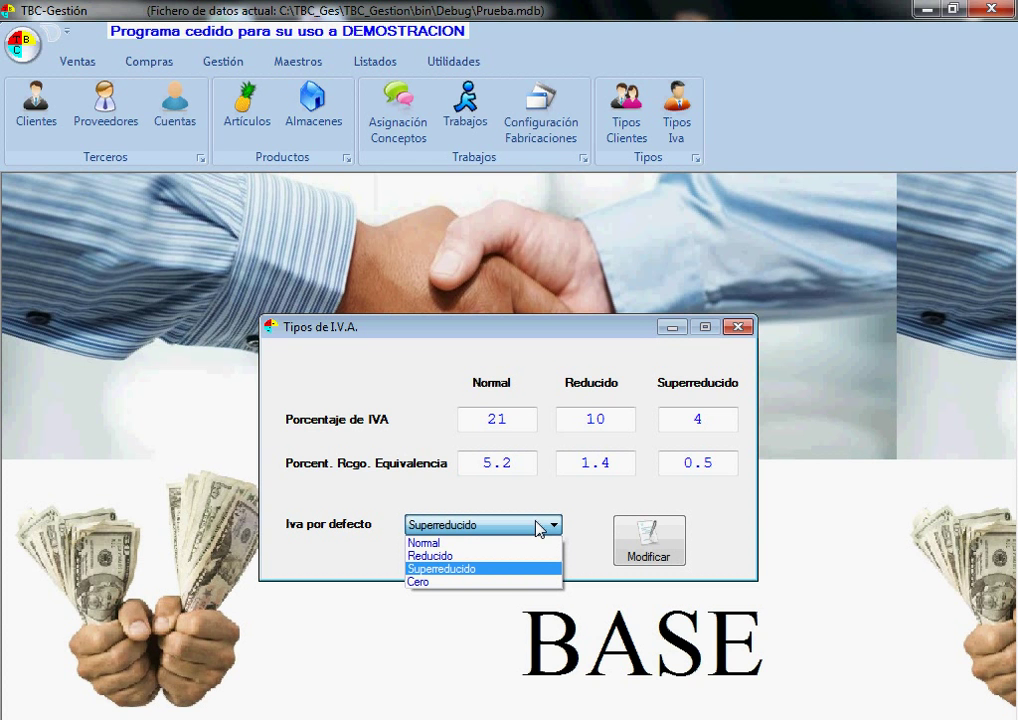
# Save the VAT types with Superreducido kept as the default rate.
pyautogui.click(538, 528)
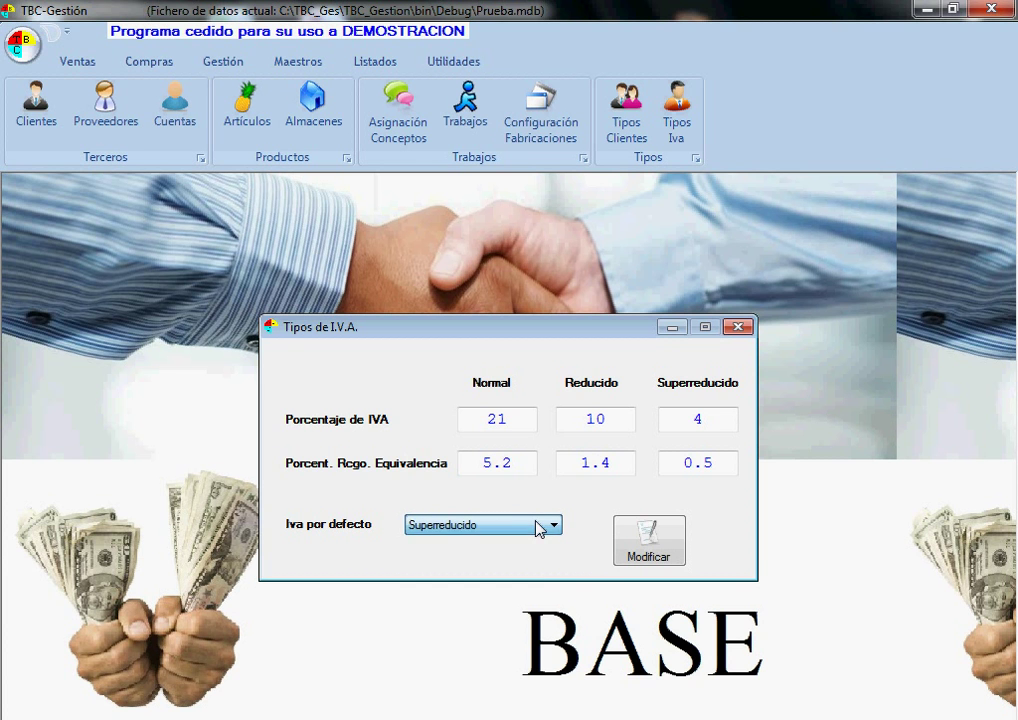
pyautogui.click(518, 422)
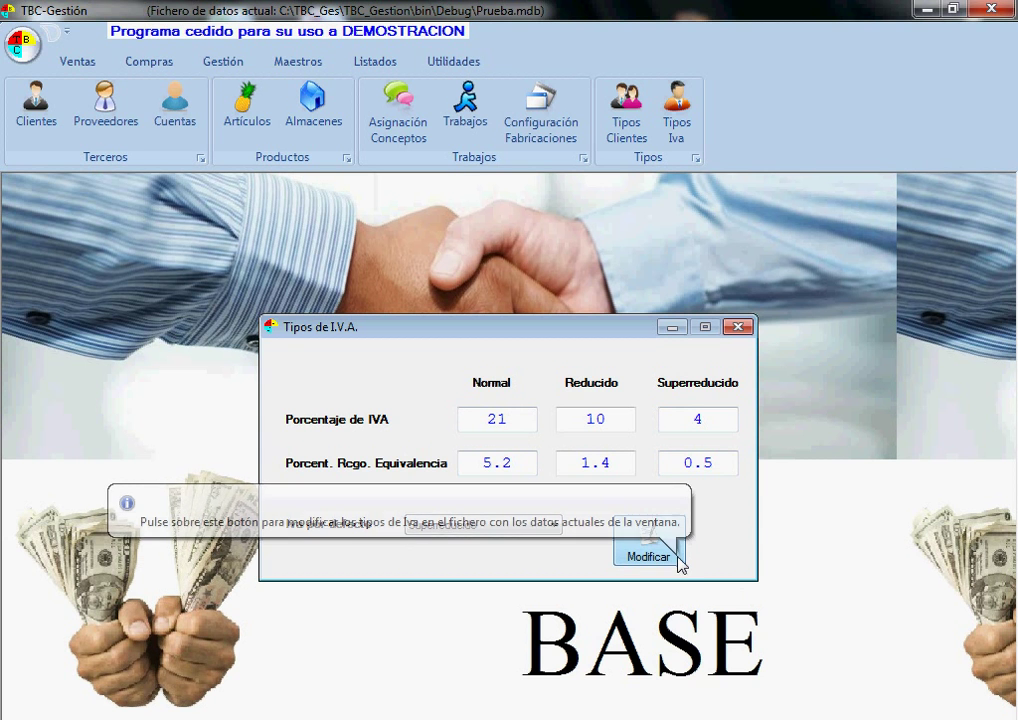
pyautogui.click(648, 545)
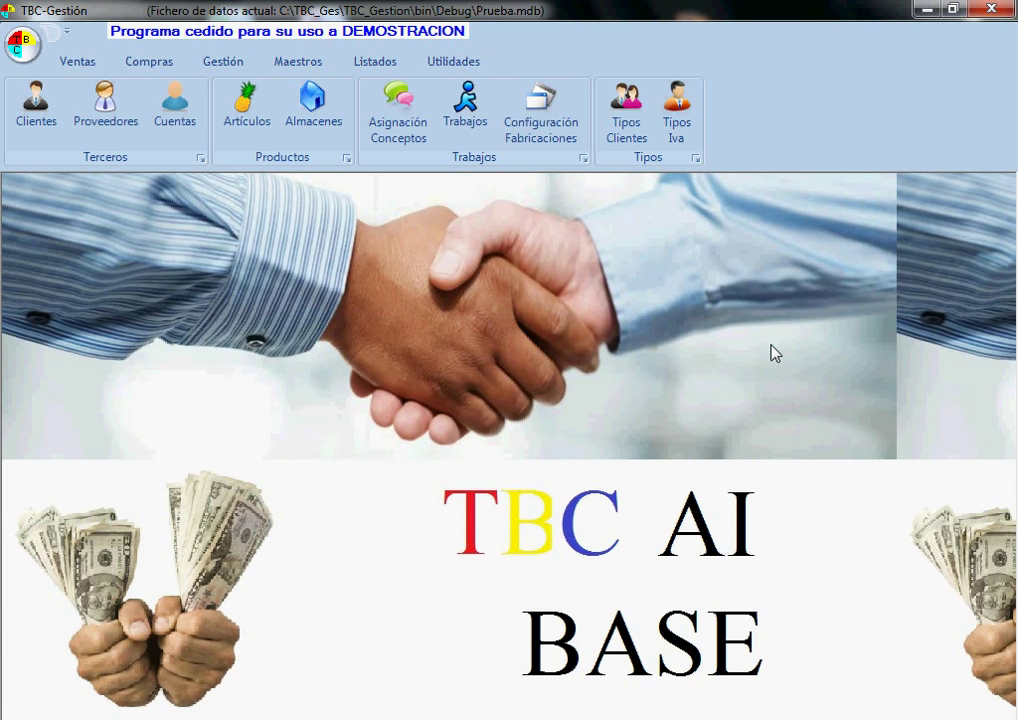
# Open the client types, view the General record, and close the window without changing it.
pyautogui.click(634, 126)
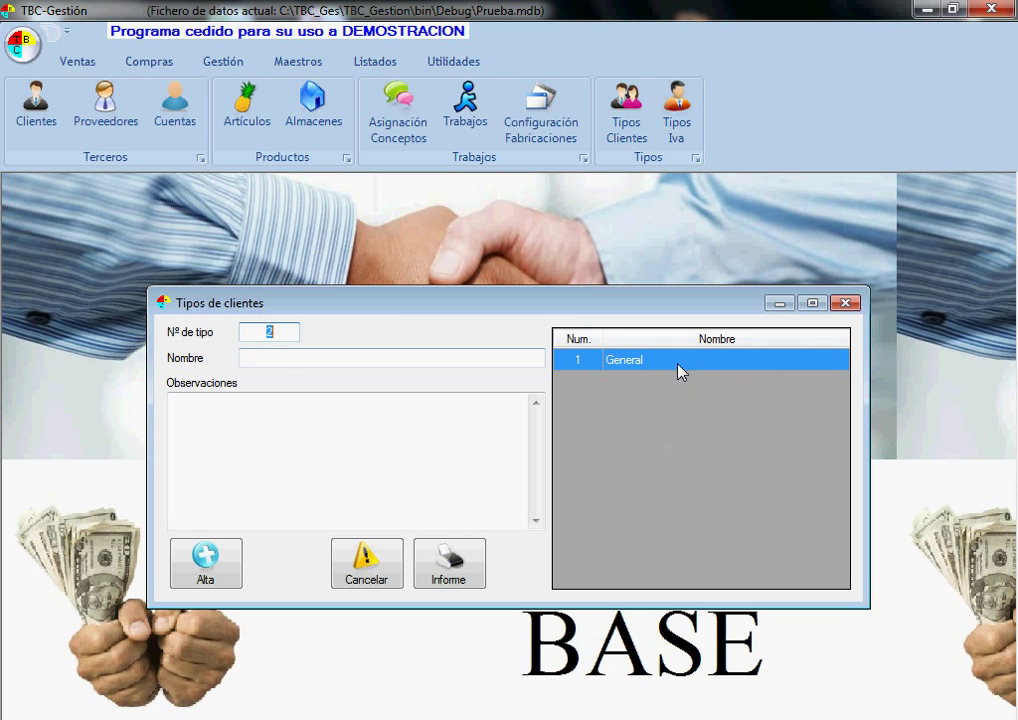
pyautogui.click(628, 372)
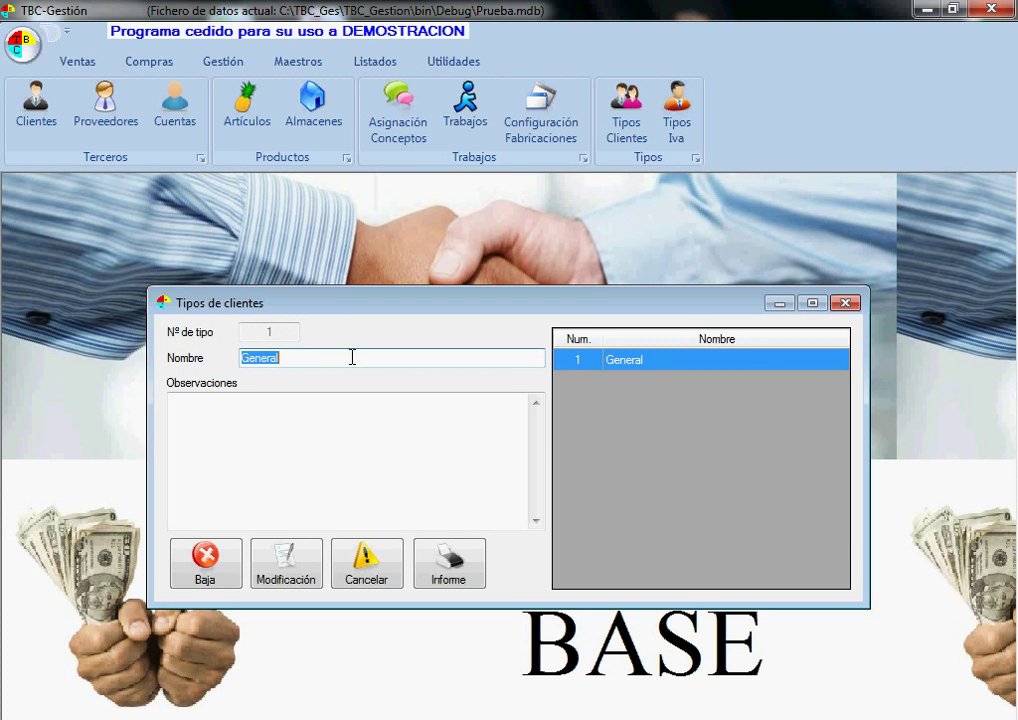
pyautogui.click(357, 575)
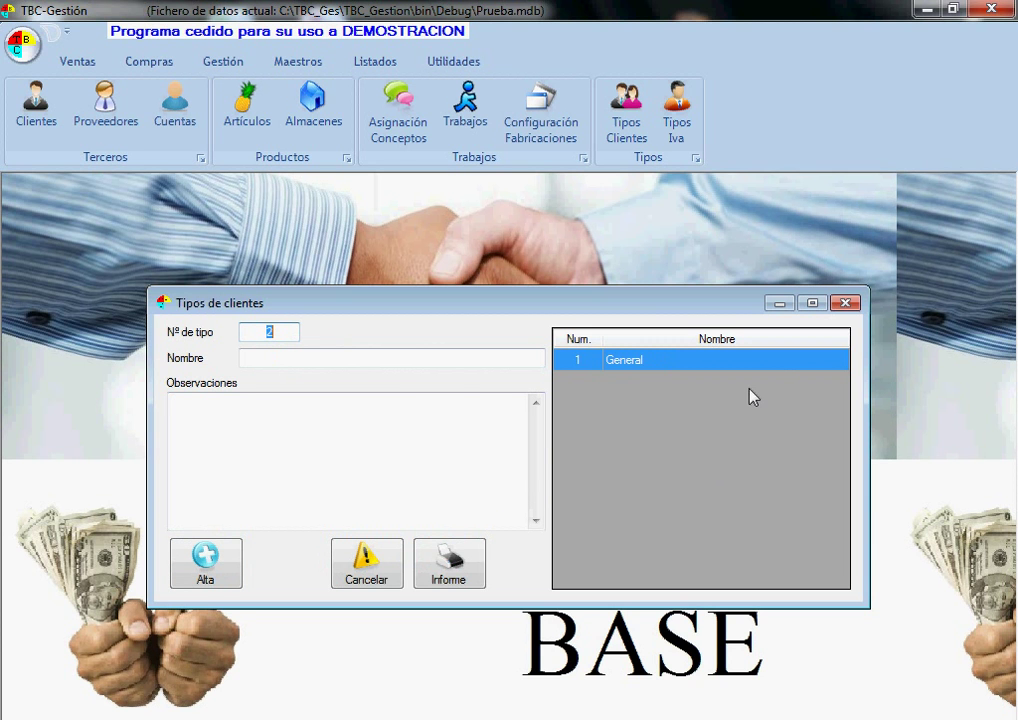
pyautogui.click(846, 303)
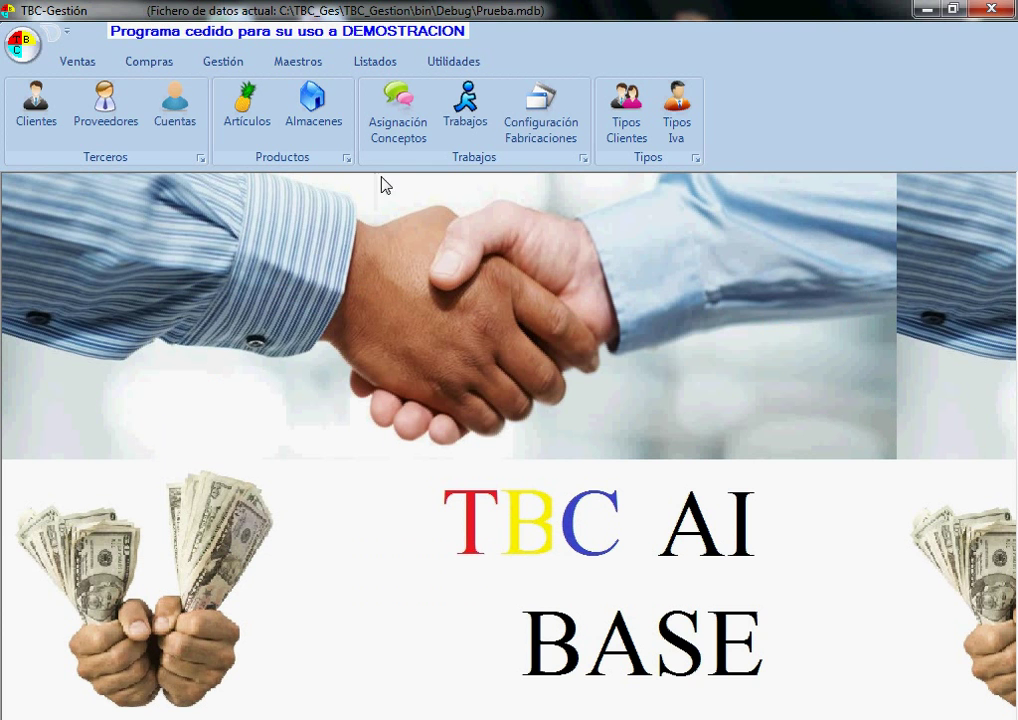
# Open the warehouses, view the Almacén General record, and close the window without changing it.
pyautogui.click(323, 113)
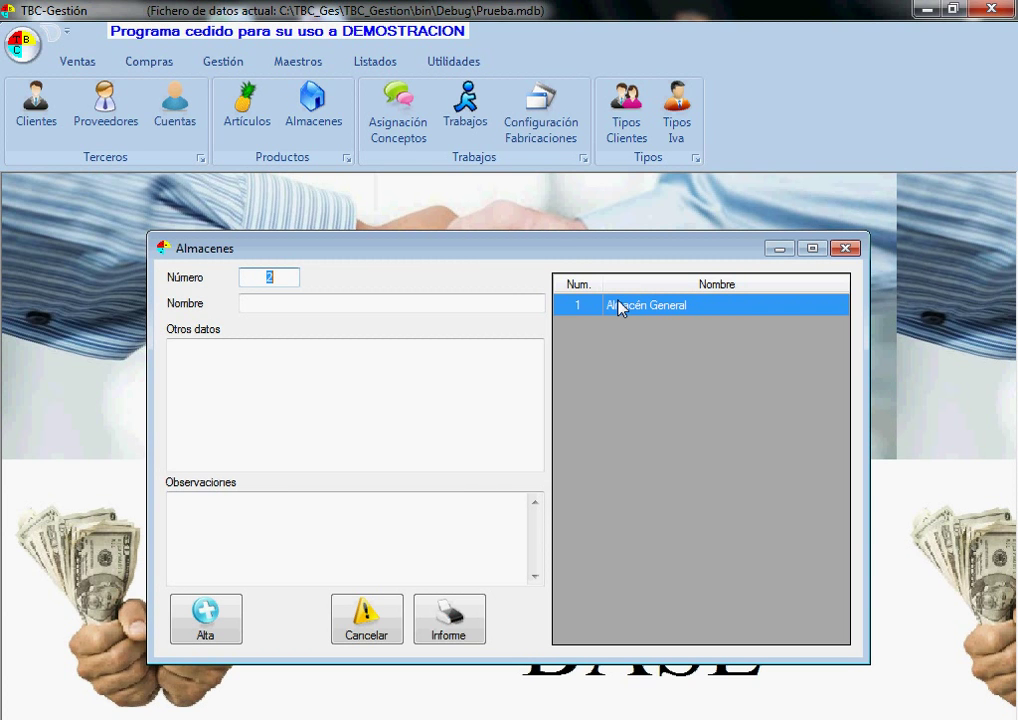
pyautogui.click(666, 316)
pyautogui.click(313, 302)
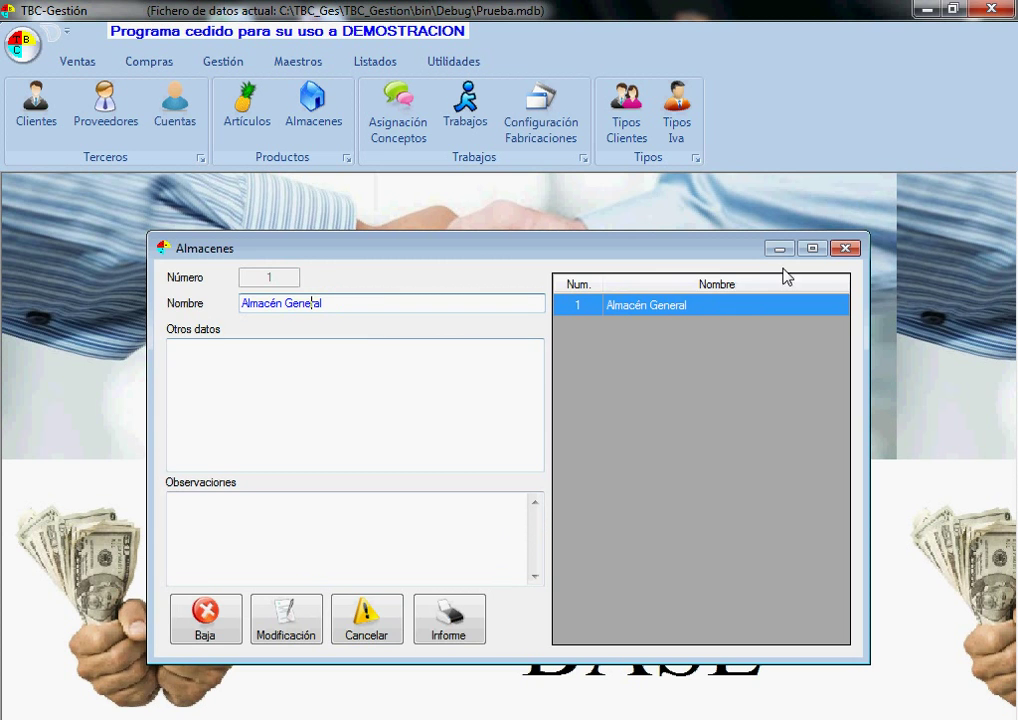
pyautogui.click(845, 248)
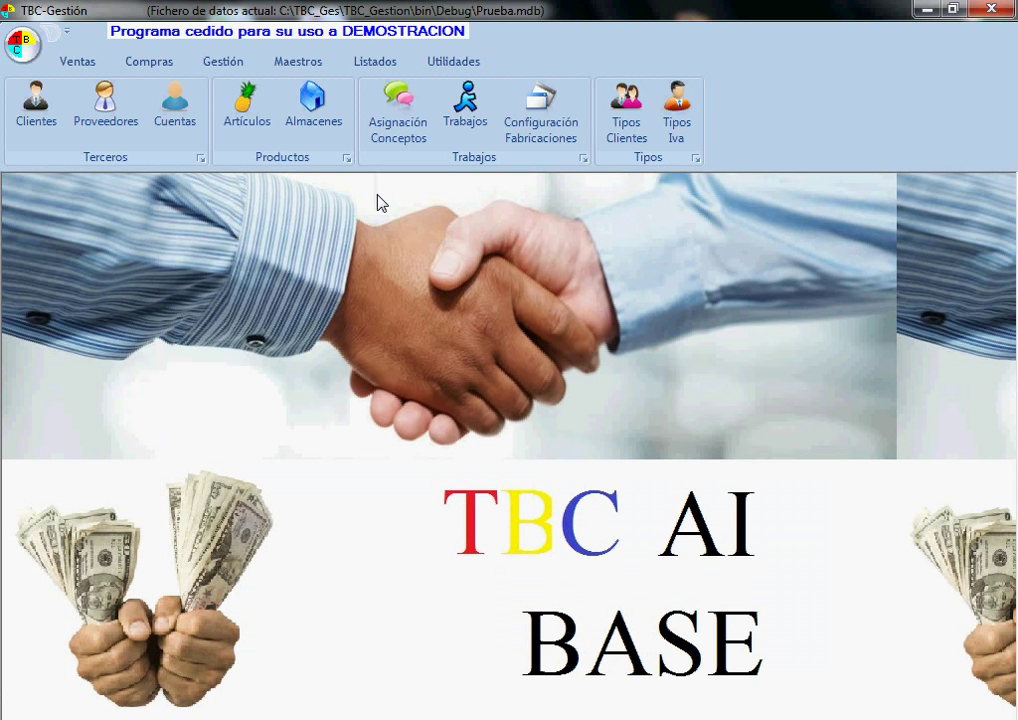
pyautogui.click(247, 100)
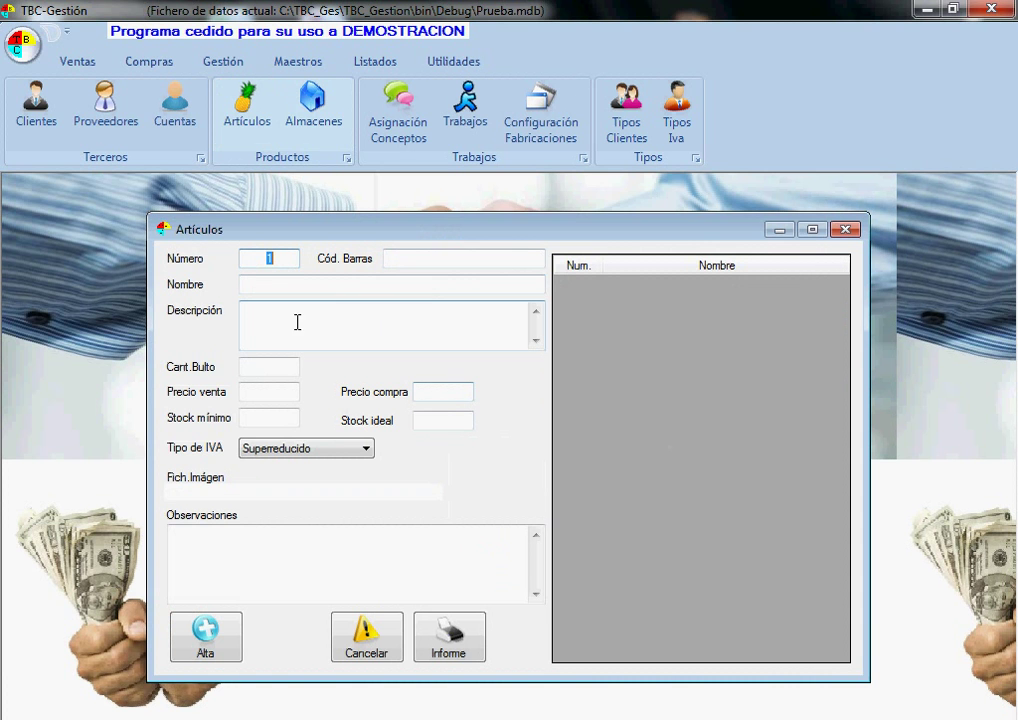
pyautogui.moveTo(418, 262)
pyautogui.press('Tab')
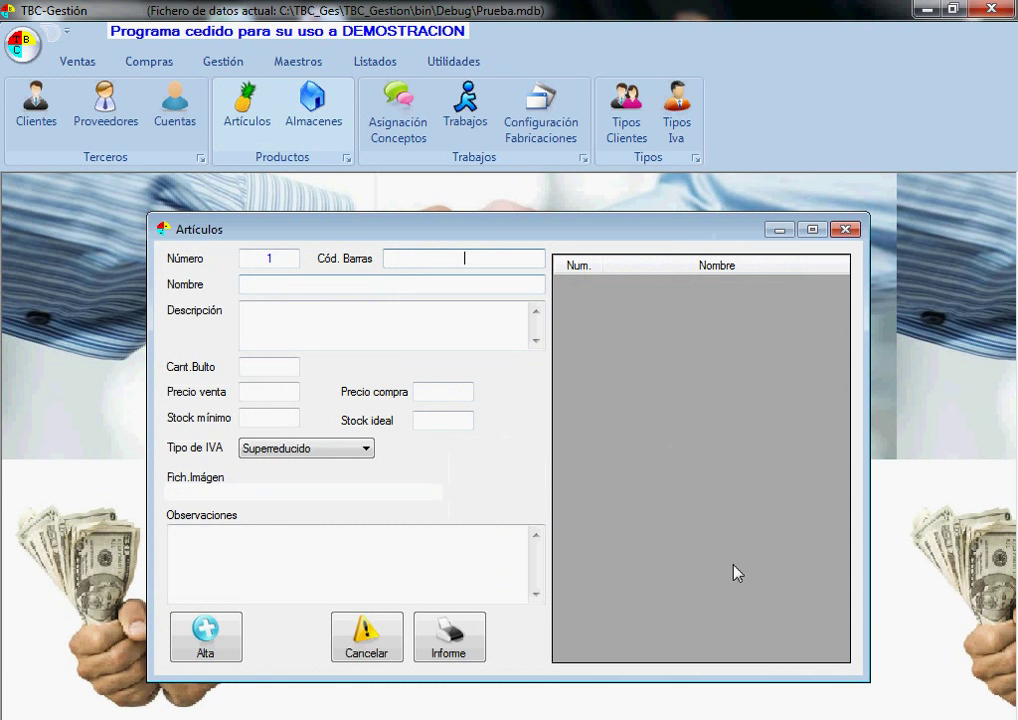
pyautogui.press('Tab')
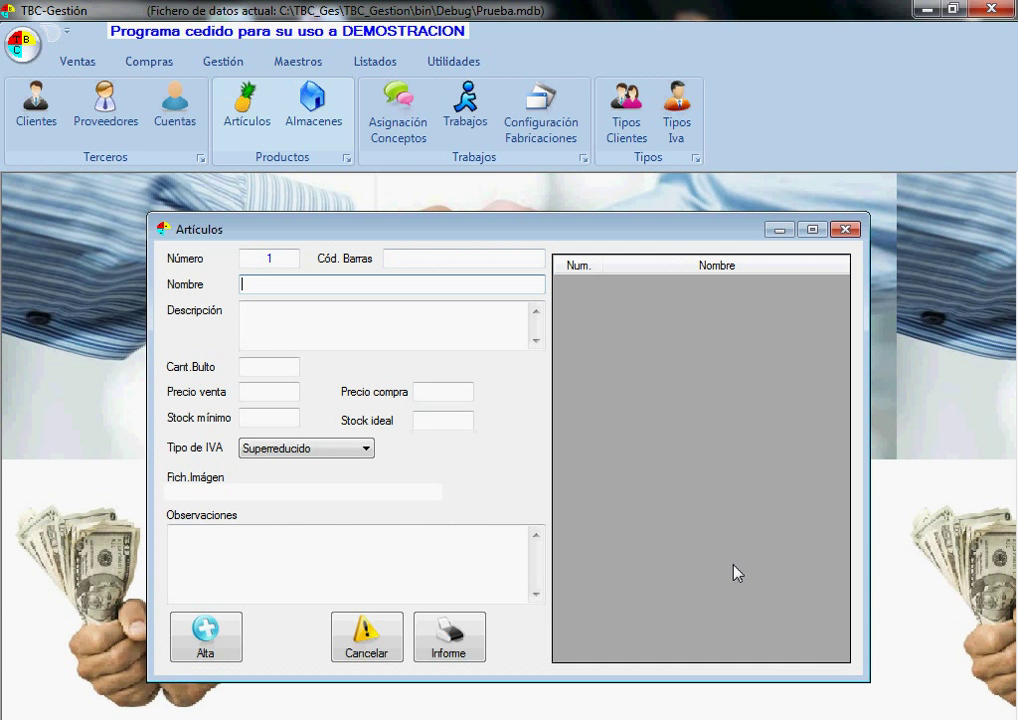
pyautogui.click(463, 259)
pyautogui.write('1234567')
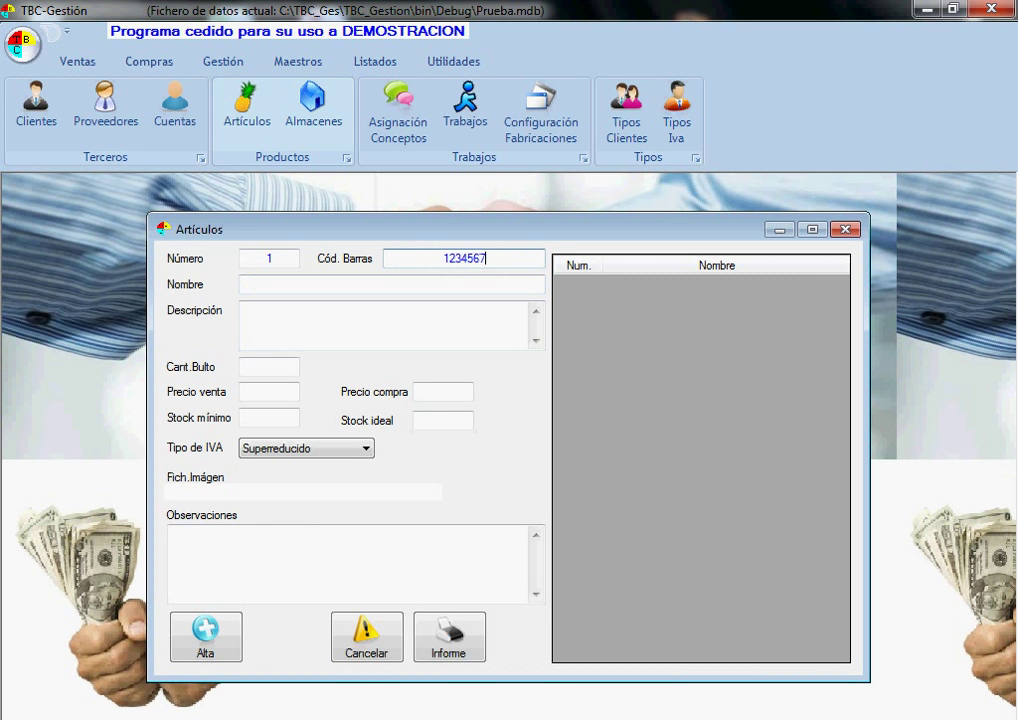
pyautogui.write('890123')
pyautogui.press('Tab')
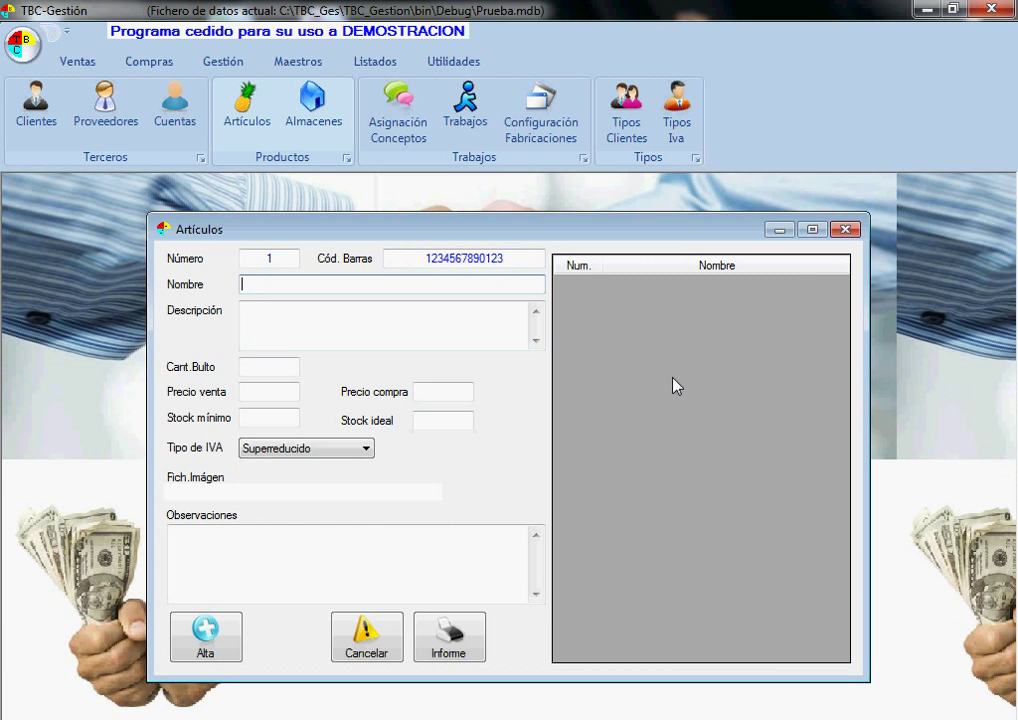
# Name the article "Coca Cola lata 33cl" and enter "Coca Cola lata 33 cl" as its description.
pyautogui.write('Coca Cola mlata 33cl')
pyautogui.press('Tab')
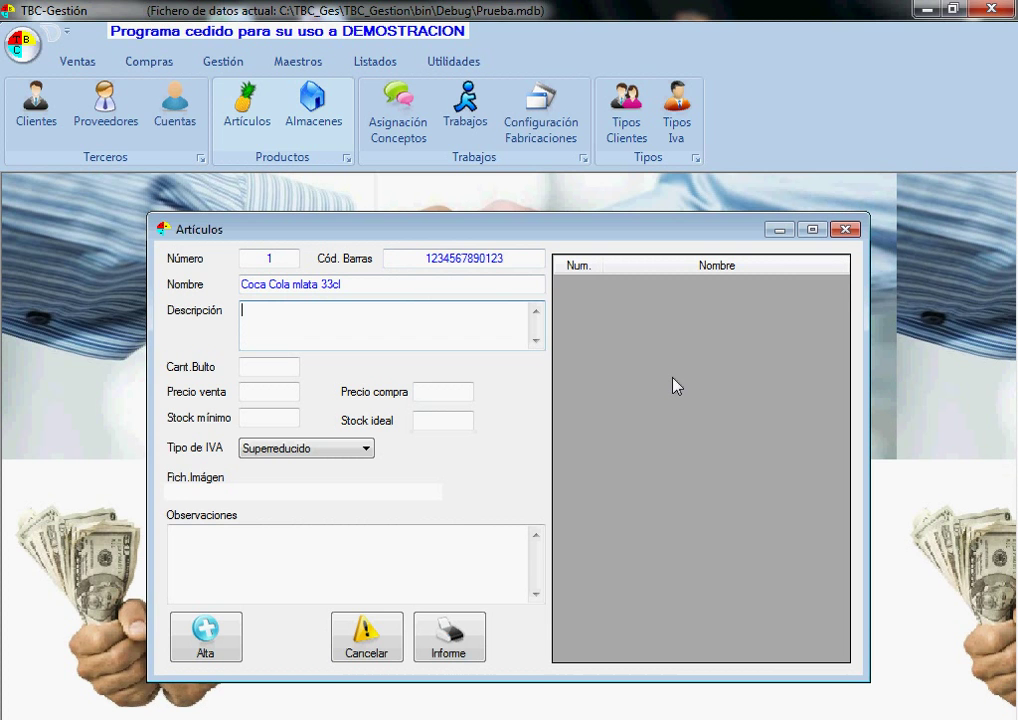
pyautogui.click(291, 284)
pyautogui.press('BackSpace')
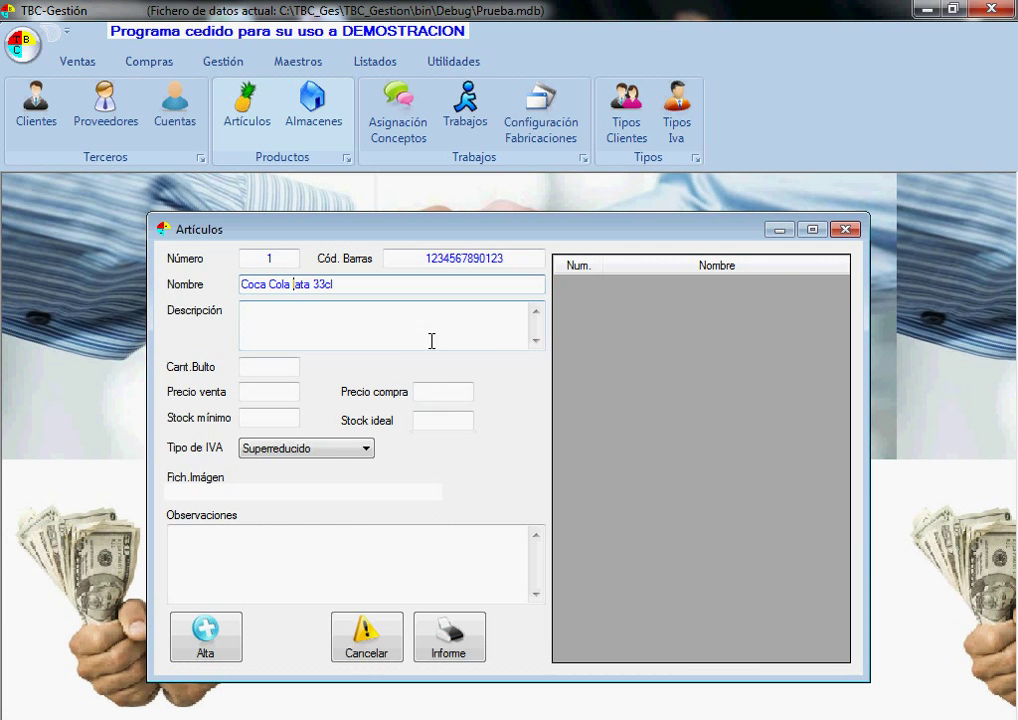
pyautogui.press('Tab')
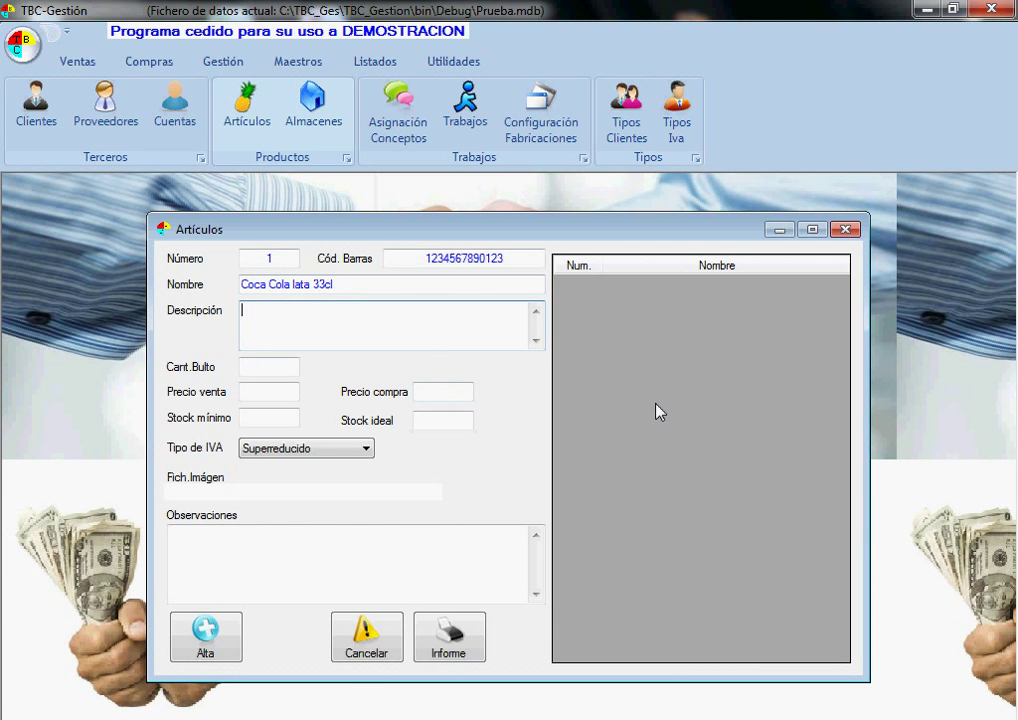
pyautogui.write('Coca Cola lata 33 cl')
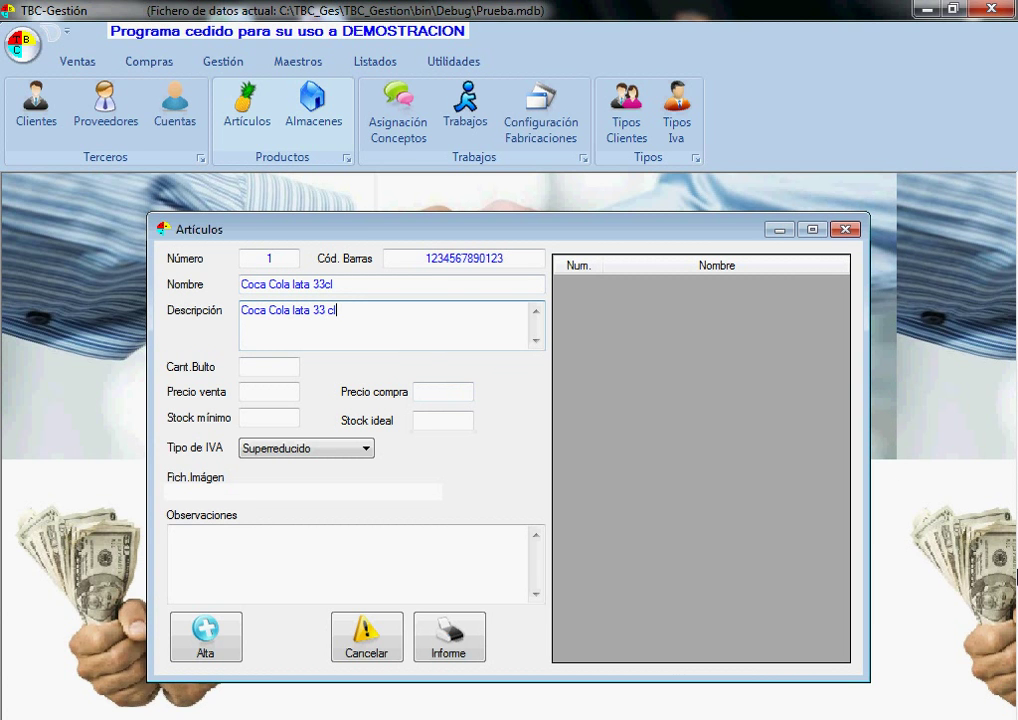
pyautogui.press('Tab')
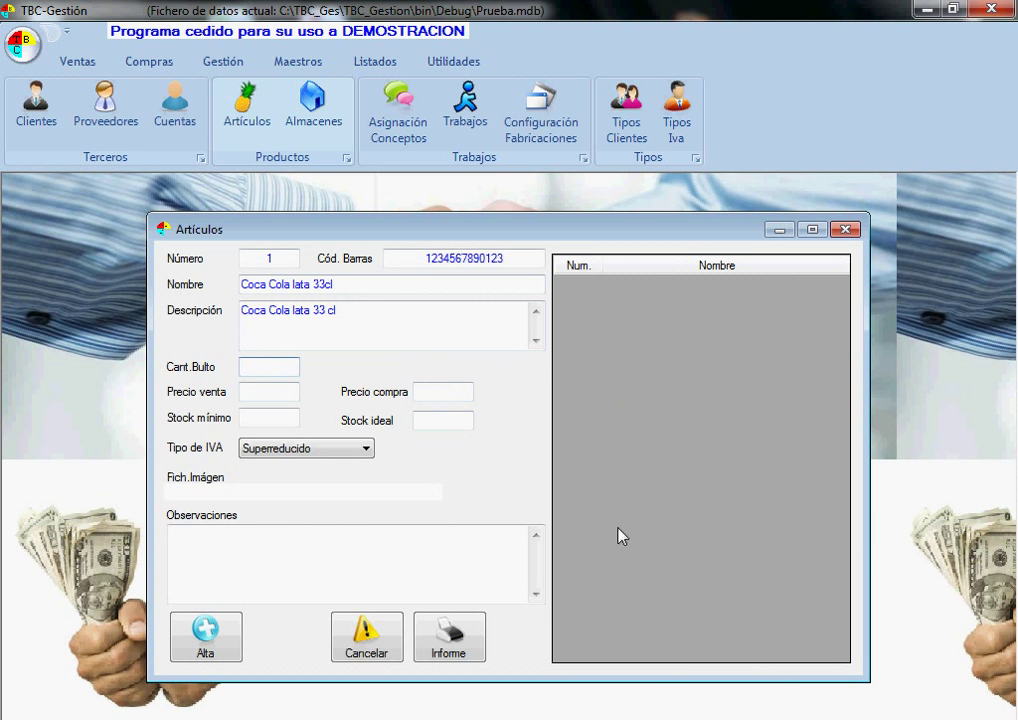
# Set the article's quantity per package to 24, sale price to 0.65 and purchase price to 0.5.
pyautogui.write('24')
pyautogui.press('Tab')
pyautogui.write('0.65')
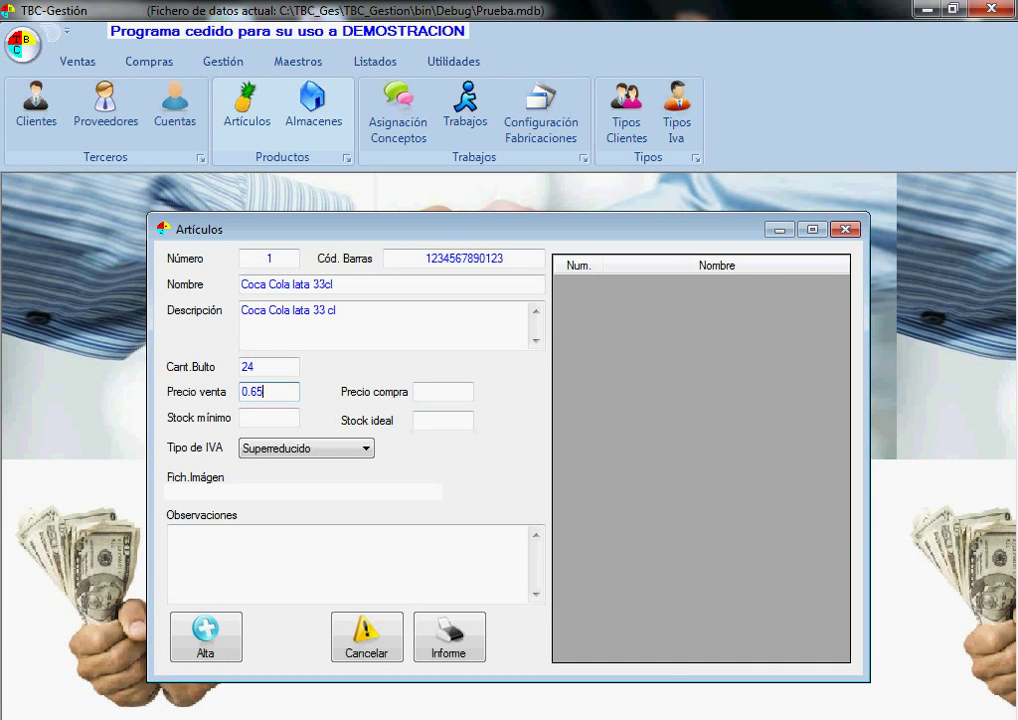
pyautogui.press('Tab')
pyautogui.write('0.5')
pyautogui.press('Tab')
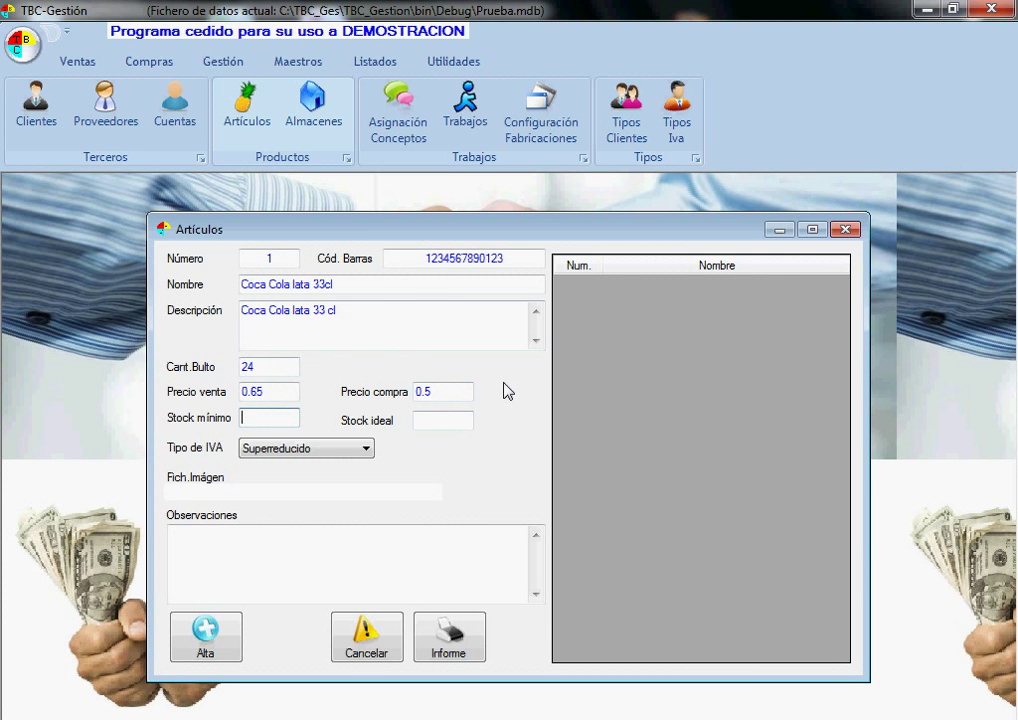
# Set the article's minimum stock to 240, ideal stock to 480 and VAT type to Reducido.
pyautogui.write('240')
pyautogui.press('Tab')
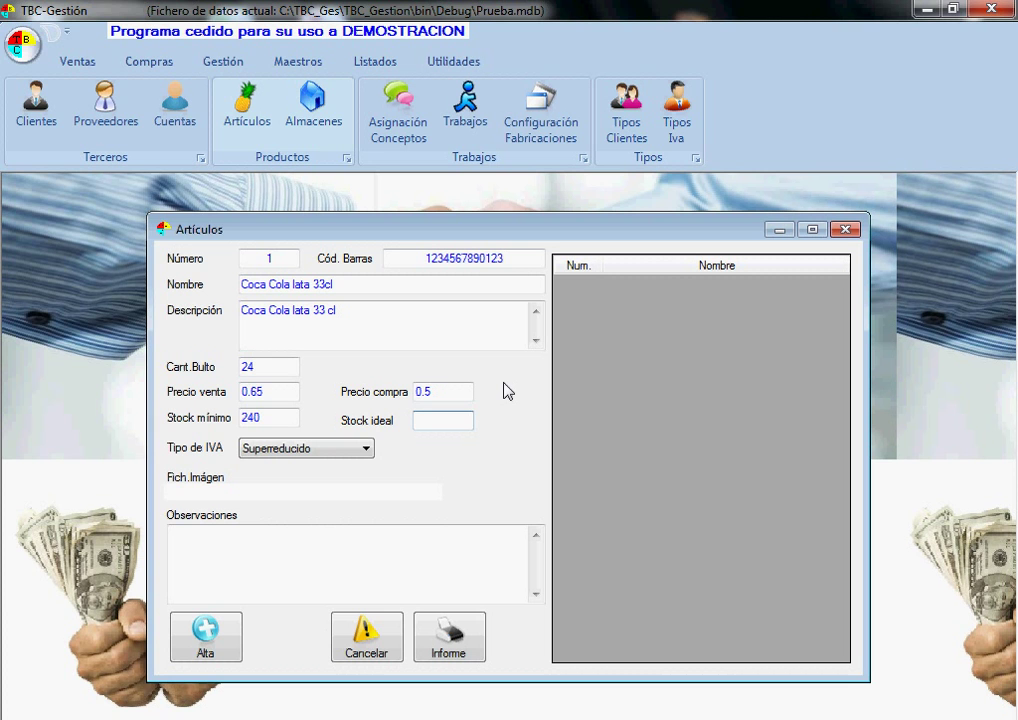
pyautogui.write('480')
pyautogui.click(331, 449)
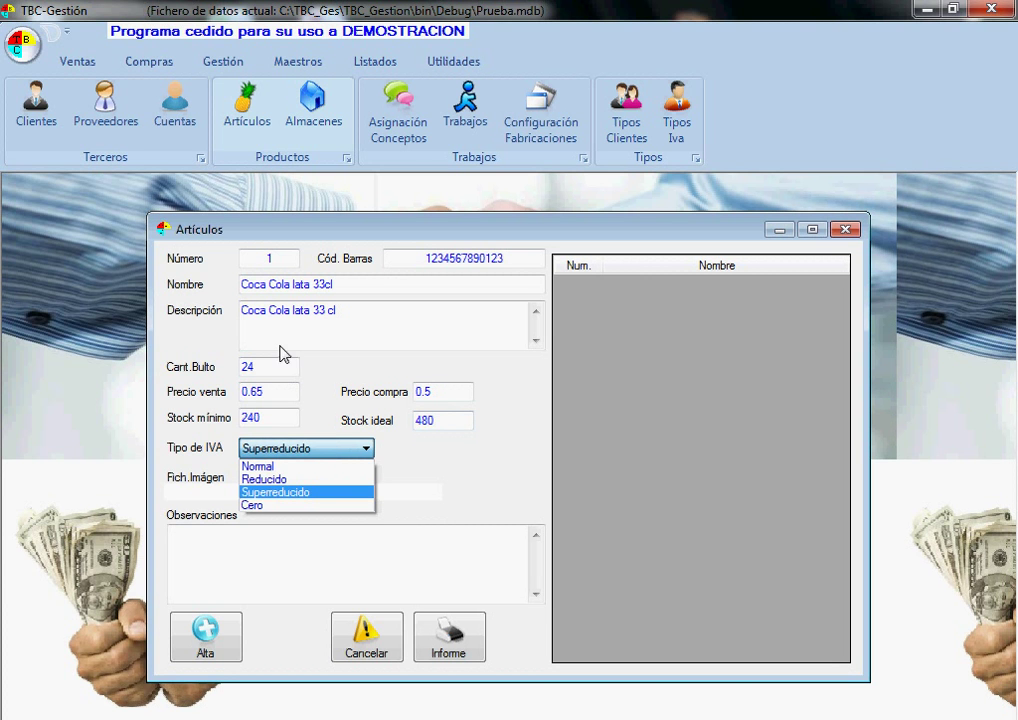
pyautogui.click(309, 480)
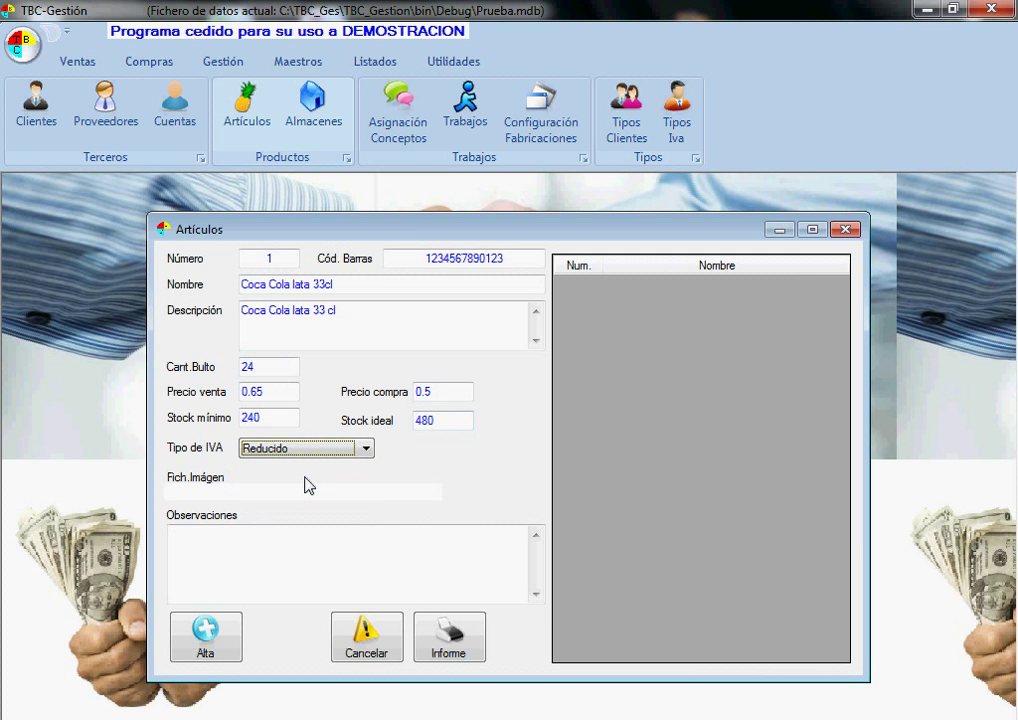
# Attach the Coca-Cola can picture from the Fotos folder to the article and register the new record.
pyautogui.moveTo(307, 498)
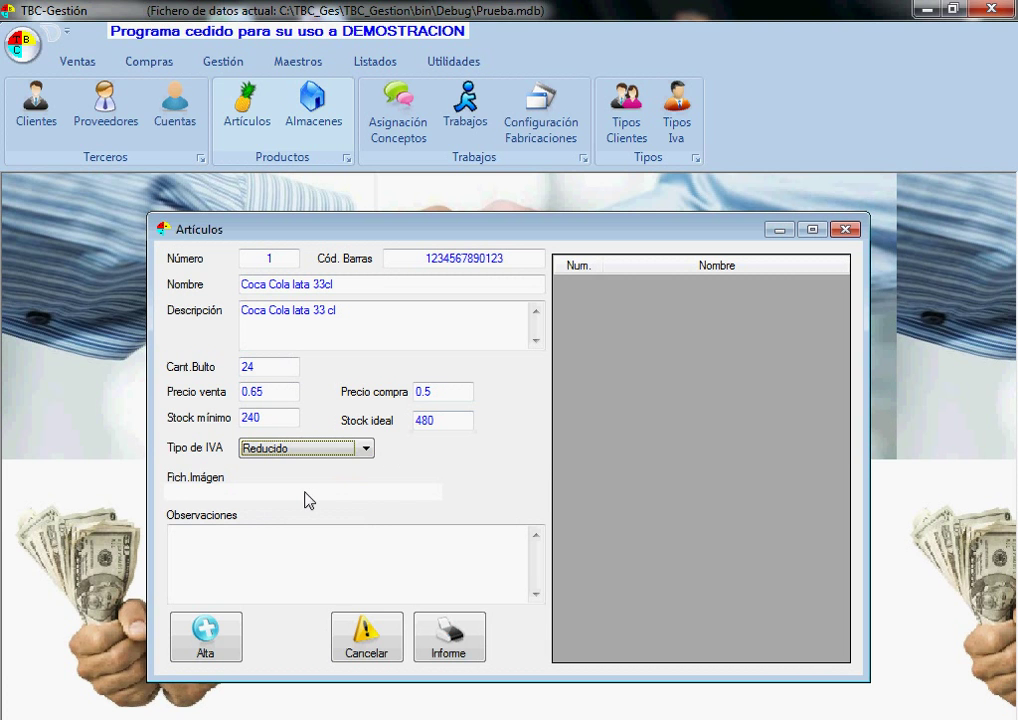
pyautogui.doubleClick(514, 482)
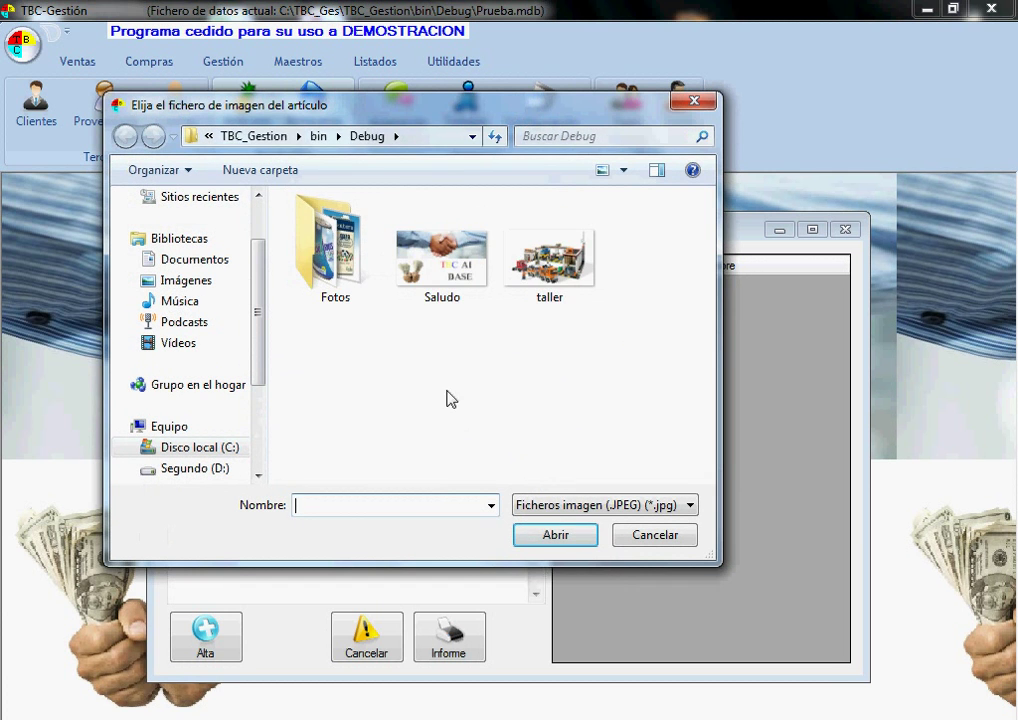
pyautogui.doubleClick(322, 255)
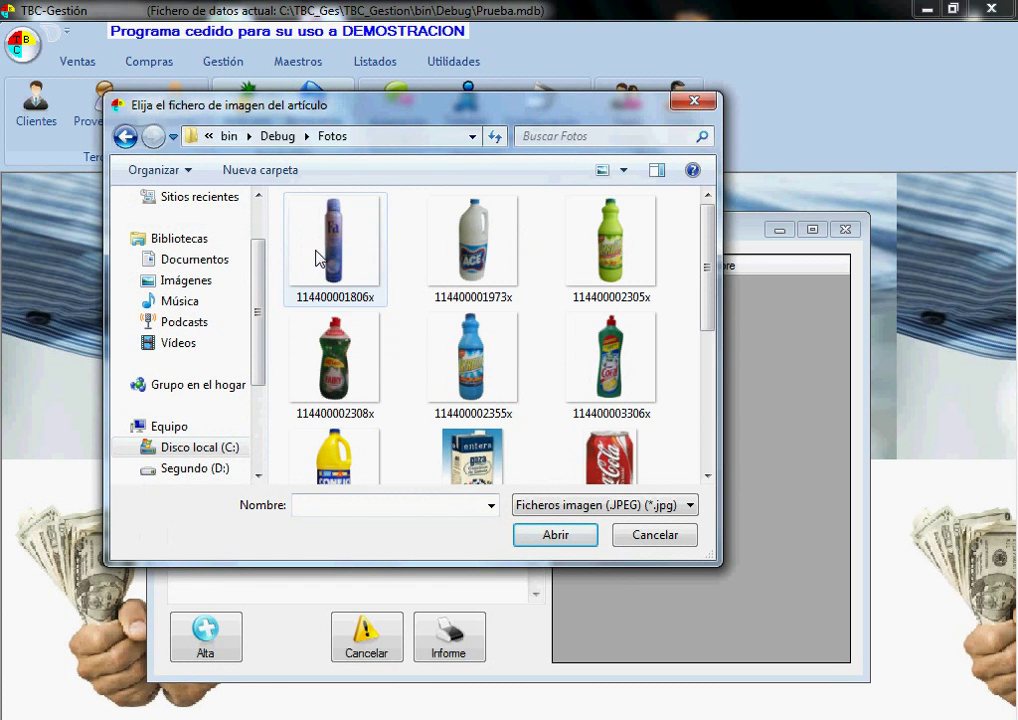
pyautogui.scroll(-2, 616, 450)
pyautogui.doubleClick(616, 450)
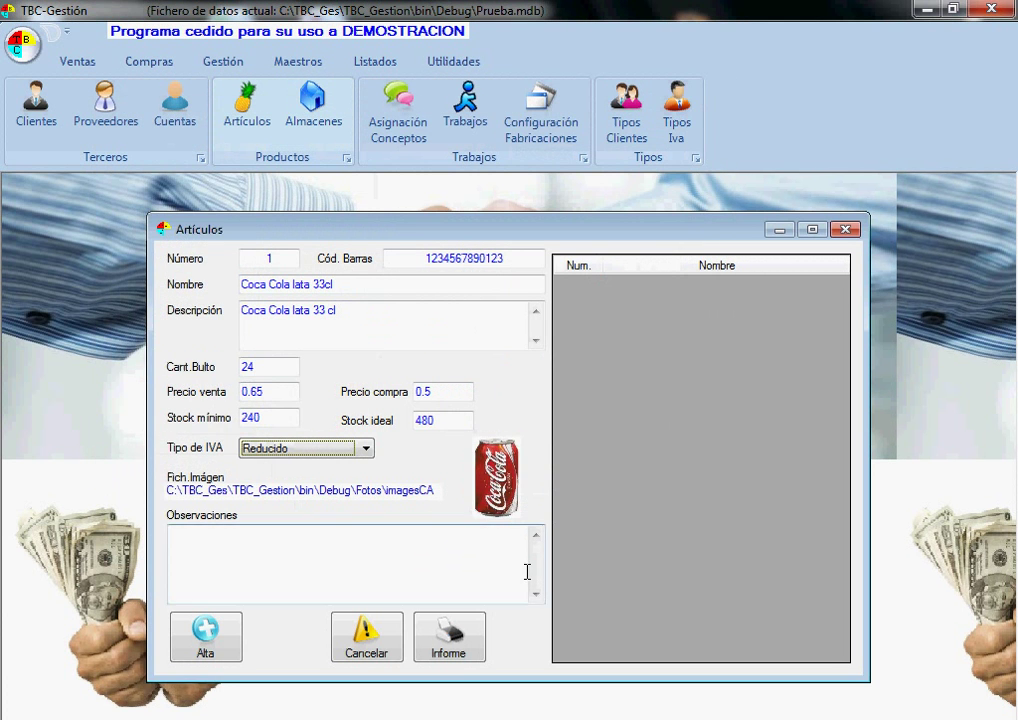
pyautogui.click(320, 559)
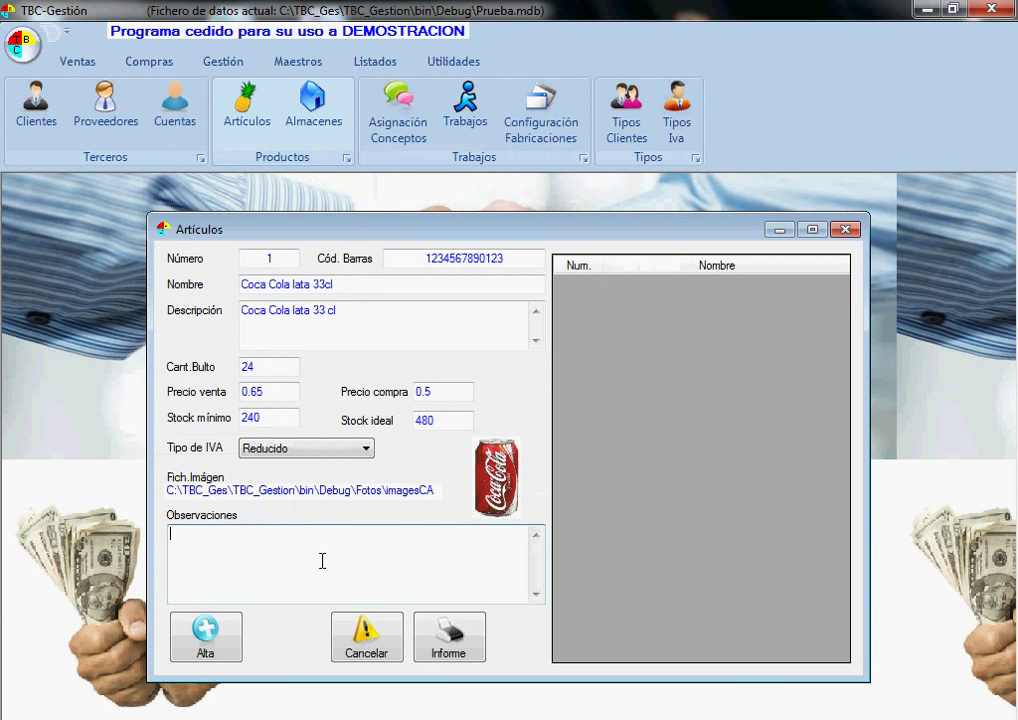
pyautogui.click(224, 653)
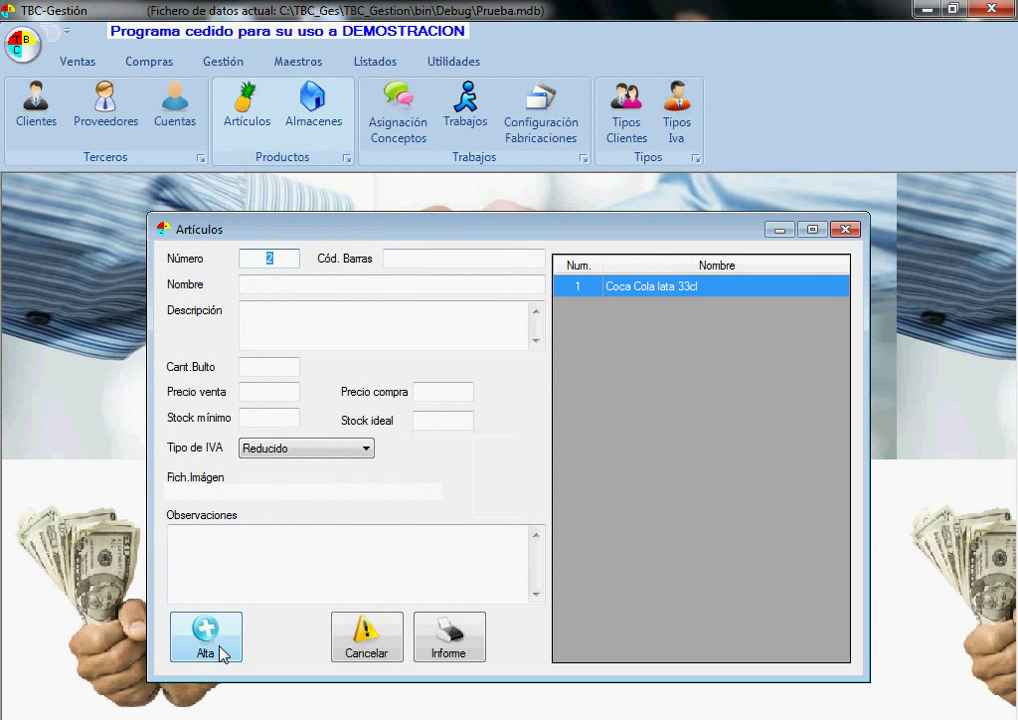
# Review the saved Coca Cola lata 33cl article and its deletion prompt, decline the deletion, and close the articles window.
pyautogui.click(670, 290)
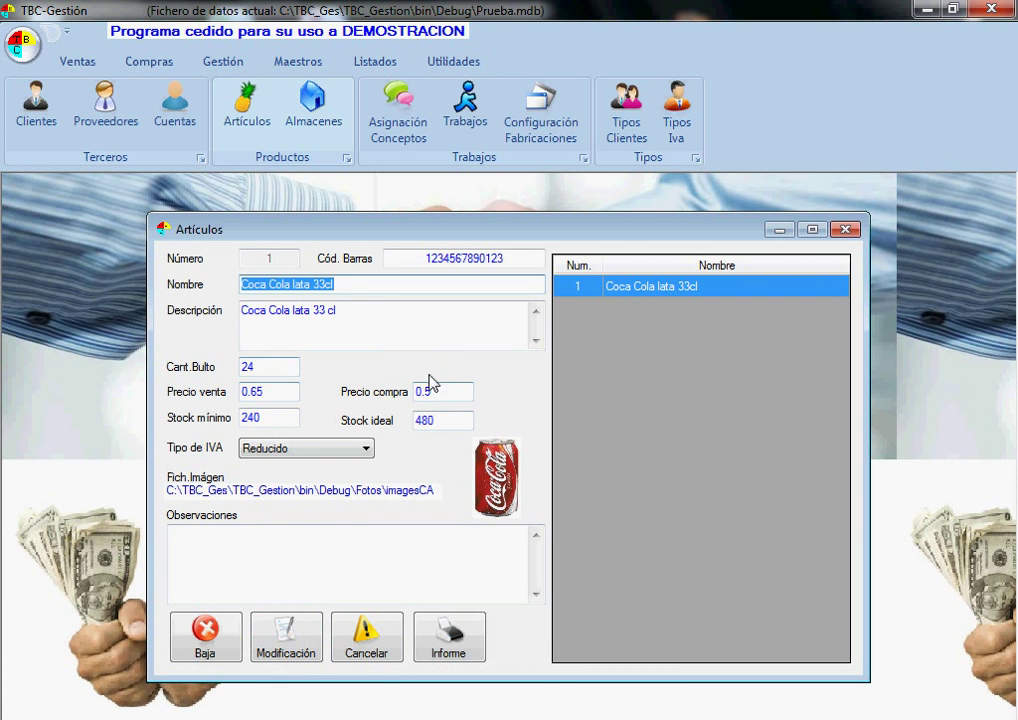
pyautogui.click(212, 648)
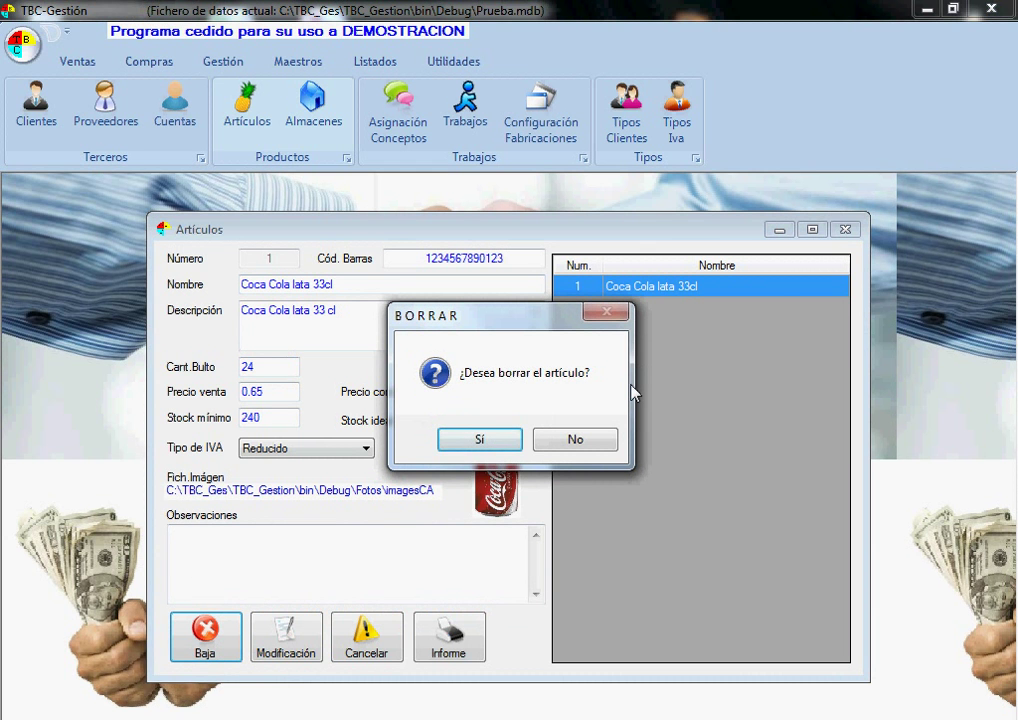
pyautogui.click(593, 446)
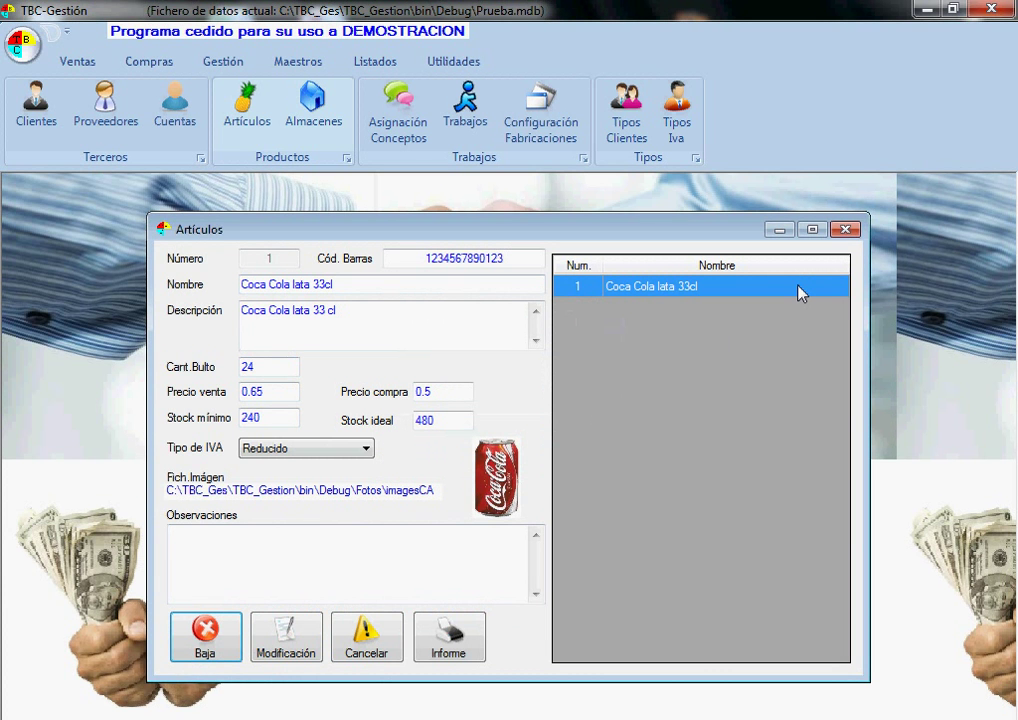
pyautogui.click(846, 230)
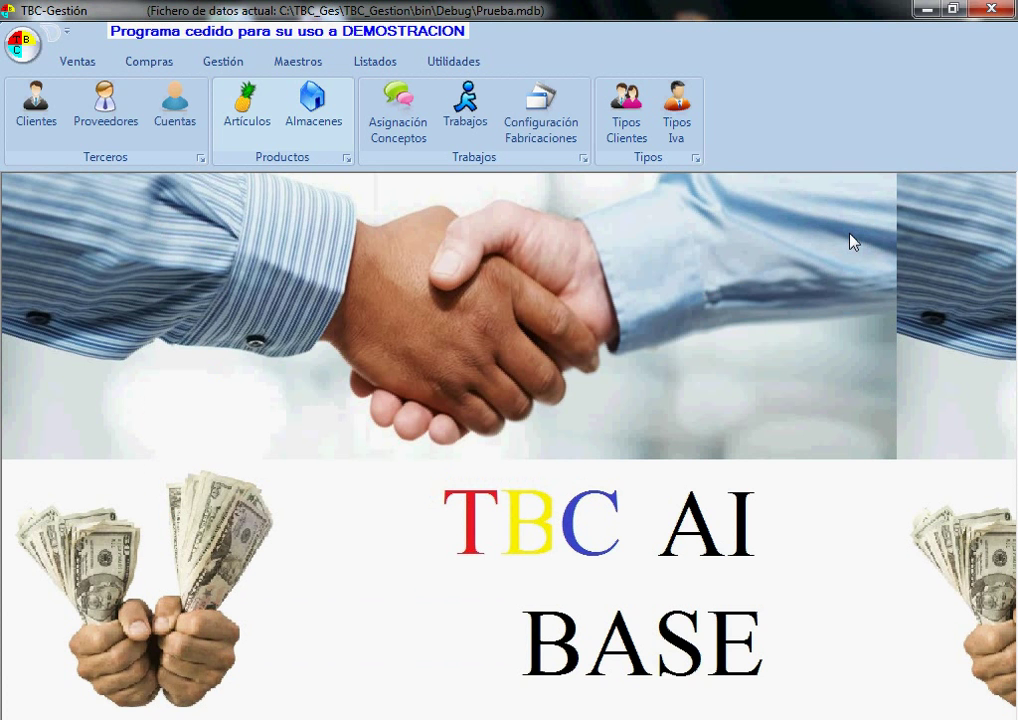
# Start client record 1 with type General and the name "Cliente nº 1".
pyautogui.click(36, 118)
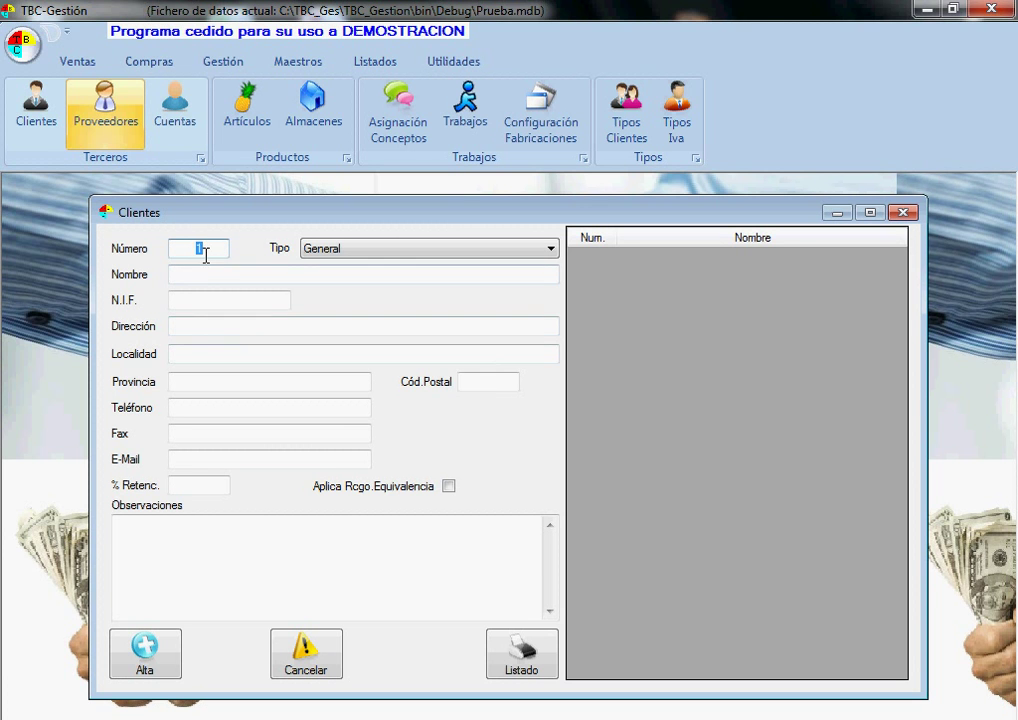
pyautogui.click(480, 255)
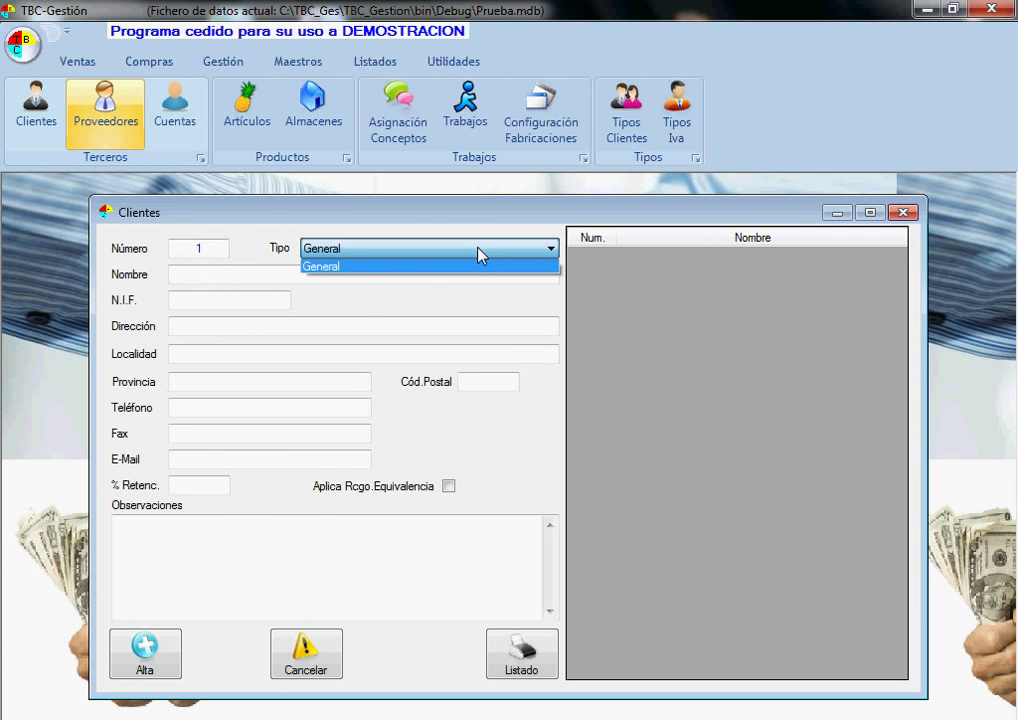
pyautogui.click(478, 249)
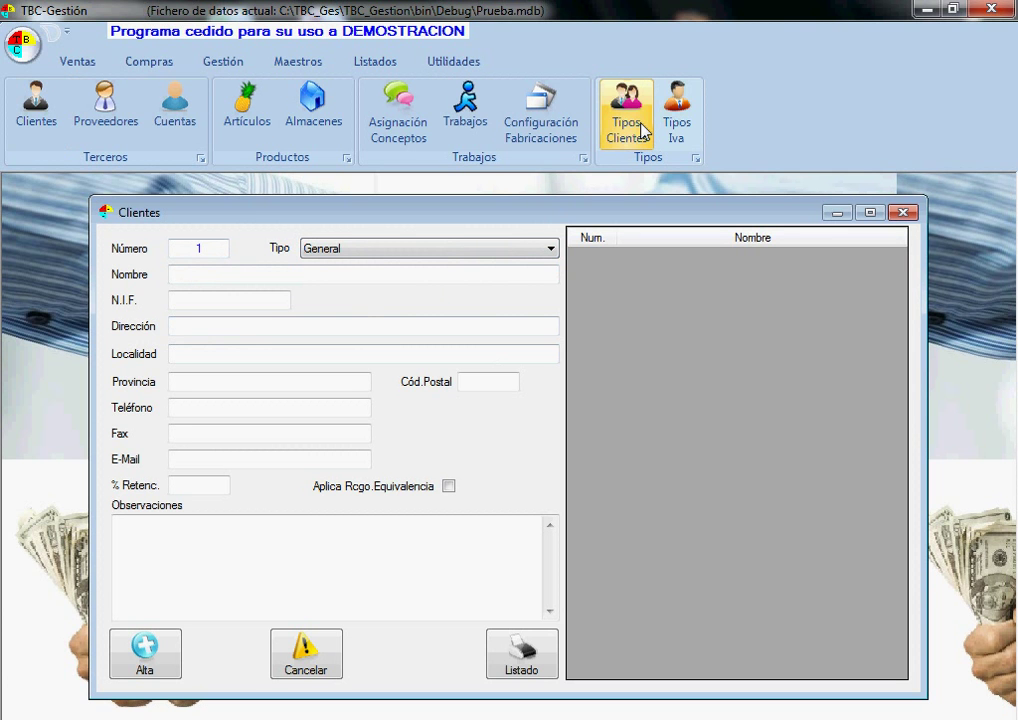
pyautogui.click(252, 277)
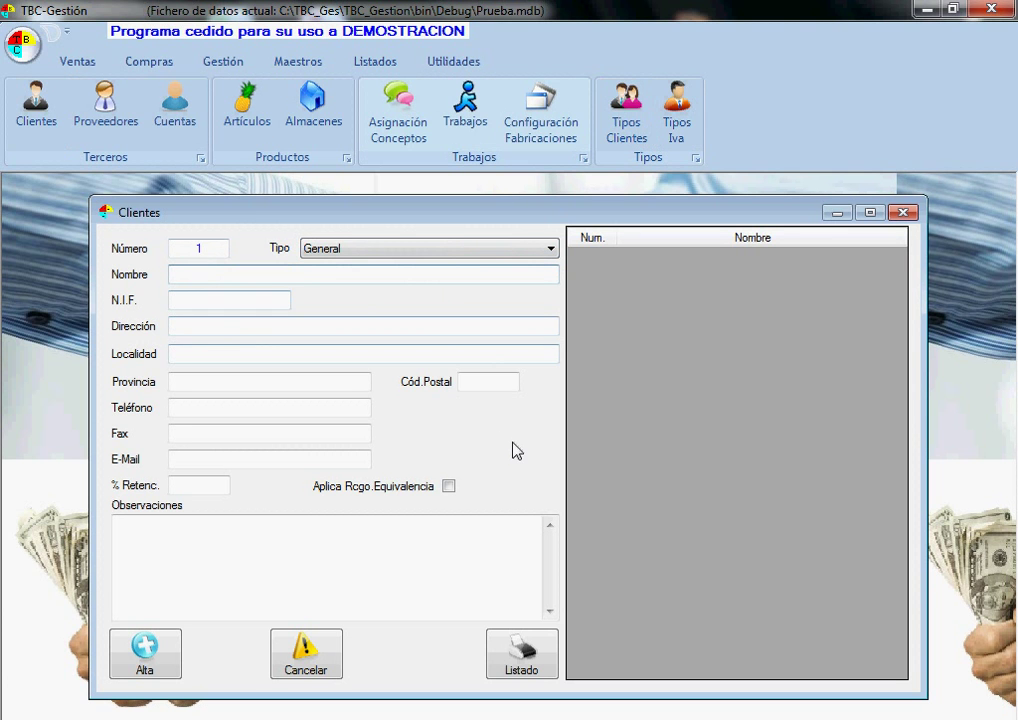
pyautogui.write('Cliente ')
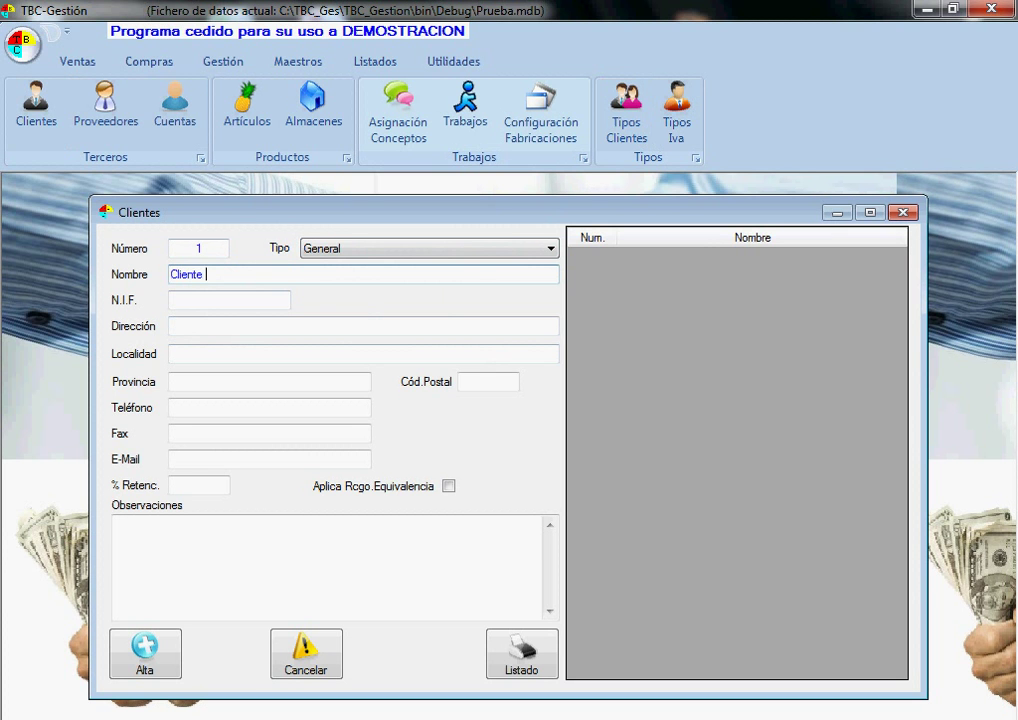
pyautogui.write('nº 1')
pyautogui.press('Tab')
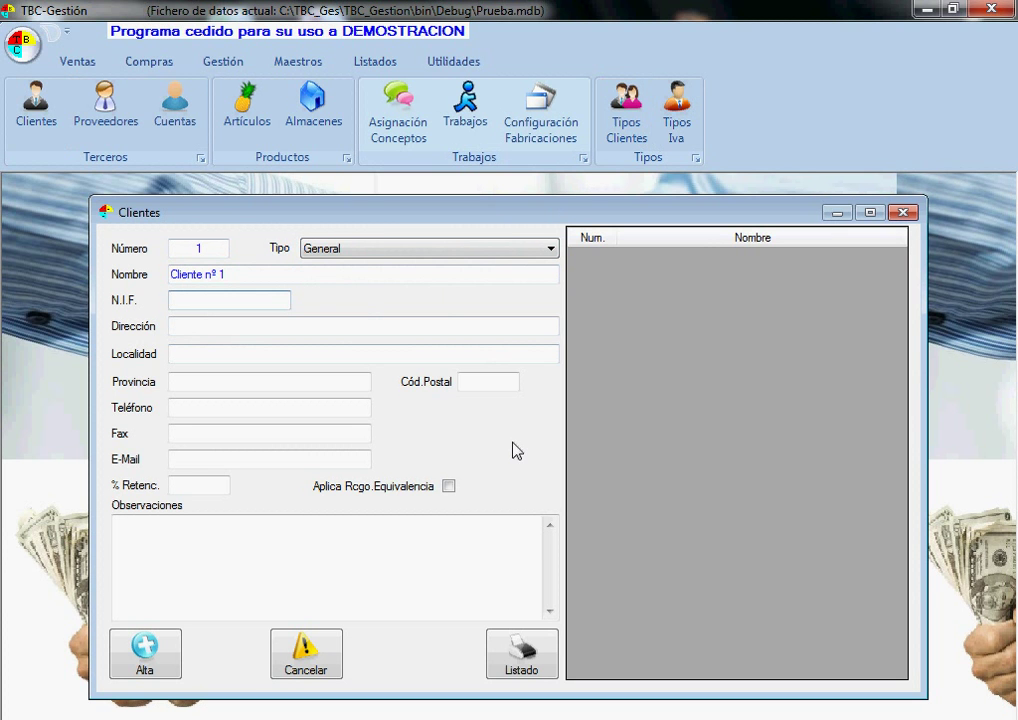
# Enter the client's N.I.F. and street address.
pyautogui.write('11111111A')
pyautogui.press('Tab')
pyautogui.write('D')
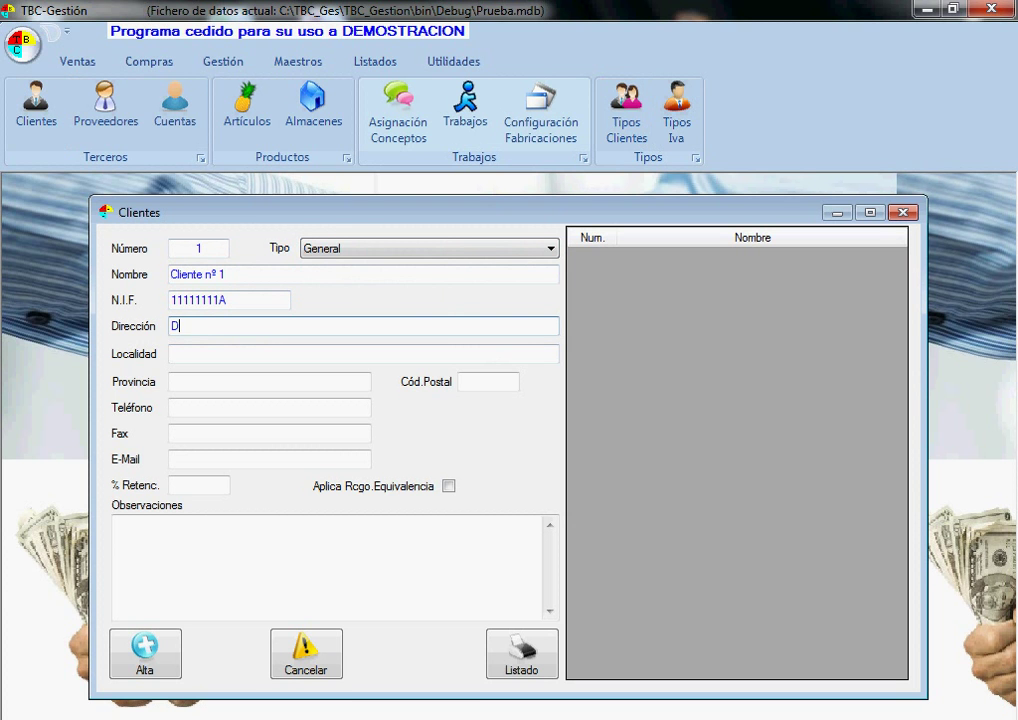
pyautogui.write('irec Cliente nº 1')
pyautogui.press('Tab')
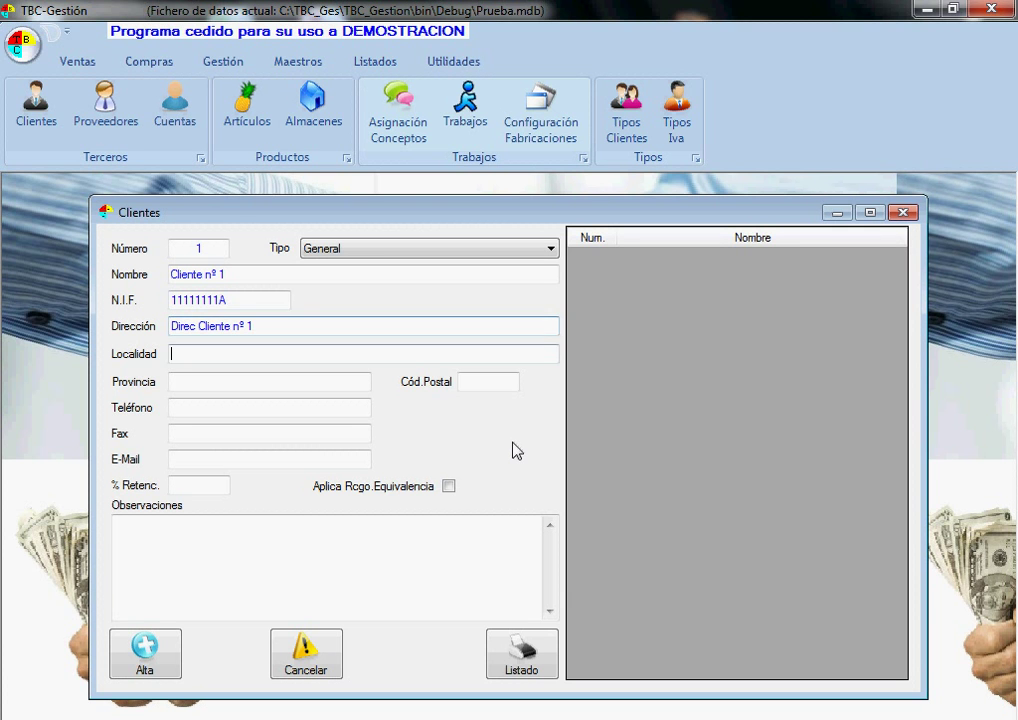
# Set the client's locality to "Localidad clte nº 1" and the province to "Provincia".
pyautogui.write('Localidad ')
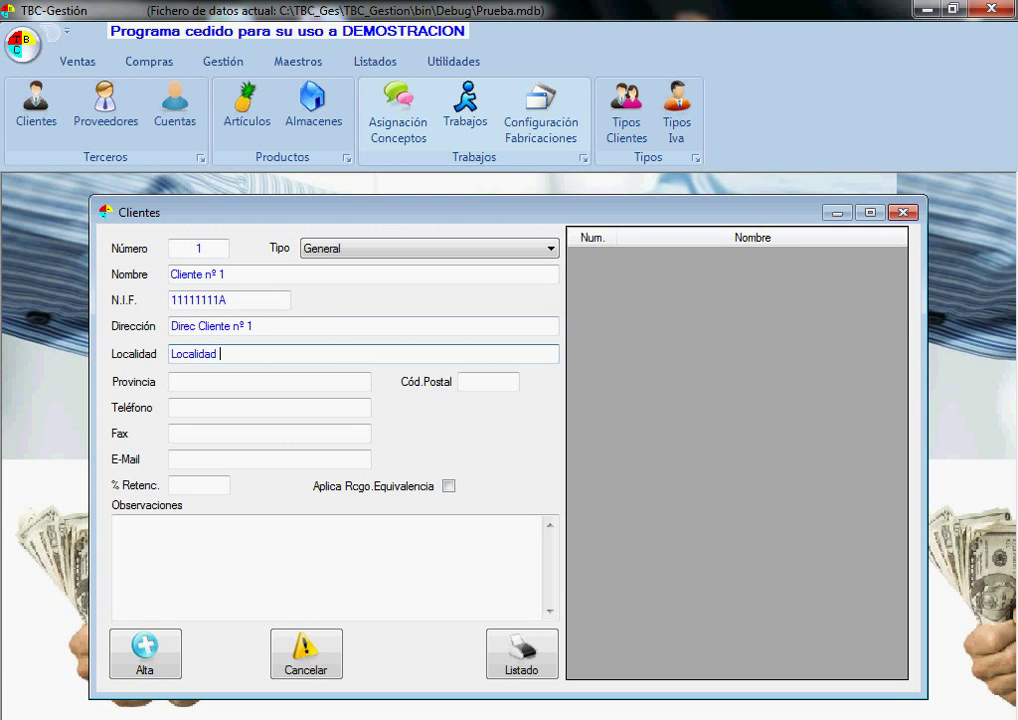
pyautogui.write('clte nº 1')
pyautogui.press('Tab')
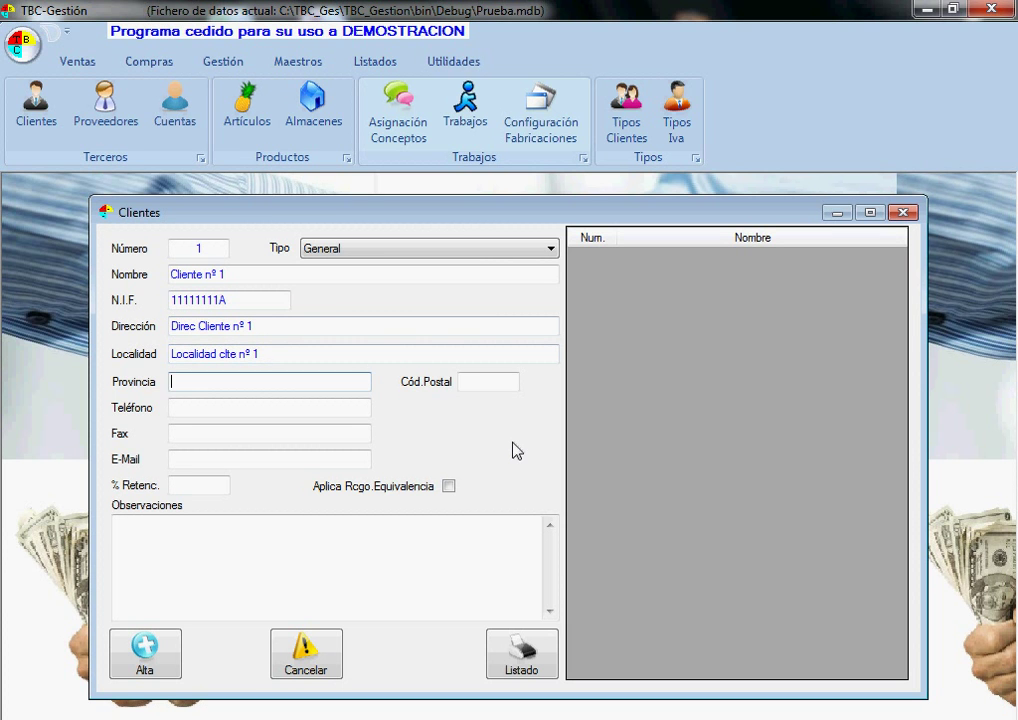
pyautogui.write('Provincia')
pyautogui.press('Tab')
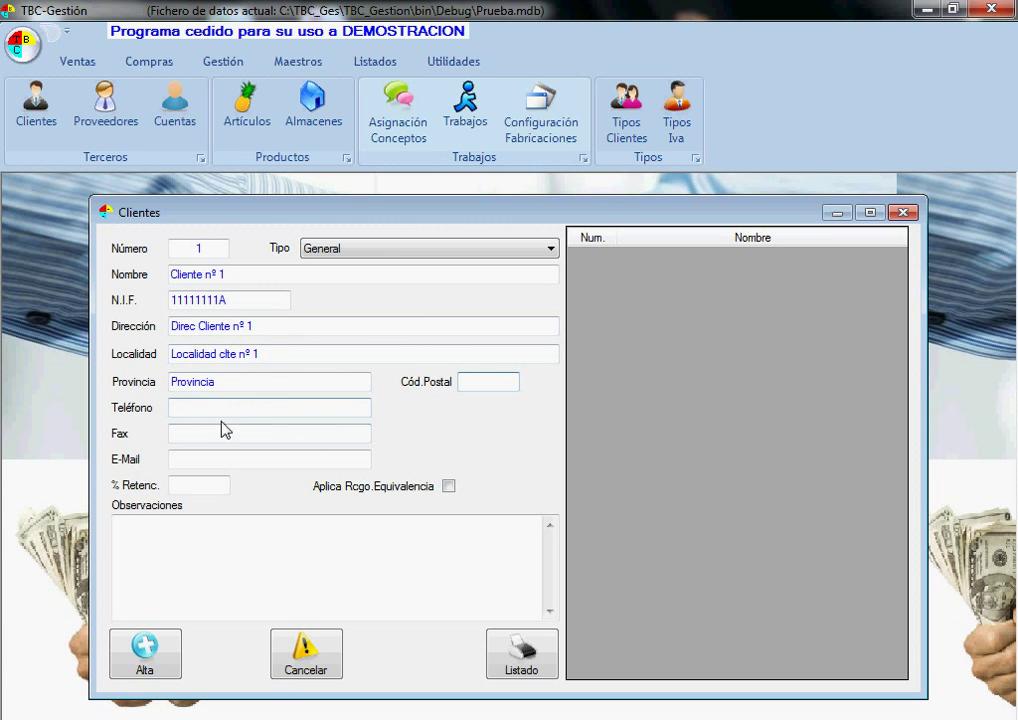
# Apply the equivalence surcharge (Rcgo.Equivalencia) to the client, leaving the retention percentage blank, and register the record.
pyautogui.click(200, 484)
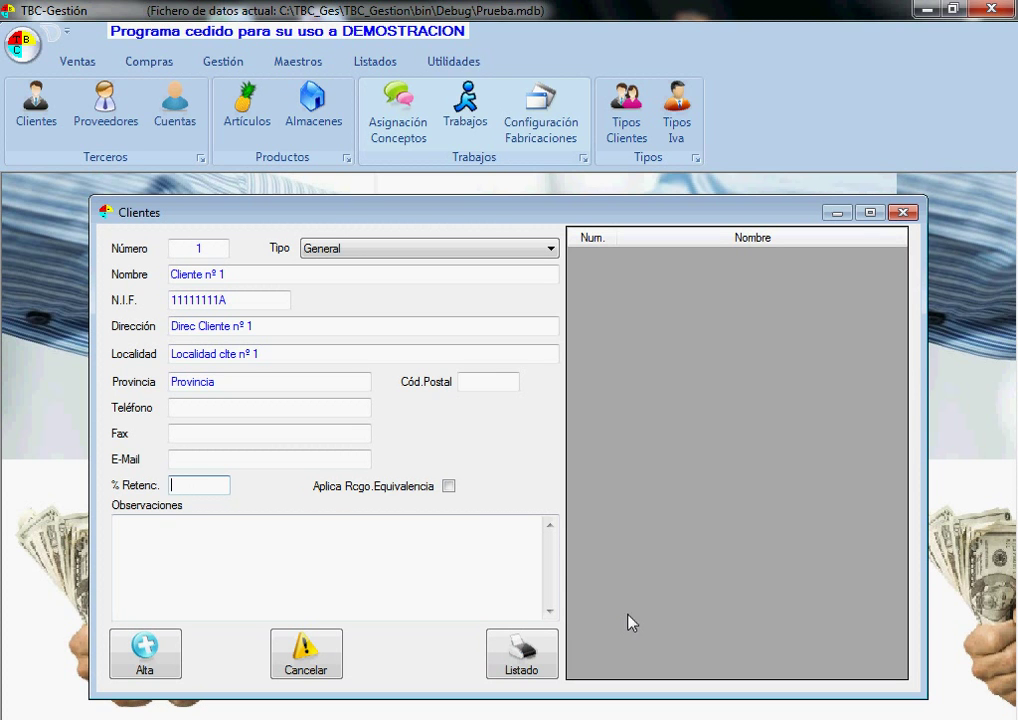
pyautogui.click(449, 486)
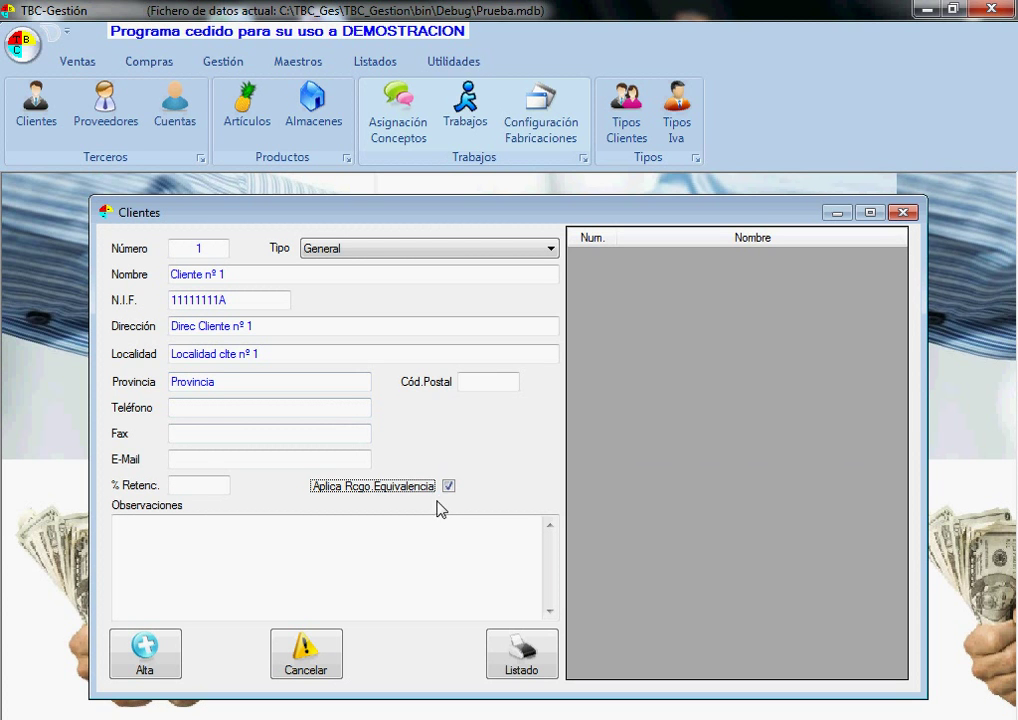
pyautogui.click(146, 652)
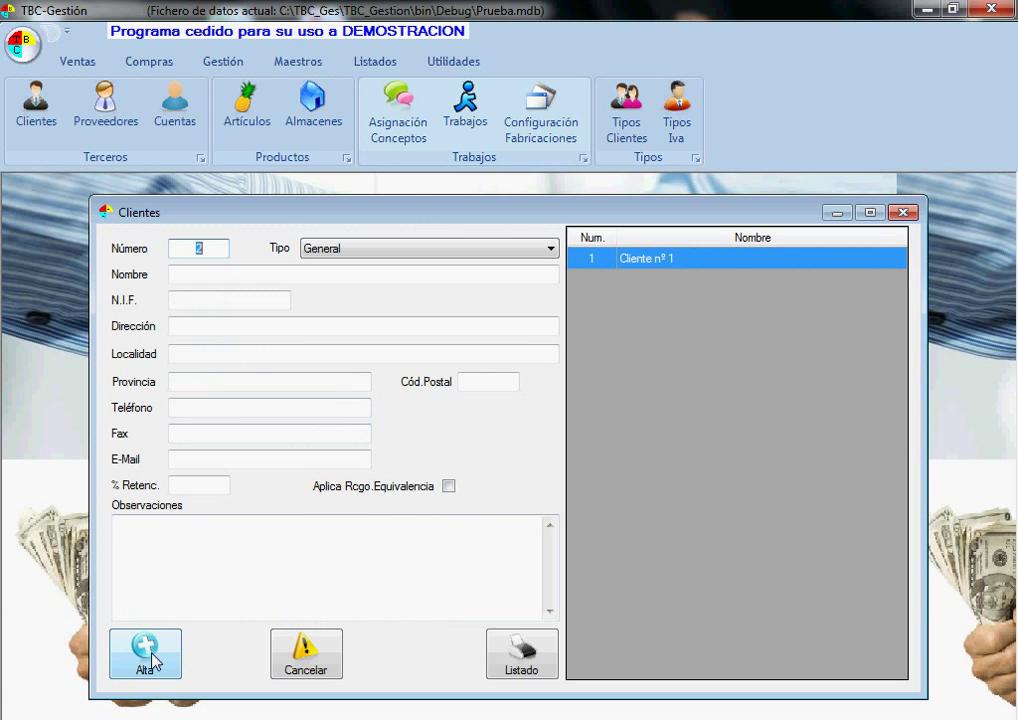
# View the saved Cliente nº 1 record and the suppliers form, closing each window.
pyautogui.click(650, 262)
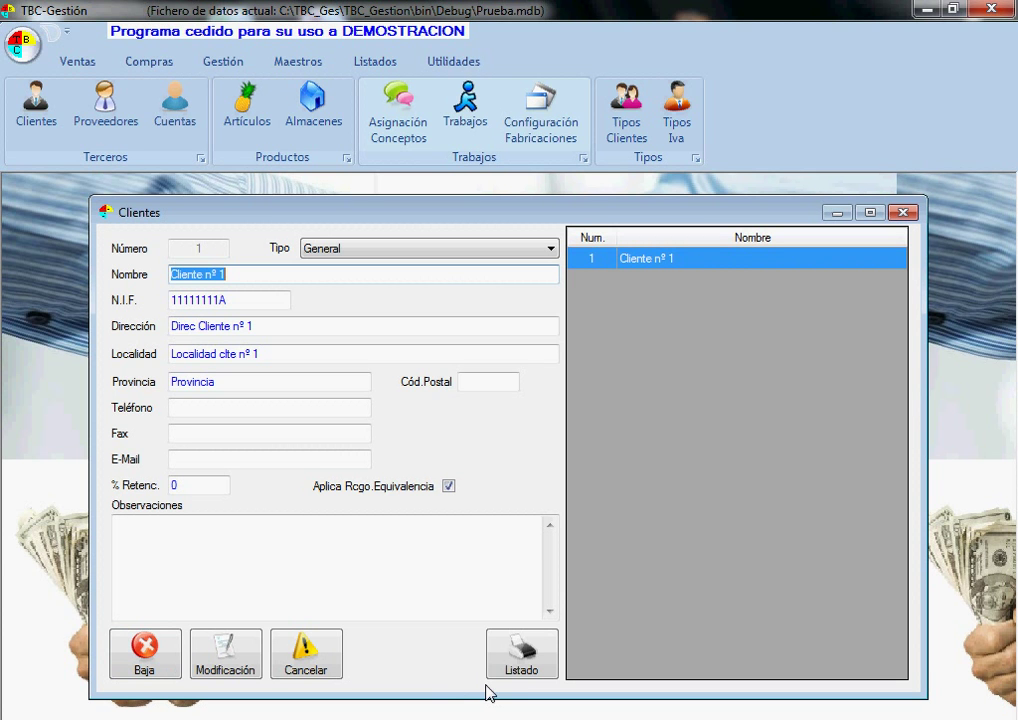
pyautogui.click(903, 213)
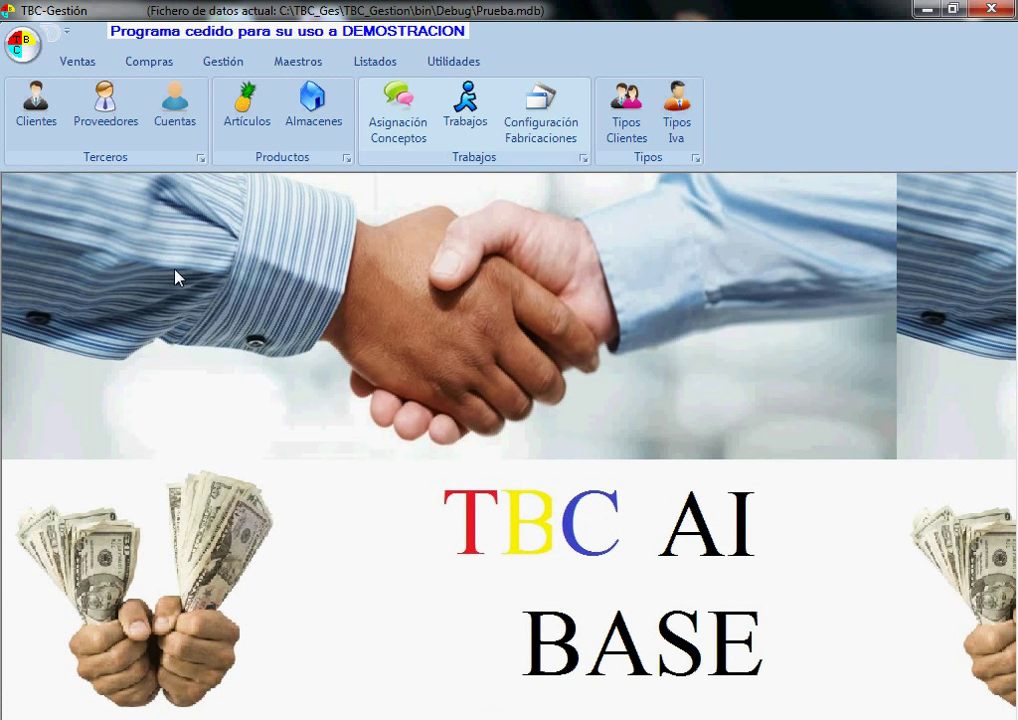
pyautogui.click(100, 114)
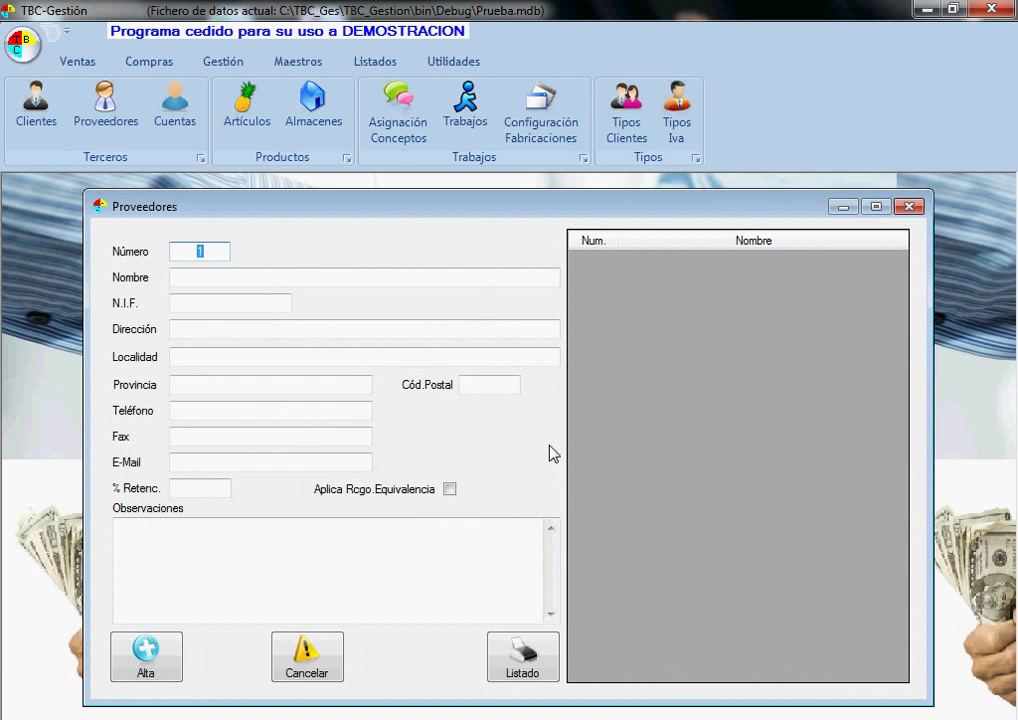
pyautogui.click(910, 207)
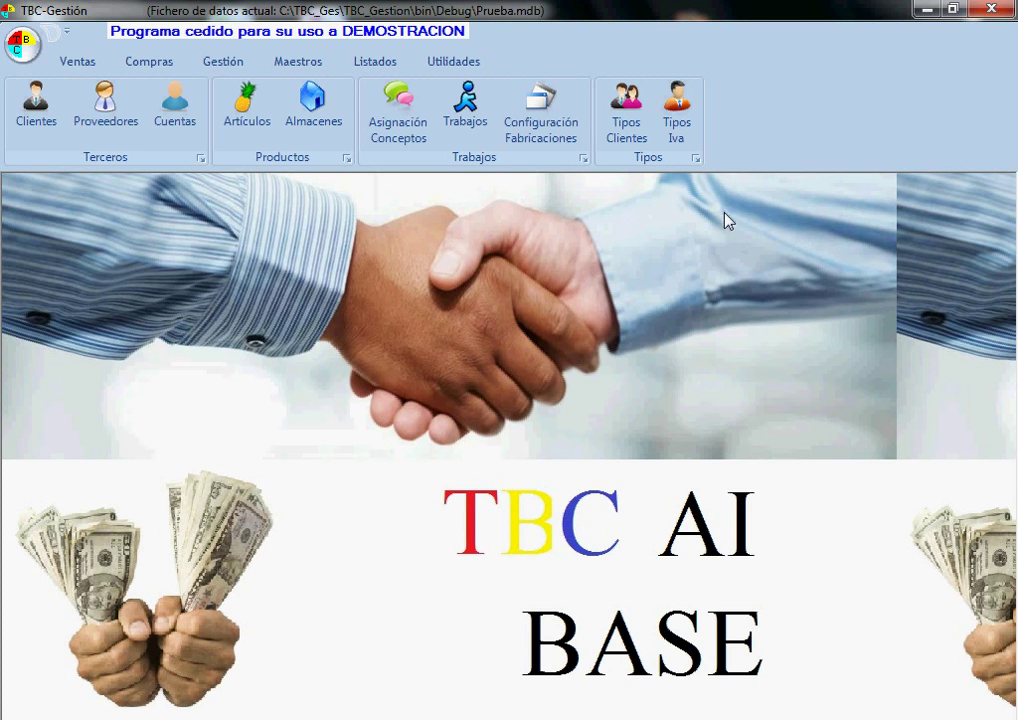
# Register a first account named "Caja, euros" with the type Otras cuentas.
pyautogui.click(176, 112)
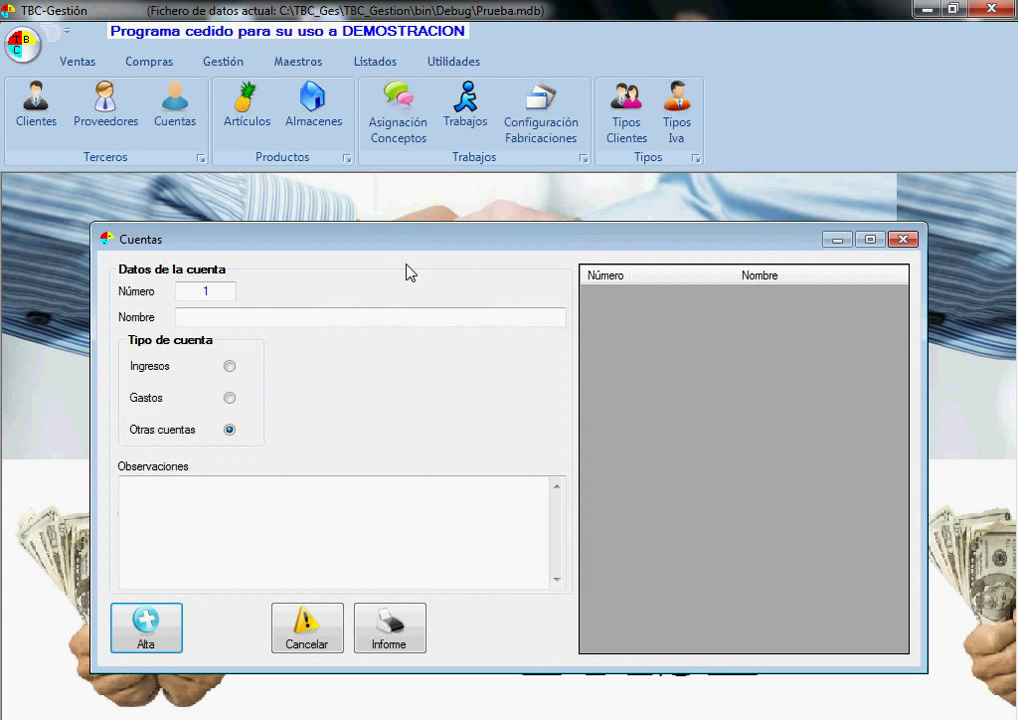
pyautogui.click(228, 291)
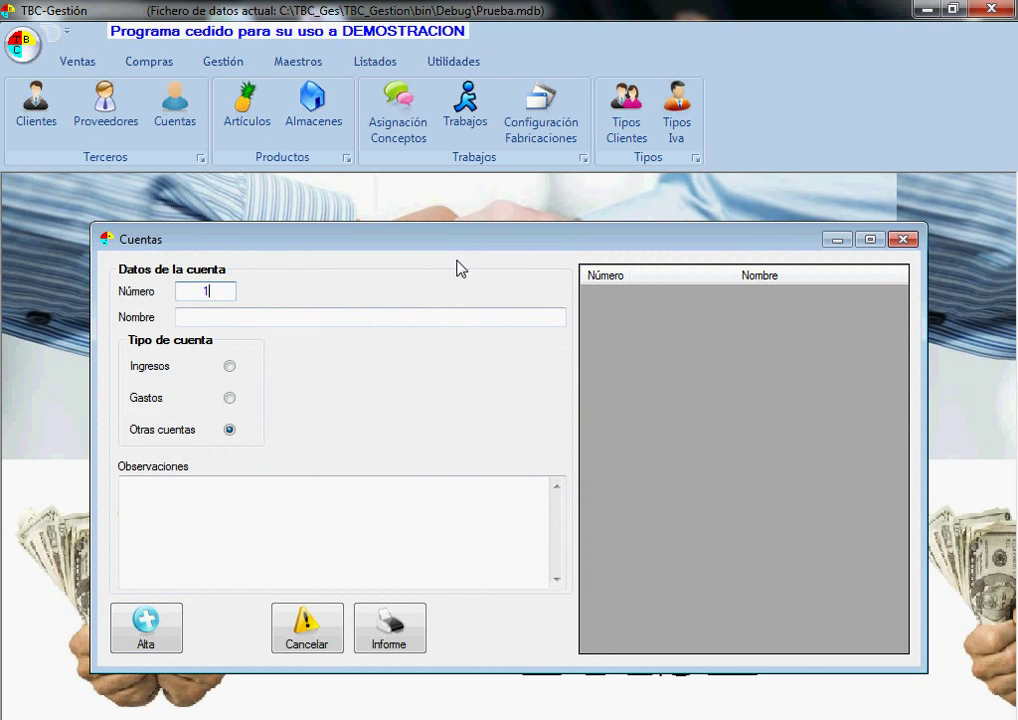
pyautogui.click(354, 318)
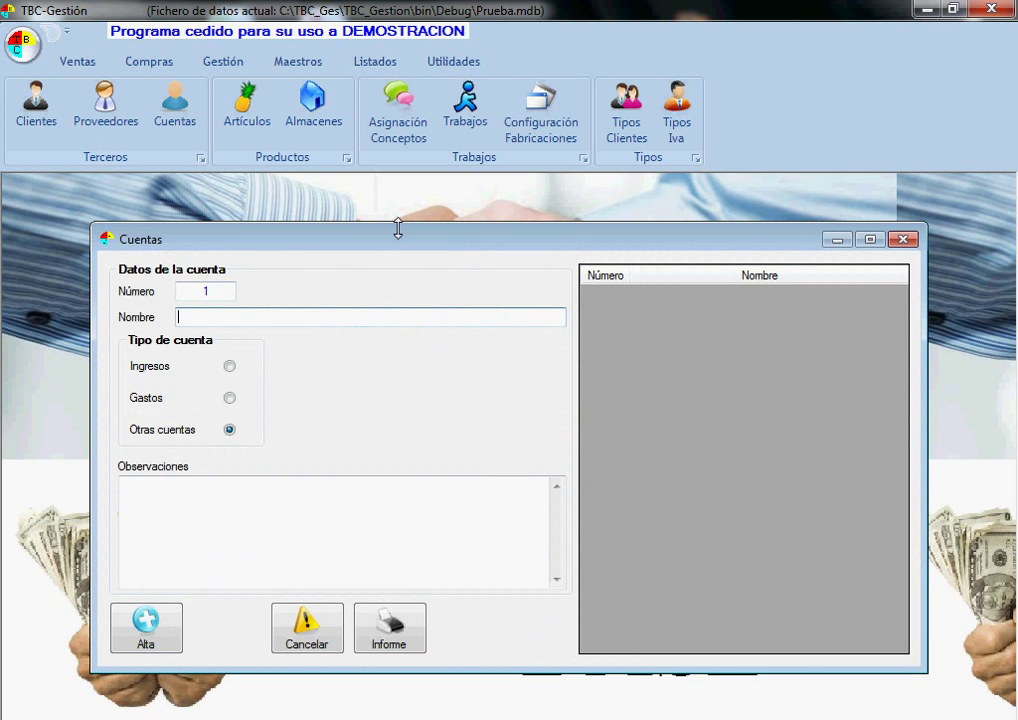
pyautogui.write('Caja, euros')
pyautogui.press('BackSpace')
pyautogui.press('BackSpace')
pyautogui.press('BackSpace')
pyautogui.write('ros')
pyautogui.click(175, 645)
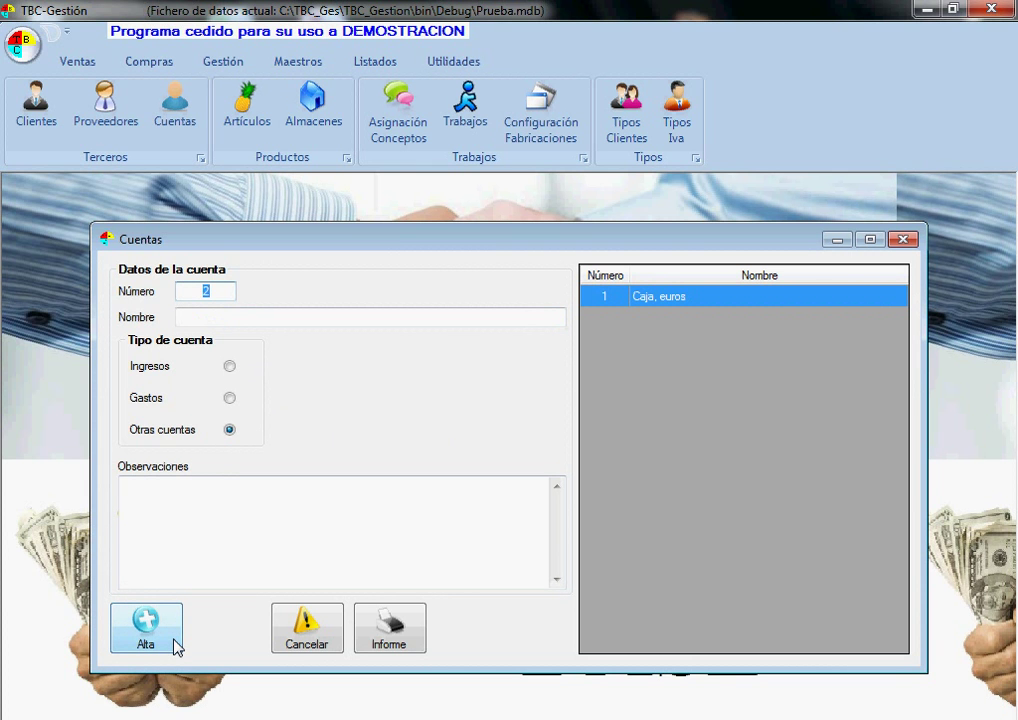
# Register a second account named "Banco nuestro" with the type Otras cuentas.
pyautogui.press('Tab')
pyautogui.write('Banco ')
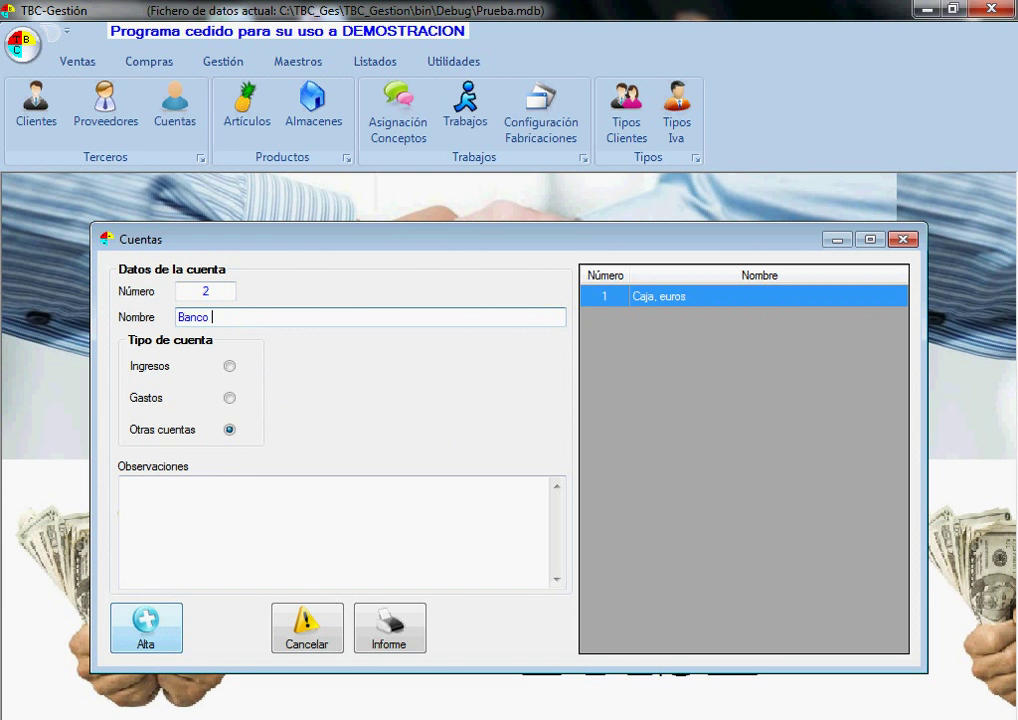
pyautogui.write('nuestro')
pyautogui.click(145, 627)
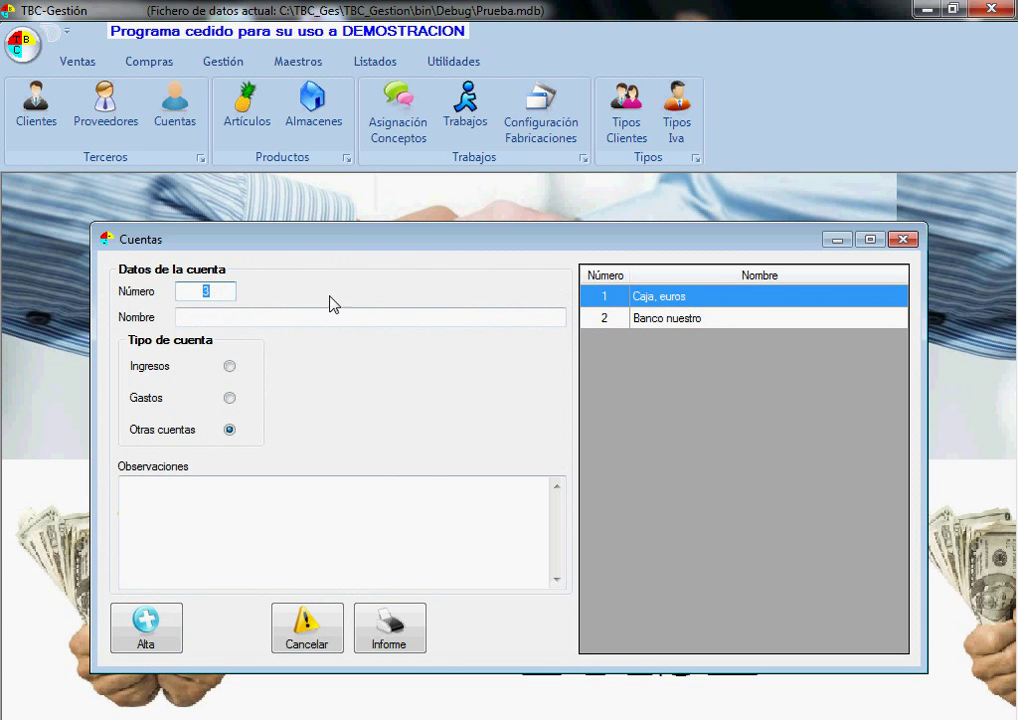
# Register a third account named "Sueldos y salarios" with the type Gastos.
pyautogui.press('Tab')
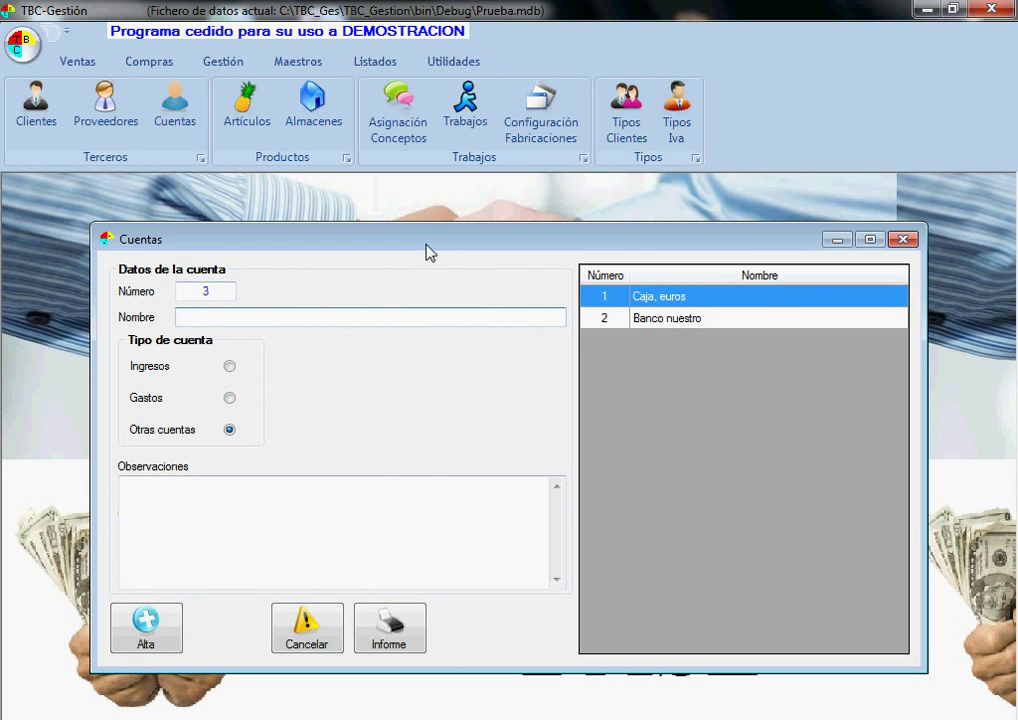
pyautogui.write('Sueldos y salarios')
pyautogui.press('Tab')
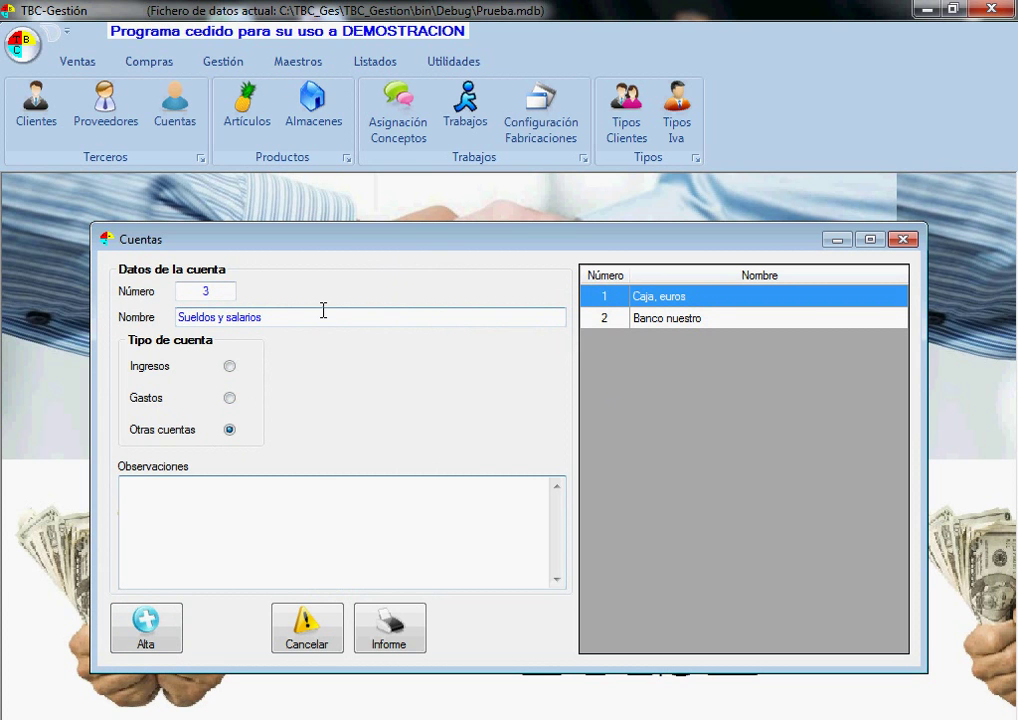
pyautogui.moveTo(323, 311)
pyautogui.click(230, 400)
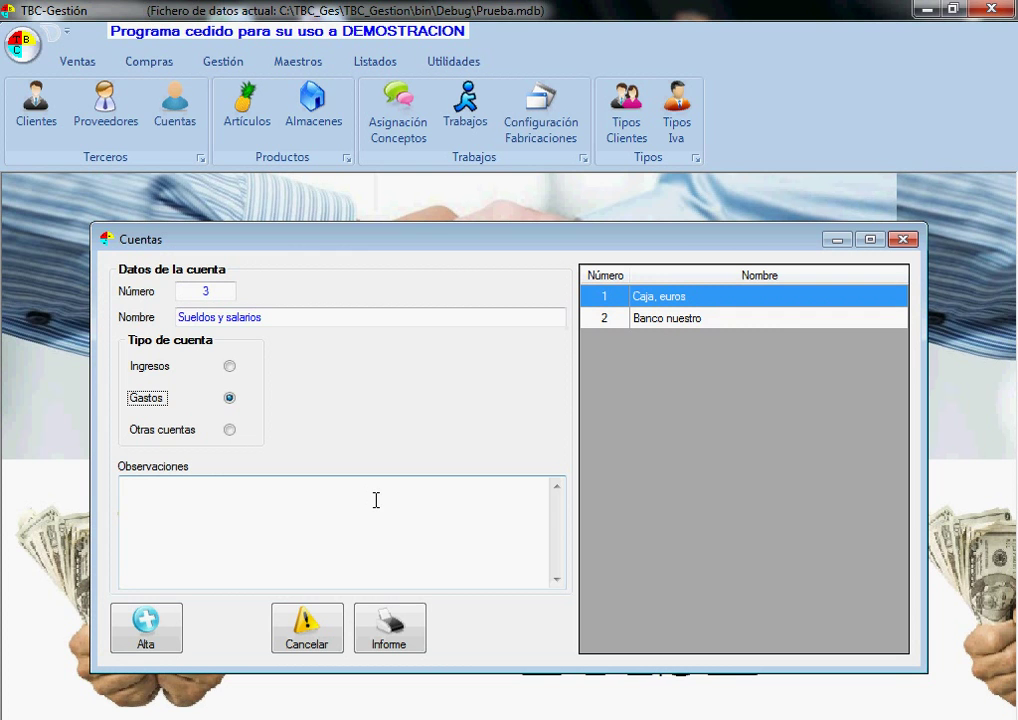
pyautogui.click(173, 624)
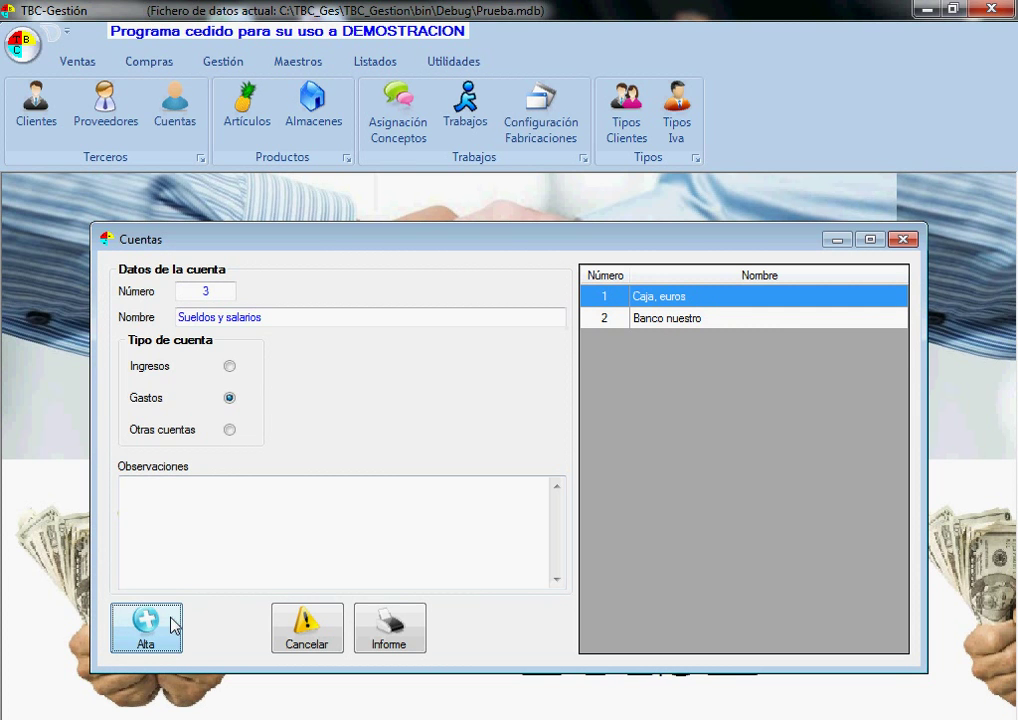
pyautogui.click(248, 317)
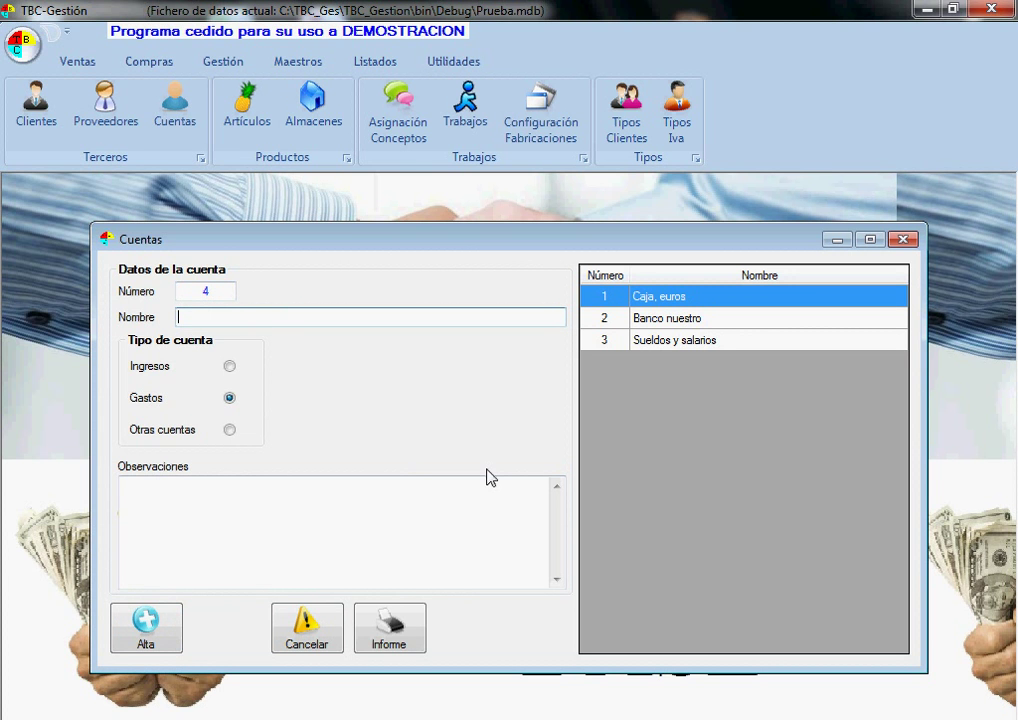
pyautogui.write('Im')
pyautogui.press('BackSpace')
pyautogui.write('ndemnización')
pyautogui.hotkey('shift', 'Home')
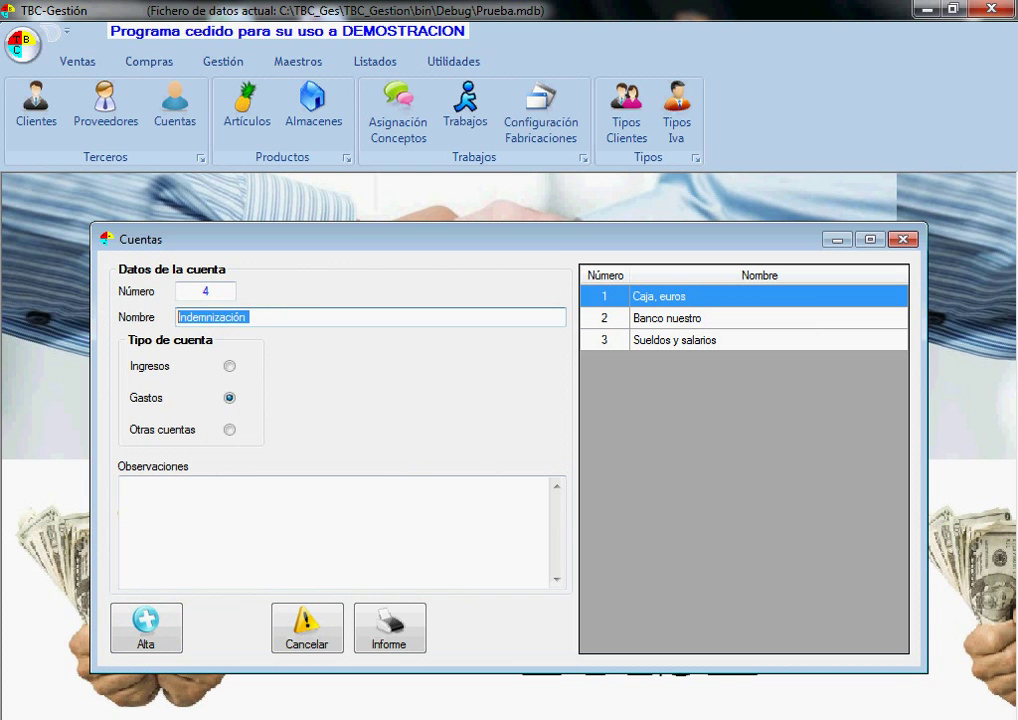
# Register the fourth account as "Subvención de la Cdad. Europea" with the type Ingresos.
pyautogui.write('Subven')
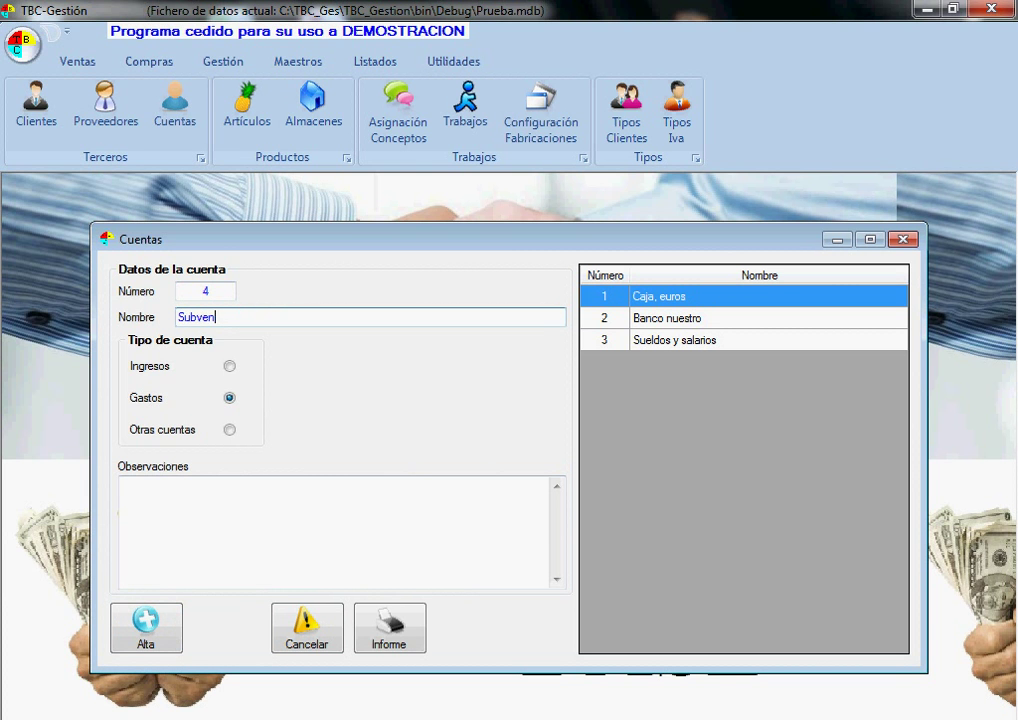
pyautogui.write('ción de la Cdad. Eur')
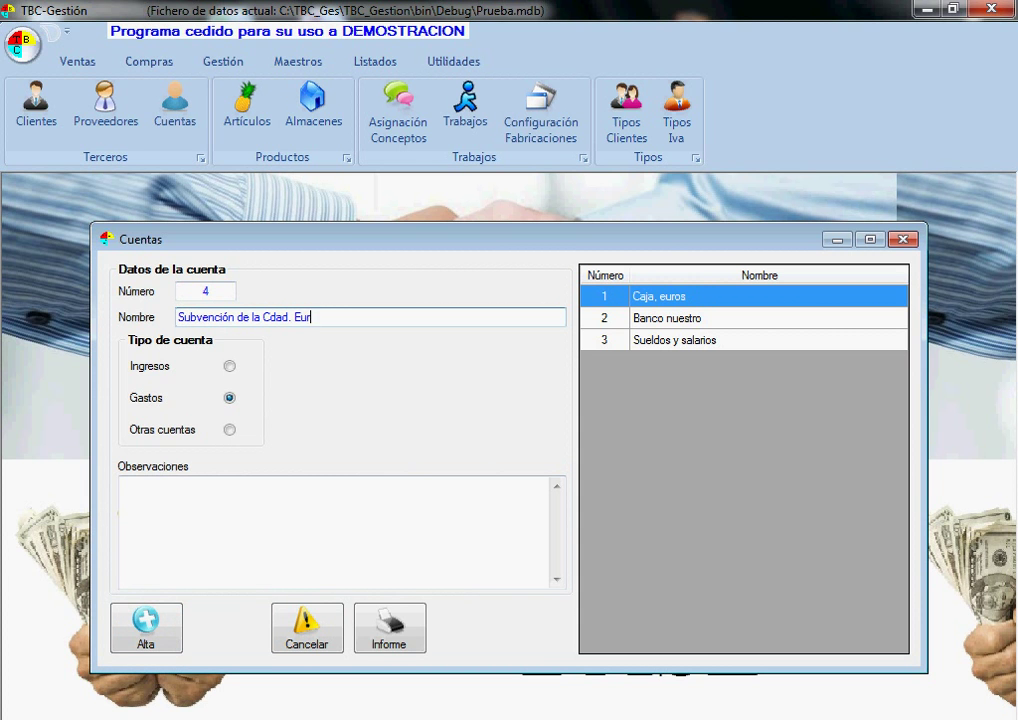
pyautogui.write('opea')
pyautogui.click(230, 367)
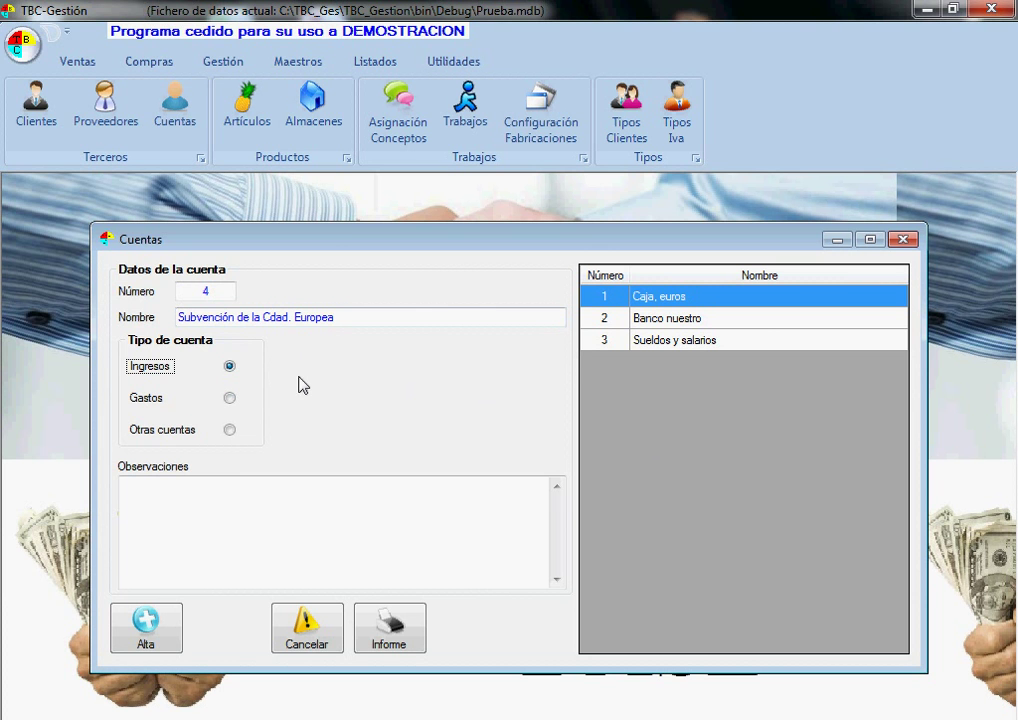
pyautogui.click(170, 627)
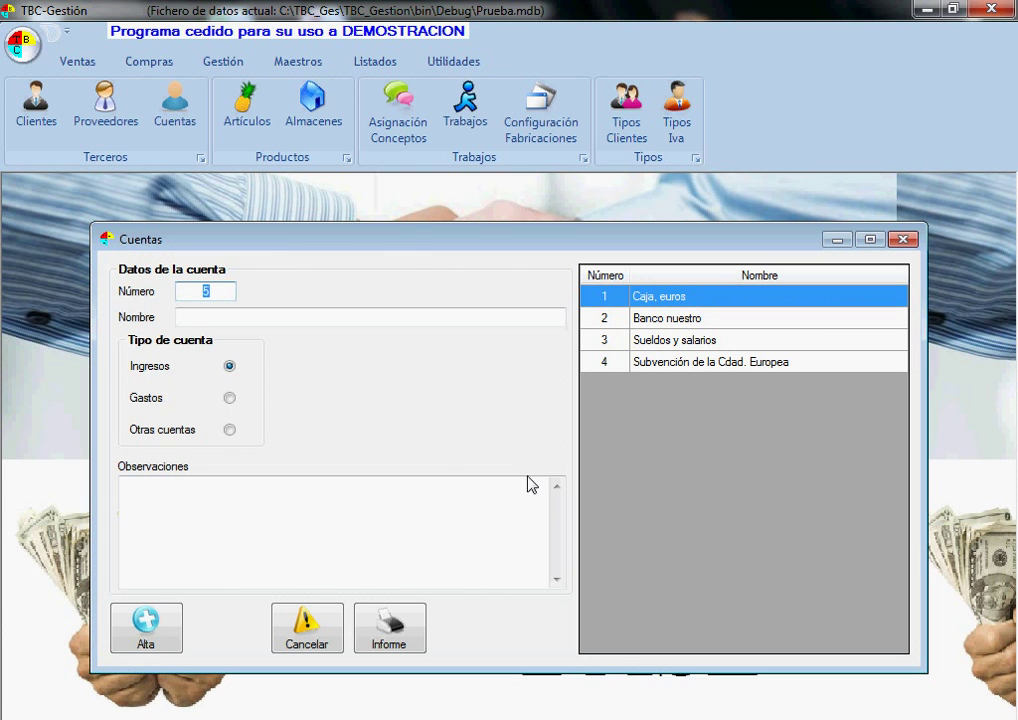
# Register the fifth account as "Seguros" with the type Gastos.
pyautogui.click(229, 397)
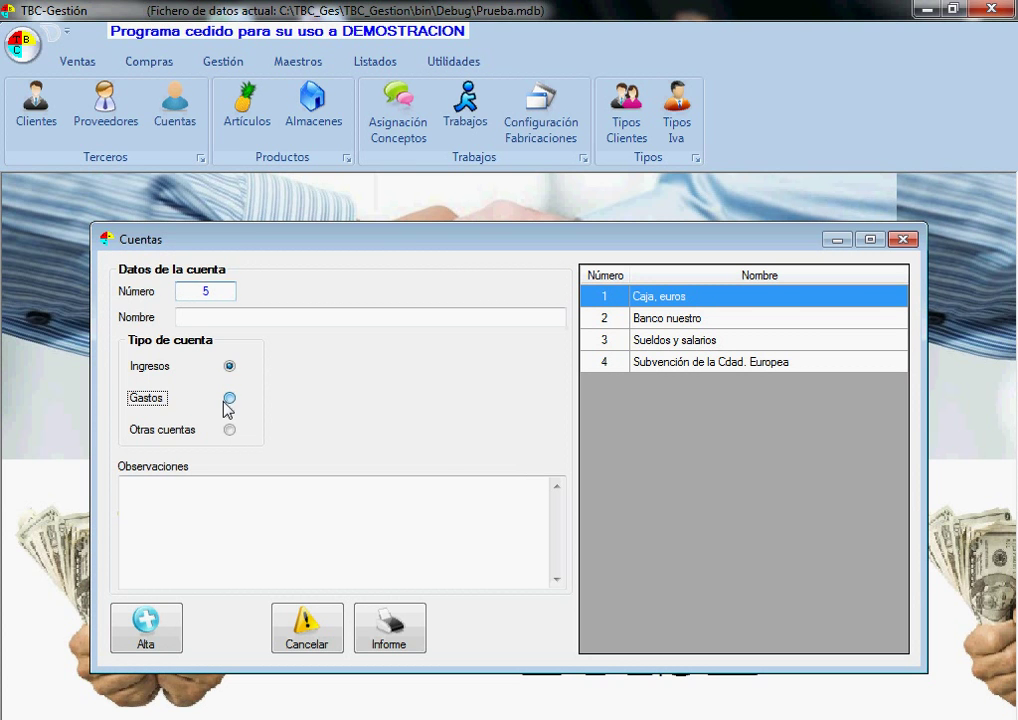
pyautogui.click(262, 318)
pyautogui.moveTo(436, 486)
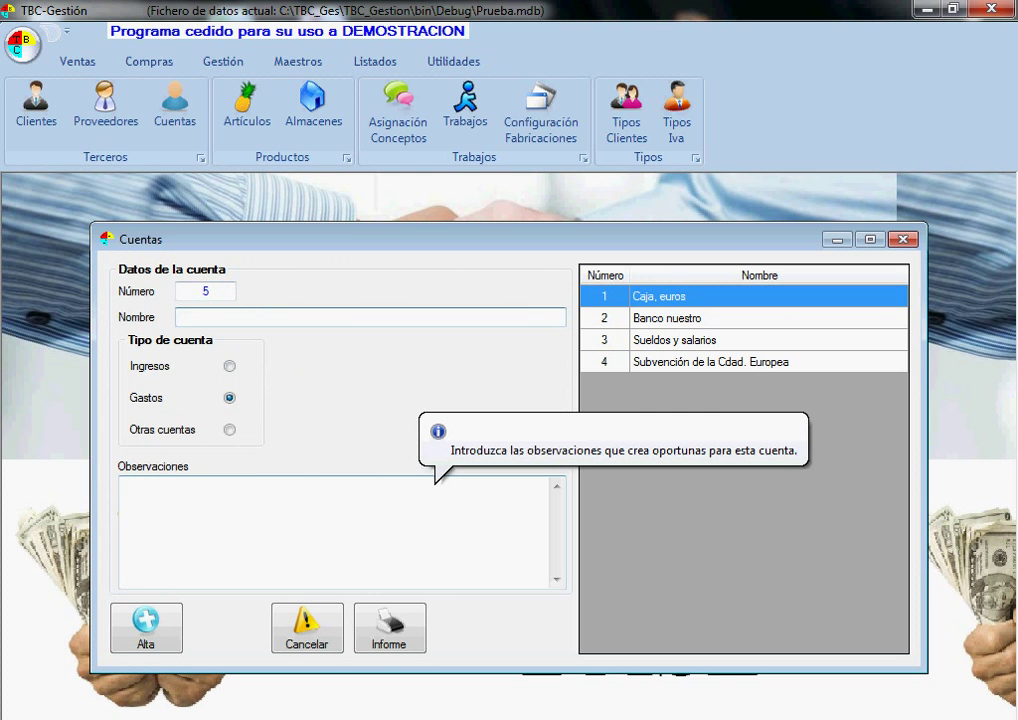
pyautogui.write('Seguros')
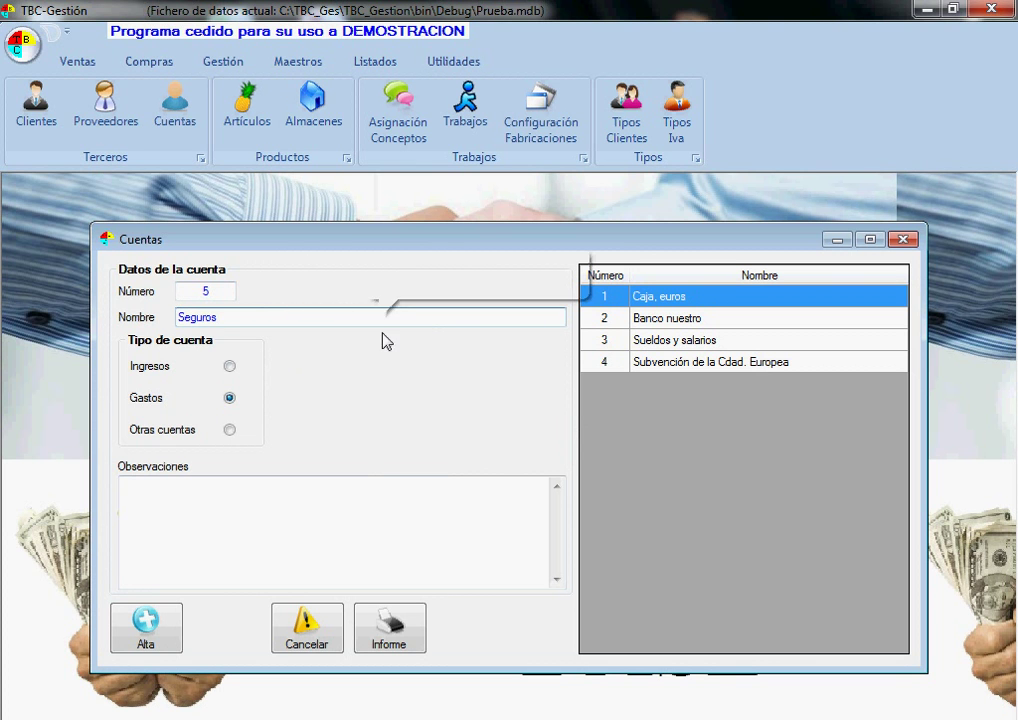
pyautogui.click(173, 628)
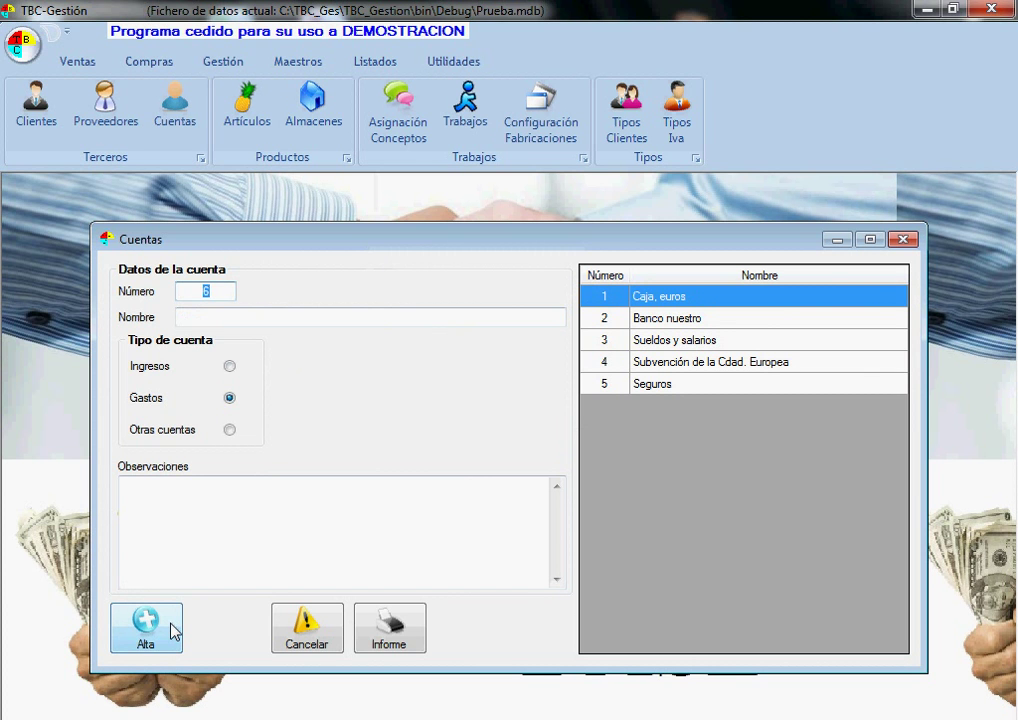
# Register the sixth account as "Seg. Social (Empresario)" with the type Gastos.
pyautogui.press('Tab')
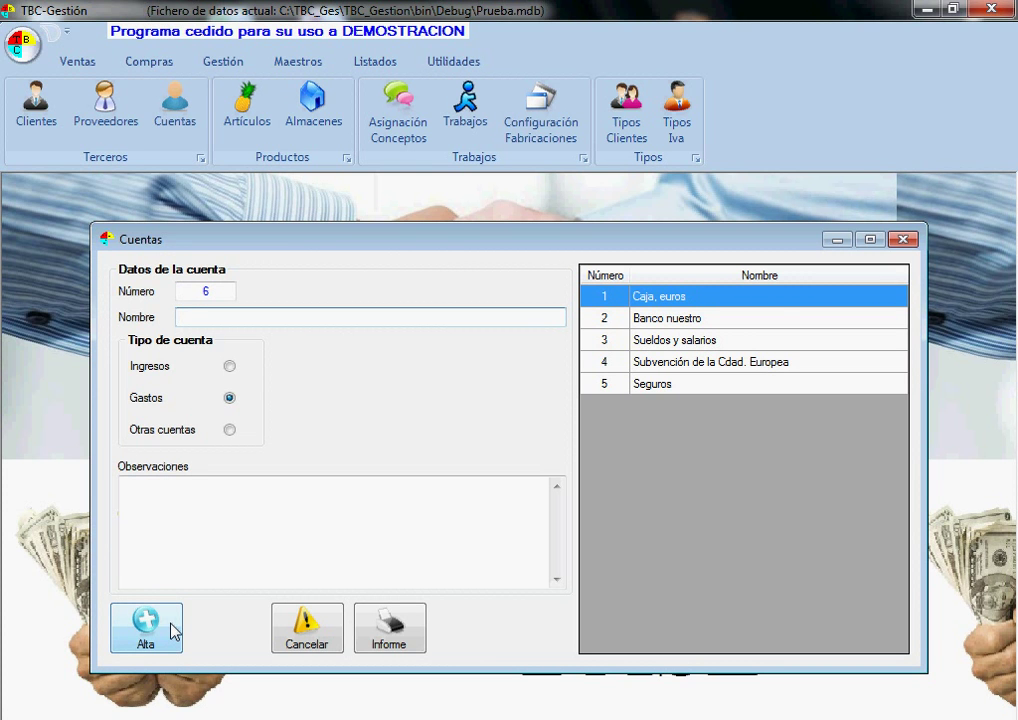
pyautogui.write('Seg. Social (E')
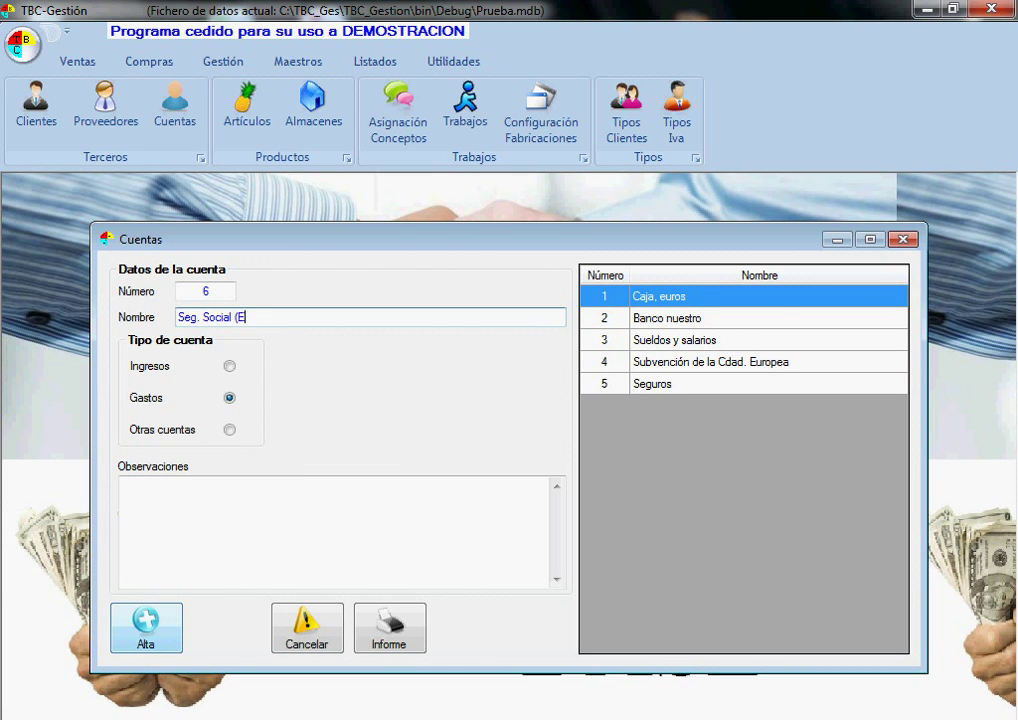
pyautogui.write('mprewsario)')
pyautogui.press('Left')
pyautogui.press('Left')
pyautogui.press('Left')
pyautogui.press('Left')
pyautogui.press('Left')
pyautogui.press('Left')
pyautogui.press('BackSpace')
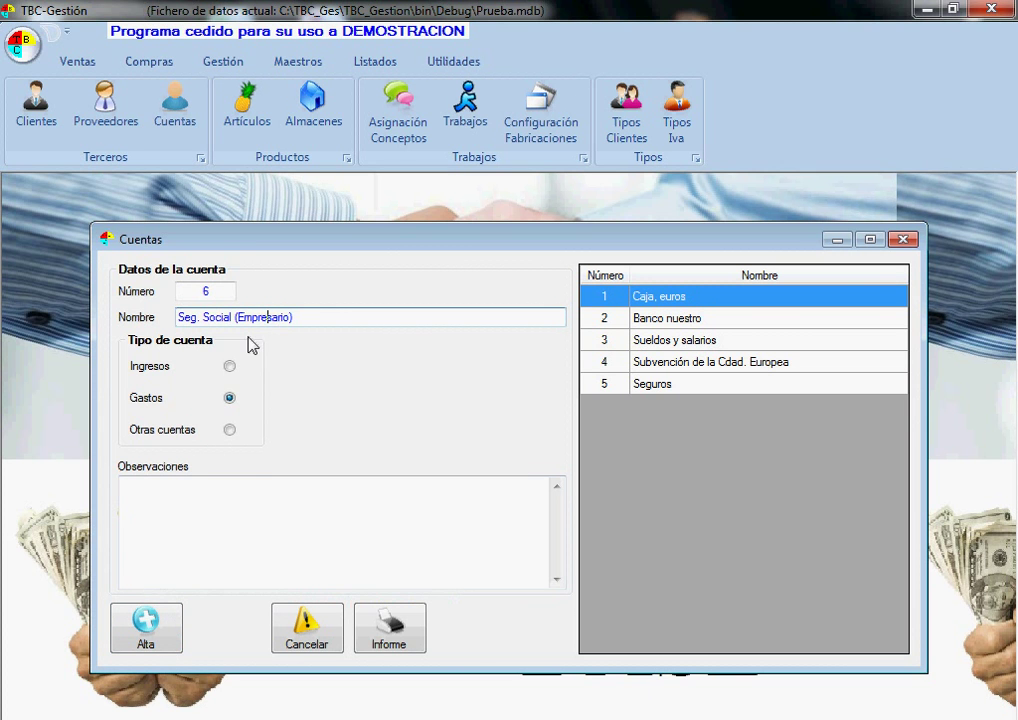
pyautogui.click(148, 633)
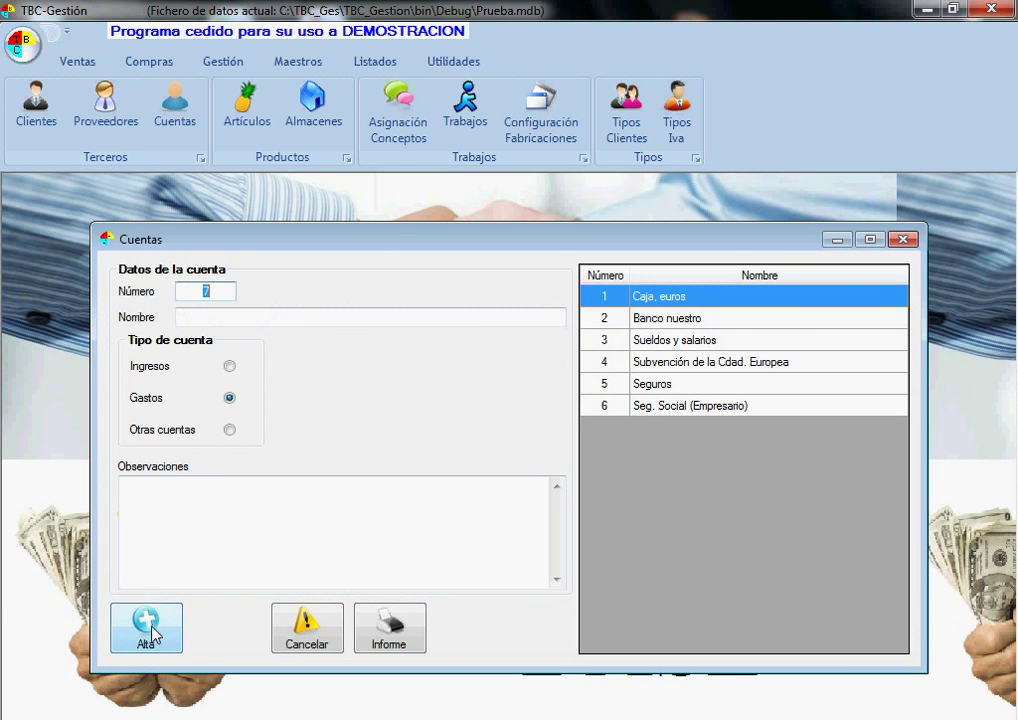
# Register the seventh account as "Seg. Sociales (Empleados)" with the type Gastos and close the accounts window.
pyautogui.press('Tab')
pyautogui.write('Se')
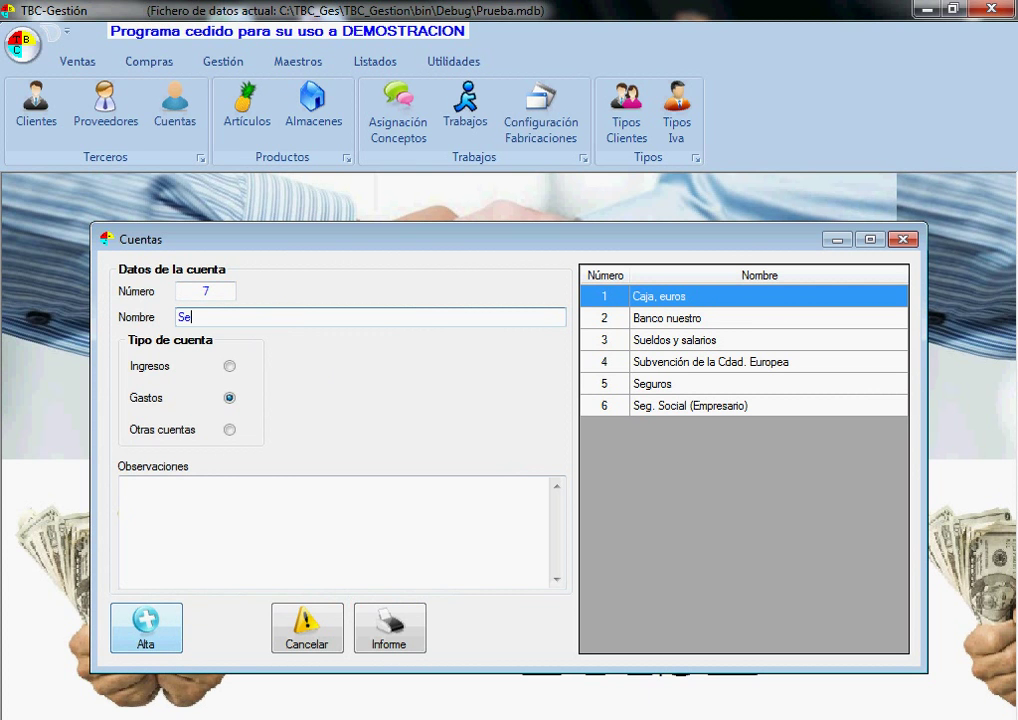
pyautogui.write('g.l, Soci')
pyautogui.press('BackSpace')
pyautogui.press('BackSpace')
pyautogui.press('BackSpace')
pyautogui.press('BackSpace')
pyautogui.press('BackSpace')
pyautogui.press('BackSpace')
pyautogui.press('BackSpace')
pyautogui.write('Sociales (Emple')
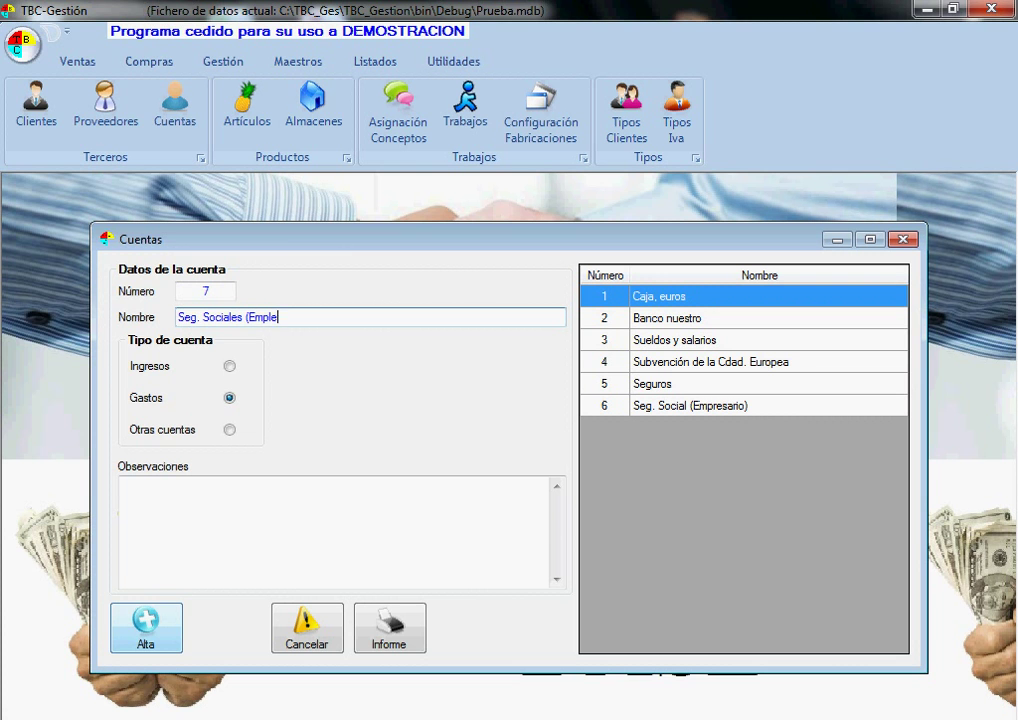
pyautogui.write('ados)')
pyautogui.click(146, 638)
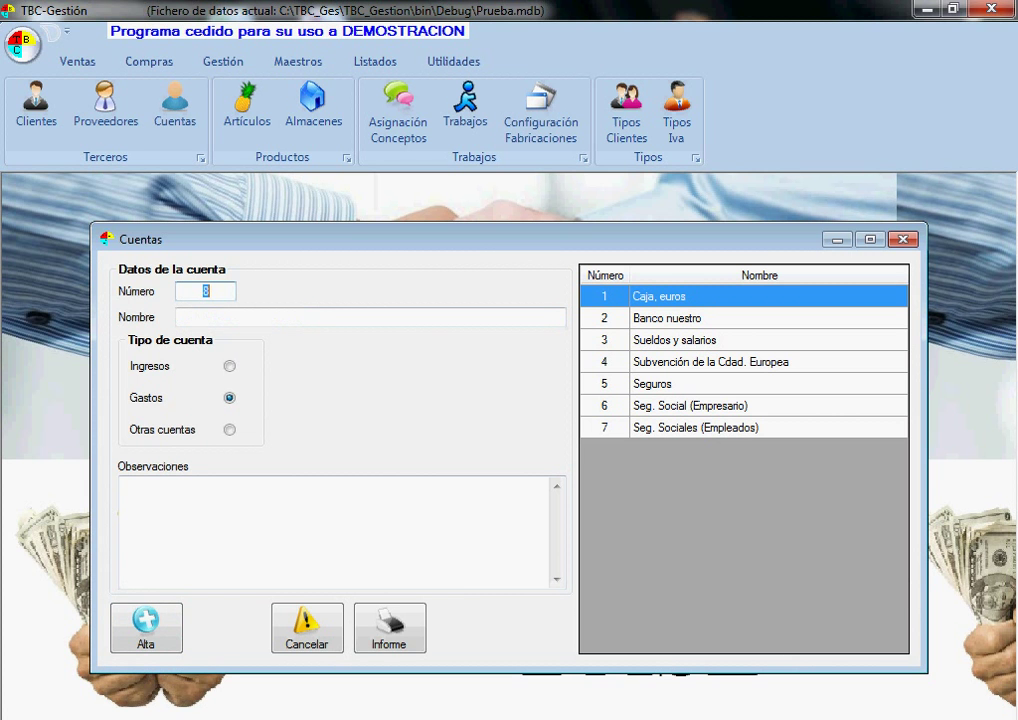
pyautogui.click(903, 239)
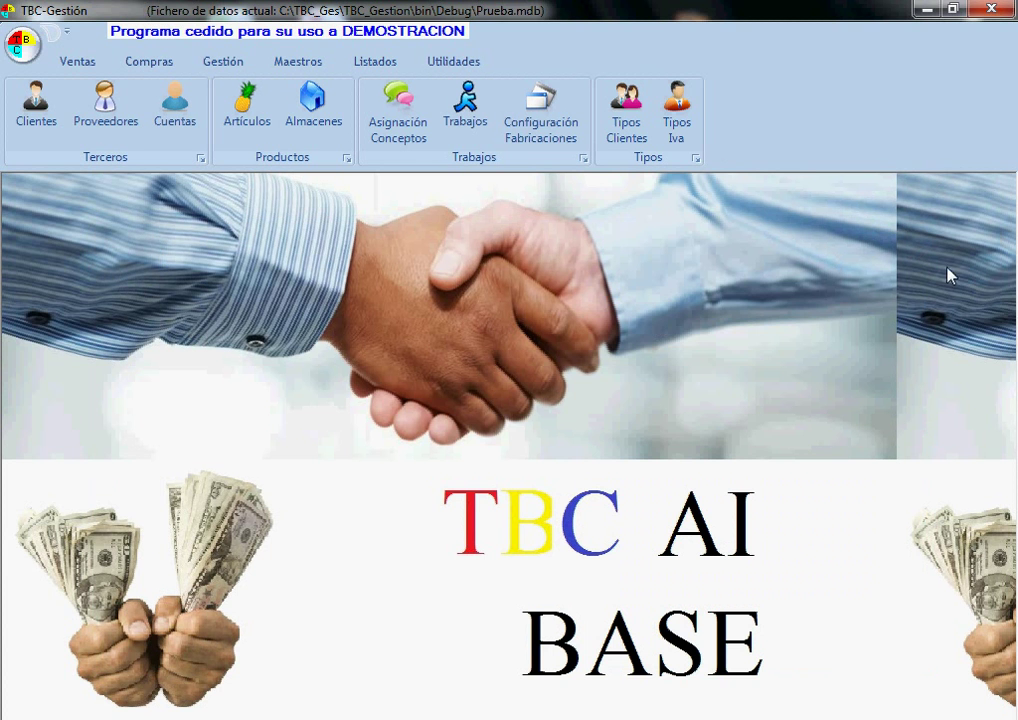
# Open the application configuration and examine the Empresa de distribución options alongside the available reports and the customer orders form.
pyautogui.click(25, 43)
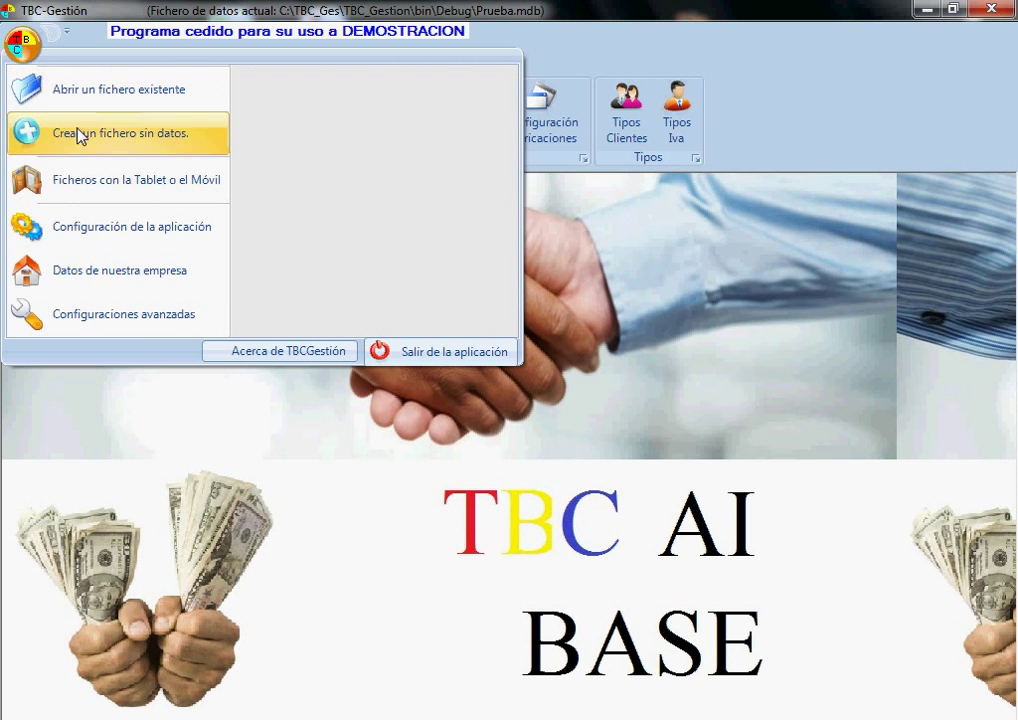
pyautogui.click(134, 228)
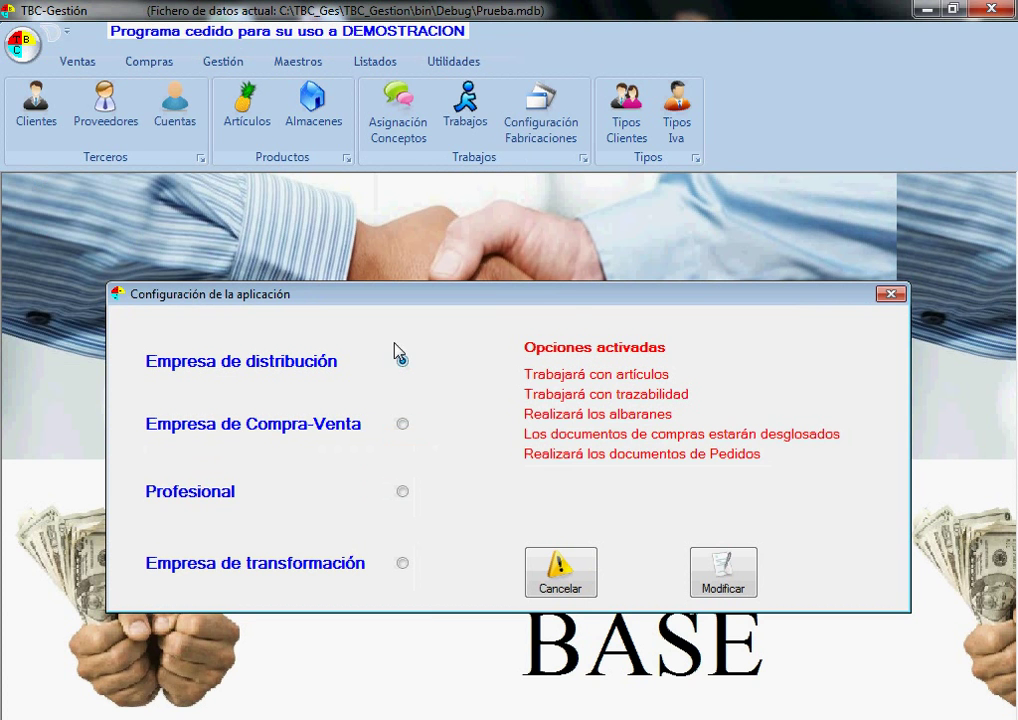
pyautogui.moveTo(278, 372)
pyautogui.moveTo(251, 302); pyautogui.dragTo(230, 225)
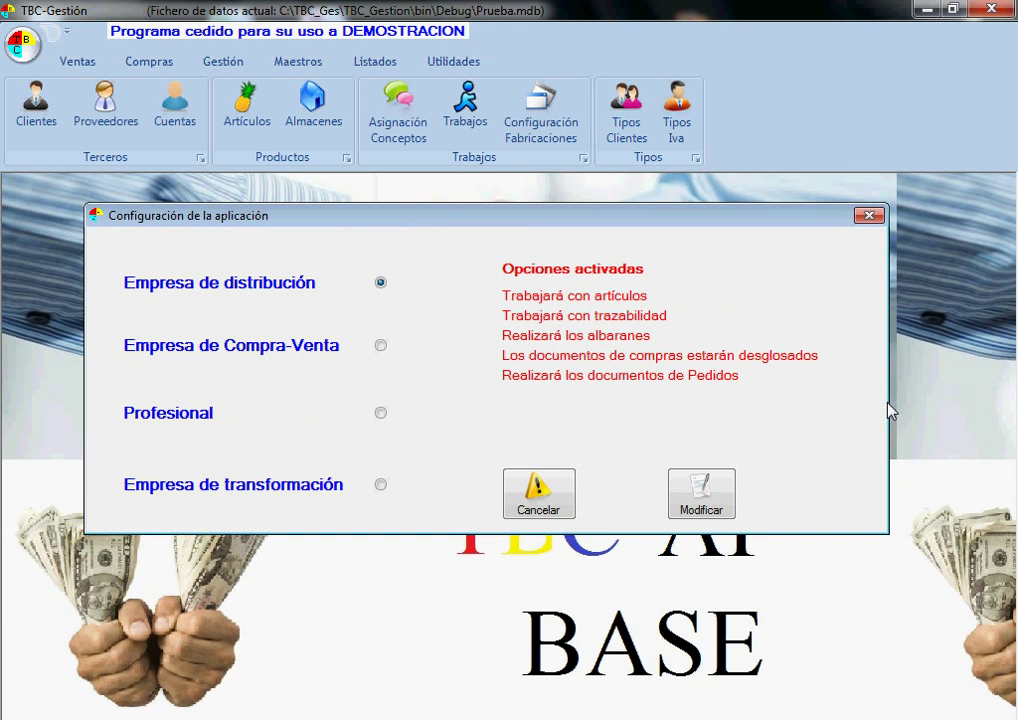
pyautogui.moveTo(182, 296)
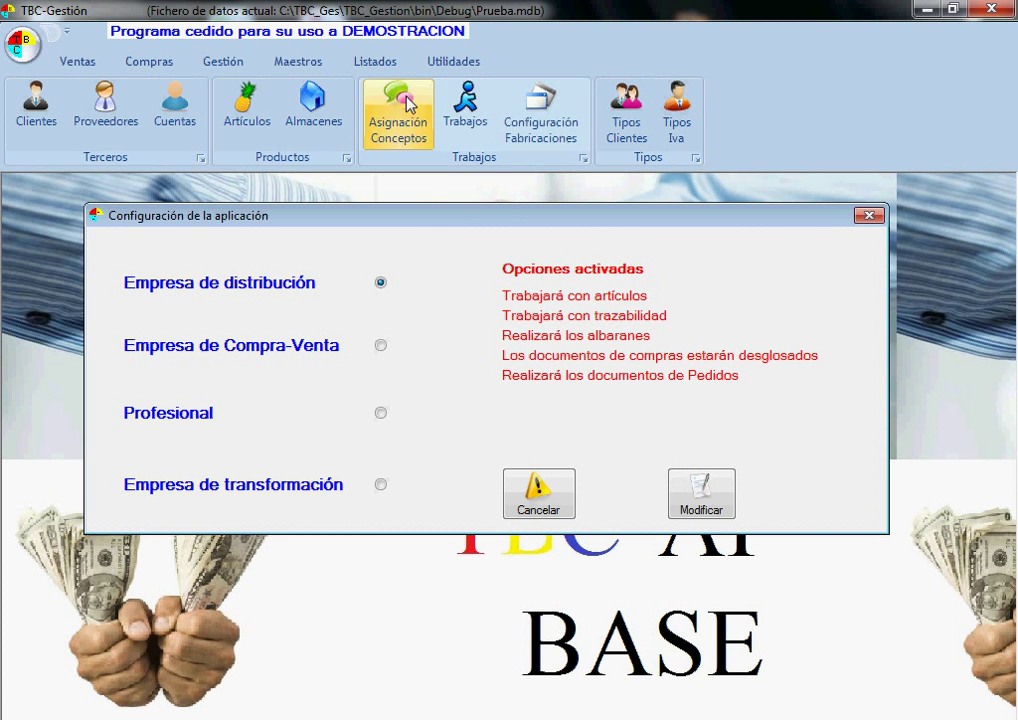
pyautogui.click(388, 63)
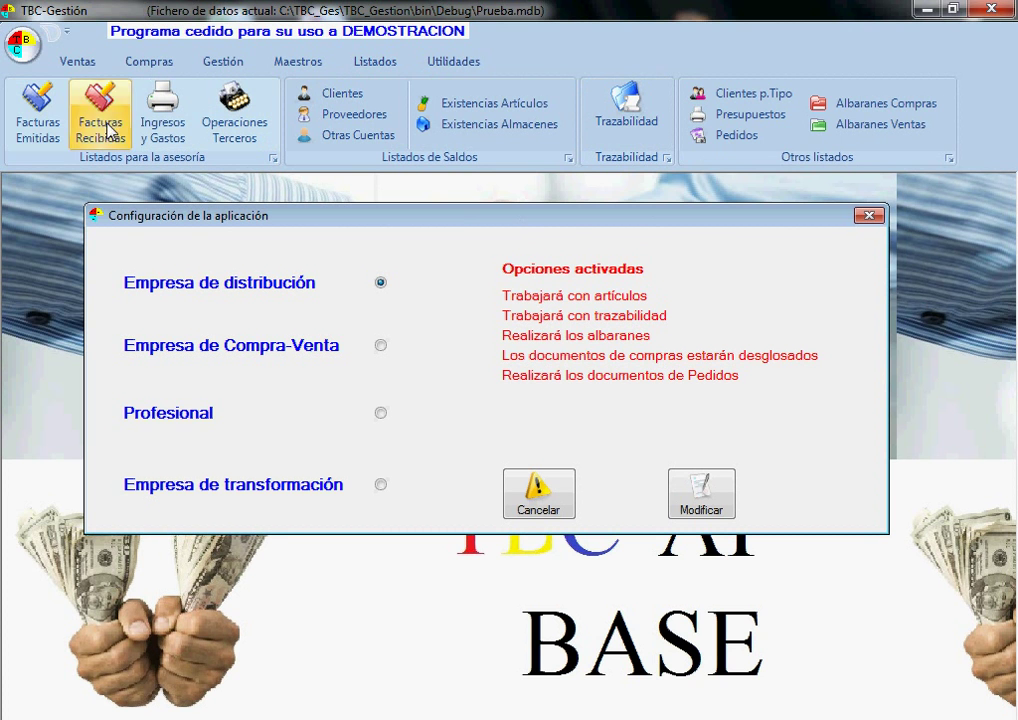
pyautogui.click(72, 60)
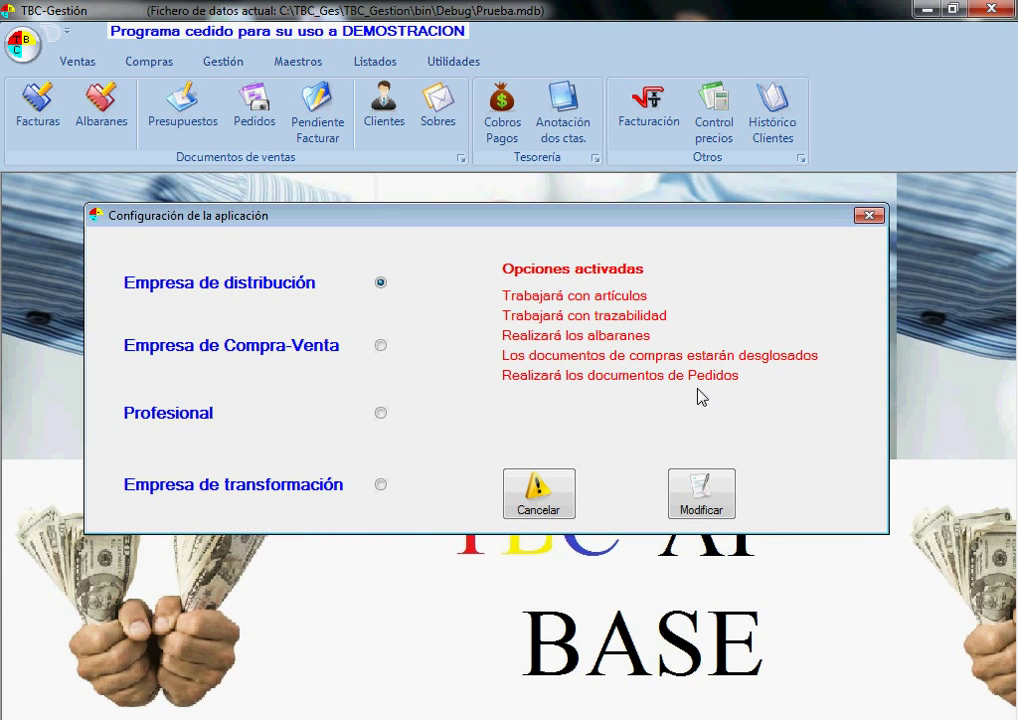
pyautogui.click(254, 108)
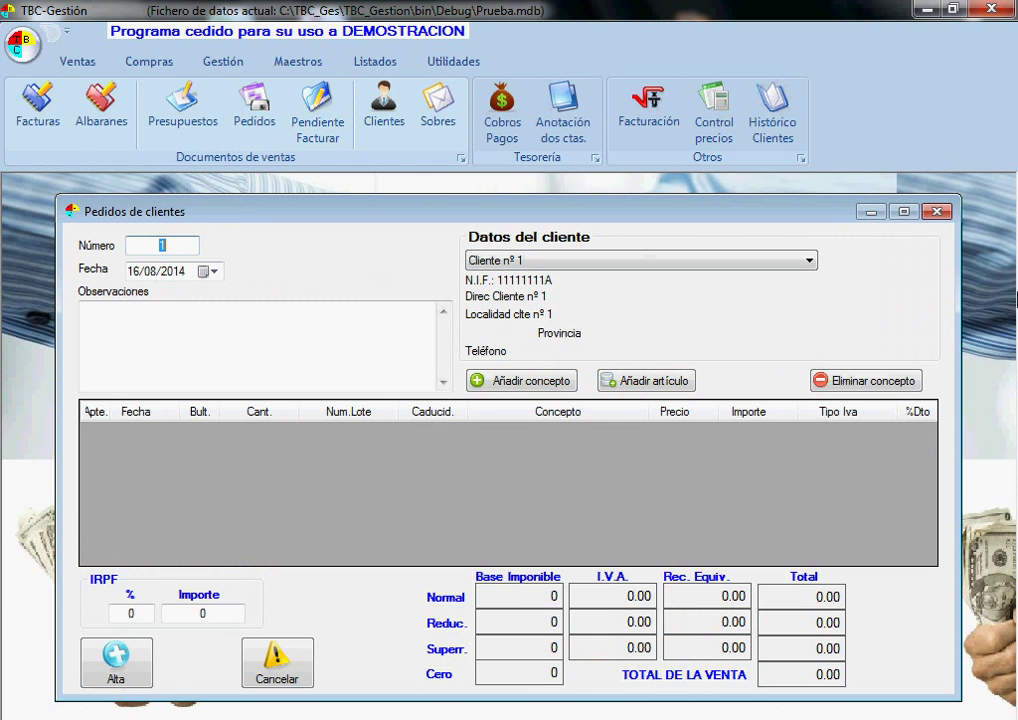
pyautogui.click(934, 212)
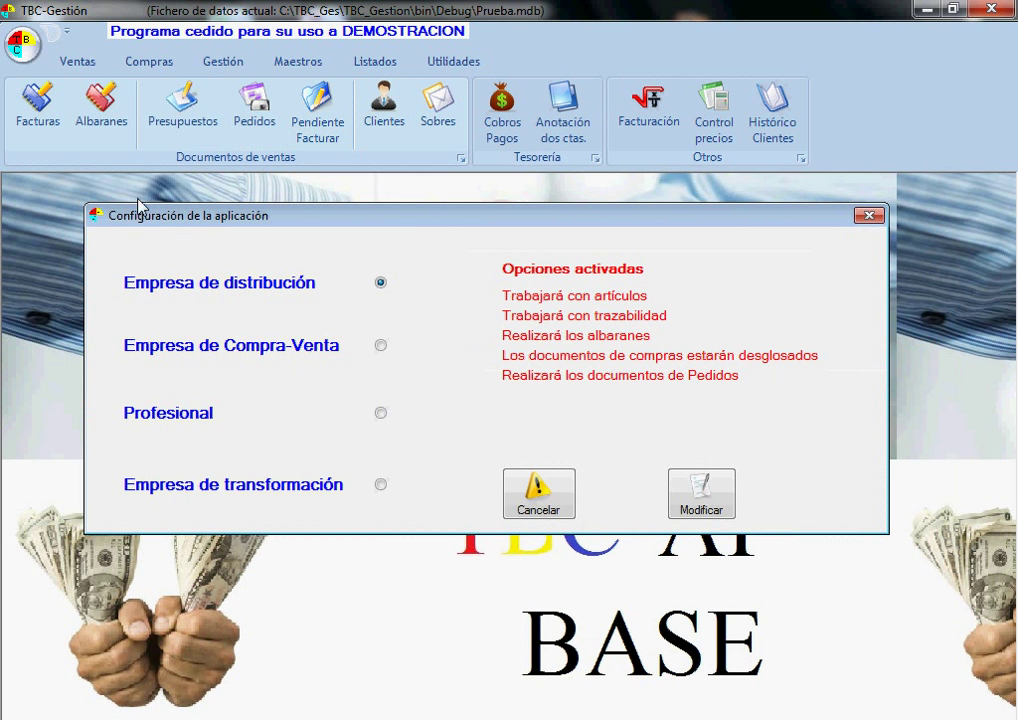
# Review the options activated for Empresa de Compra-Venta, Profesional and Empresa de transformación, and close the configuration without saving.
pyautogui.click(218, 350)
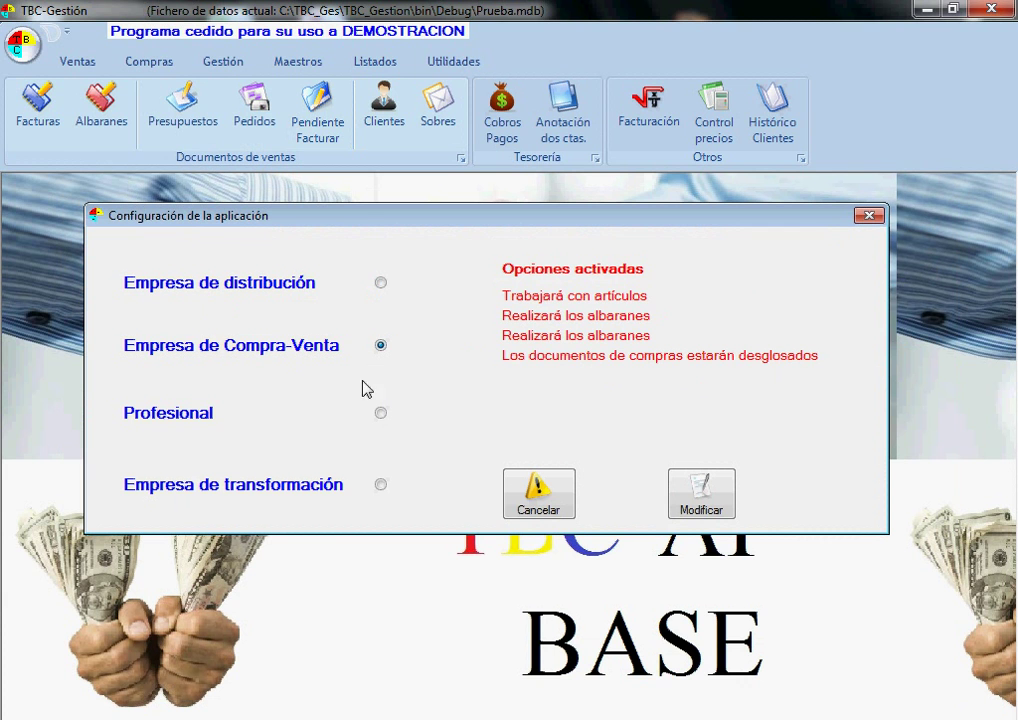
pyautogui.click(292, 417)
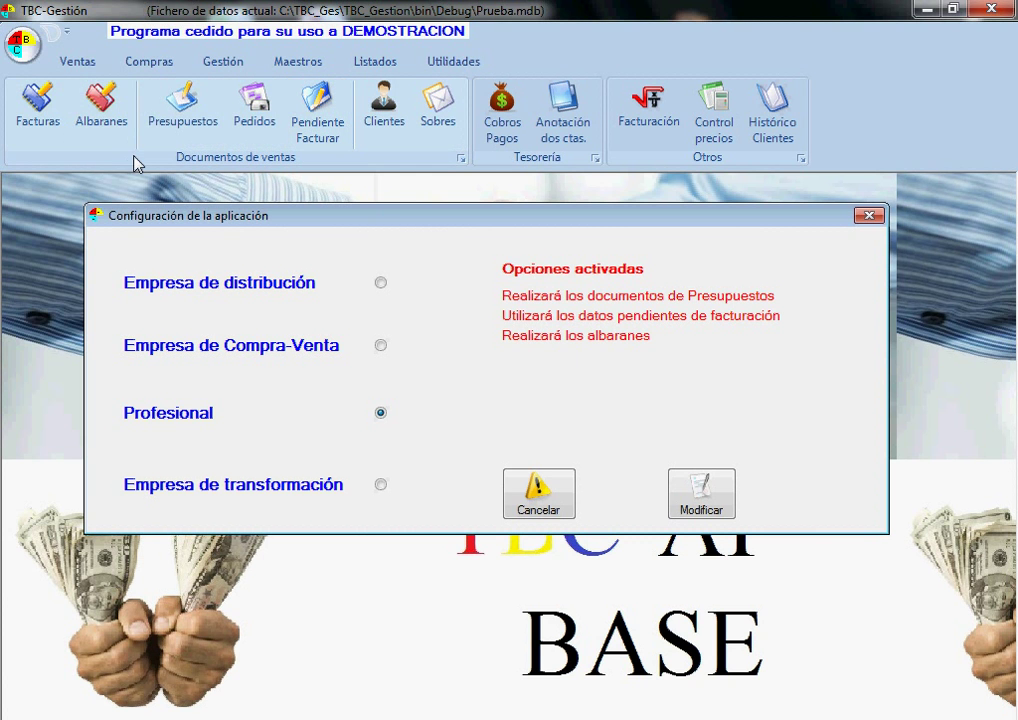
pyautogui.click(296, 492)
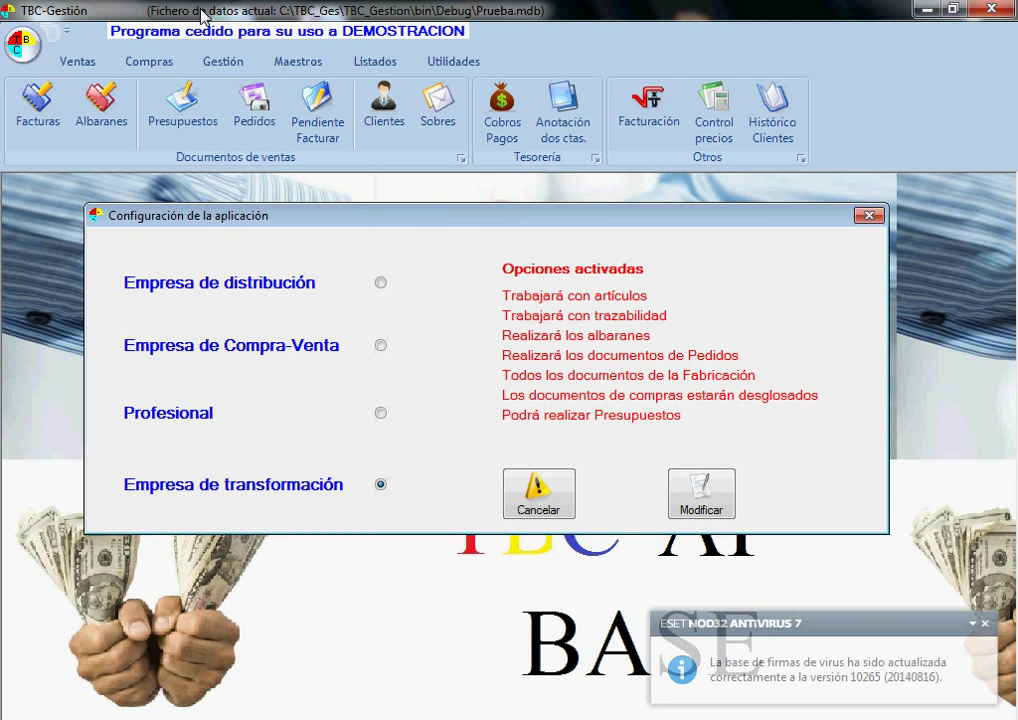
pyautogui.click(868, 216)
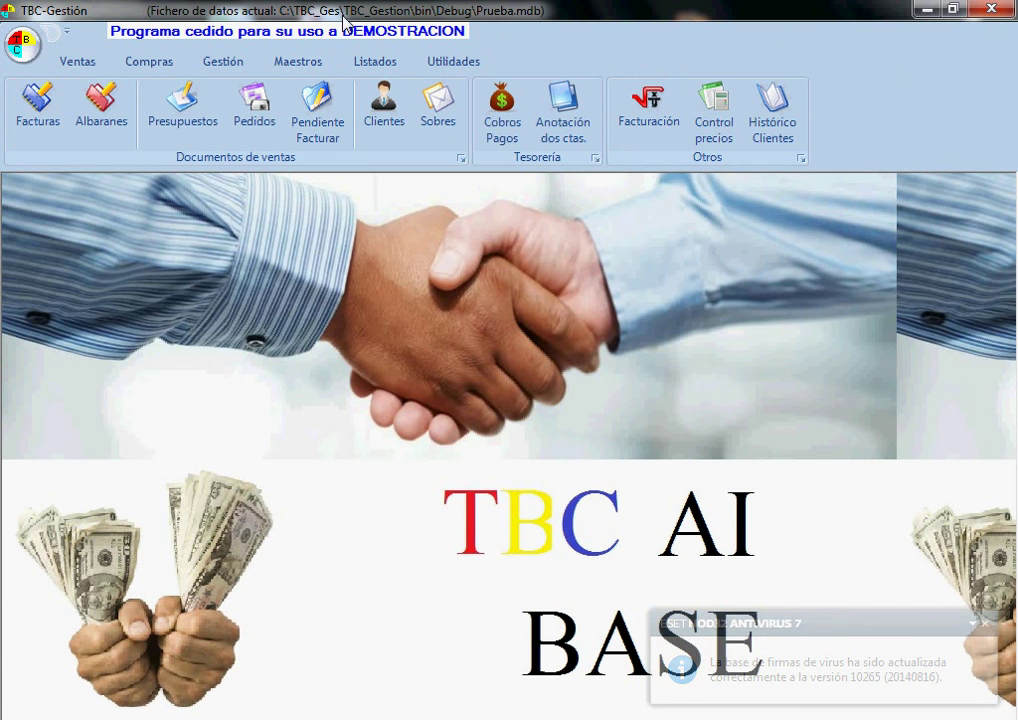
# Open the advanced configuration, browse the Debug folder for background images and close the file selection without choosing one.
pyautogui.click(22, 45)
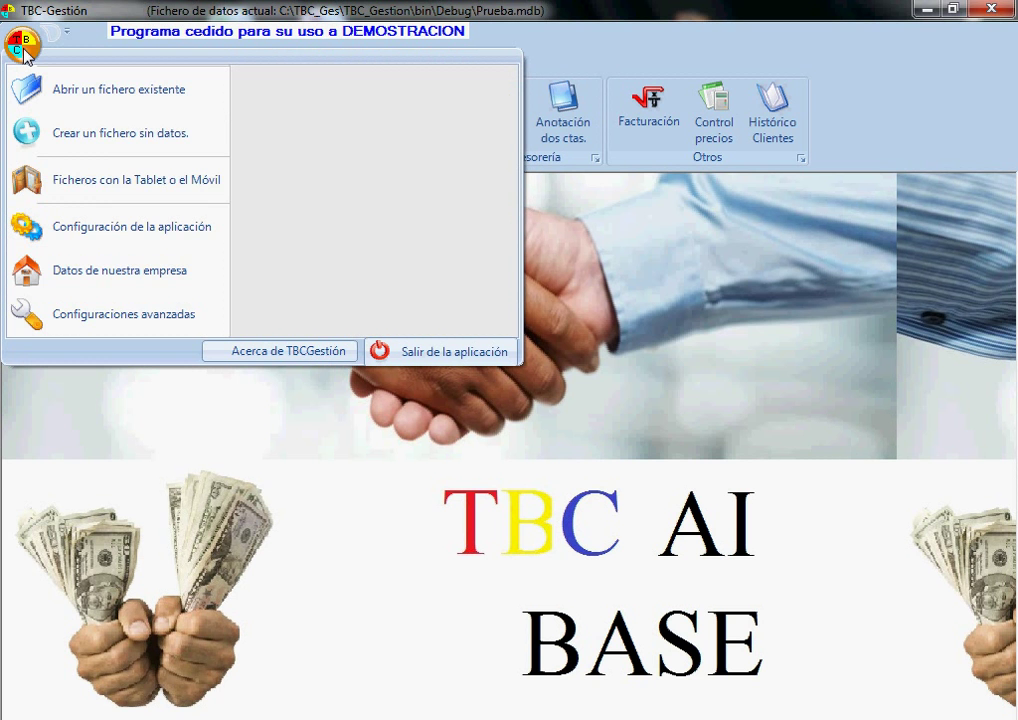
pyautogui.click(157, 318)
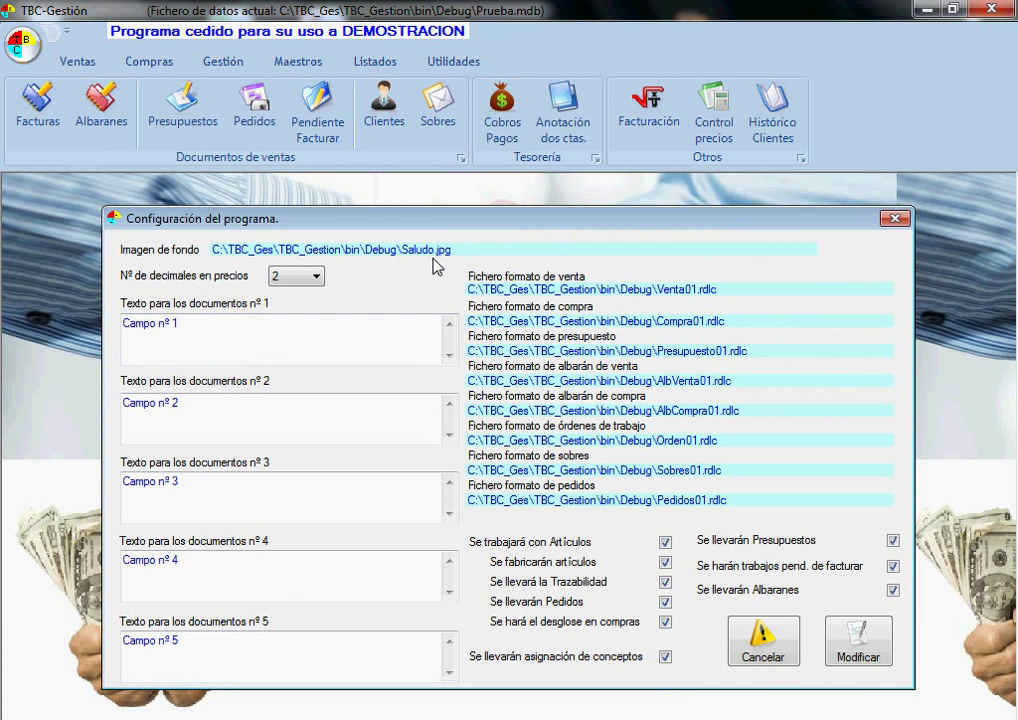
pyautogui.moveTo(439, 254)
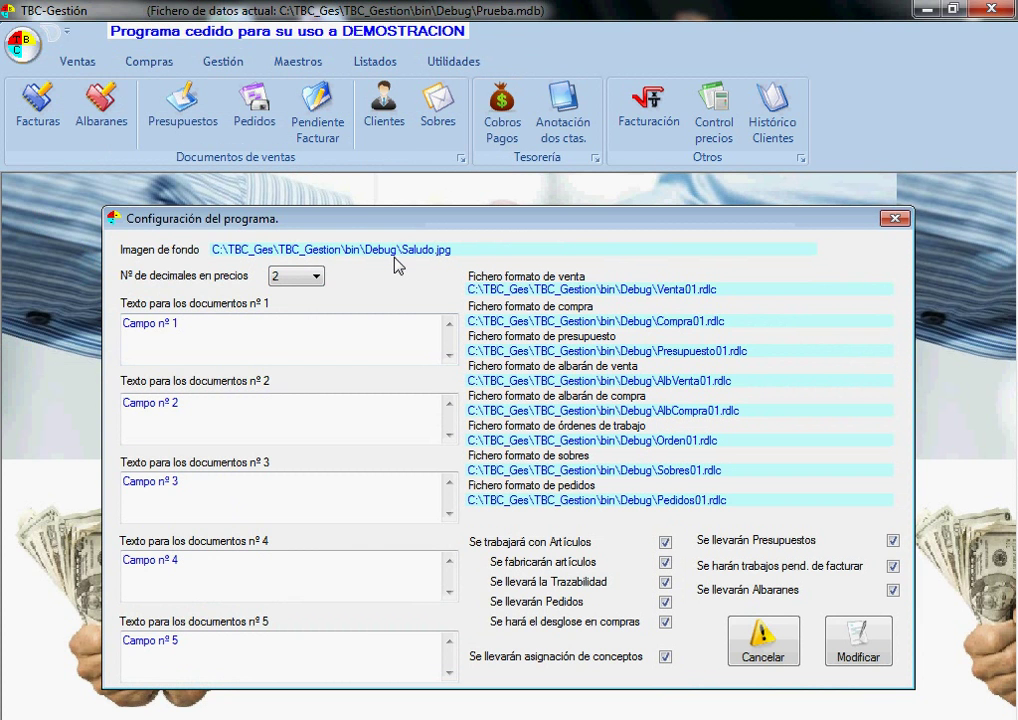
pyautogui.doubleClick(424, 252)
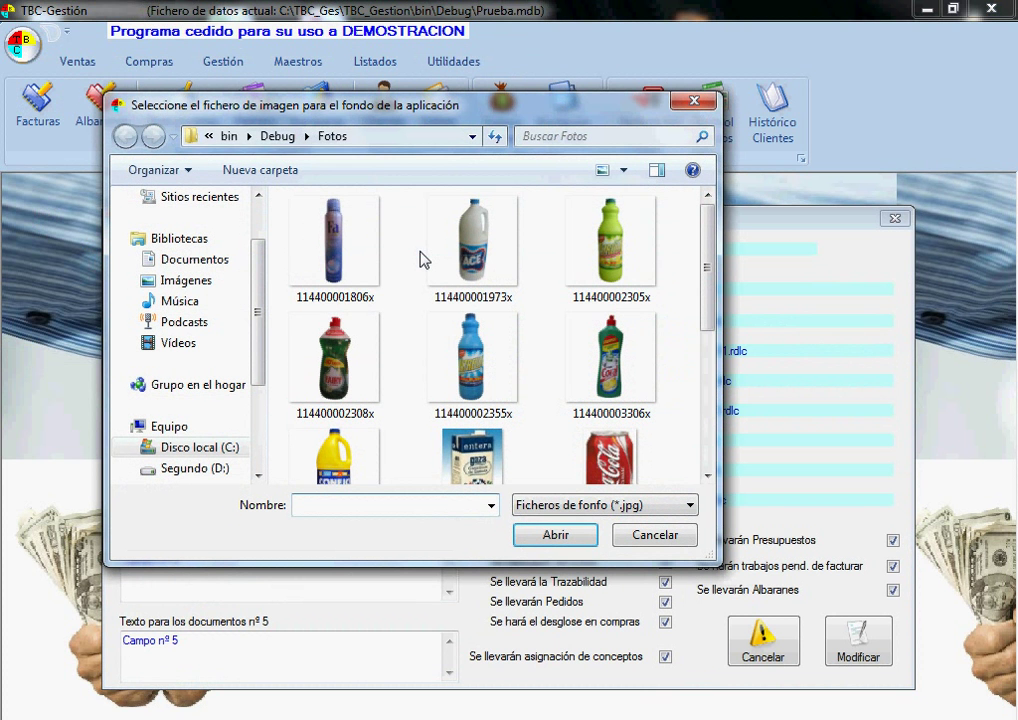
pyautogui.click(287, 136)
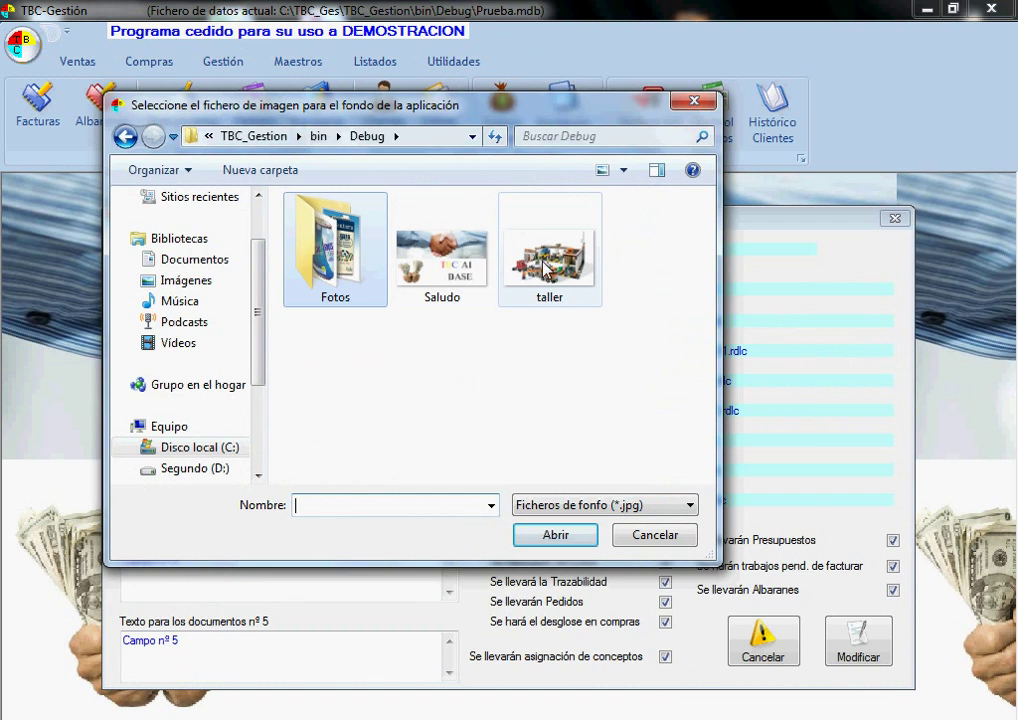
pyautogui.moveTo(509, 111); pyautogui.dragTo(489, 265)
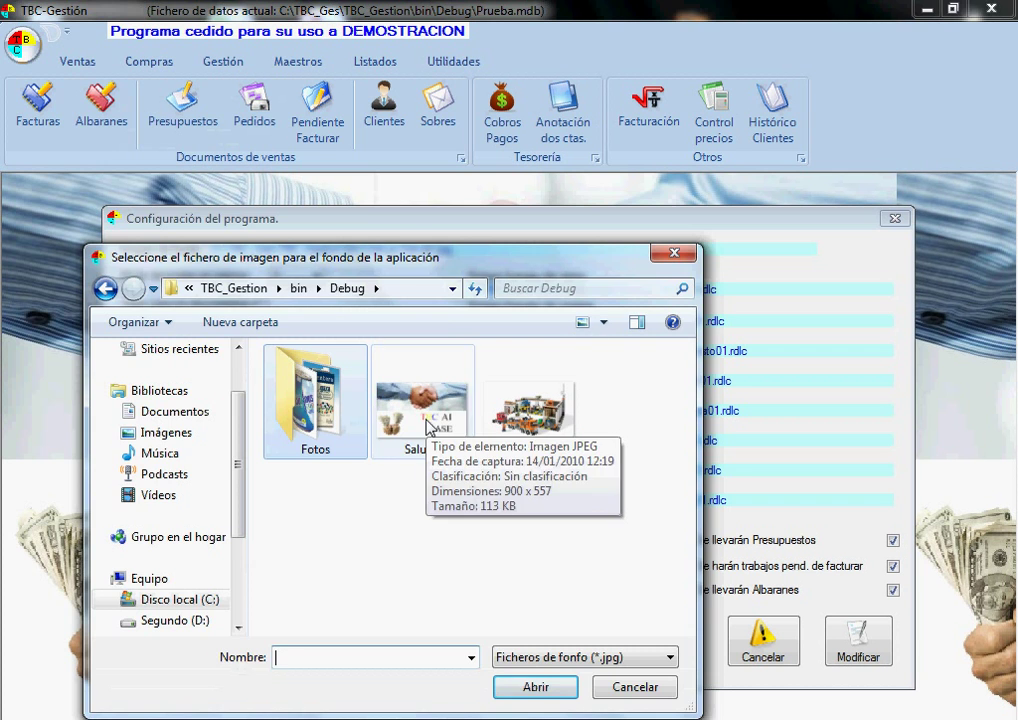
pyautogui.click(673, 254)
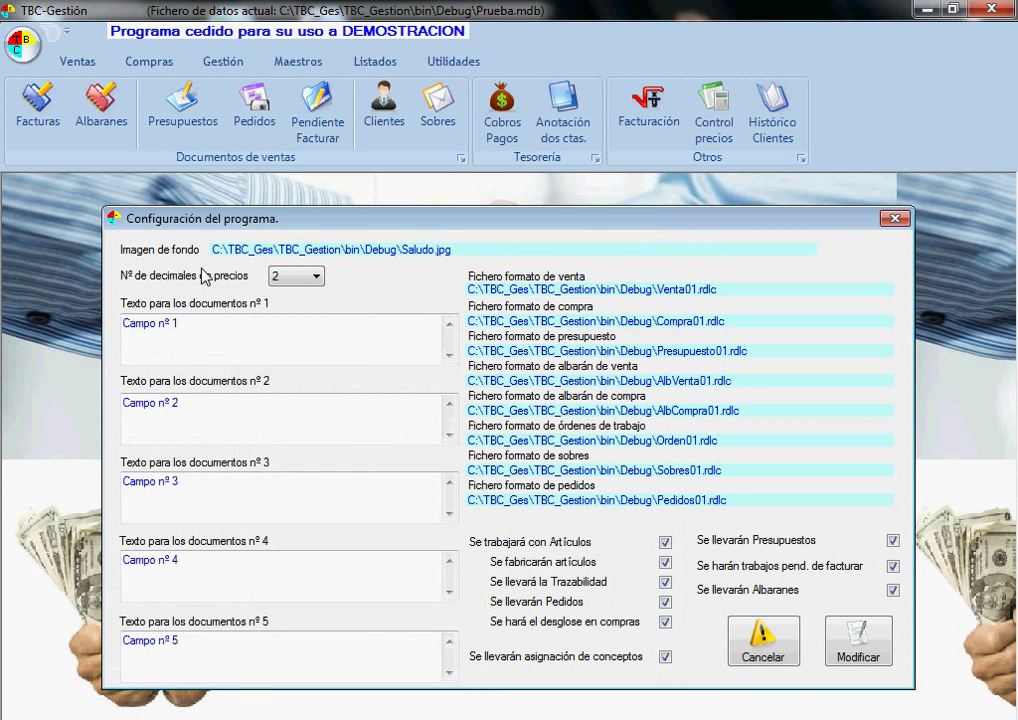
# Review the available decimal places for prices and the five document text fields in the advanced configuration.
pyautogui.click(316, 281)
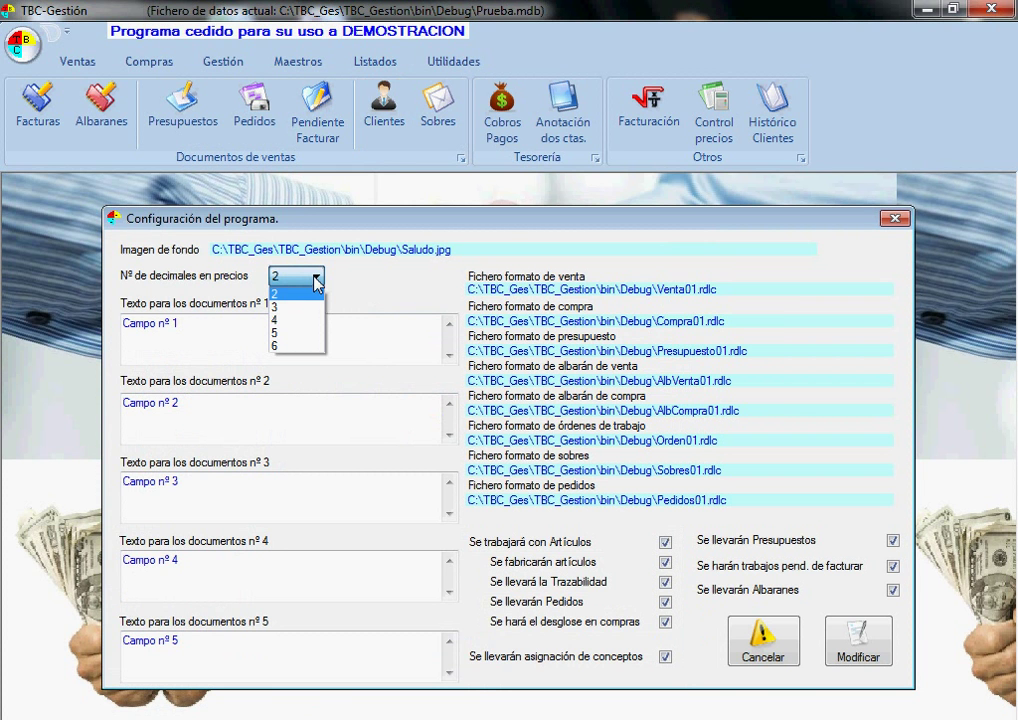
pyautogui.click(316, 281)
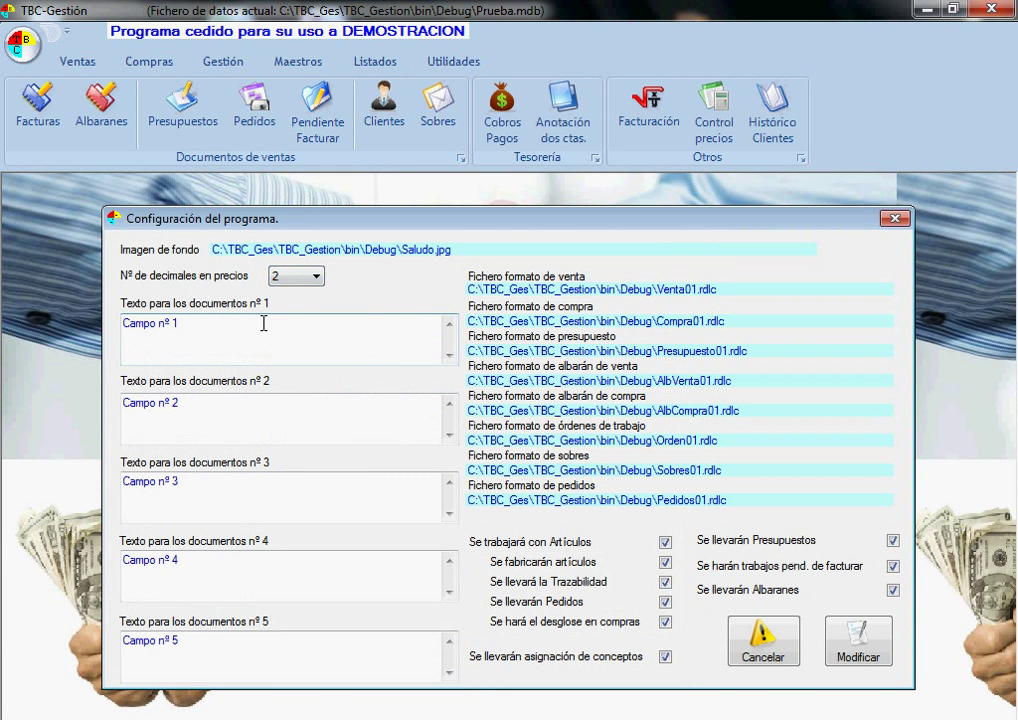
pyautogui.moveTo(296, 432)
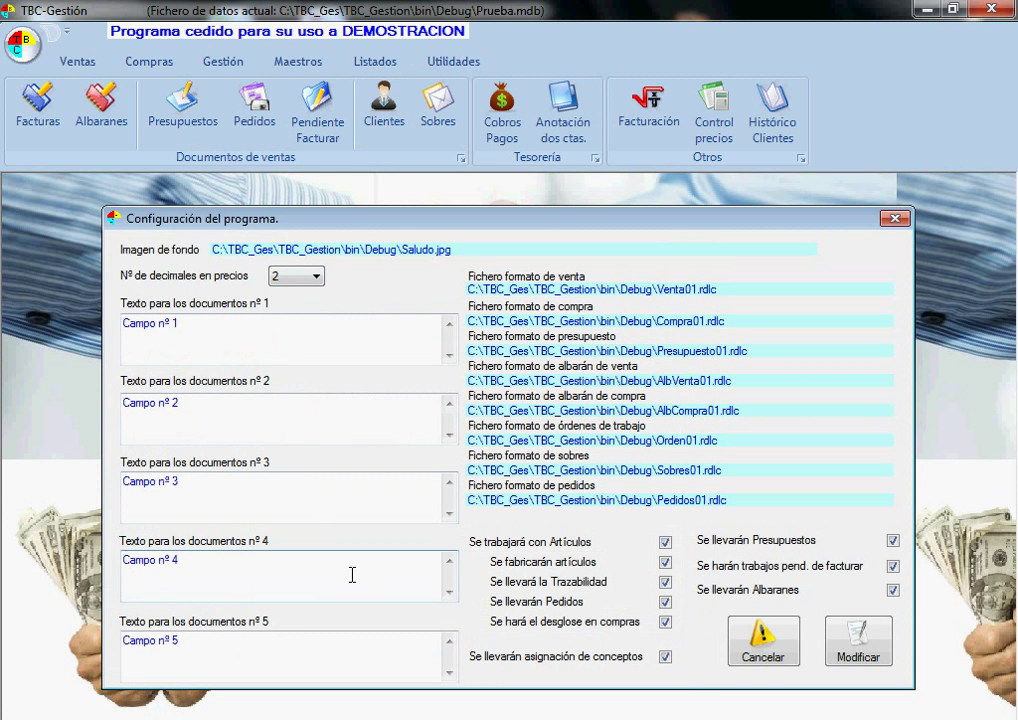
pyautogui.moveTo(364, 580)
# Browse the Debug folder for sales invoice format files and close the file selection without choosing one.
pyautogui.doubleClick(700, 292)
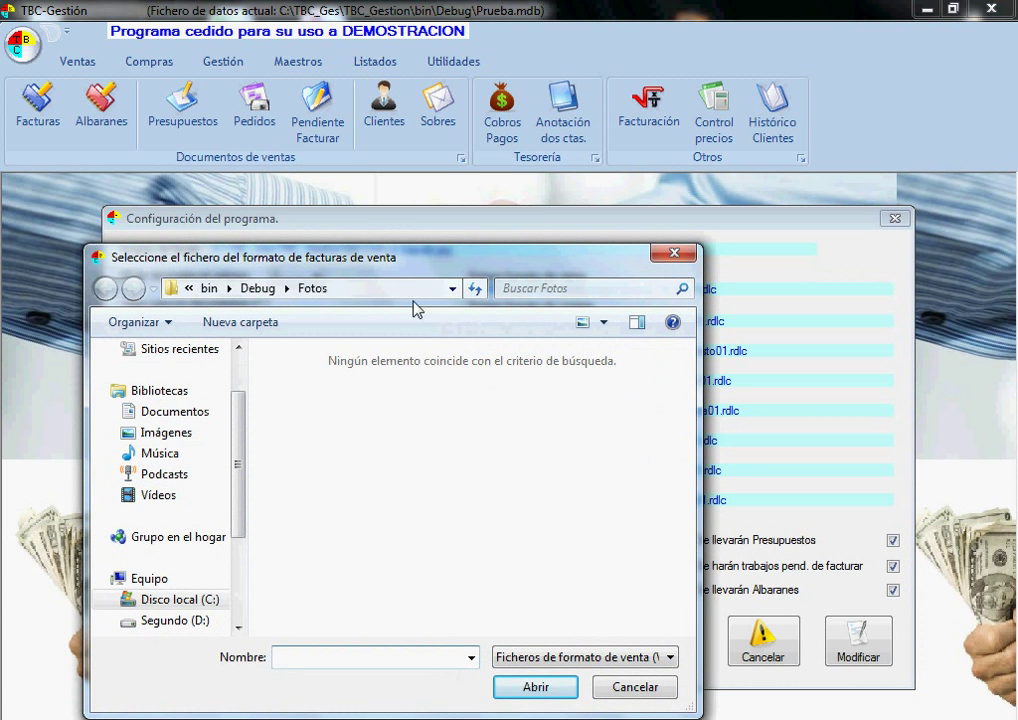
pyautogui.click(209, 288)
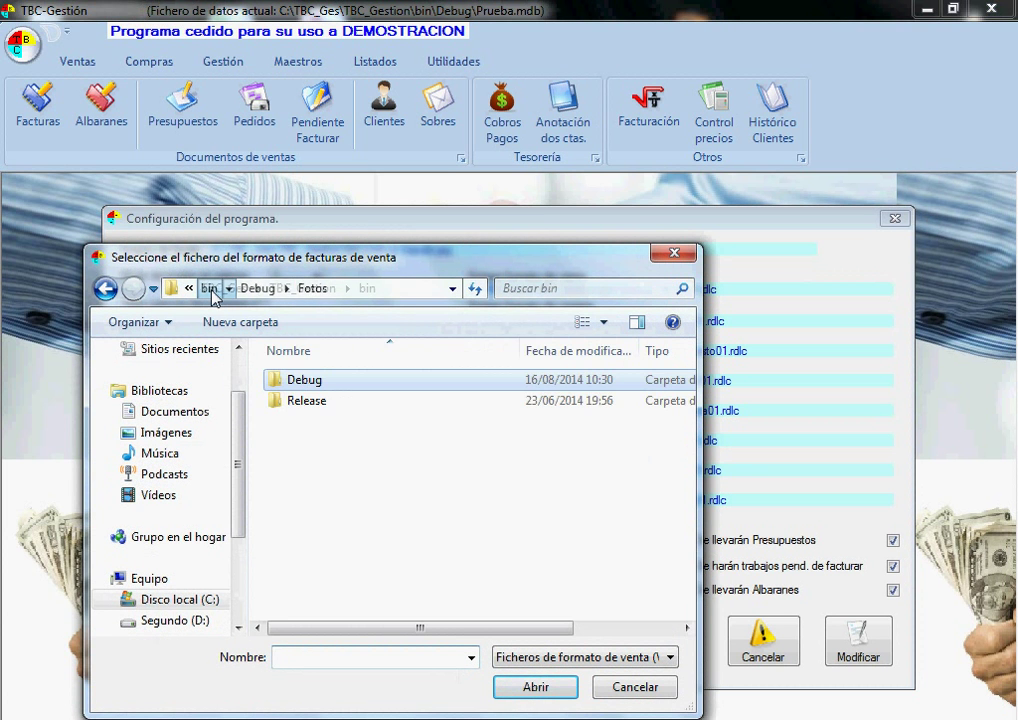
pyautogui.doubleClick(298, 381)
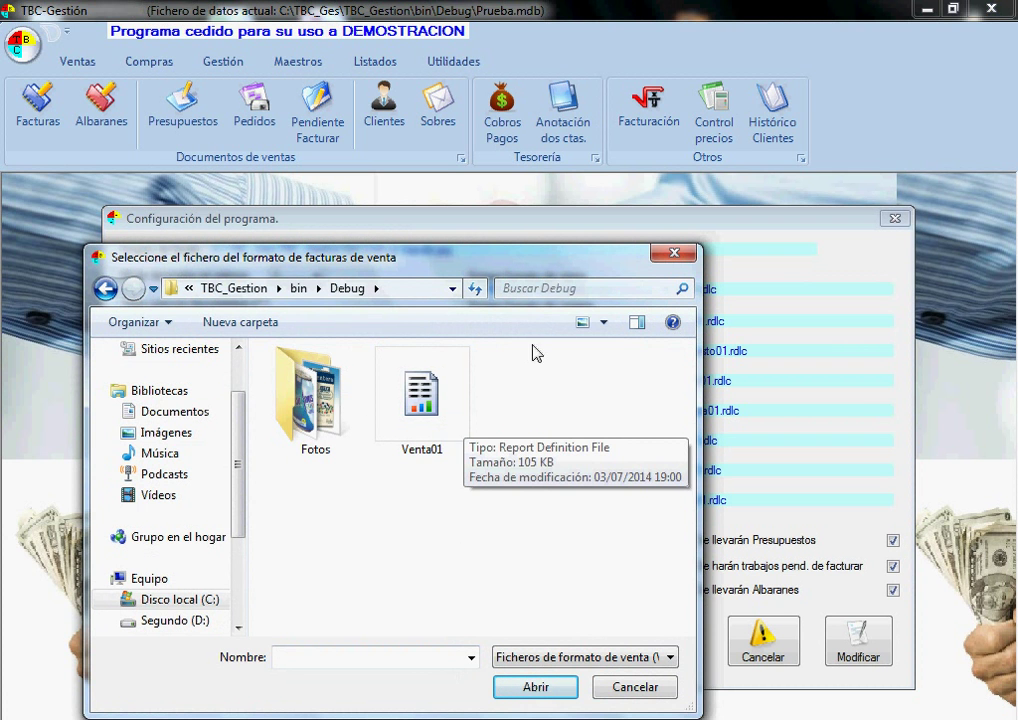
pyautogui.click(670, 256)
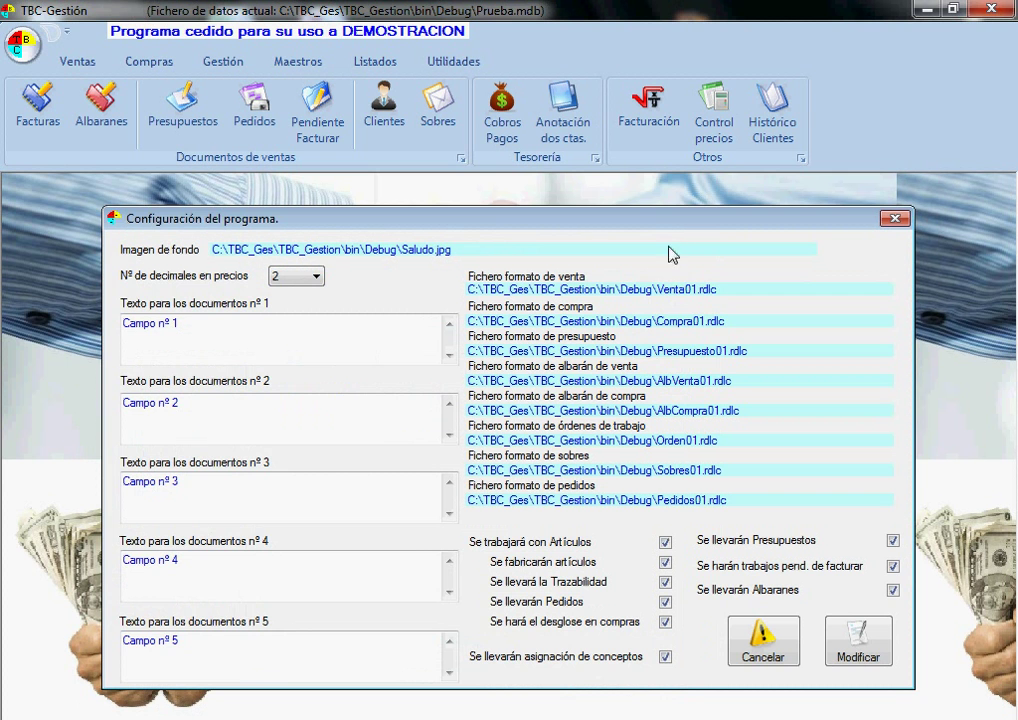
# Review the document format files in the advanced configuration and the configuration entries of the application's main menu.
pyautogui.moveTo(664, 230); pyautogui.dragTo(657, 208)
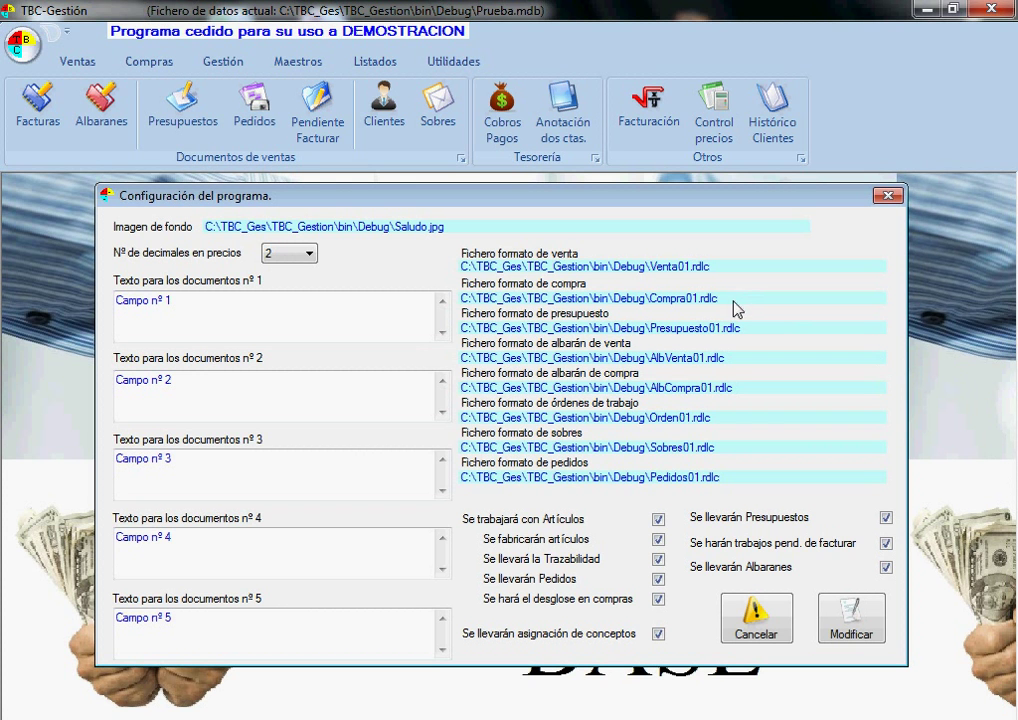
pyautogui.moveTo(738, 305)
pyautogui.click(15, 44)
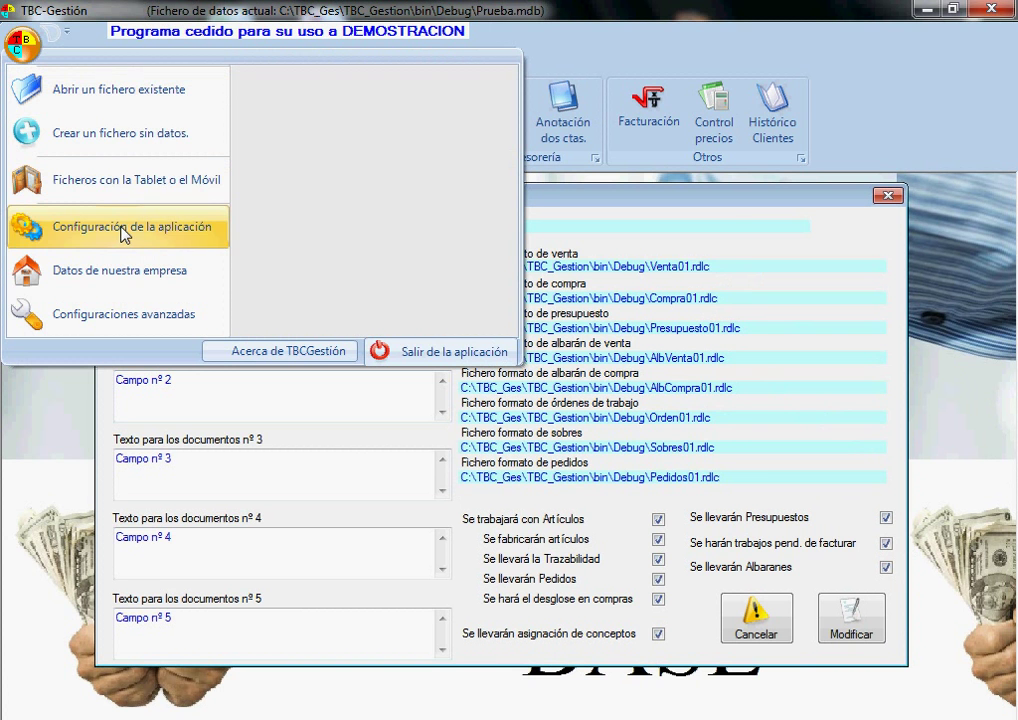
pyautogui.click(736, 200)
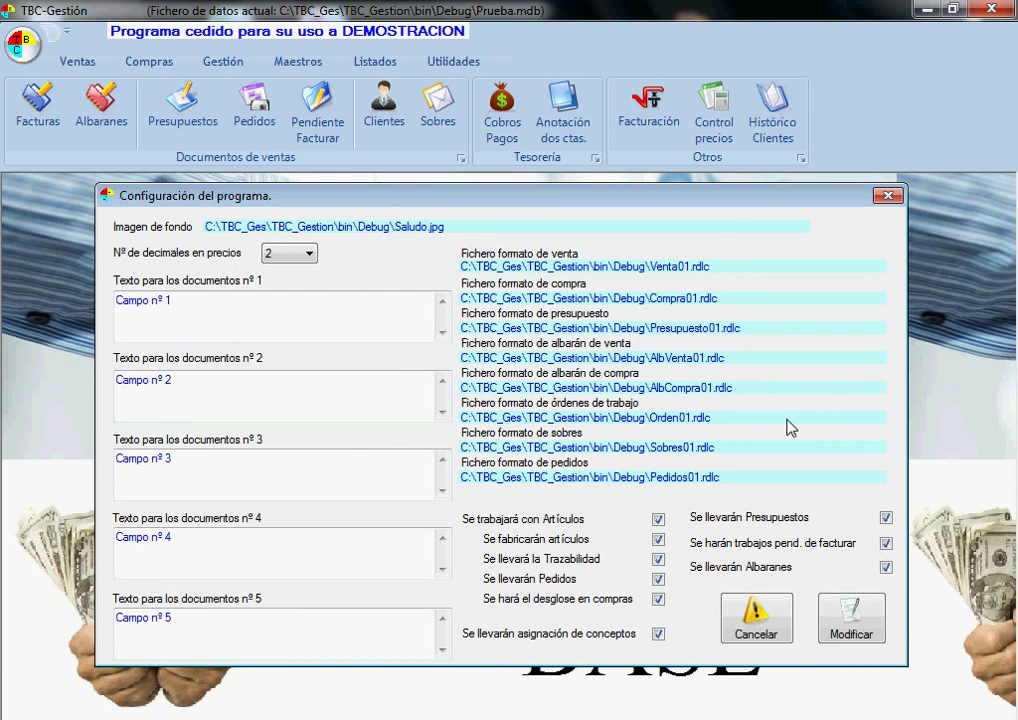
# Try deactivating the options for working with Artículos and for the asignación de conceptos.
pyautogui.moveTo(540, 527)
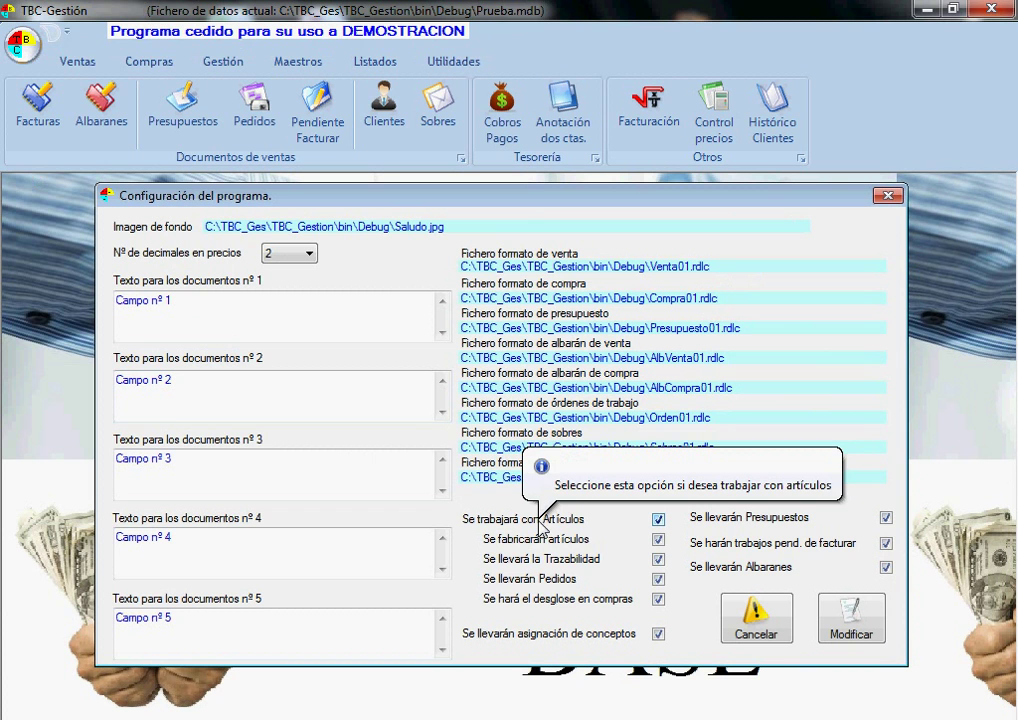
pyautogui.click(658, 520)
pyautogui.click(658, 634)
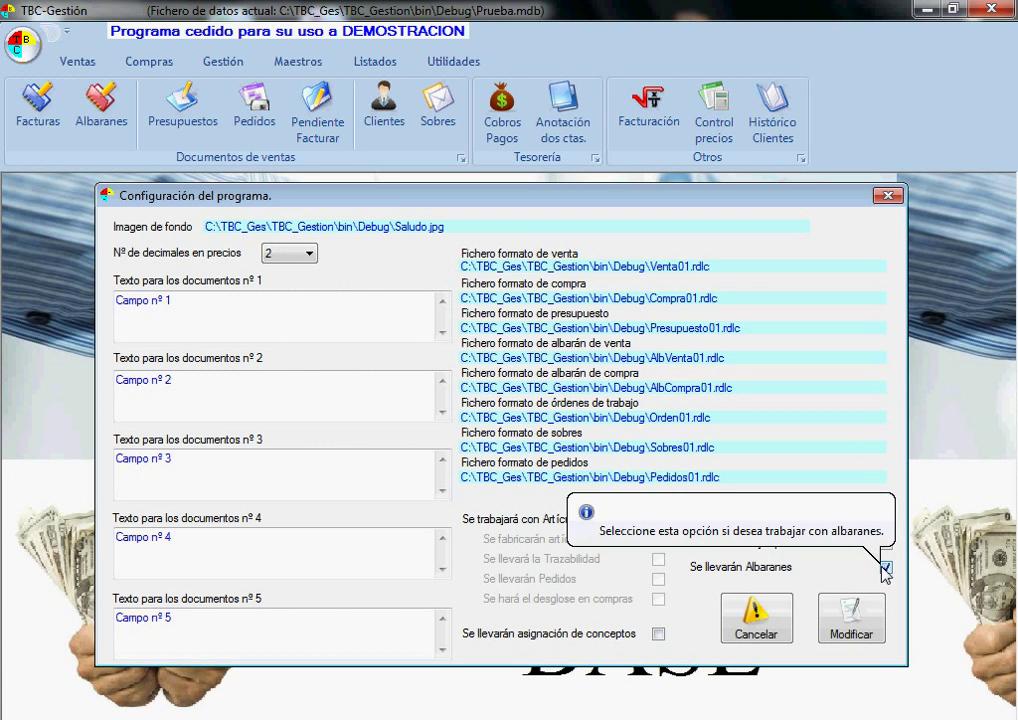
# Reactivate Artículos with fabrication, Trazabilidad, Pedidos and desglose en compras, plus Presupuestos, trabajos pendientes de facturar and asignación de conceptos.
pyautogui.click(658, 520)
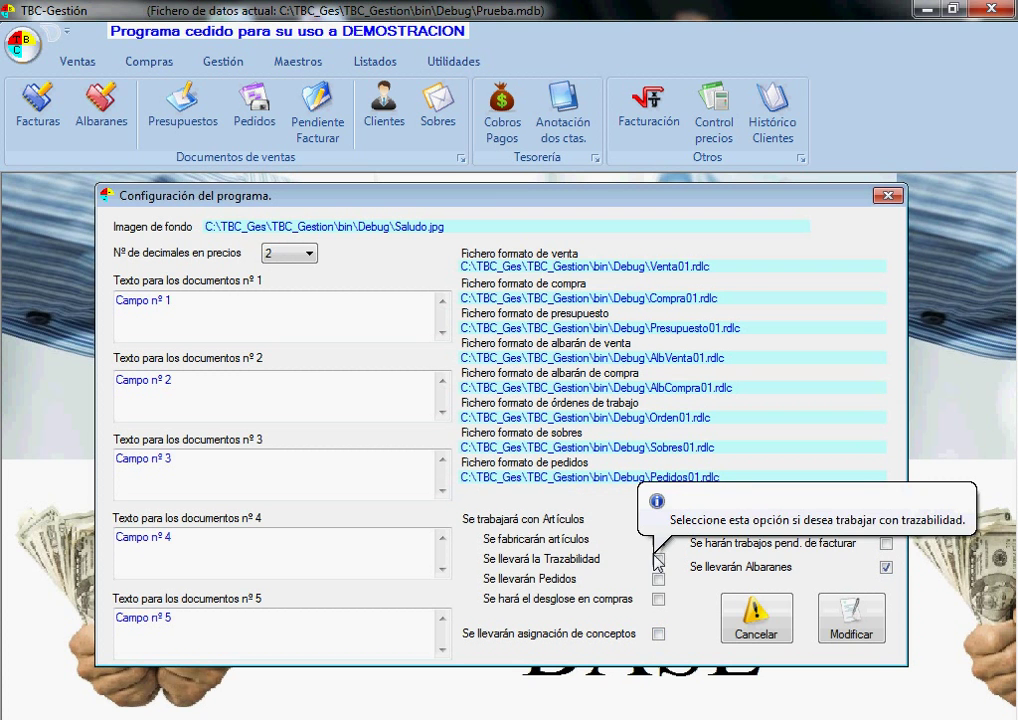
pyautogui.click(658, 540)
pyautogui.click(658, 559)
pyautogui.click(658, 579)
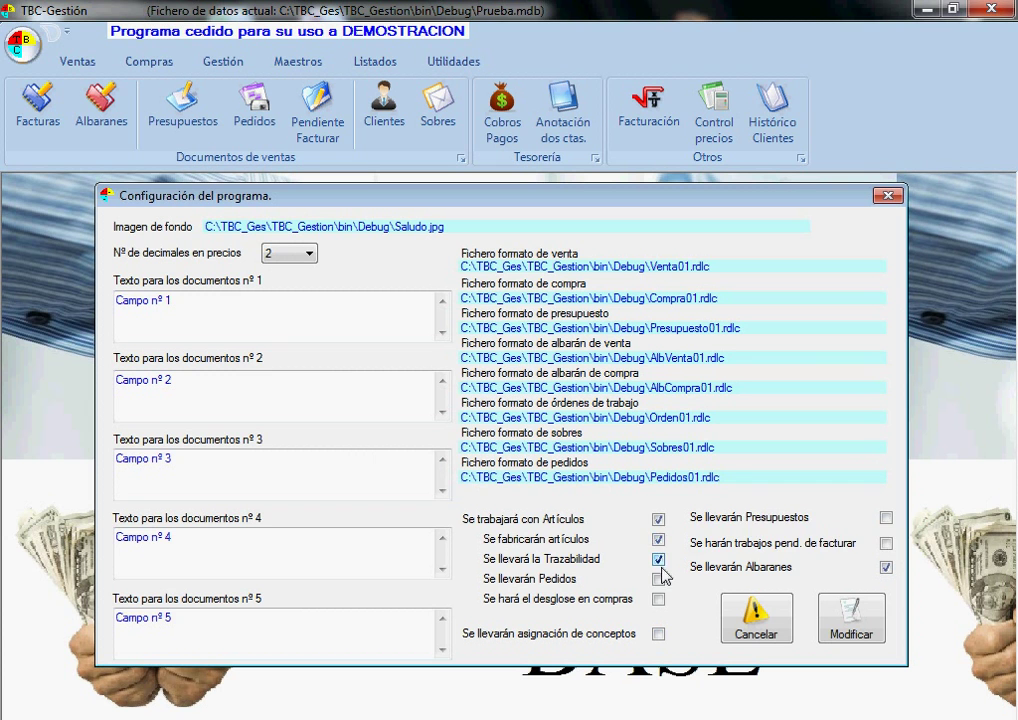
pyautogui.click(658, 600)
pyautogui.click(886, 518)
pyautogui.click(885, 544)
pyautogui.moveTo(735, 572)
pyautogui.moveTo(733, 200); pyautogui.dragTo(695, 234)
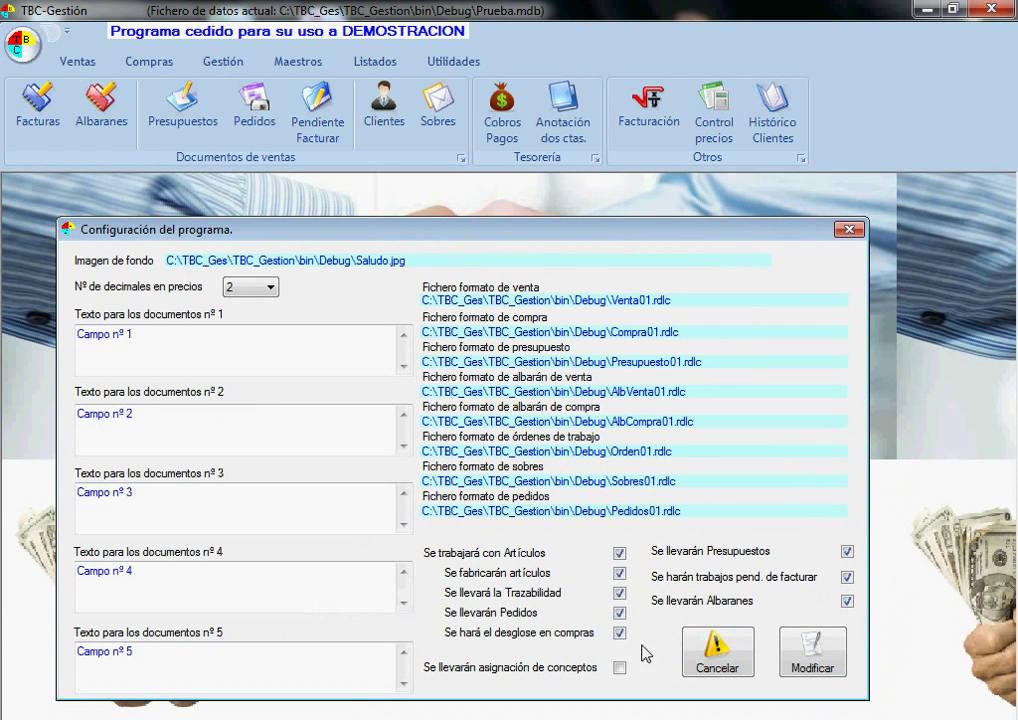
pyautogui.click(622, 669)
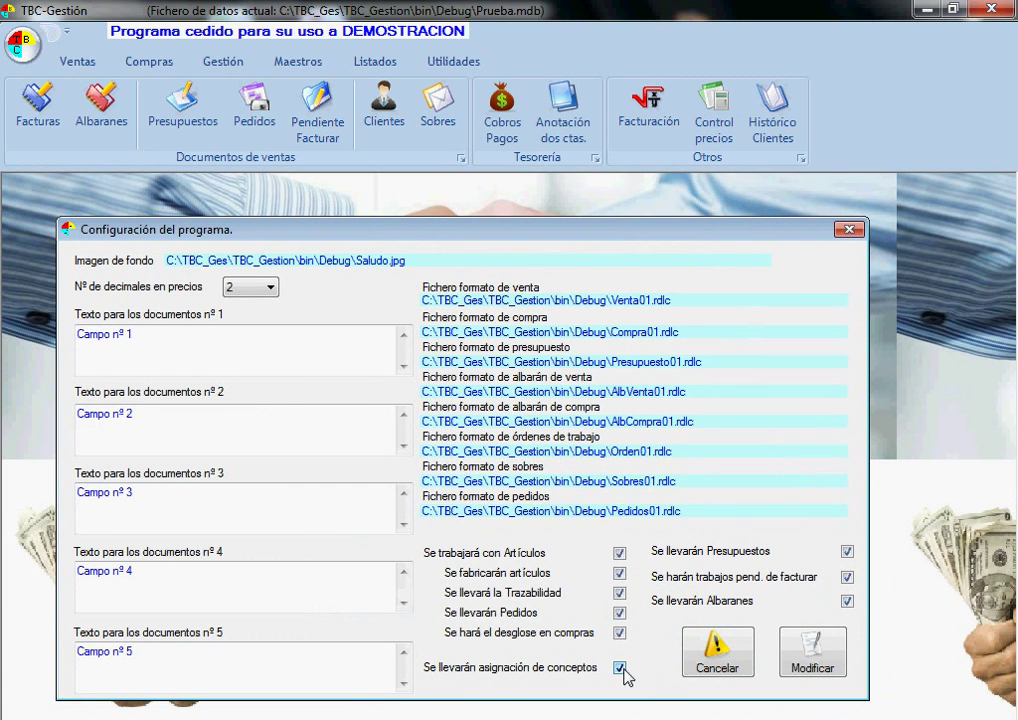
# Deactivate Trazabilidad, inspect the sales invoice form, and close the invoice and the configuration without saving.
pyautogui.click(620, 593)
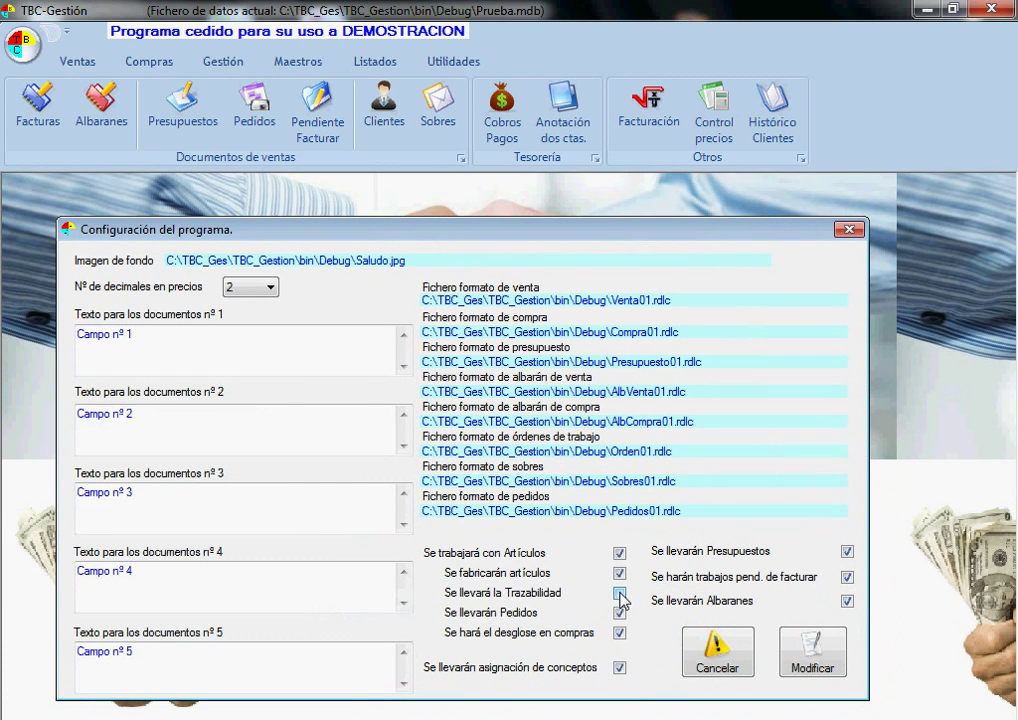
pyautogui.click(28, 118)
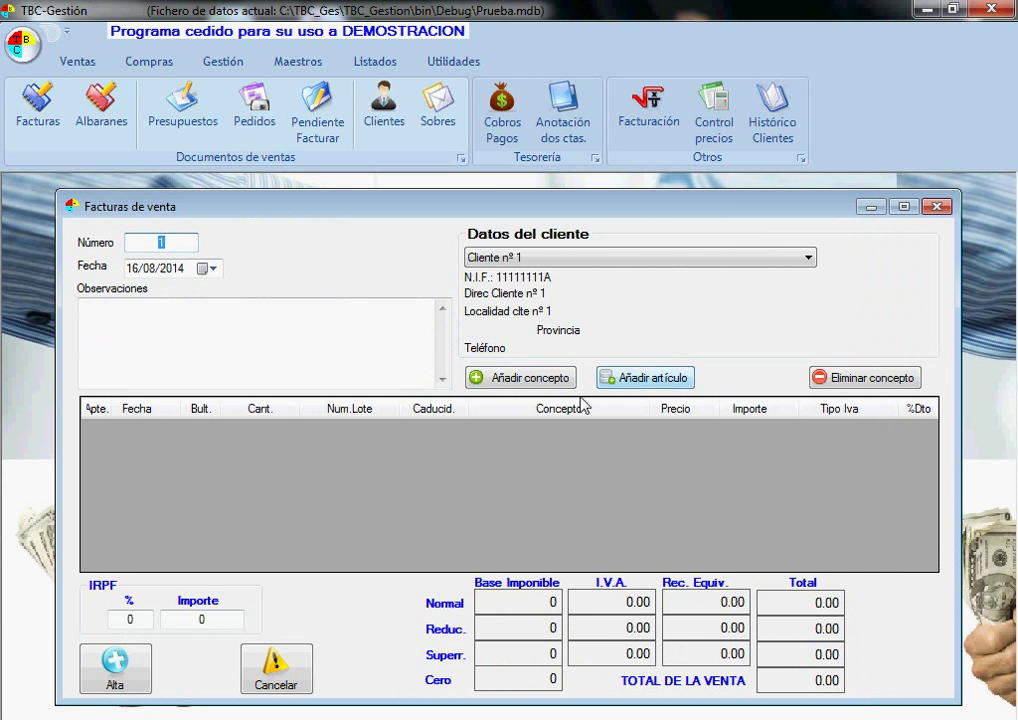
pyautogui.click(936, 206)
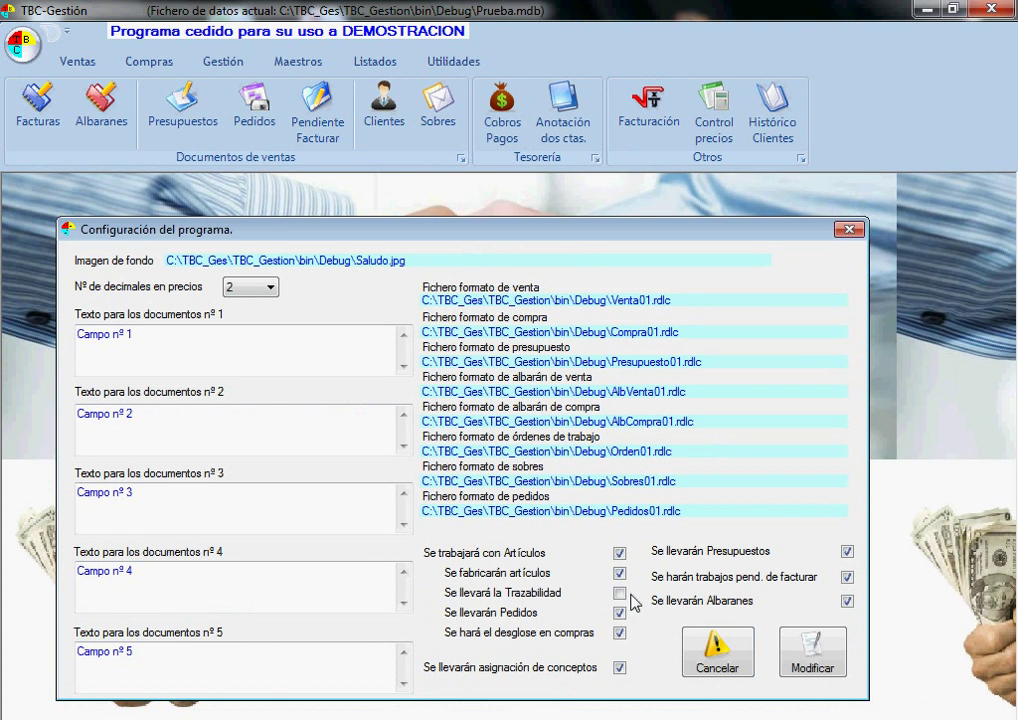
pyautogui.click(727, 664)
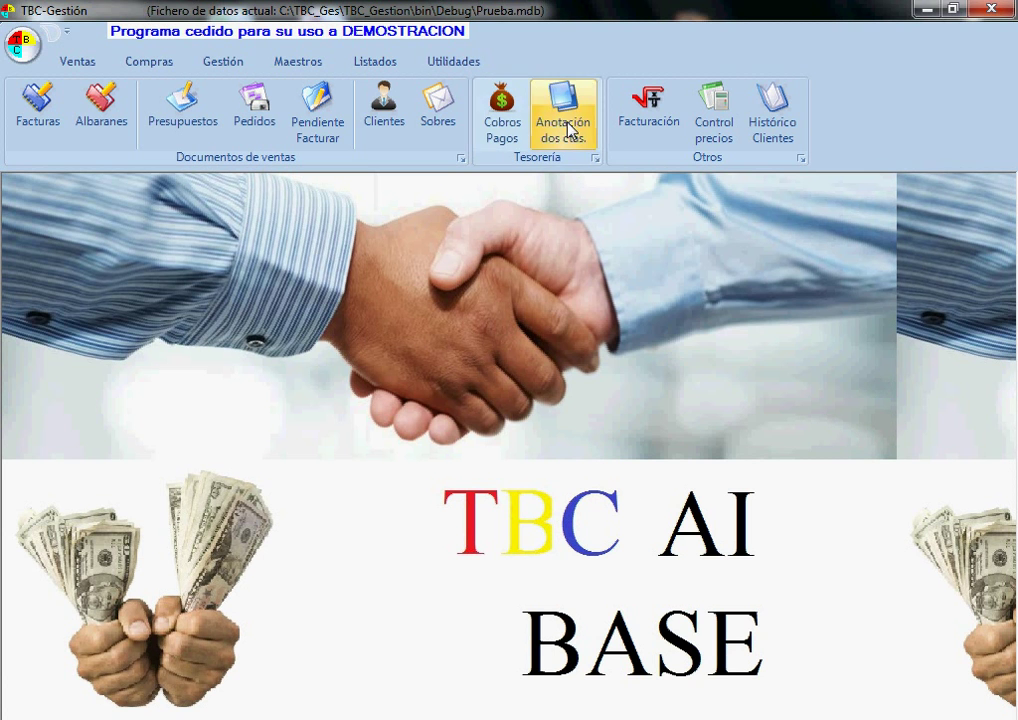
# Open the assignment of concepts to clients and check the client selection, keeping Cliente nº 1.
pyautogui.click(224, 64)
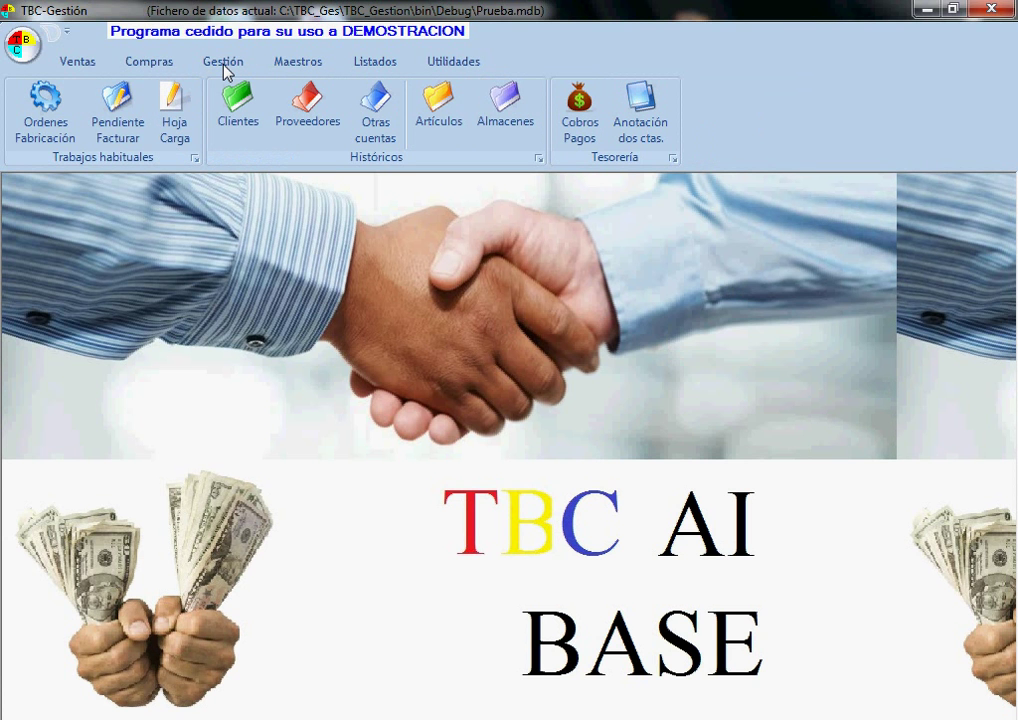
pyautogui.click(298, 63)
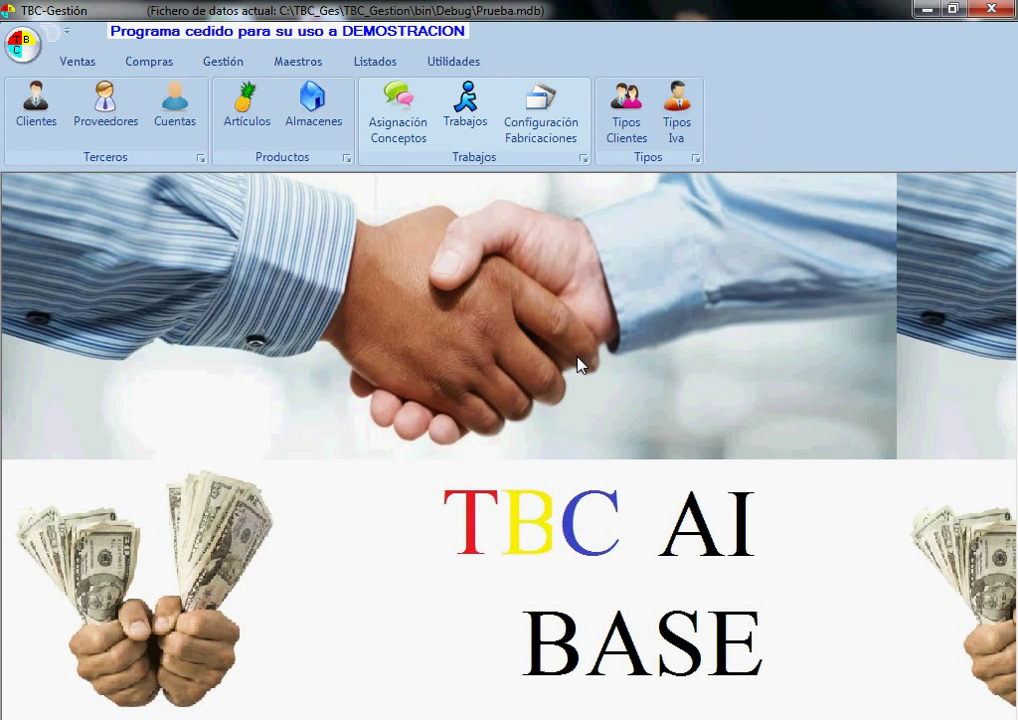
pyautogui.click(398, 125)
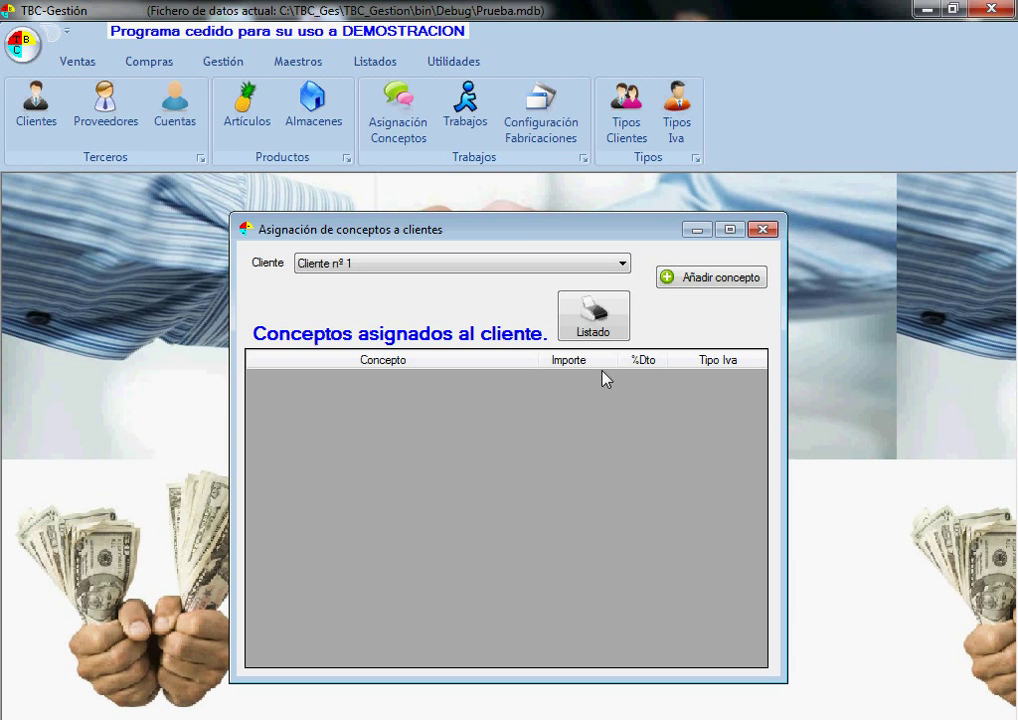
pyautogui.moveTo(505, 270)
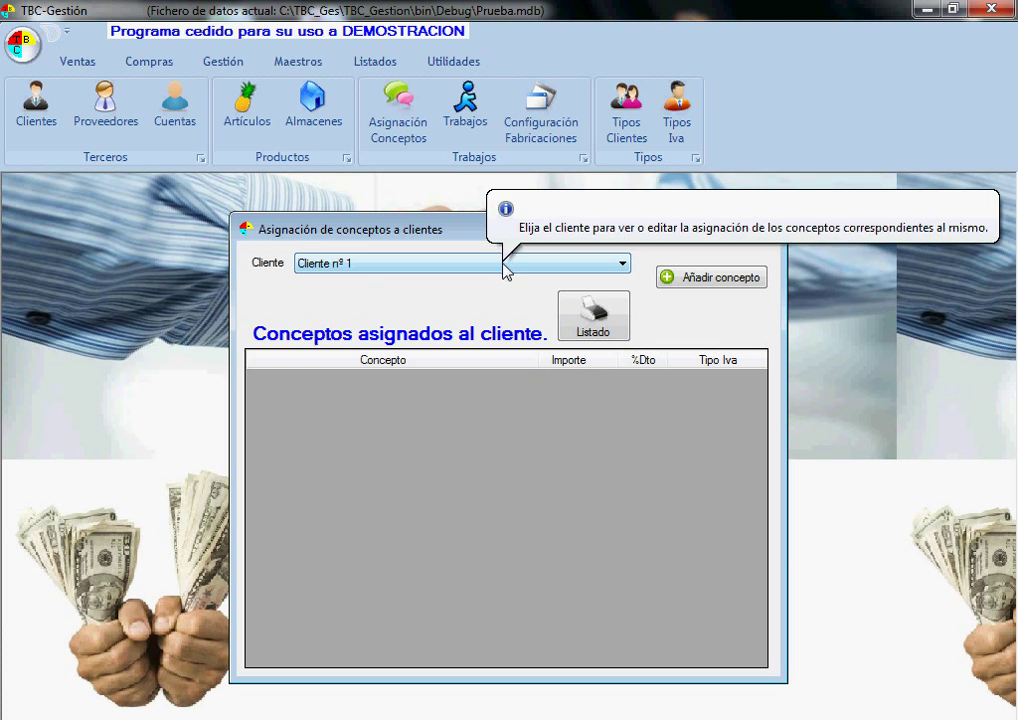
pyautogui.click(604, 266)
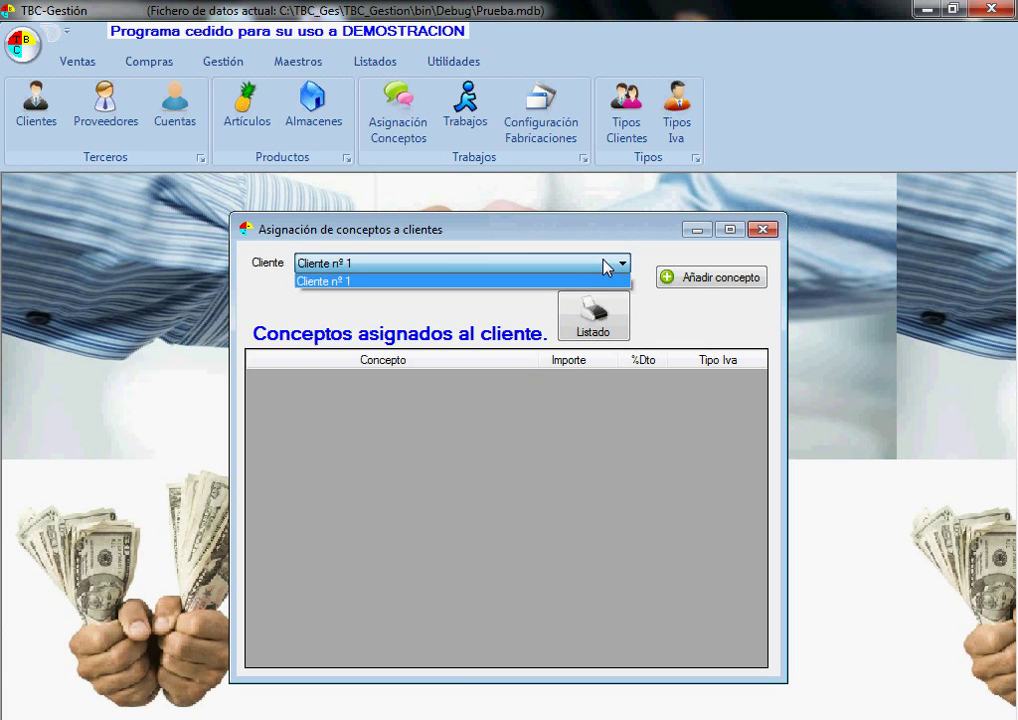
pyautogui.click(604, 266)
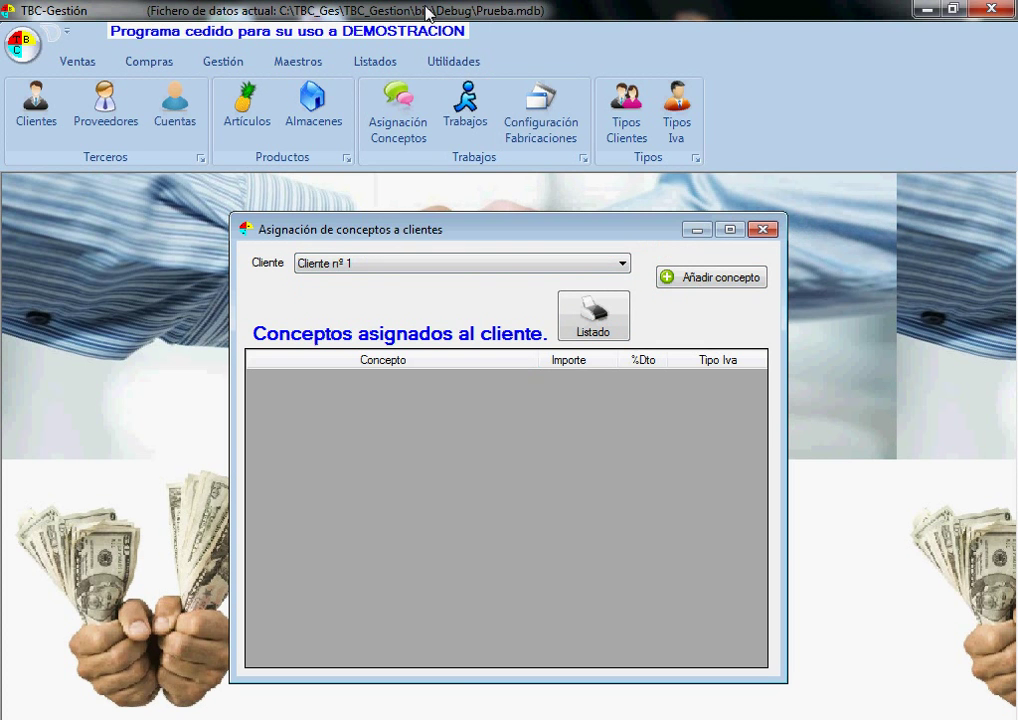
# Add the concept "Coste del arrendamiento de este mes." to Cliente nº 1 with an Importe of 500 and Tipo Iva Normal.
pyautogui.click(695, 281)
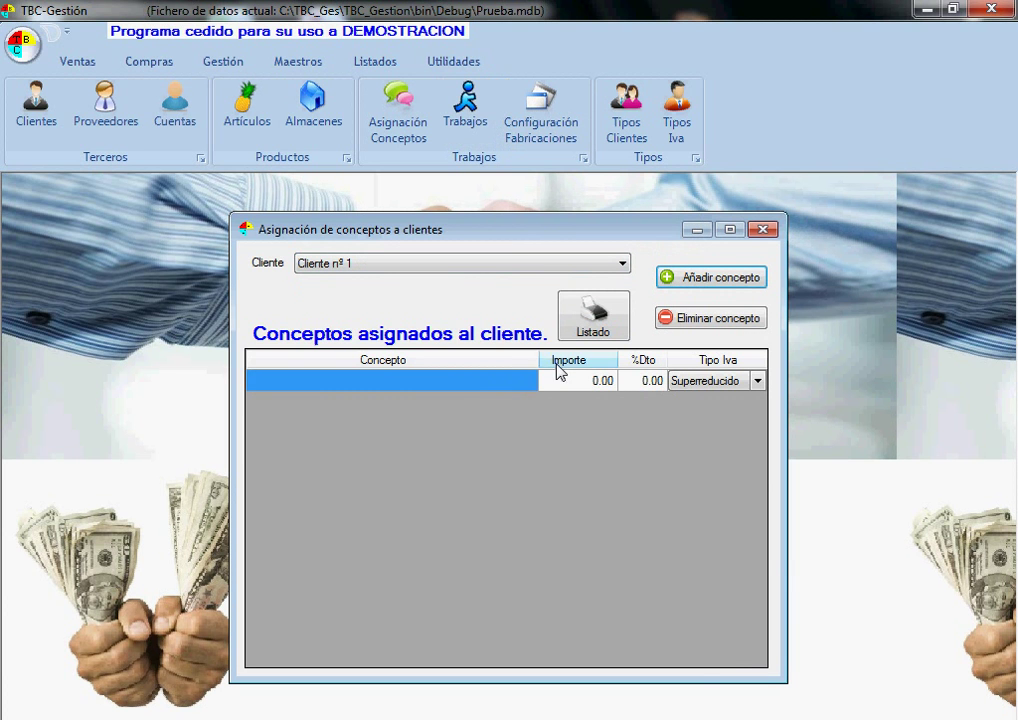
pyautogui.click(491, 384)
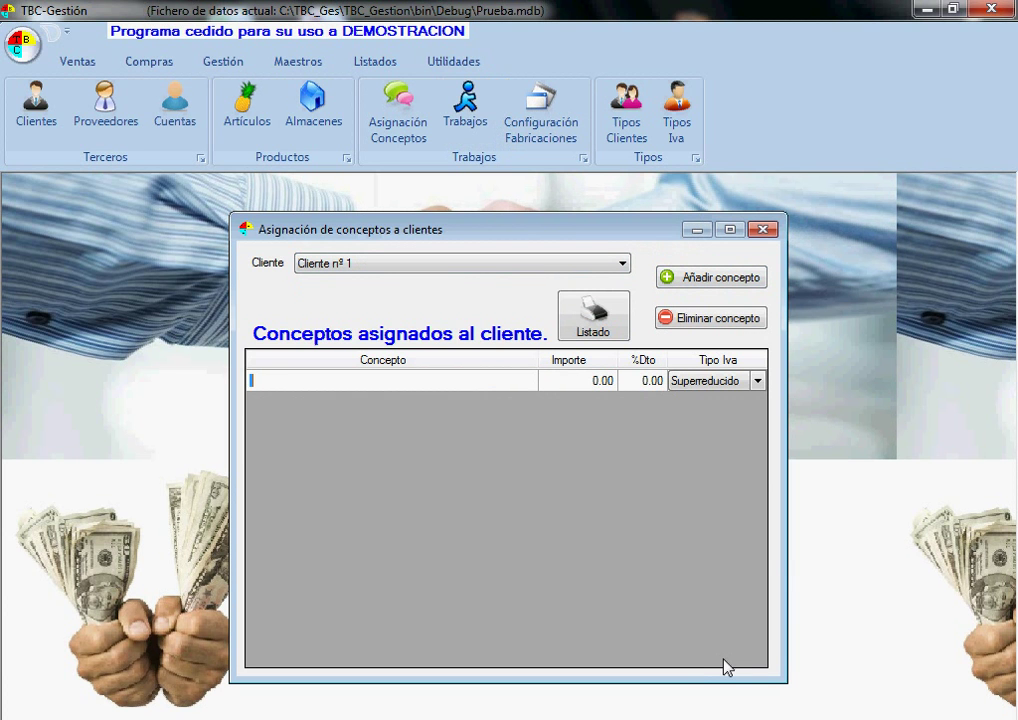
pyautogui.write('Coste del arrendamient')
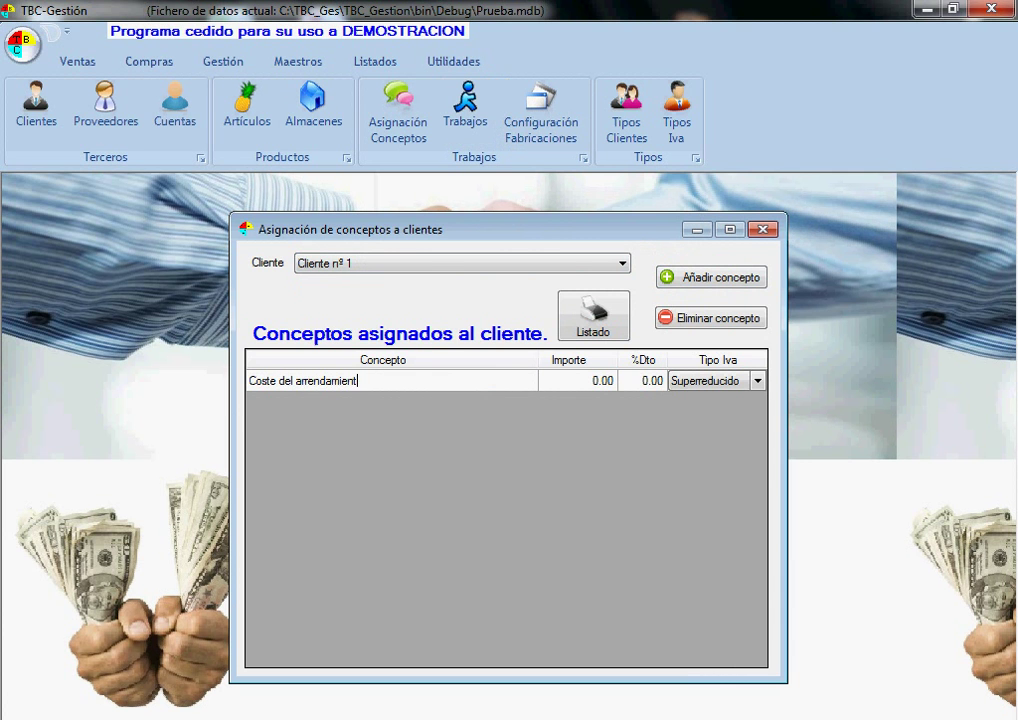
pyautogui.write('o de este mes.')
pyautogui.press('Tab')
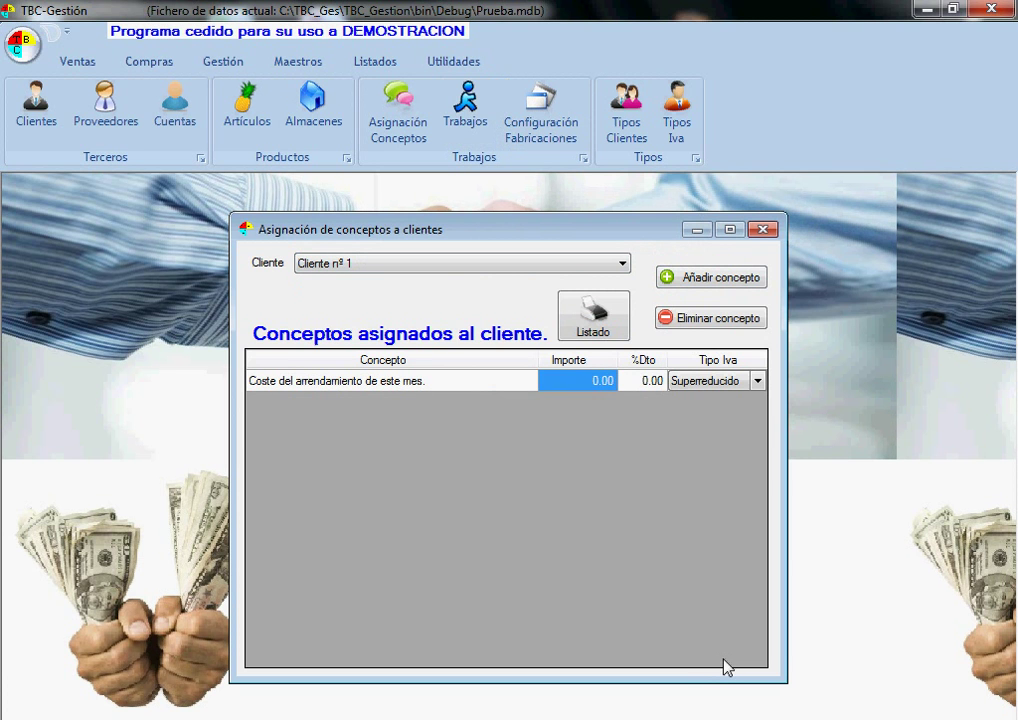
pyautogui.write('500')
pyautogui.press('Tab')
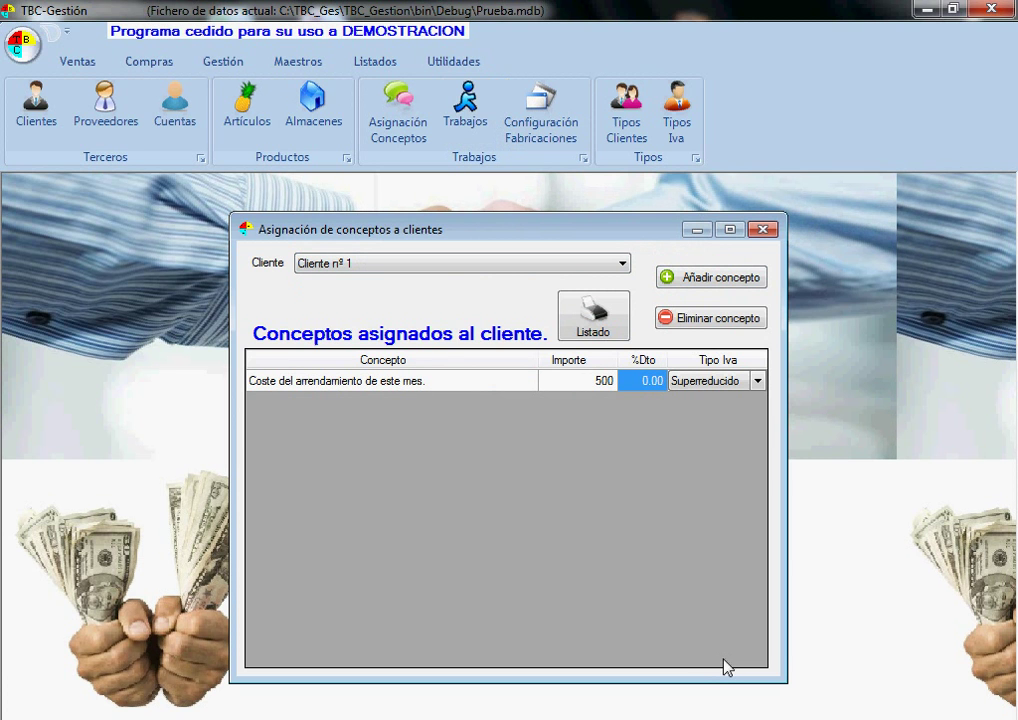
pyautogui.click(759, 381)
pyautogui.click(726, 399)
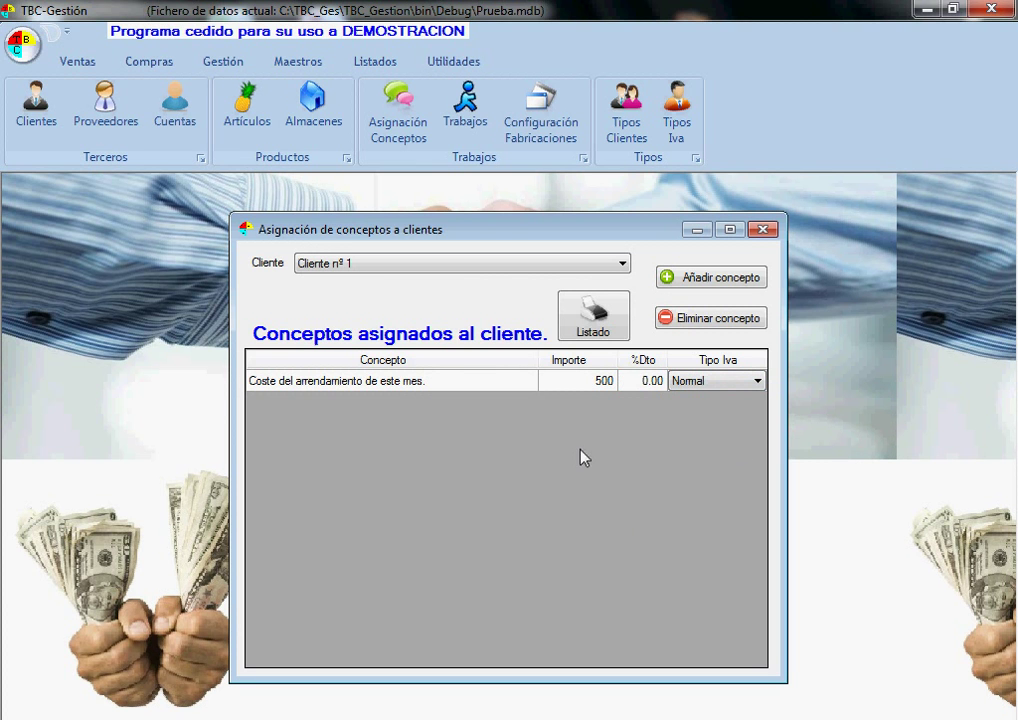
# Open the Facturación window and arrange it beside the concept assignment of Cliente nº 1.
pyautogui.click(491, 388)
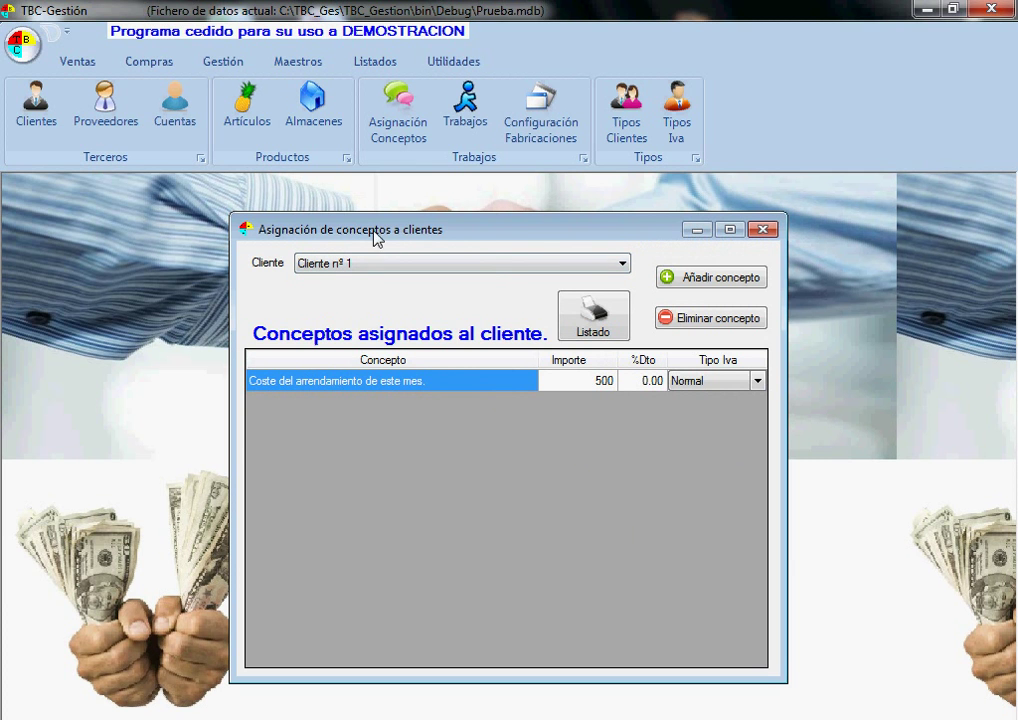
pyautogui.moveTo(374, 237); pyautogui.dragTo(536, 254)
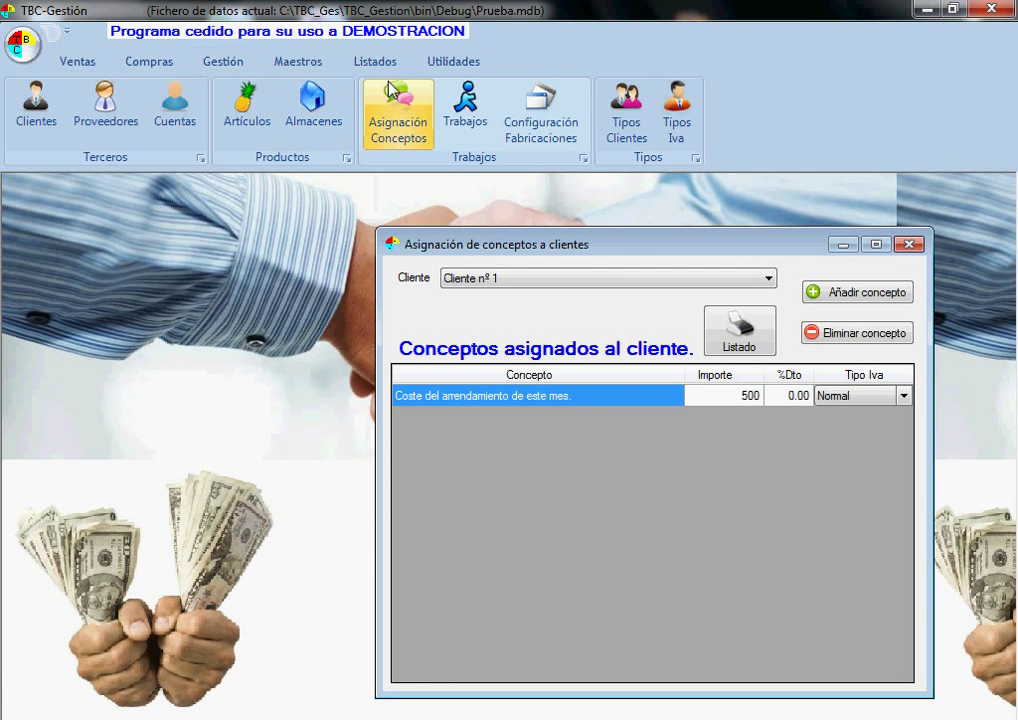
pyautogui.click(78, 61)
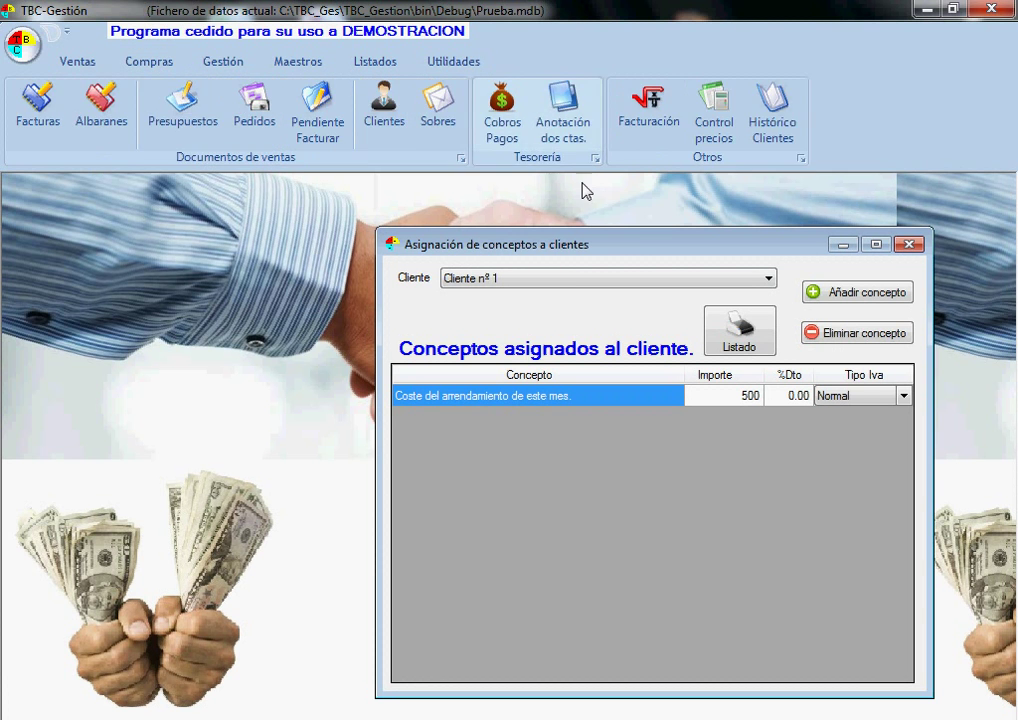
pyautogui.click(643, 121)
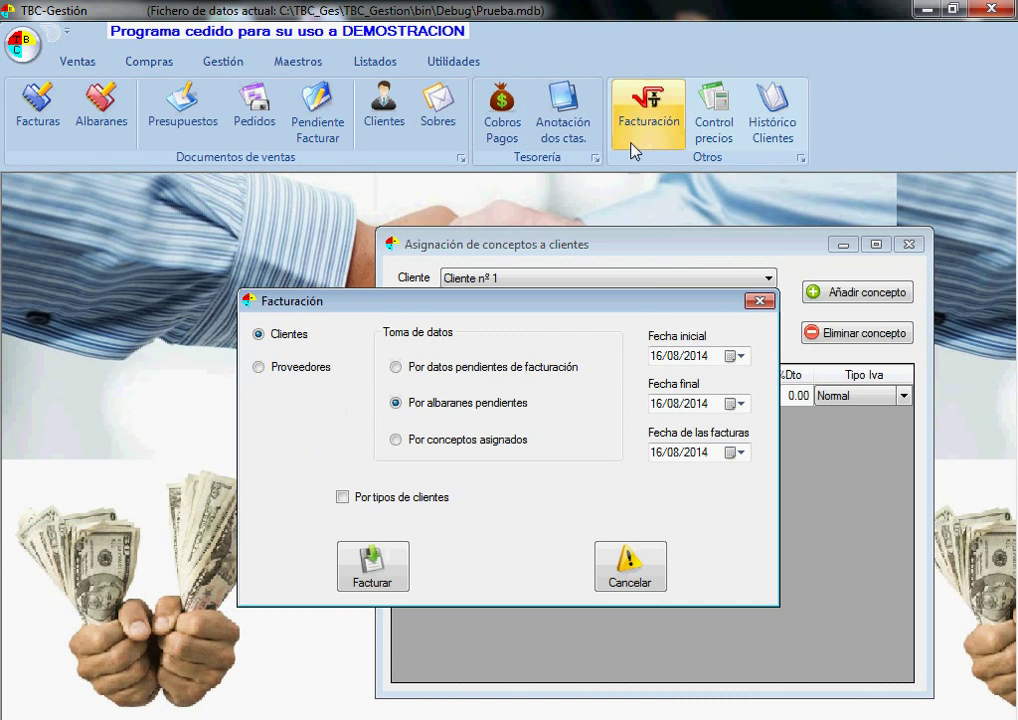
pyautogui.moveTo(675, 300); pyautogui.dragTo(458, 400)
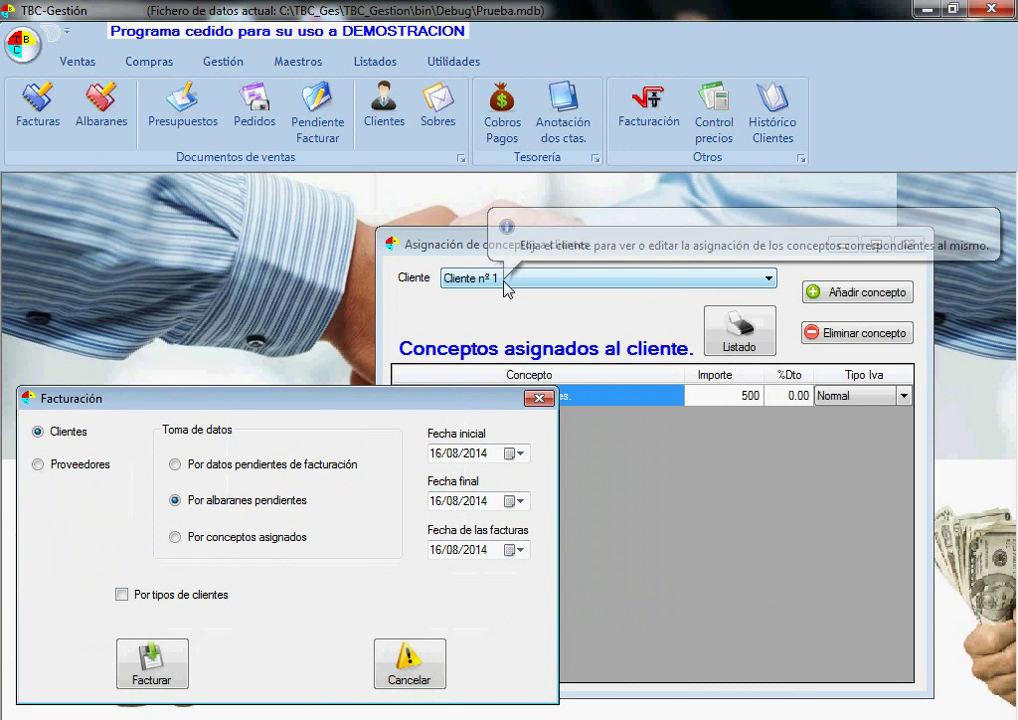
# Inspect the Por tipos de clientes filter and the Por conceptos asignados option, then close Facturación without invoicing.
pyautogui.click(121, 594)
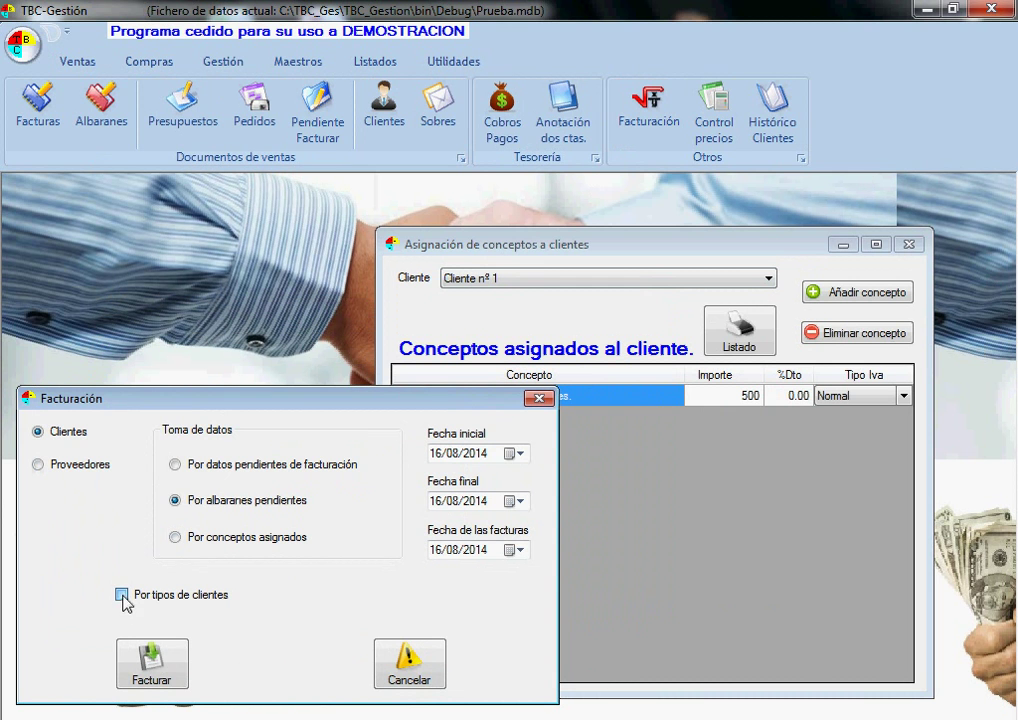
pyautogui.click(316, 596)
pyautogui.click(316, 606)
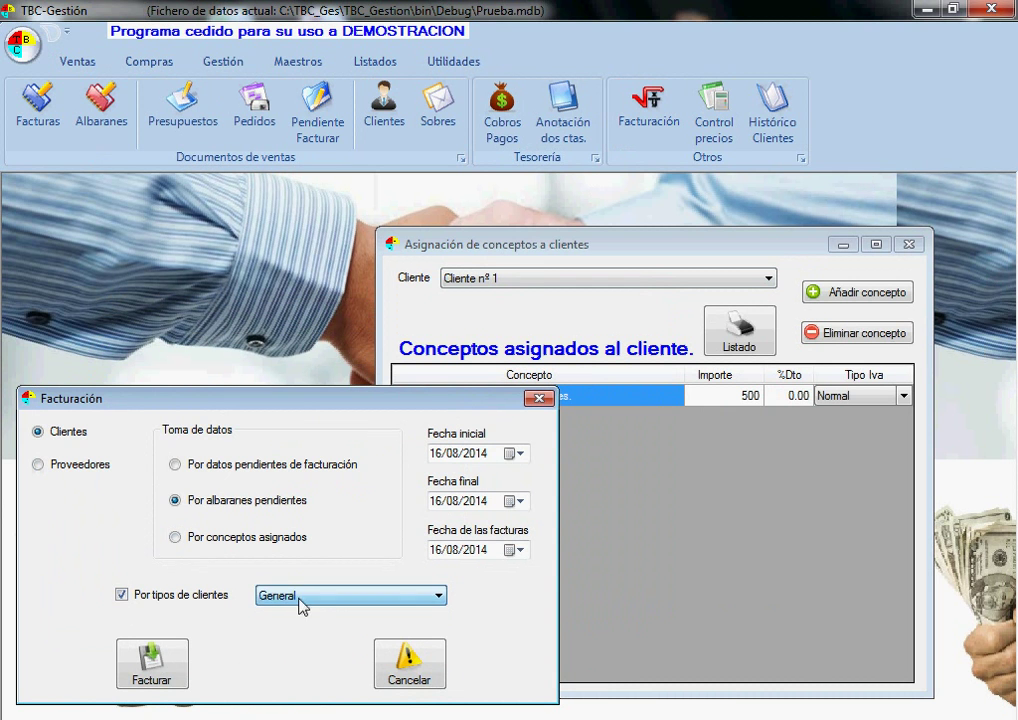
pyautogui.click(123, 595)
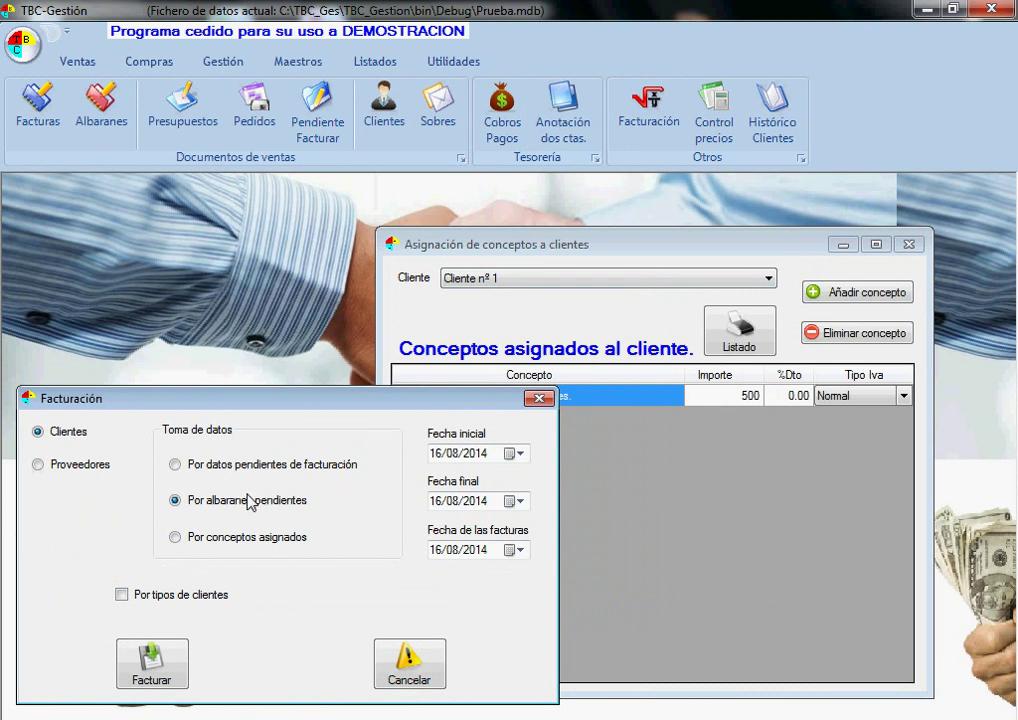
pyautogui.click(201, 541)
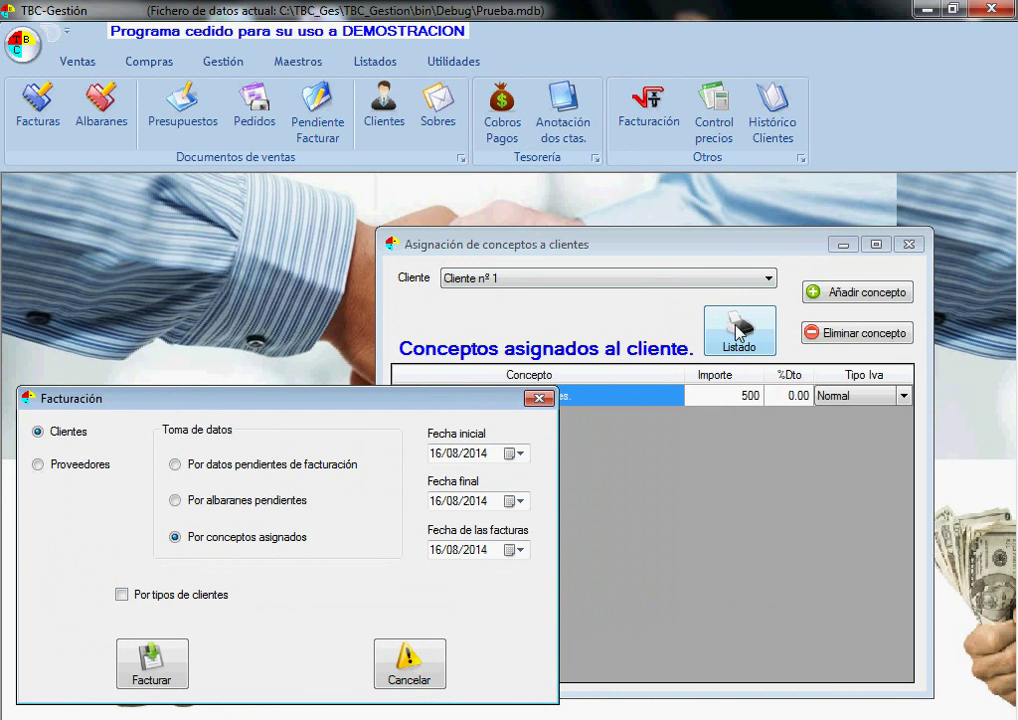
pyautogui.click(539, 398)
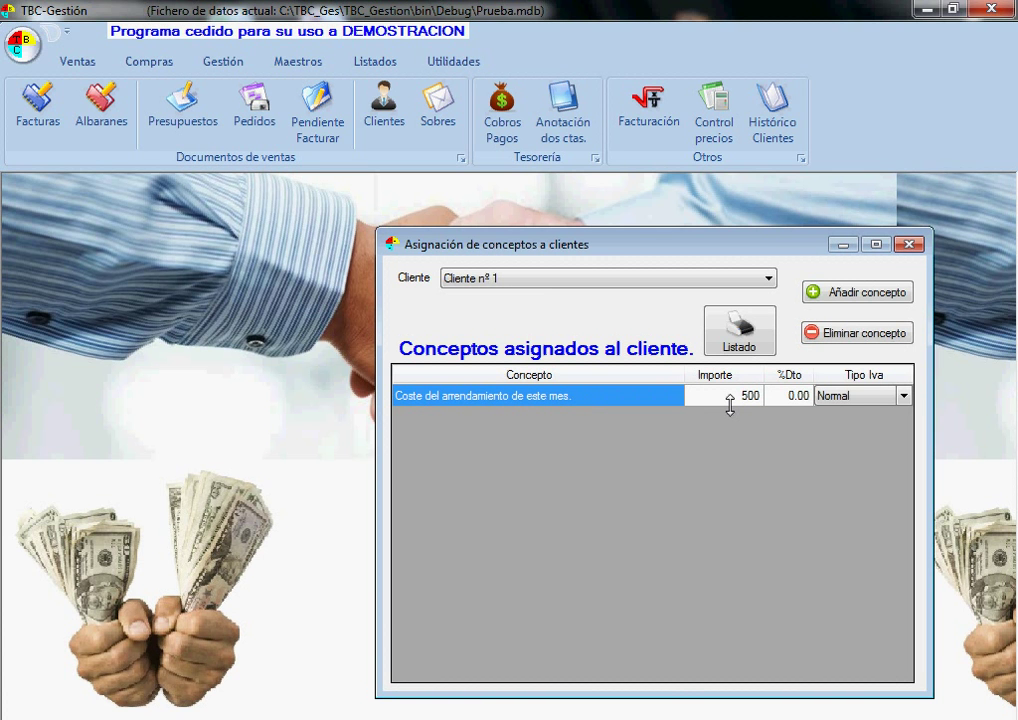
# Check the asignación de conceptos option in the advanced configuration, cancel it, and close the concept assignment window.
pyautogui.moveTo(632, 250); pyautogui.dragTo(485, 228)
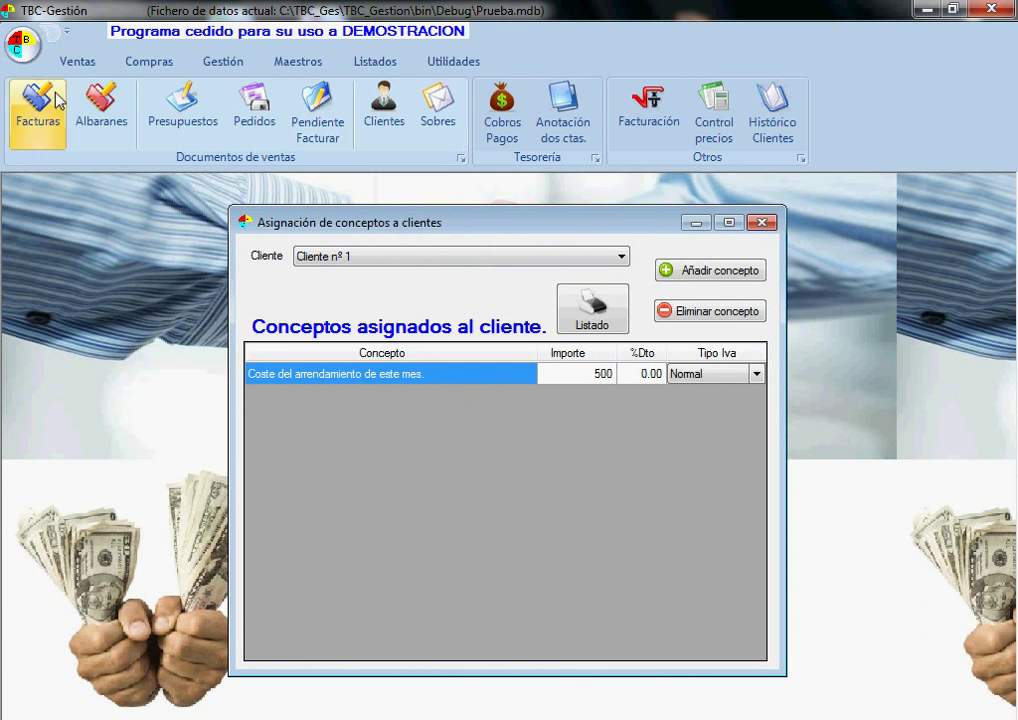
pyautogui.click(24, 45)
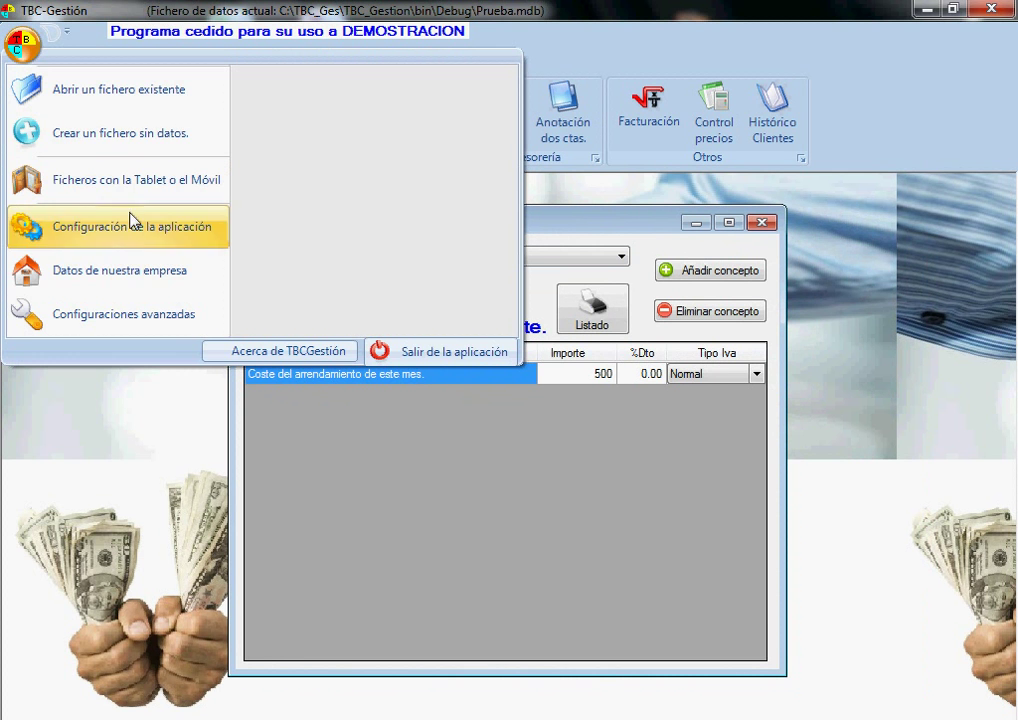
pyautogui.click(132, 314)
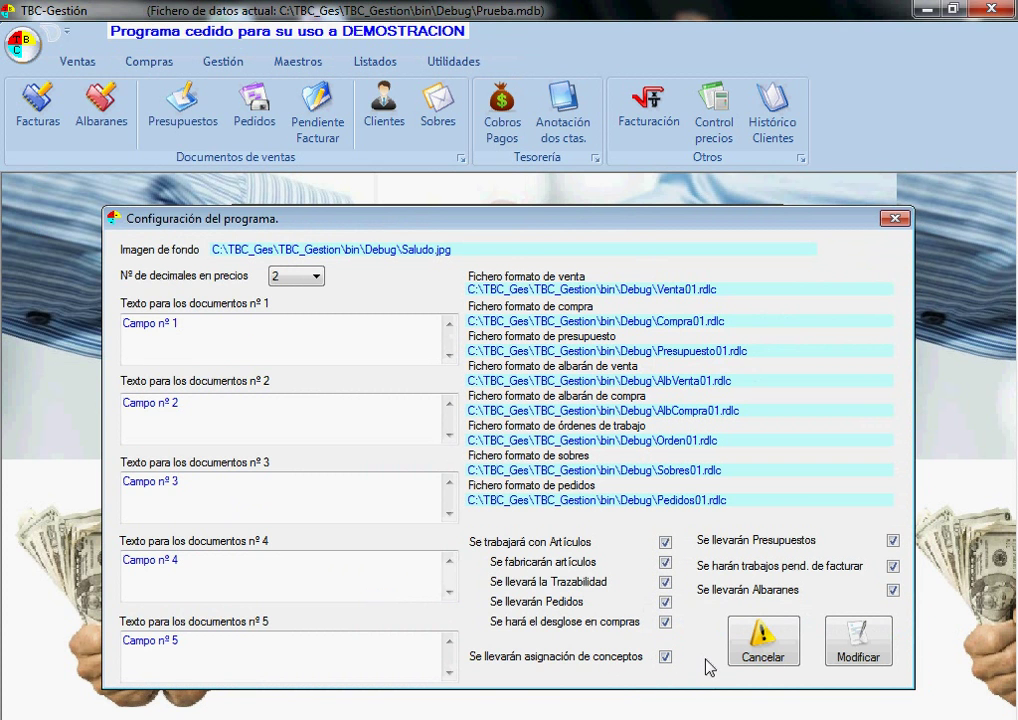
pyautogui.click(745, 657)
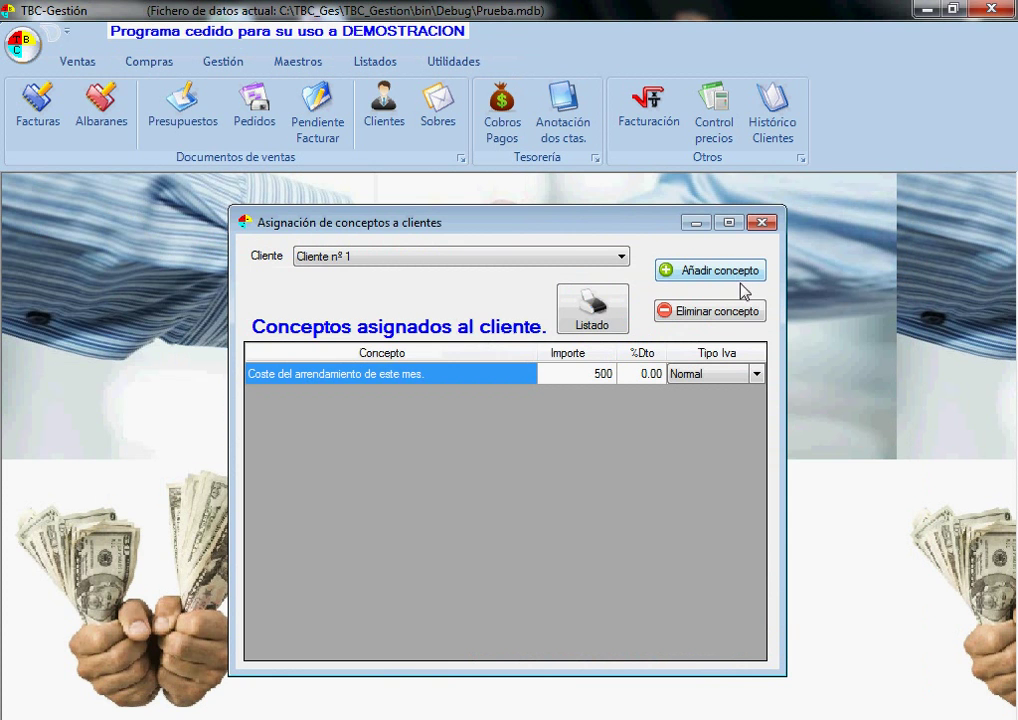
pyautogui.click(763, 223)
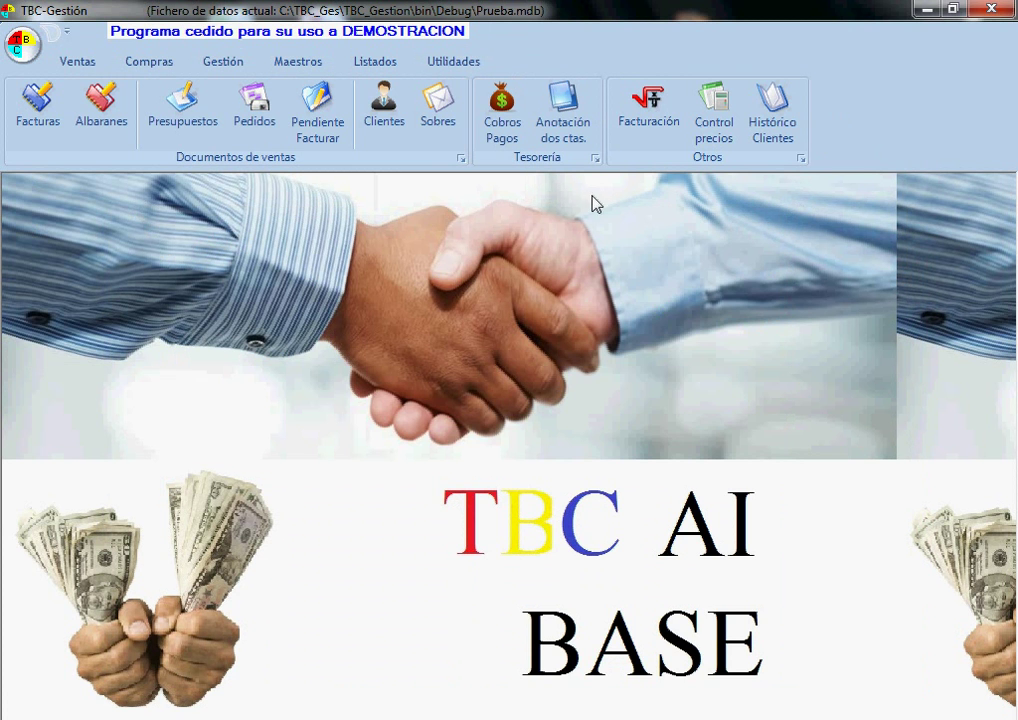
# Register a new job named "Pienso para cerdos" in Trabajos and close the form.
pyautogui.click(280, 66)
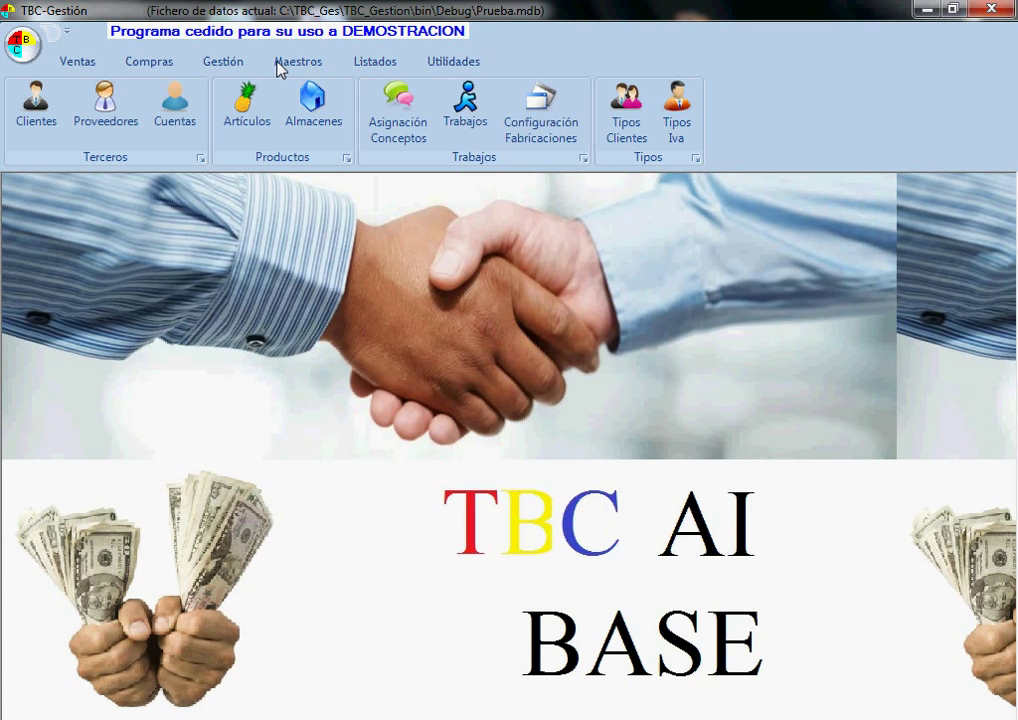
pyautogui.click(465, 105)
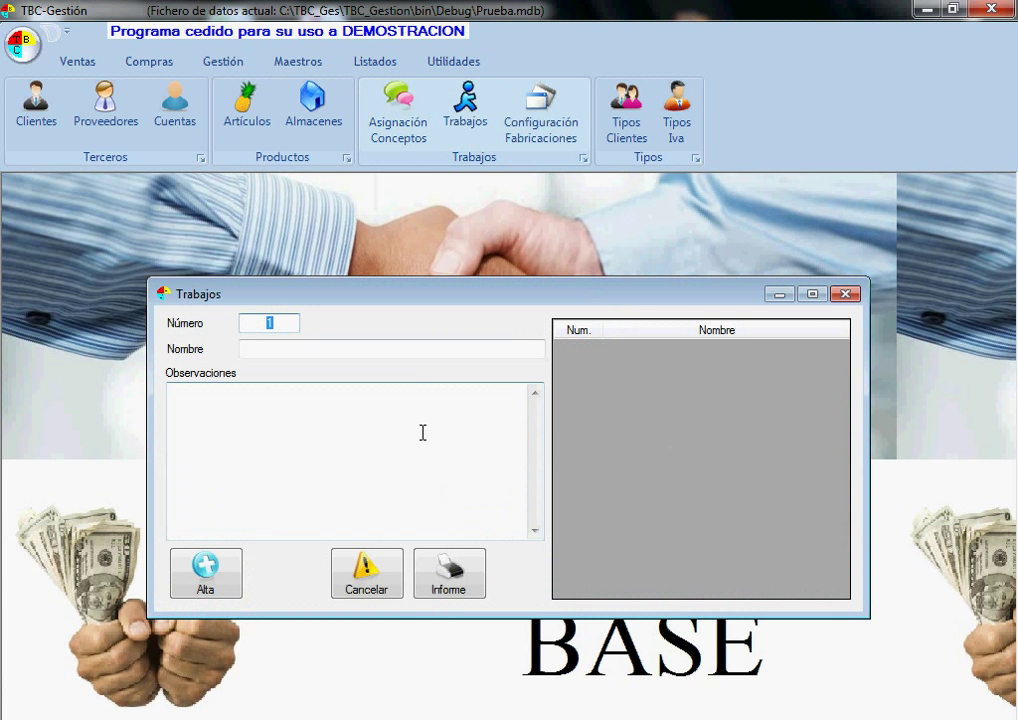
pyautogui.moveTo(422, 432)
pyautogui.click(270, 350)
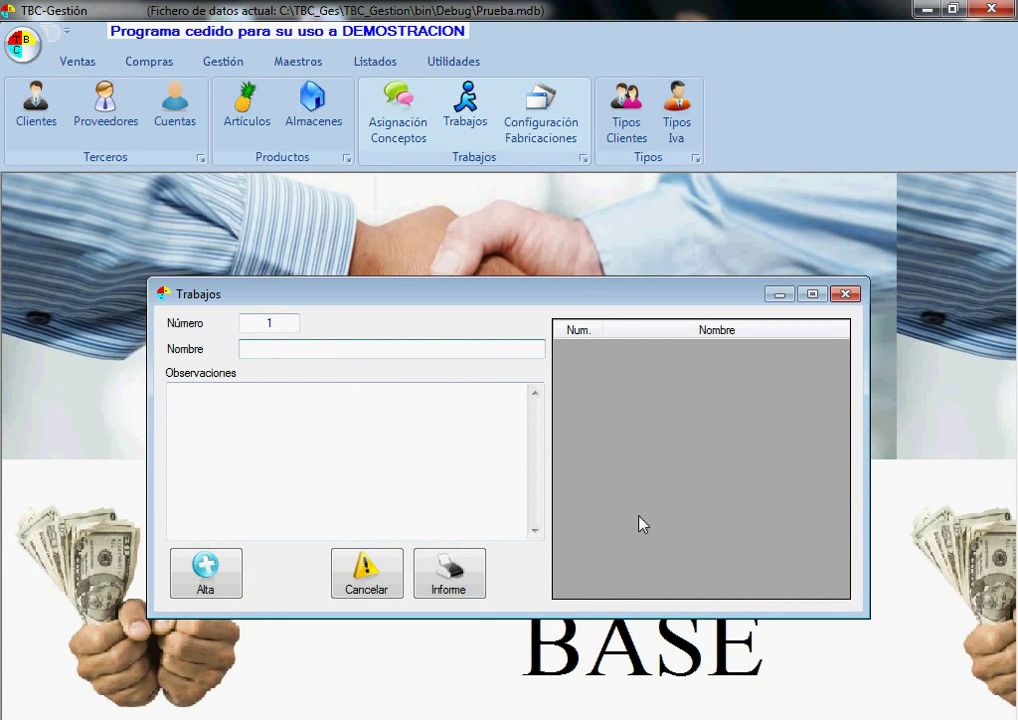
pyautogui.write('Pienso para cerdos')
pyautogui.click(195, 577)
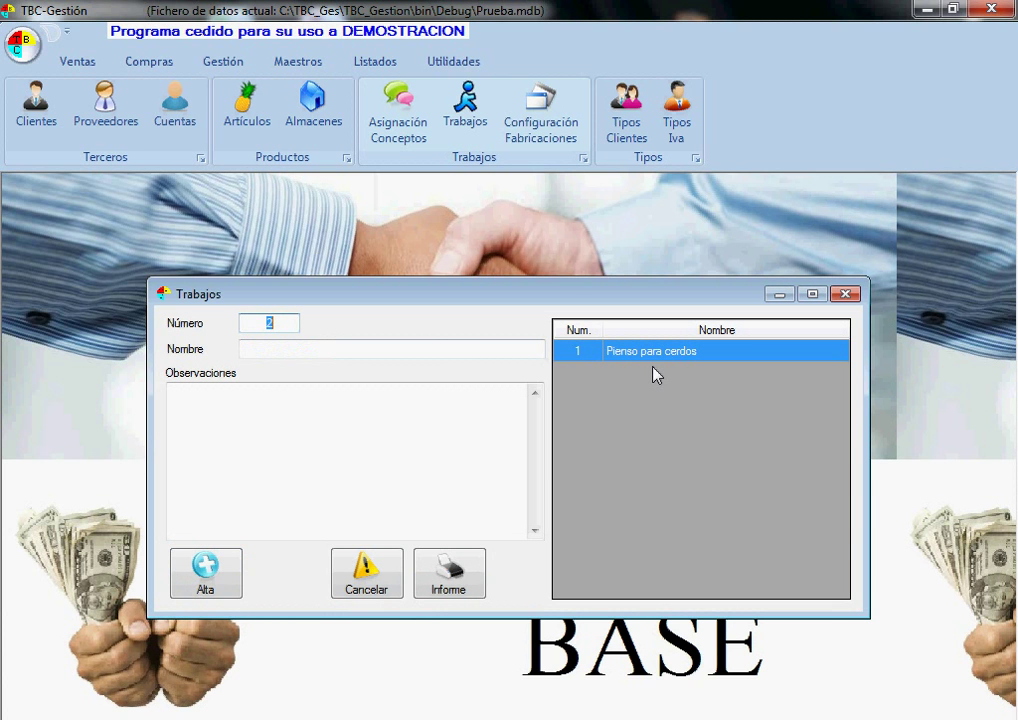
pyautogui.click(845, 295)
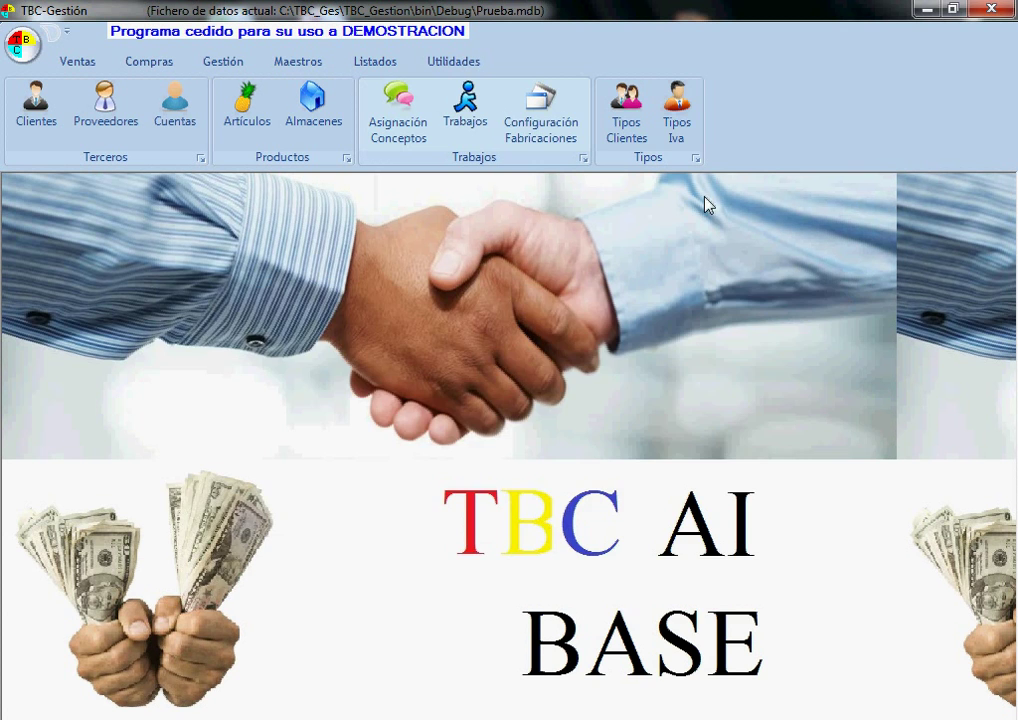
# Review the fabrication configuration for "Pienso para cerdos" and the Artículos list, then close both windows.
pyautogui.click(561, 119)
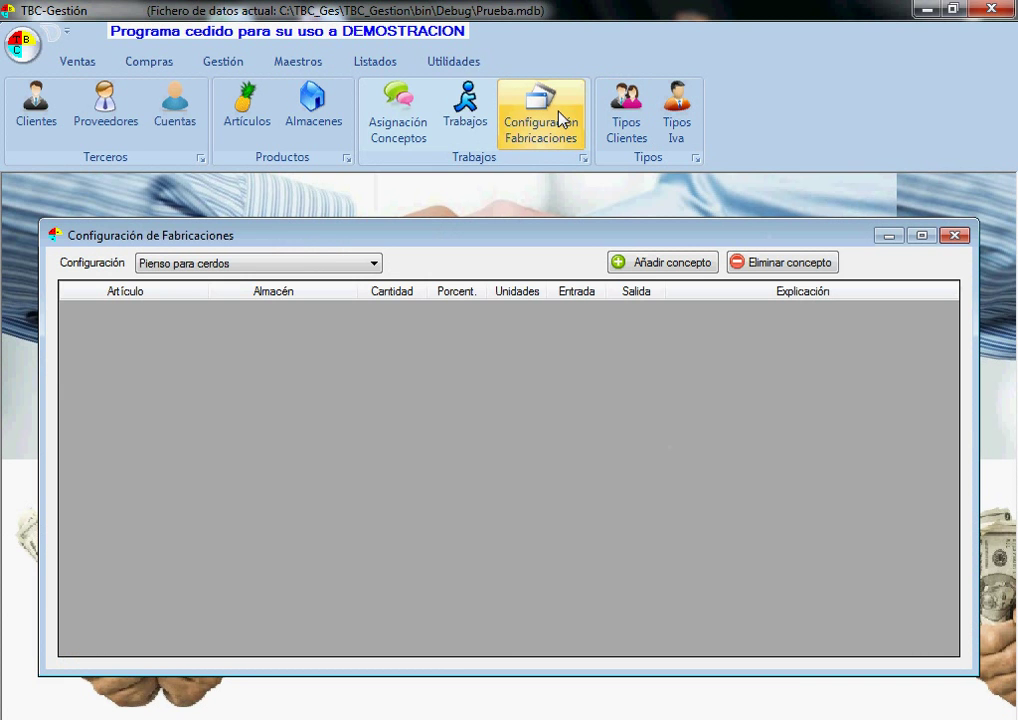
pyautogui.click(318, 264)
pyautogui.click(318, 264)
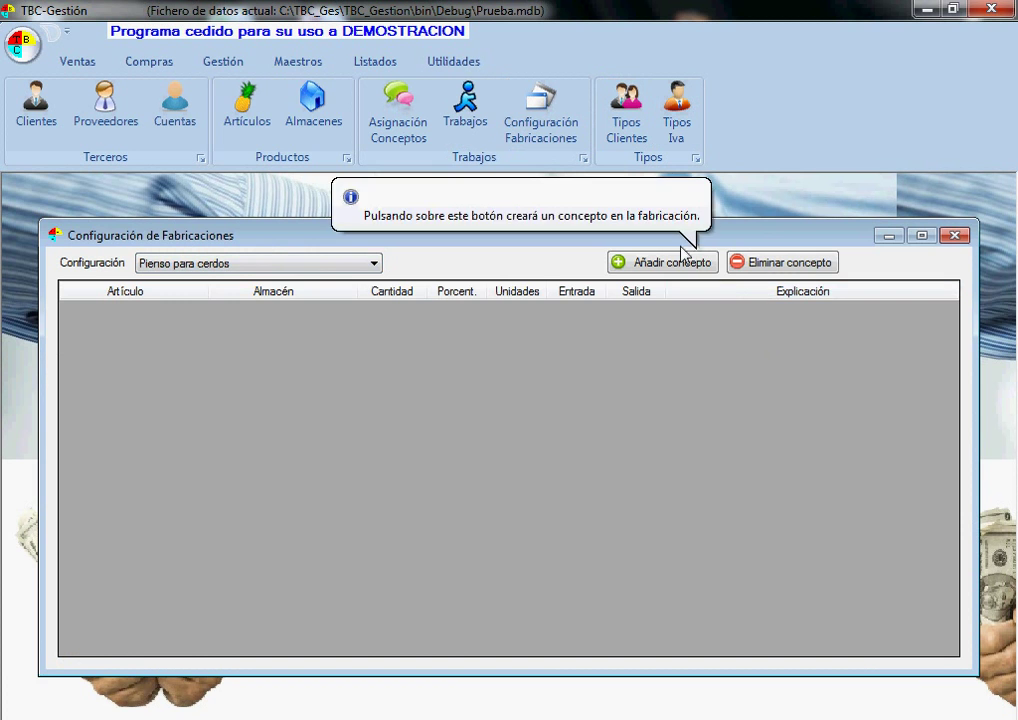
pyautogui.click(238, 122)
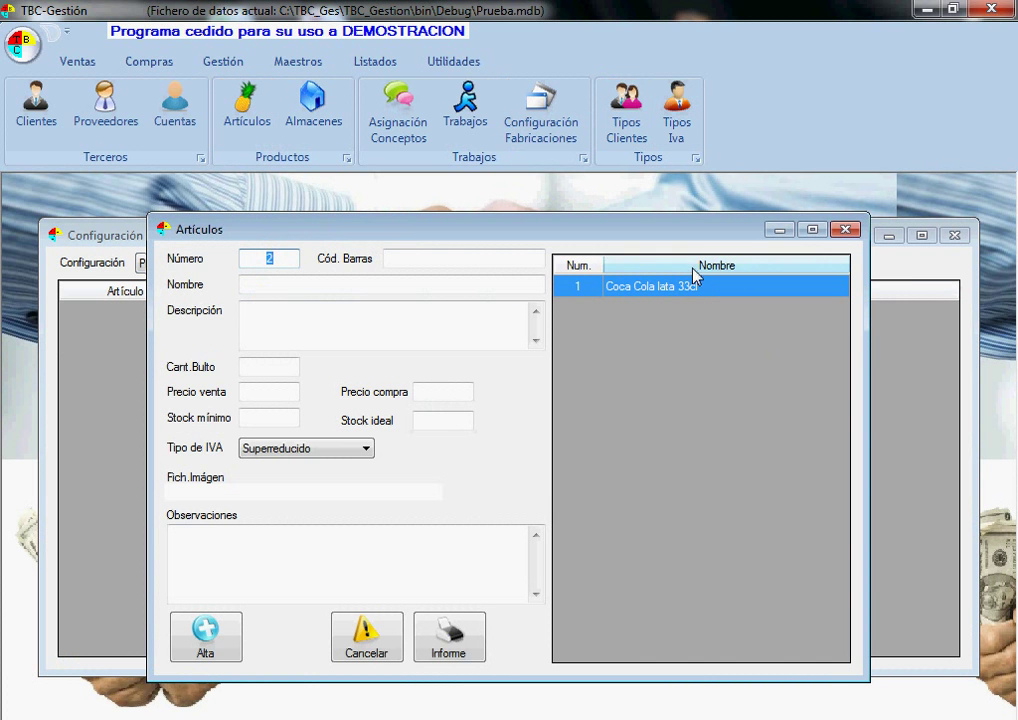
pyautogui.click(845, 229)
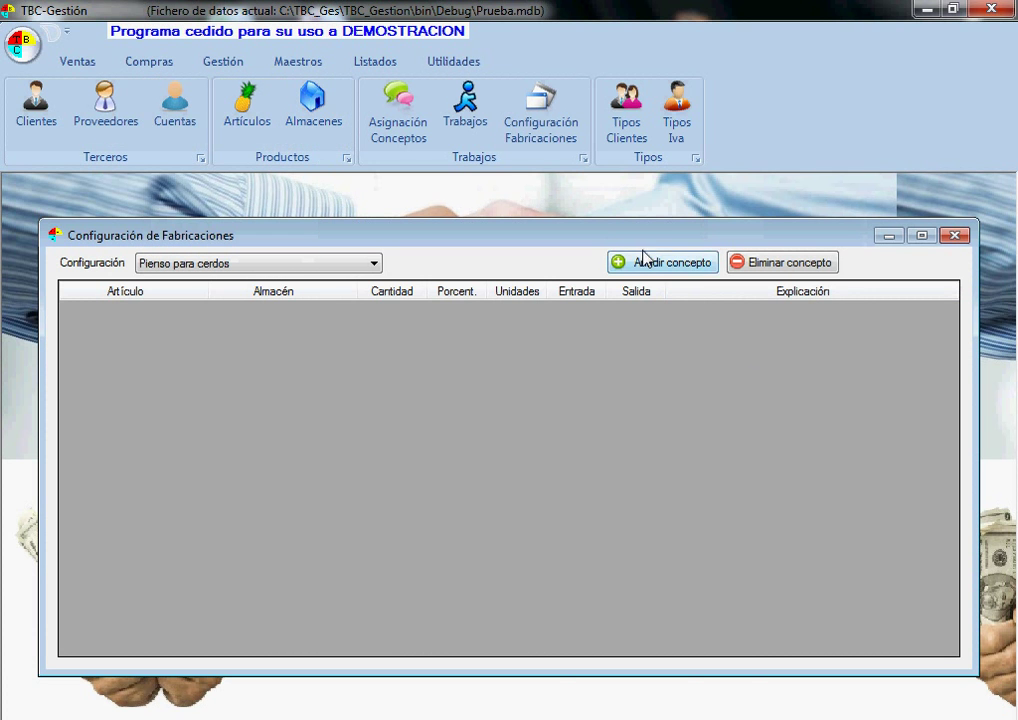
pyautogui.moveTo(641, 238)
pyautogui.mouseDown()
pyautogui.moveTo(611, 207)
pyautogui.moveTo(643, 245)
pyautogui.mouseUp()
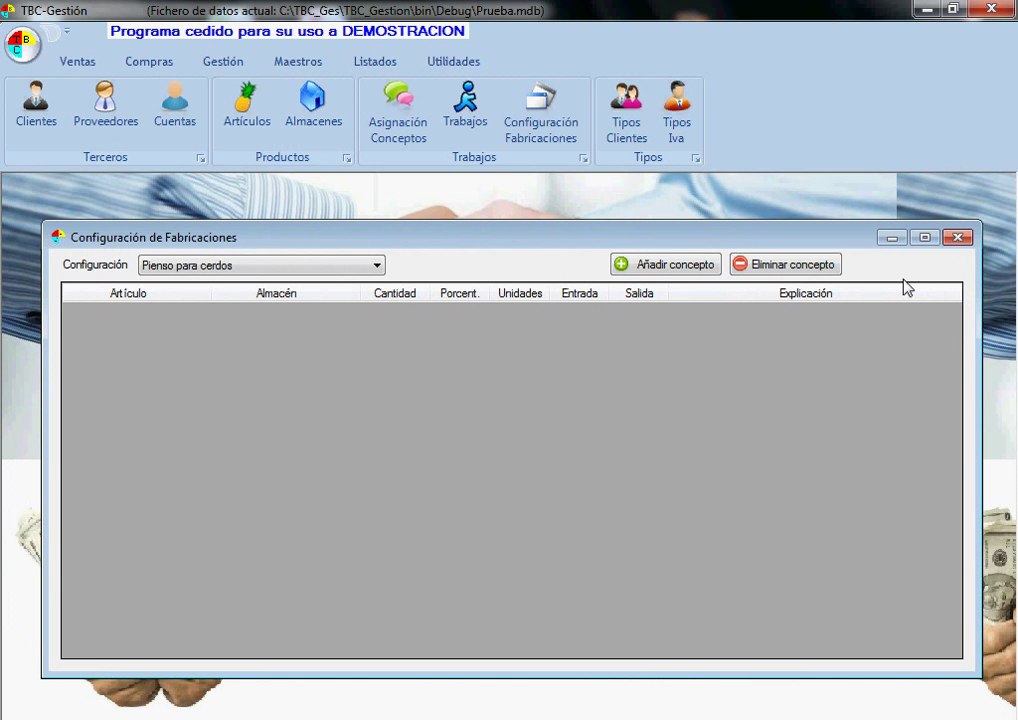
pyautogui.click(957, 238)
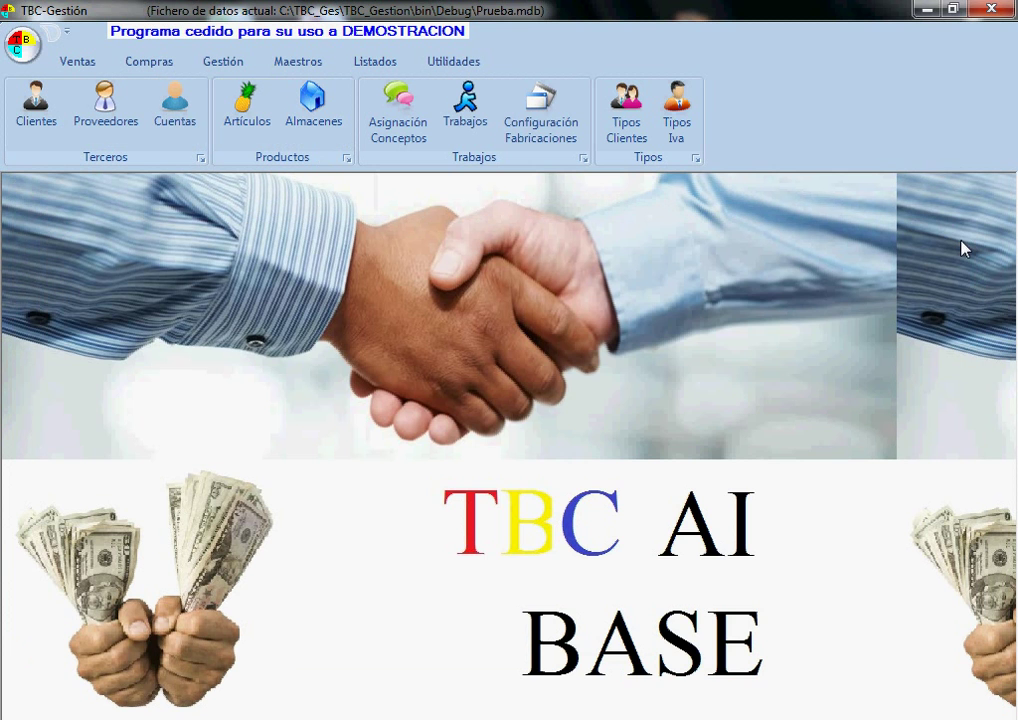
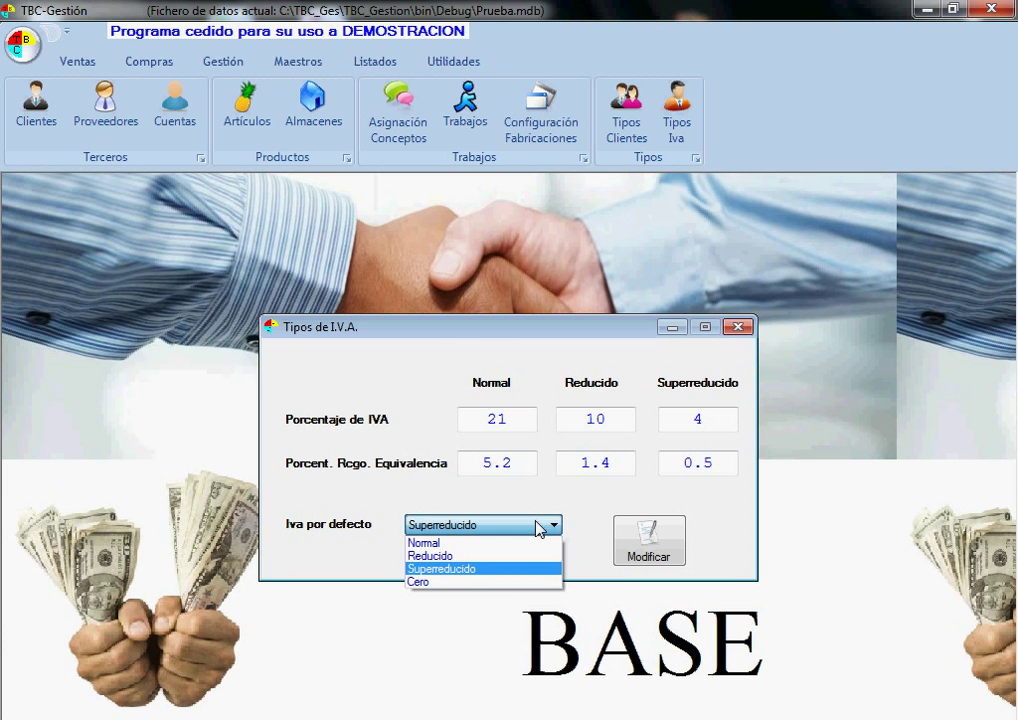
# Keep Superreducido as the Iva por defecto and save the VAT types.
pyautogui.click(540, 528)
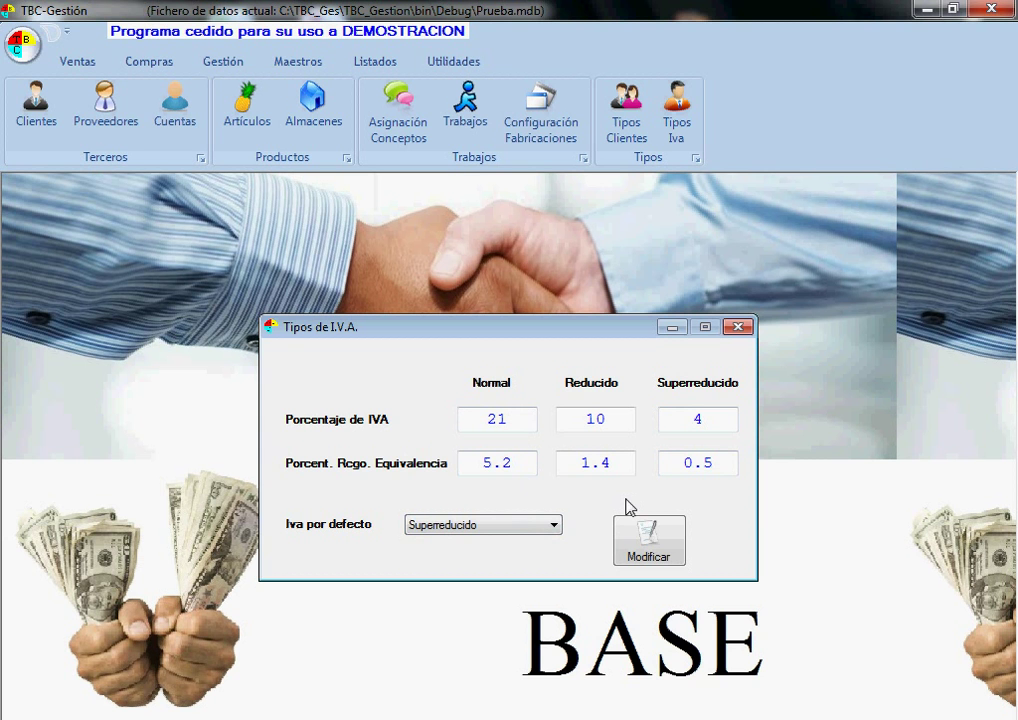
pyautogui.click(678, 560)
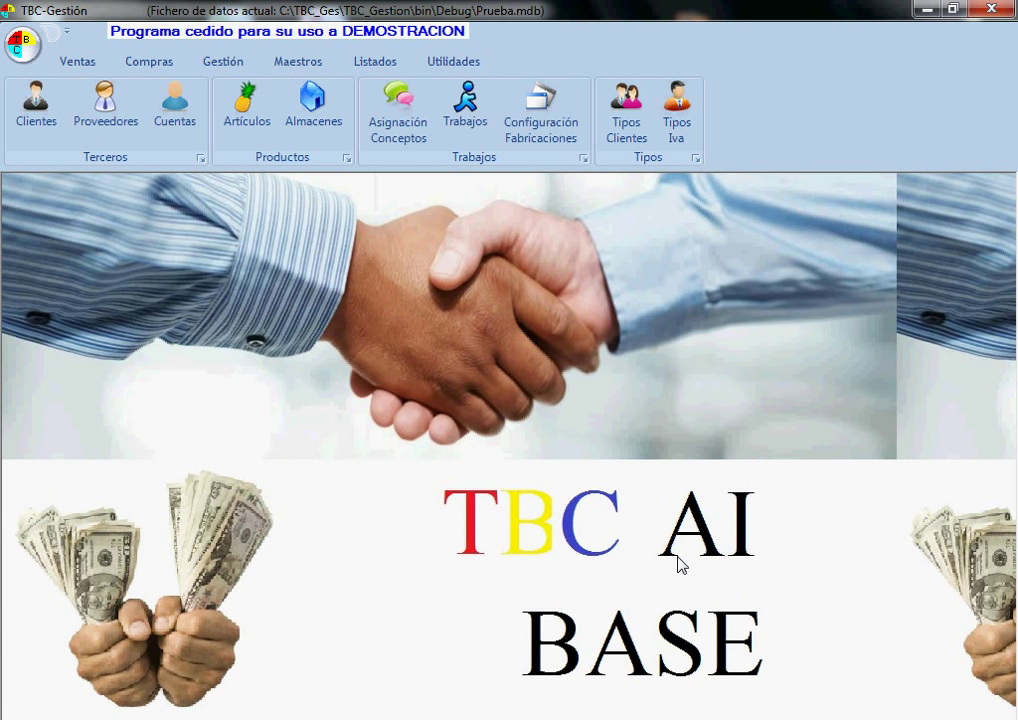
# View the General record in Tipos de clientes, cancel it without changes, and close the form.
pyautogui.click(637, 126)
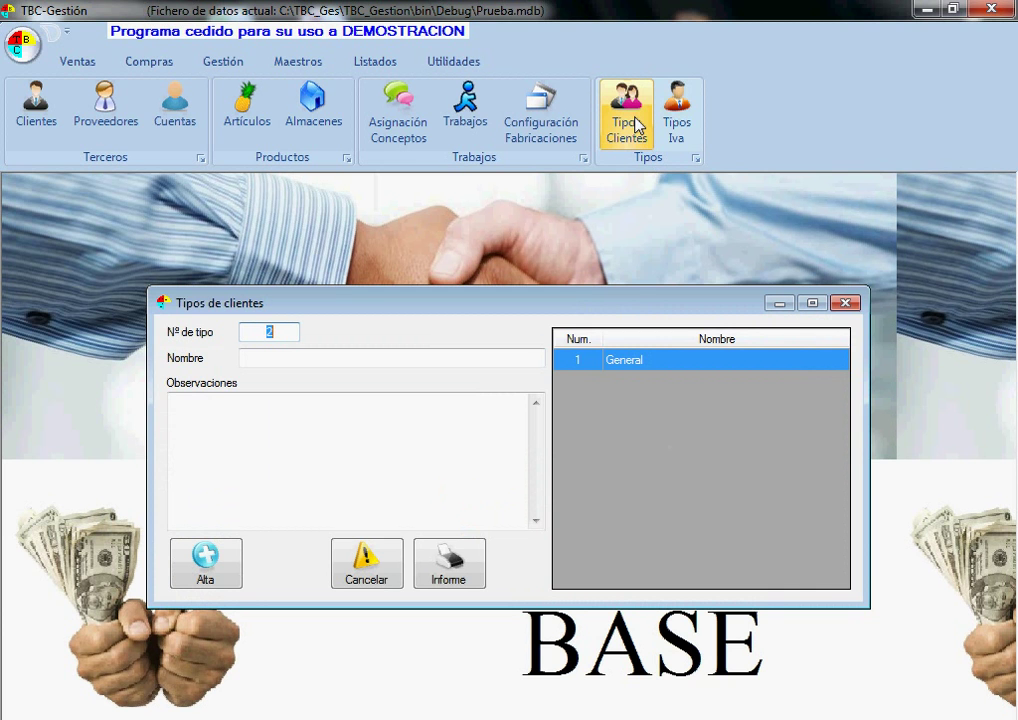
pyautogui.click(628, 371)
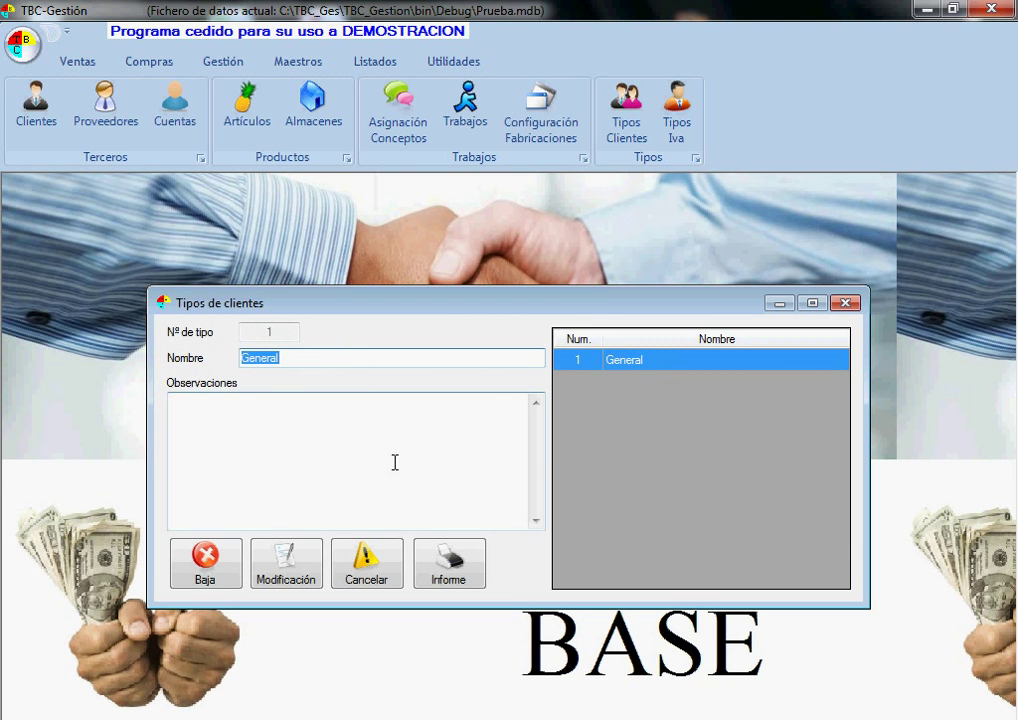
pyautogui.click(352, 578)
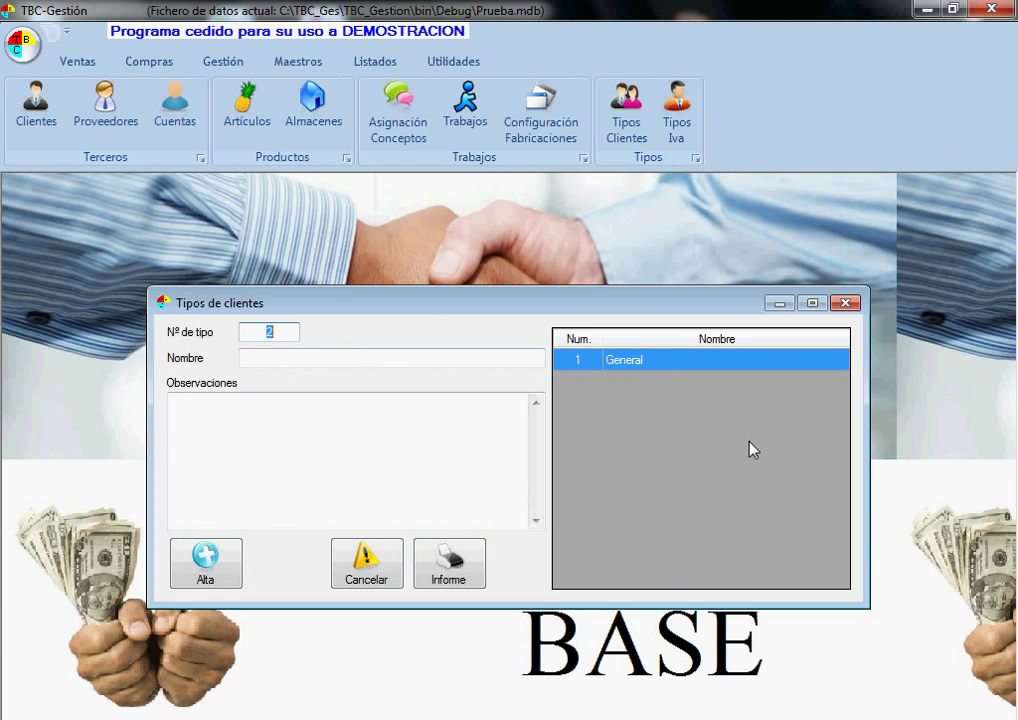
pyautogui.click(846, 303)
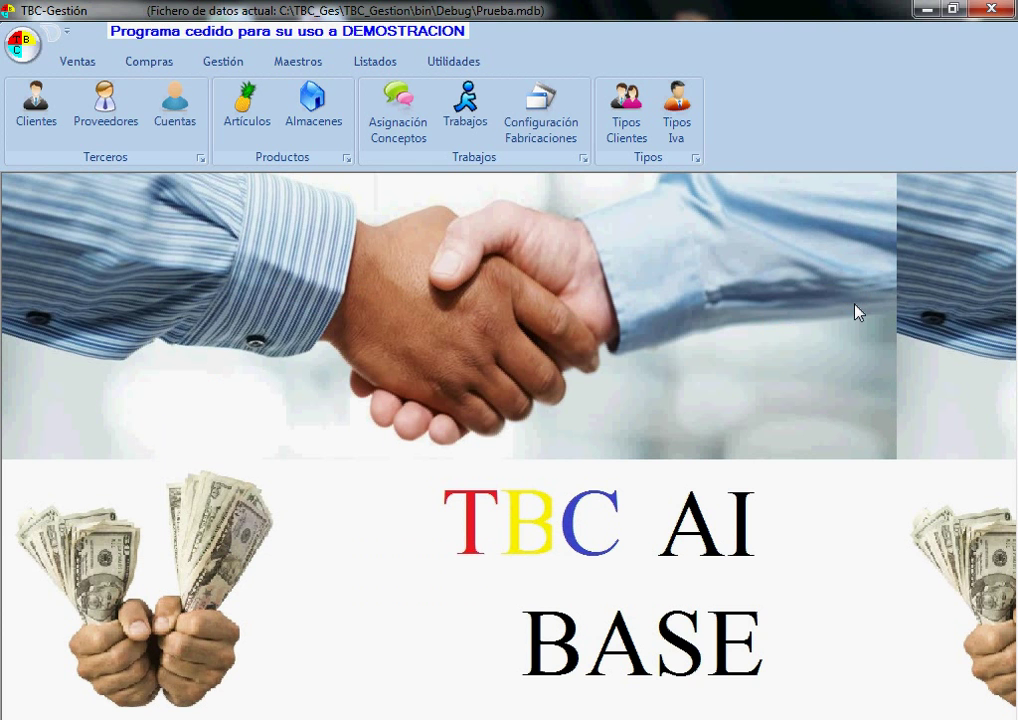
# View the Almacén General record in Almacenes and close the form without changes.
pyautogui.click(325, 115)
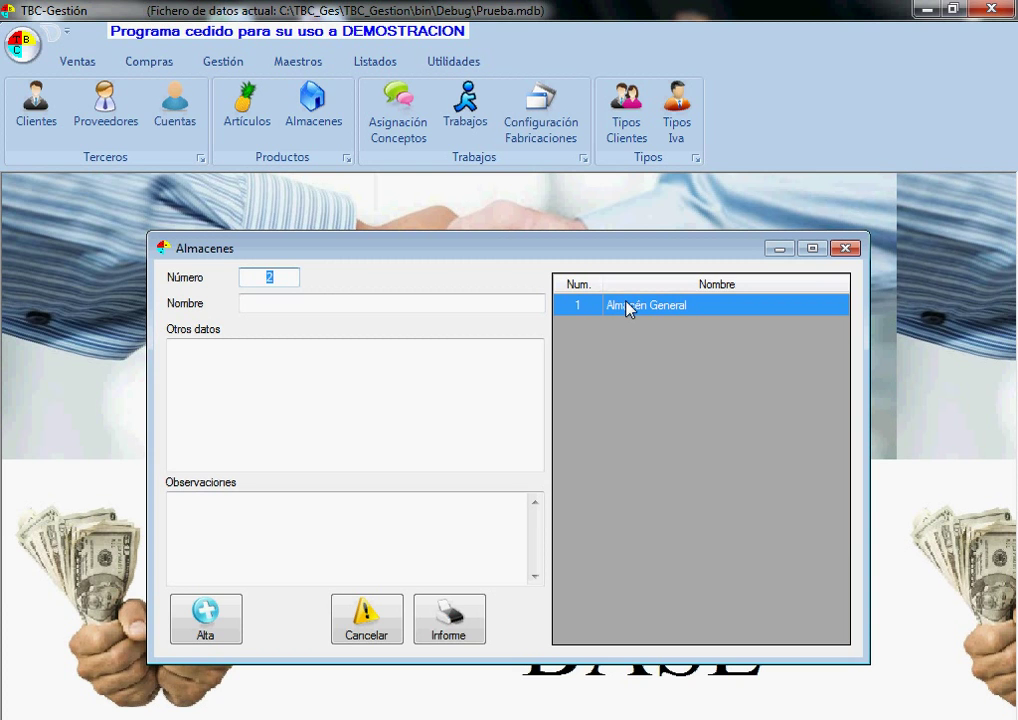
pyautogui.doubleClick(665, 306)
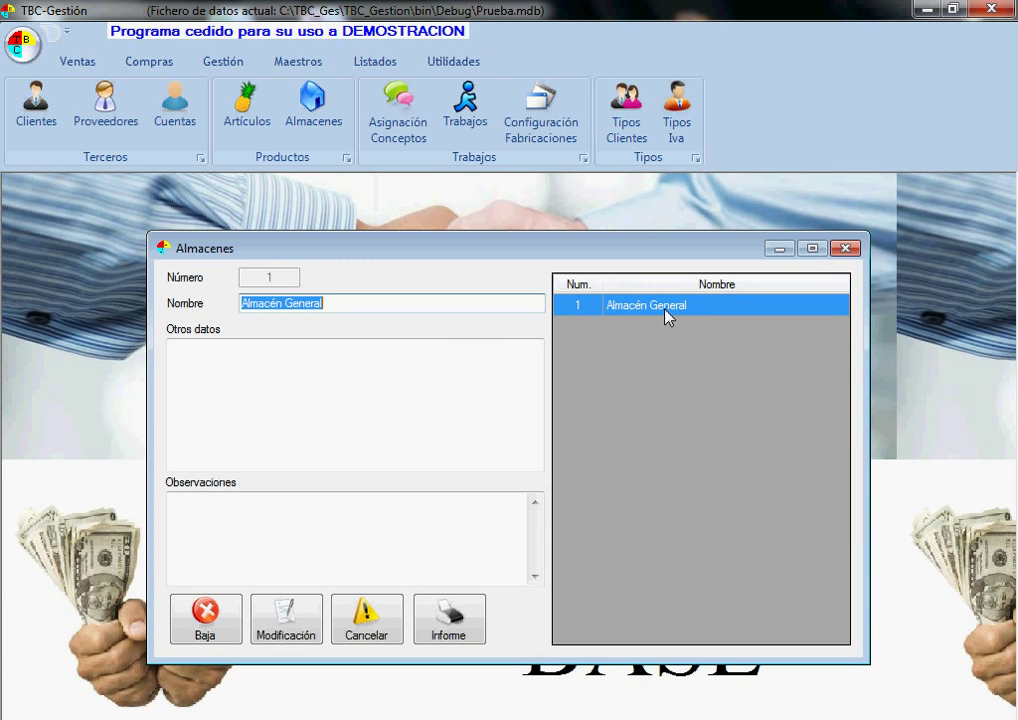
pyautogui.click(310, 303)
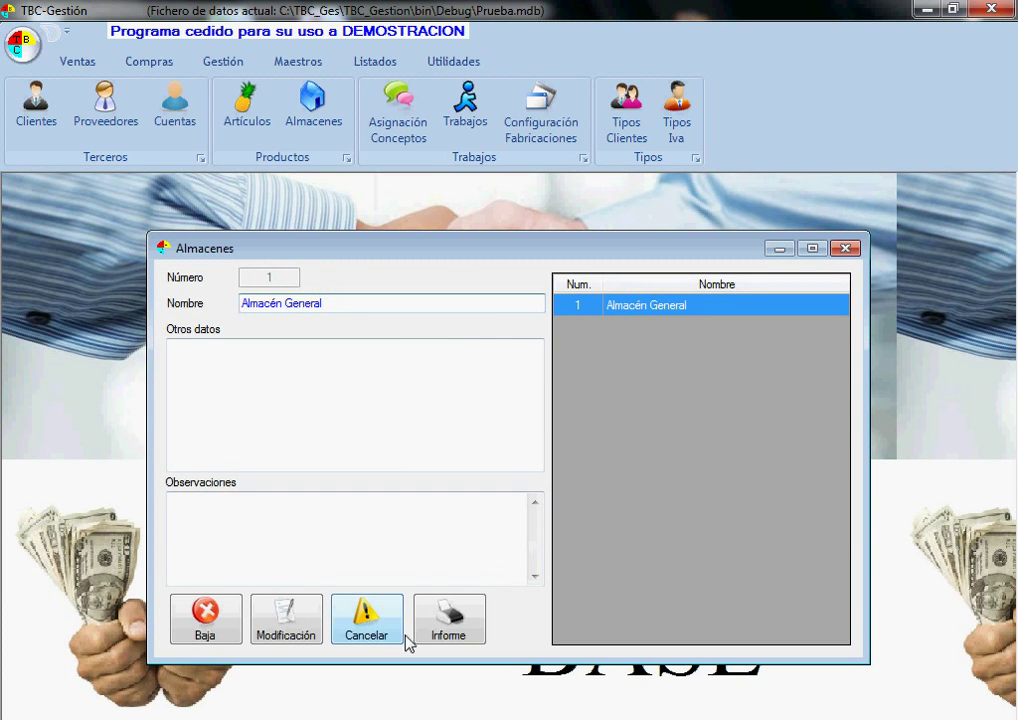
pyautogui.click(845, 248)
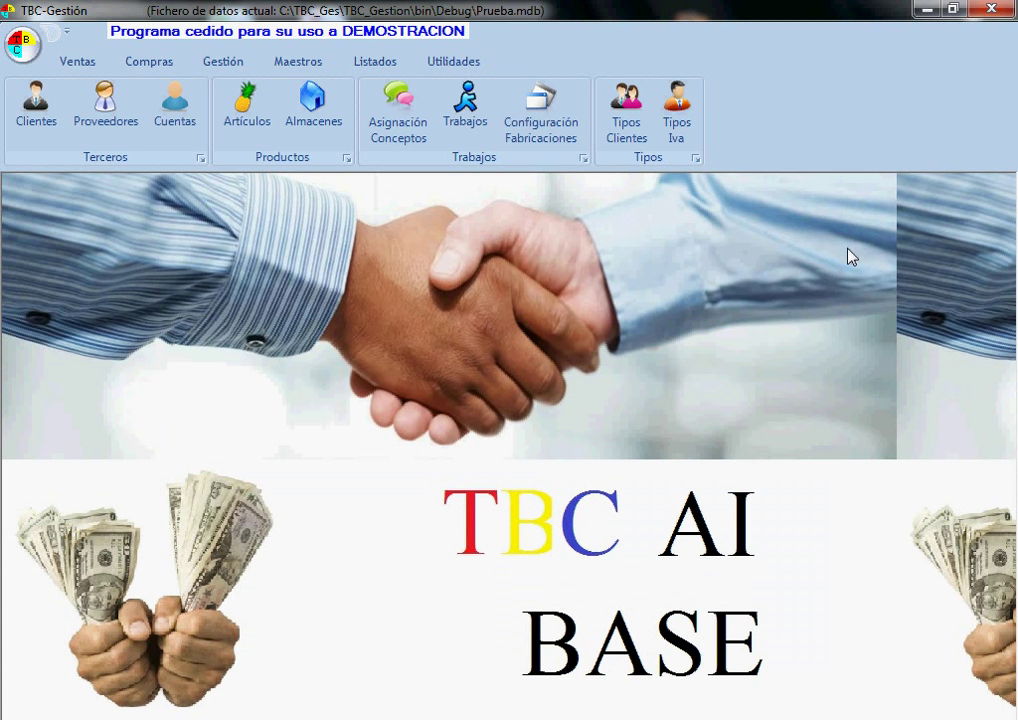
pyautogui.click(242, 108)
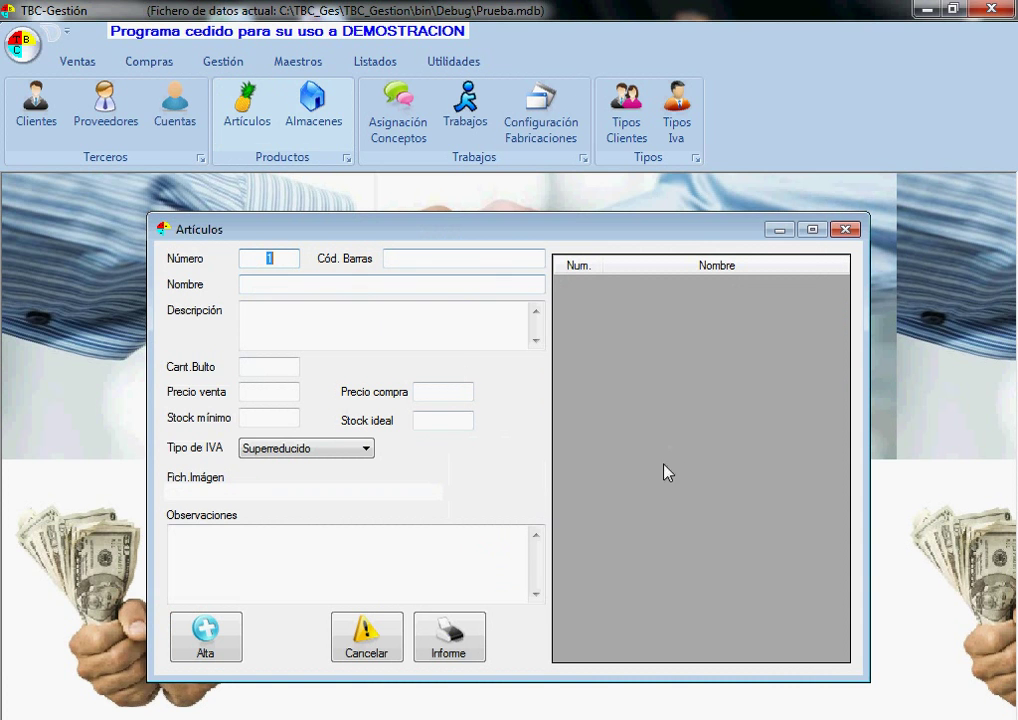
pyautogui.click(419, 259)
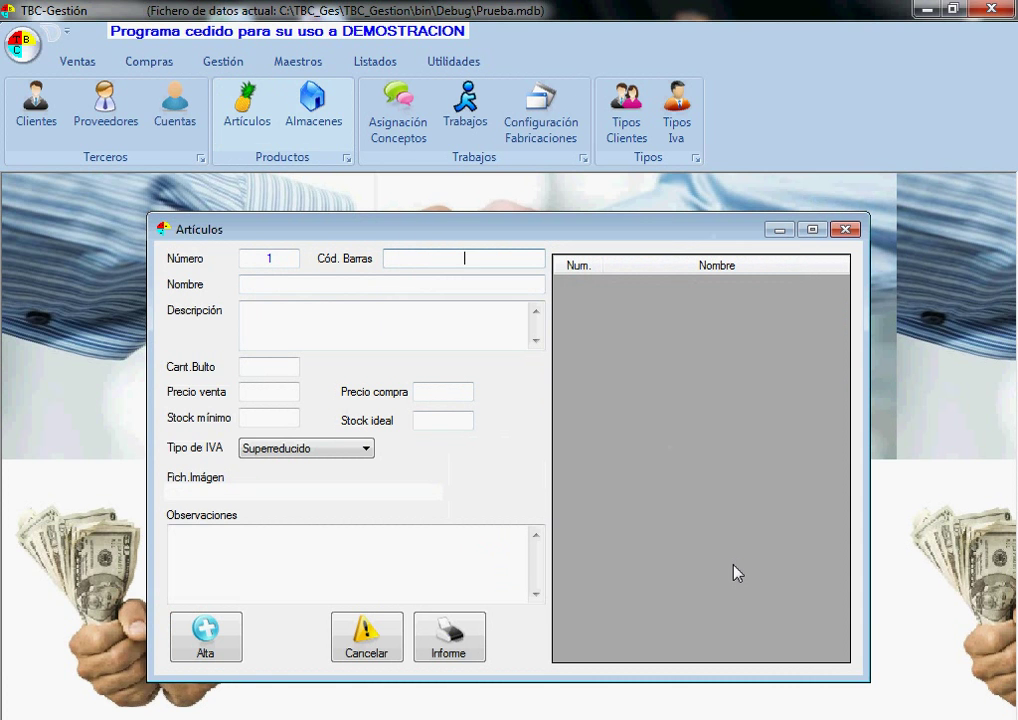
pyautogui.press('Tab')
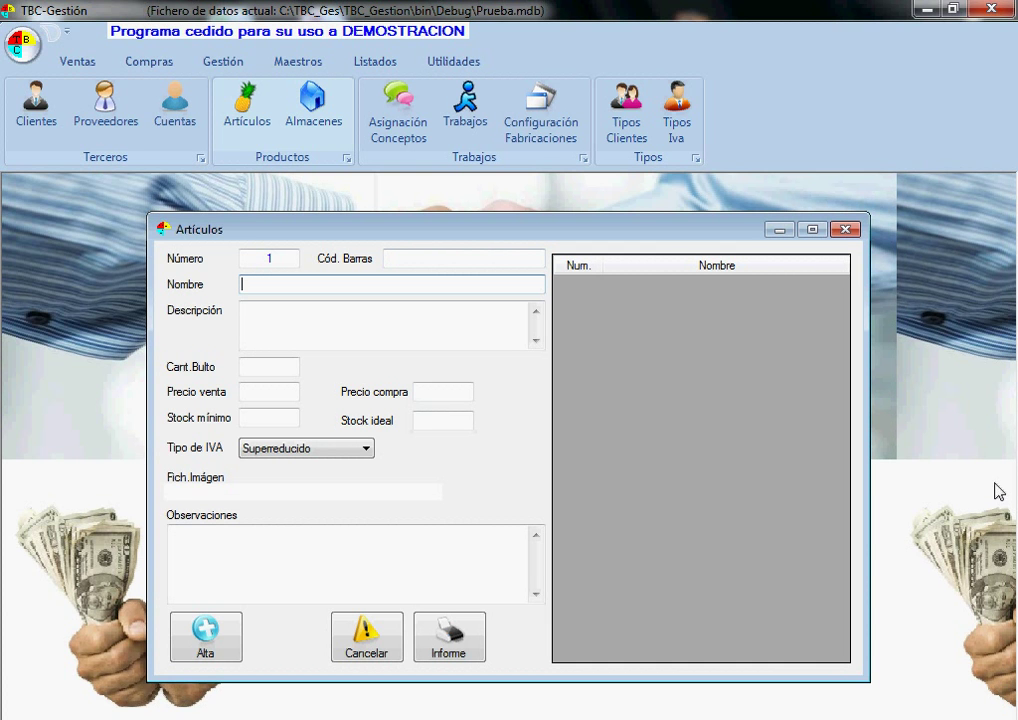
pyautogui.click(466, 260)
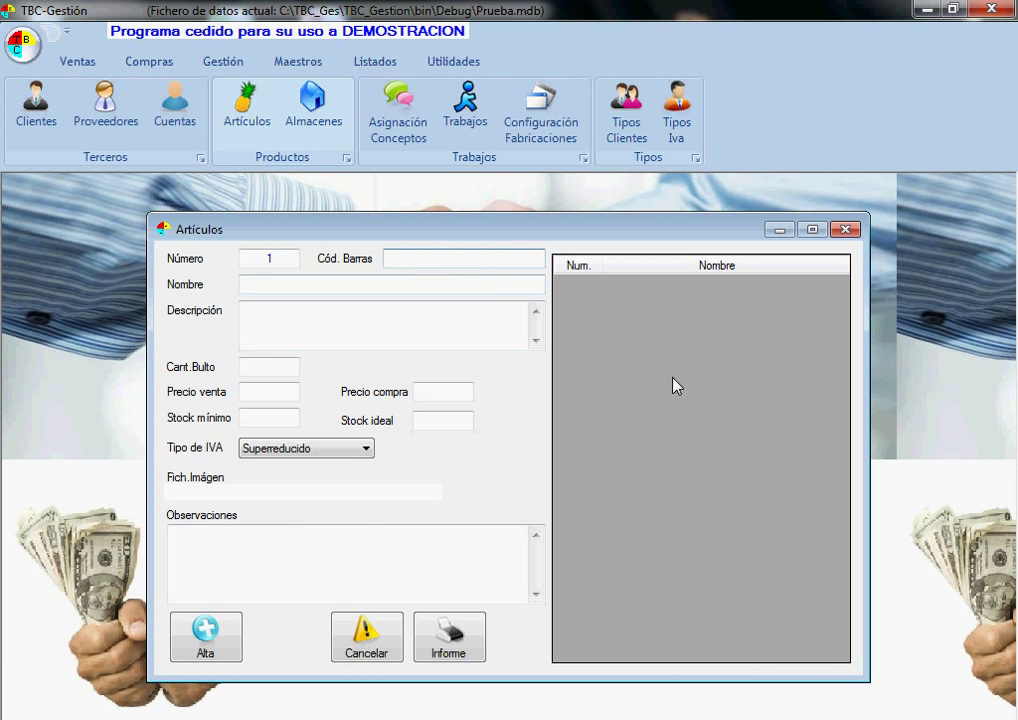
pyautogui.write('1234567890123')
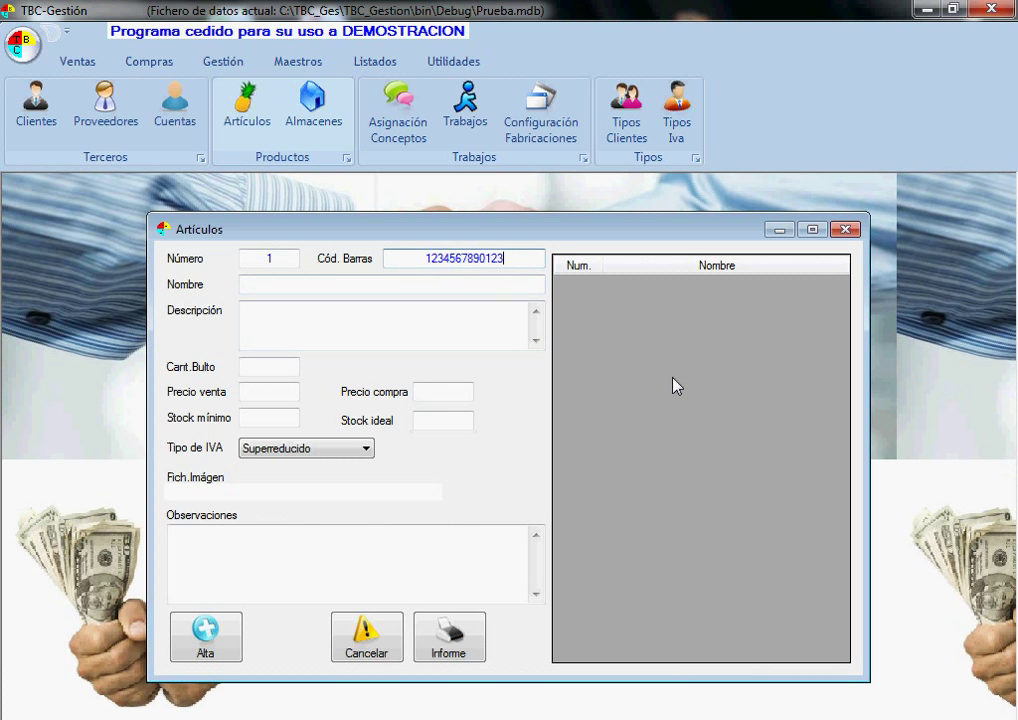
pyautogui.press('Tab')
pyautogui.write('Coca')
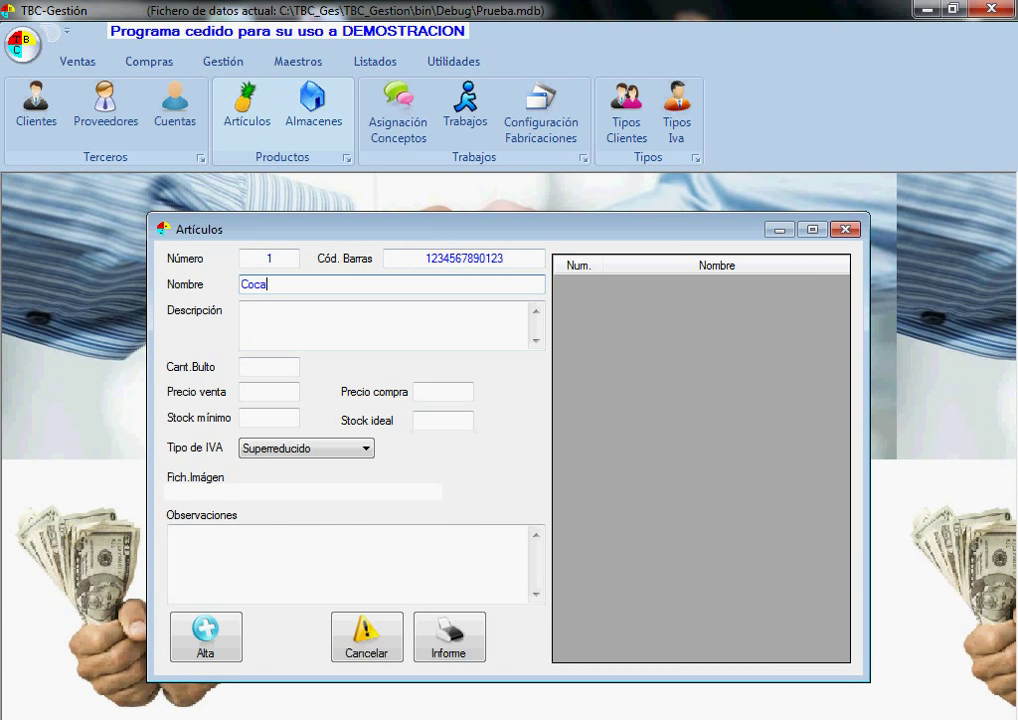
pyautogui.write(' Cola mlata 33cl')
pyautogui.press('Tab')
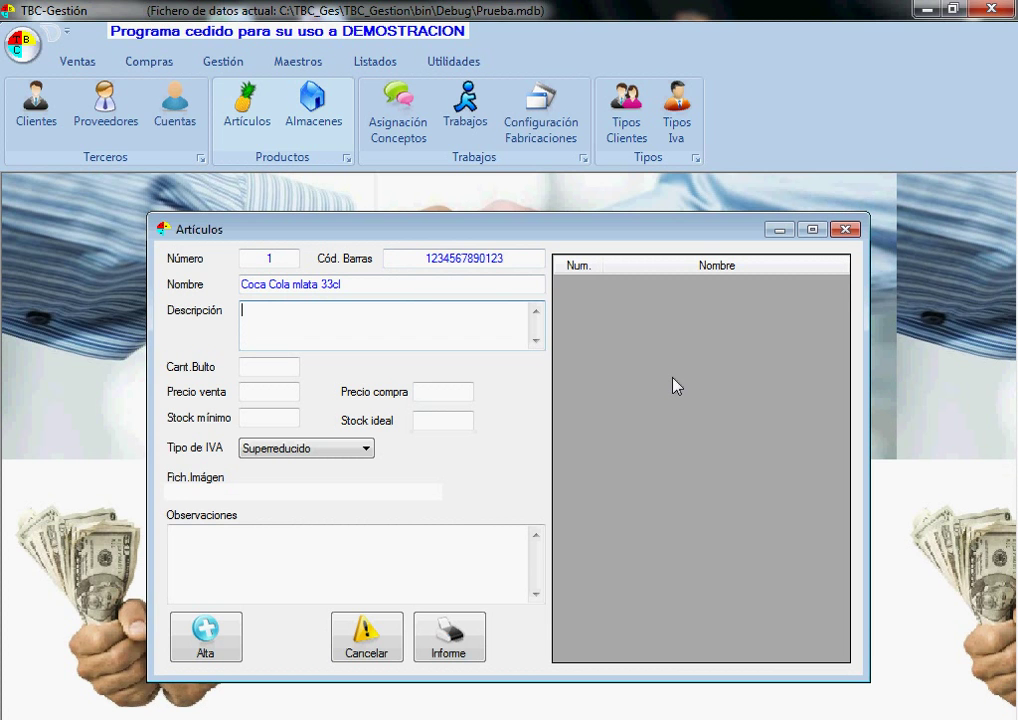
pyautogui.click(298, 283)
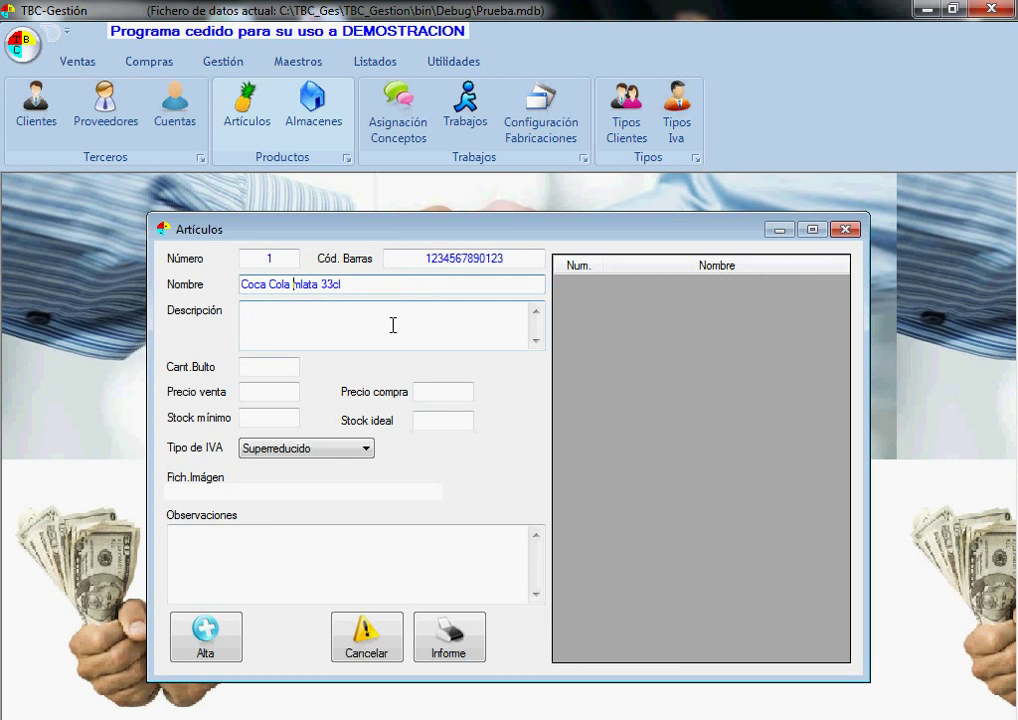
pyautogui.press('BackSpace')
# Fill in the article's Descripción as "Coca Cola lata 33 cl".
pyautogui.click(432, 325)
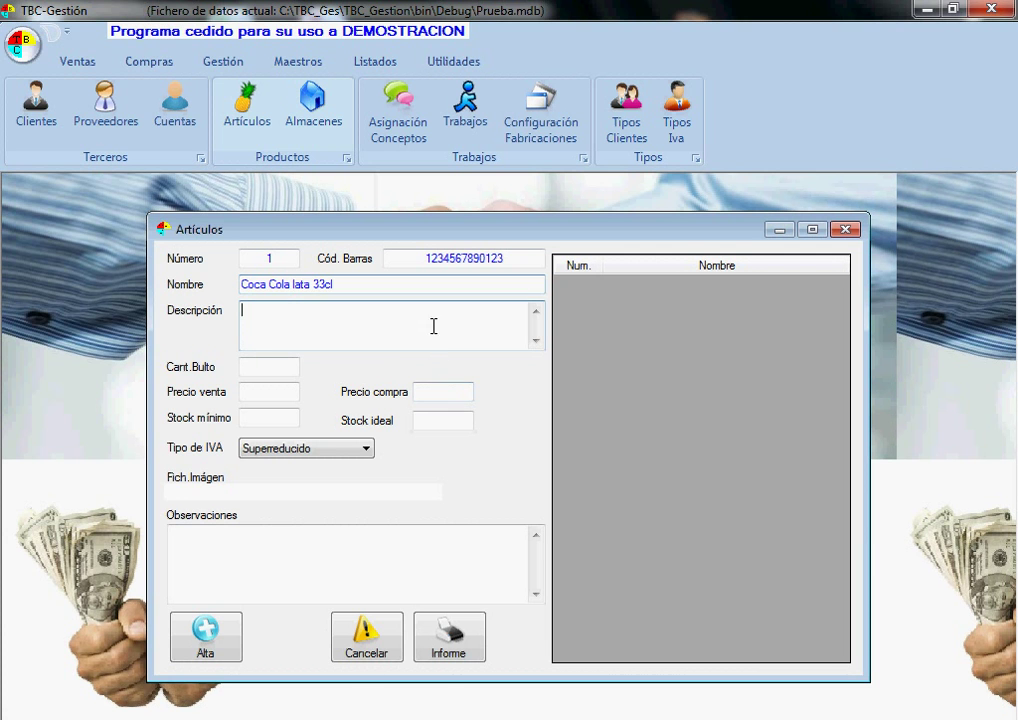
pyautogui.write('Co')
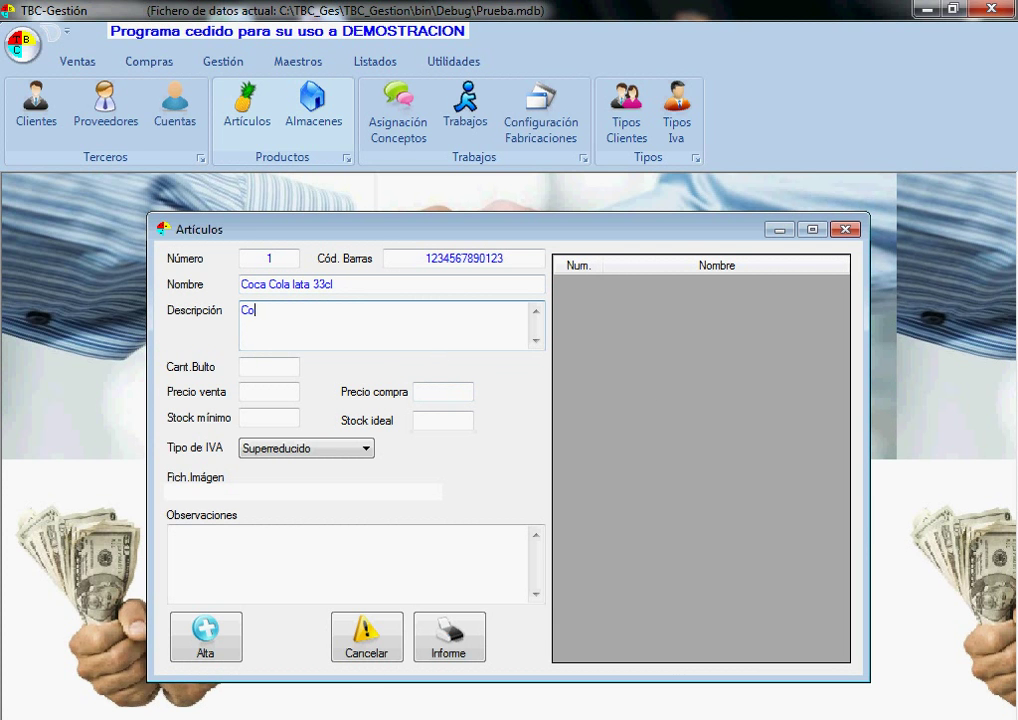
pyautogui.write('ca Cola lata 33 cl')
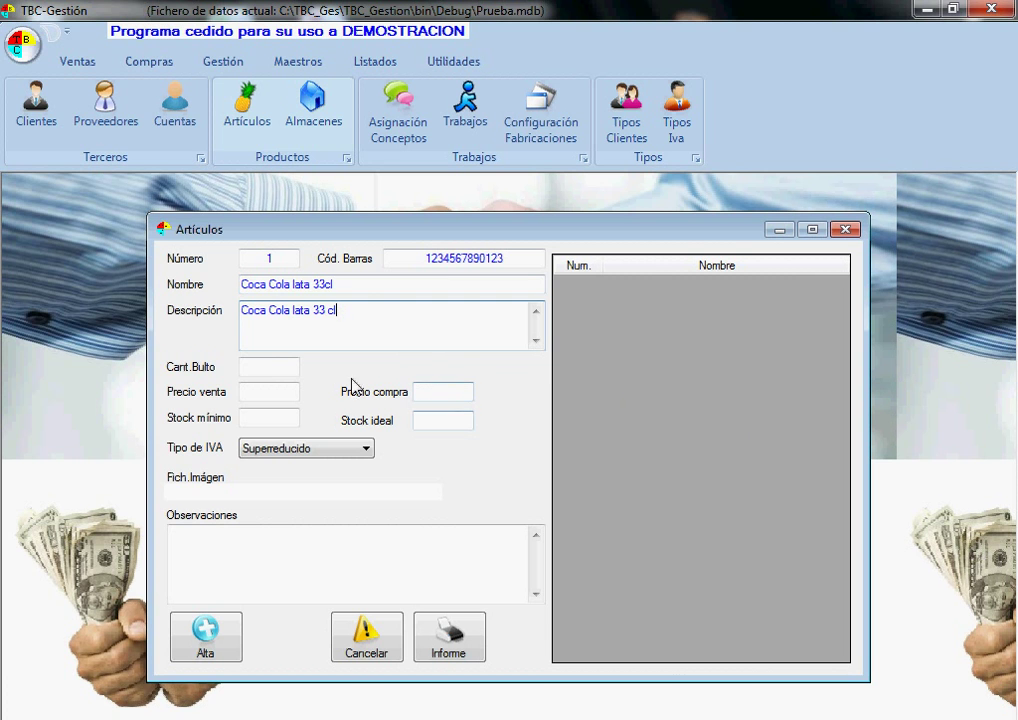
# Set the article's Cant.Bulto to 24, Precio venta to 0.65 and Precio compra to 0.5.
pyautogui.click(272, 367)
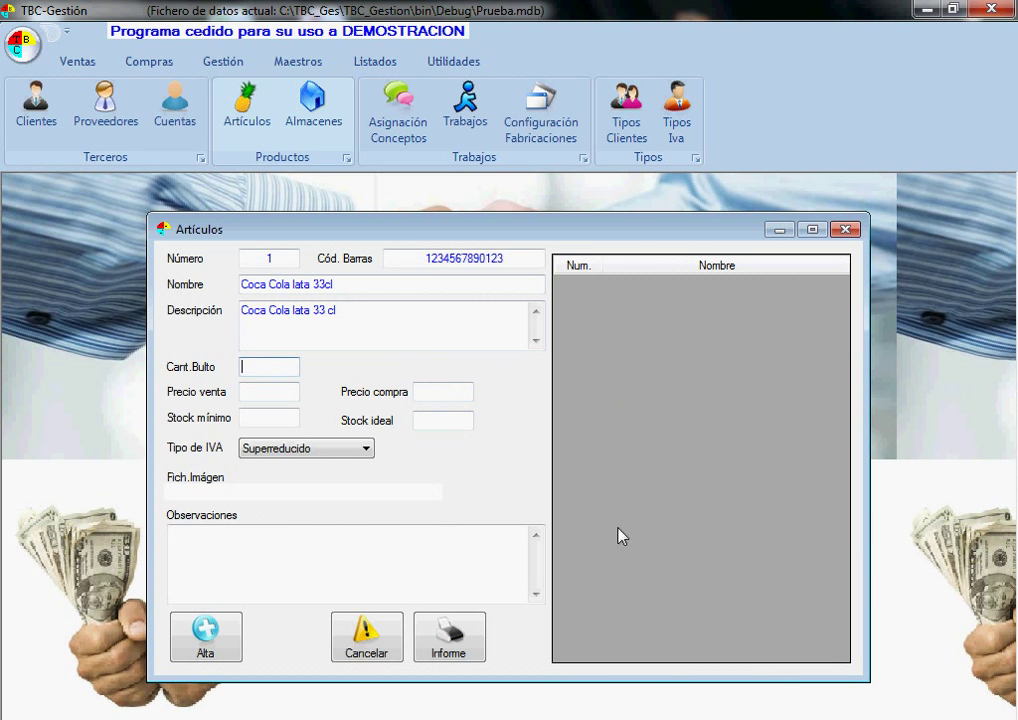
pyautogui.write('24')
pyautogui.press('Tab')
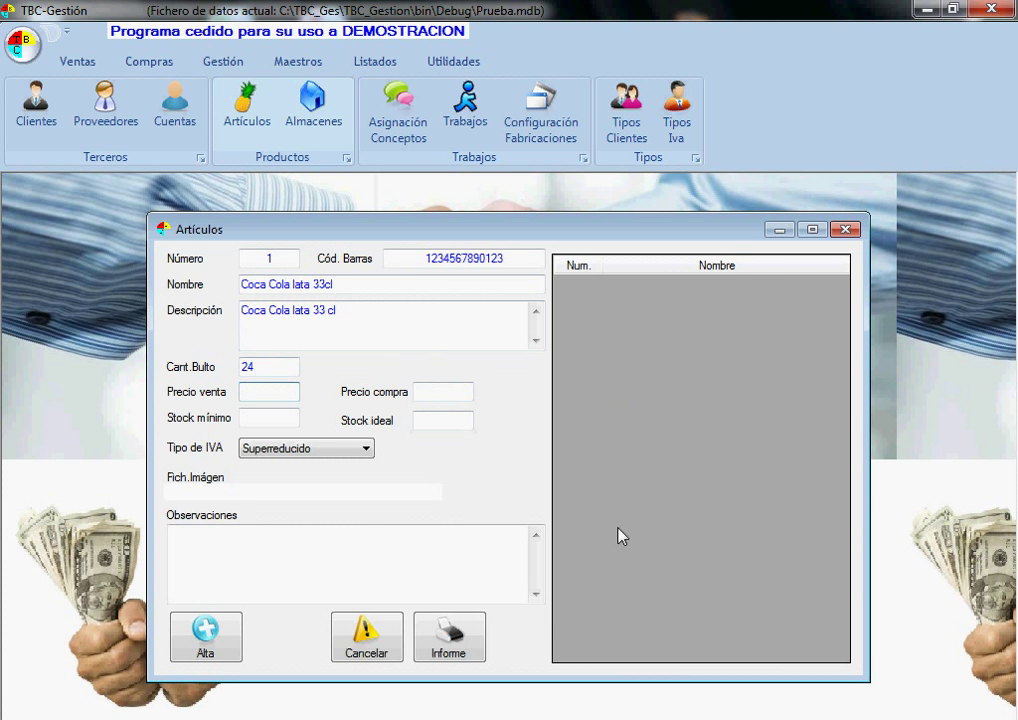
pyautogui.write('0.65')
pyautogui.press('Tab')
pyautogui.write('0.5')
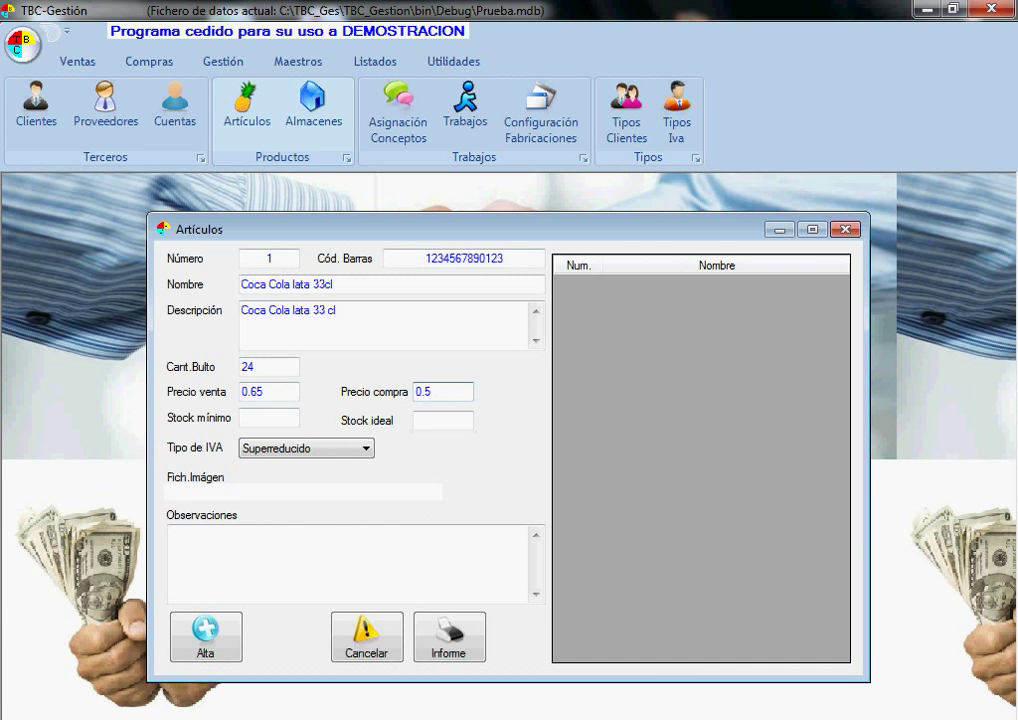
# Set the article's Stock mínimo to 240, Stock ideal to 480 and Tipo de IVA to Reducido.
pyautogui.press('Tab')
pyautogui.write('240')
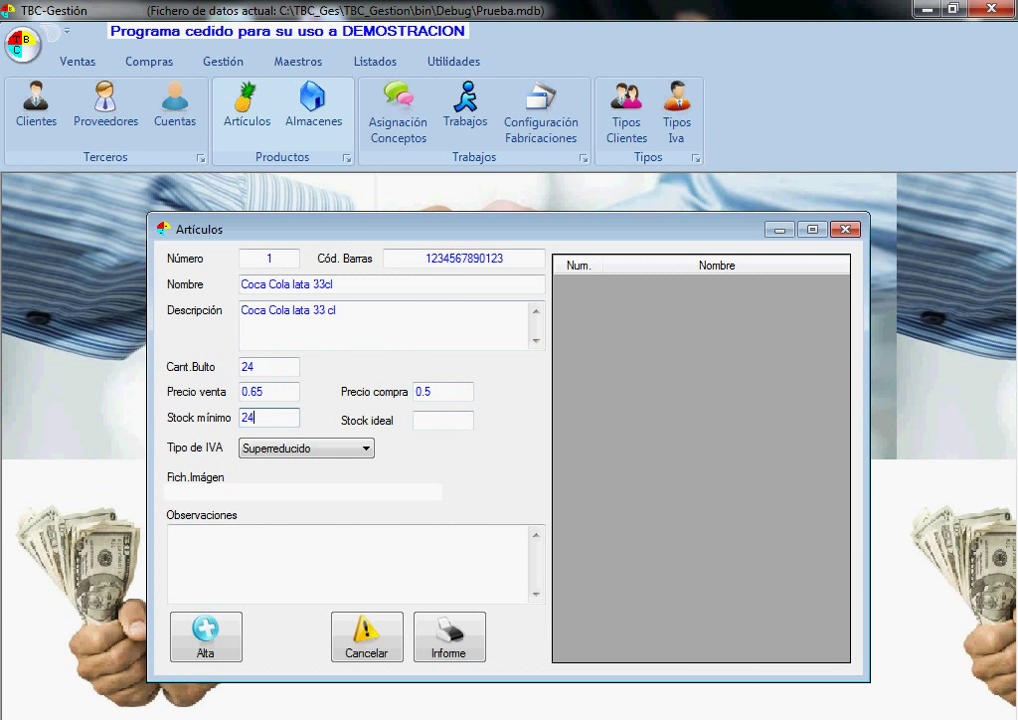
pyautogui.press('Tab')
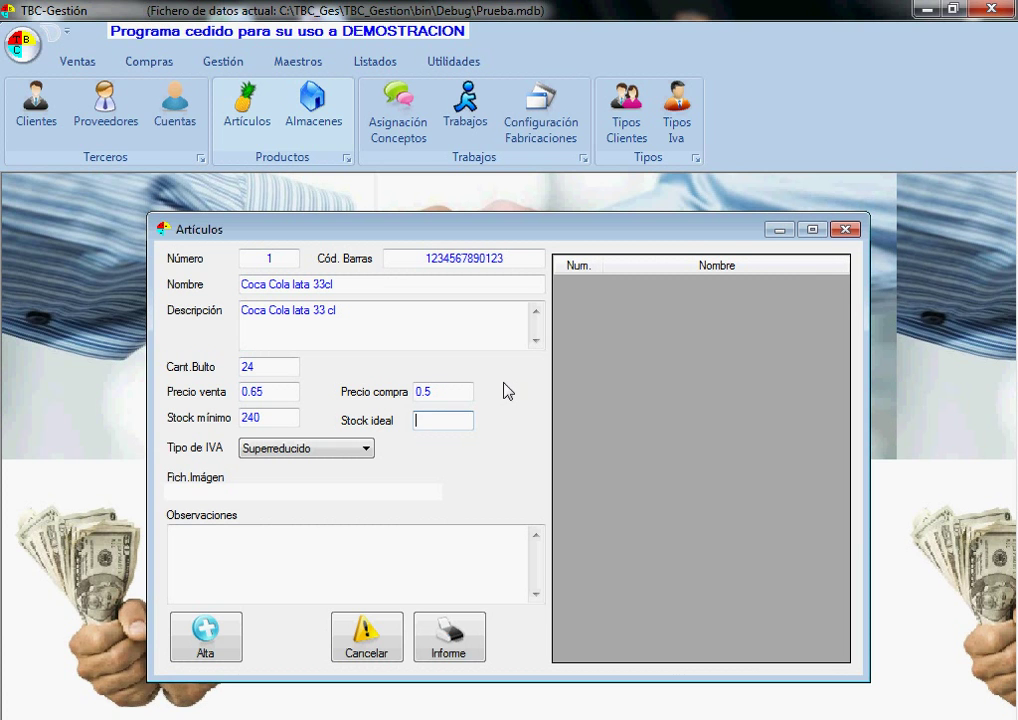
pyautogui.write('480')
pyautogui.click(328, 448)
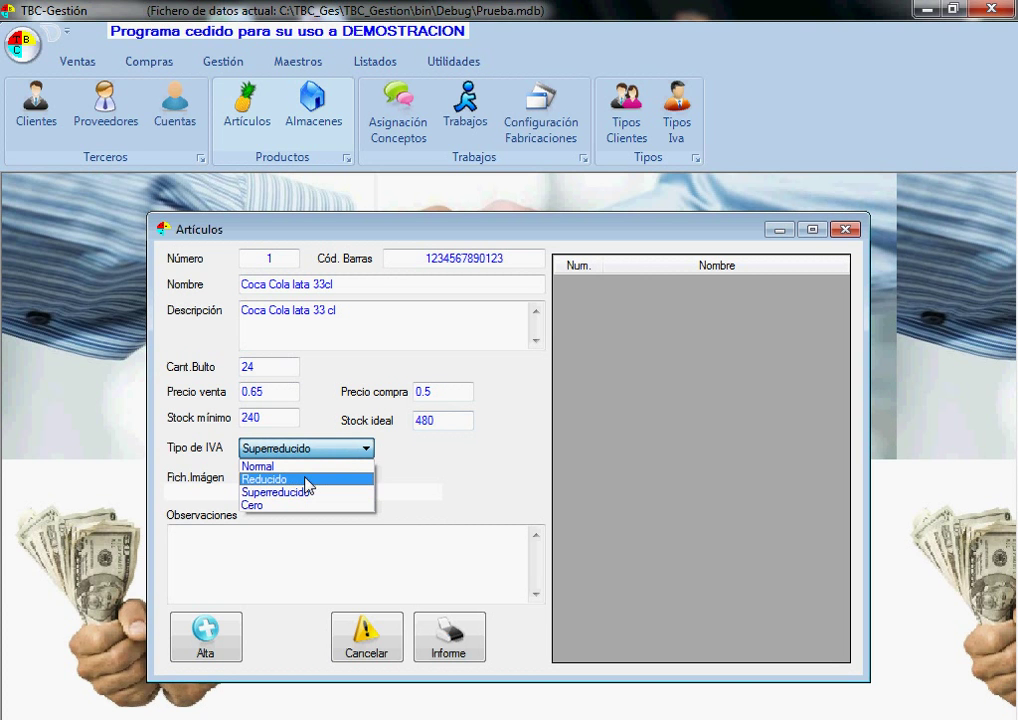
pyautogui.click(303, 480)
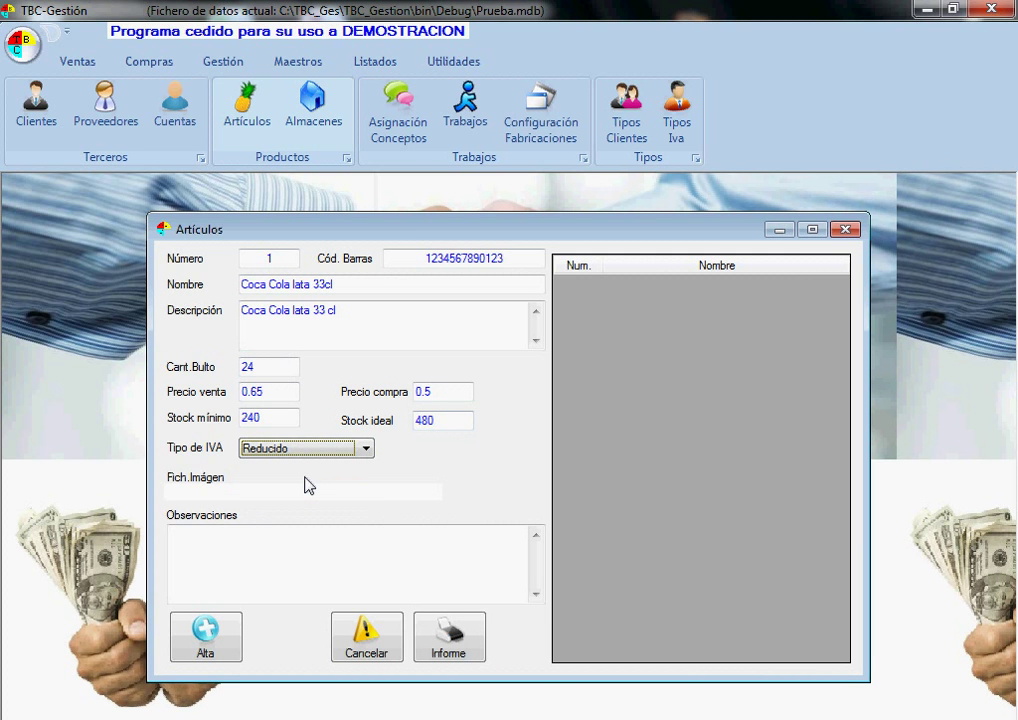
# Assign the Coca Cola can picture from the Fotos folder as the article's image and register the article.
pyautogui.moveTo(307, 500)
pyautogui.moveTo(500, 492)
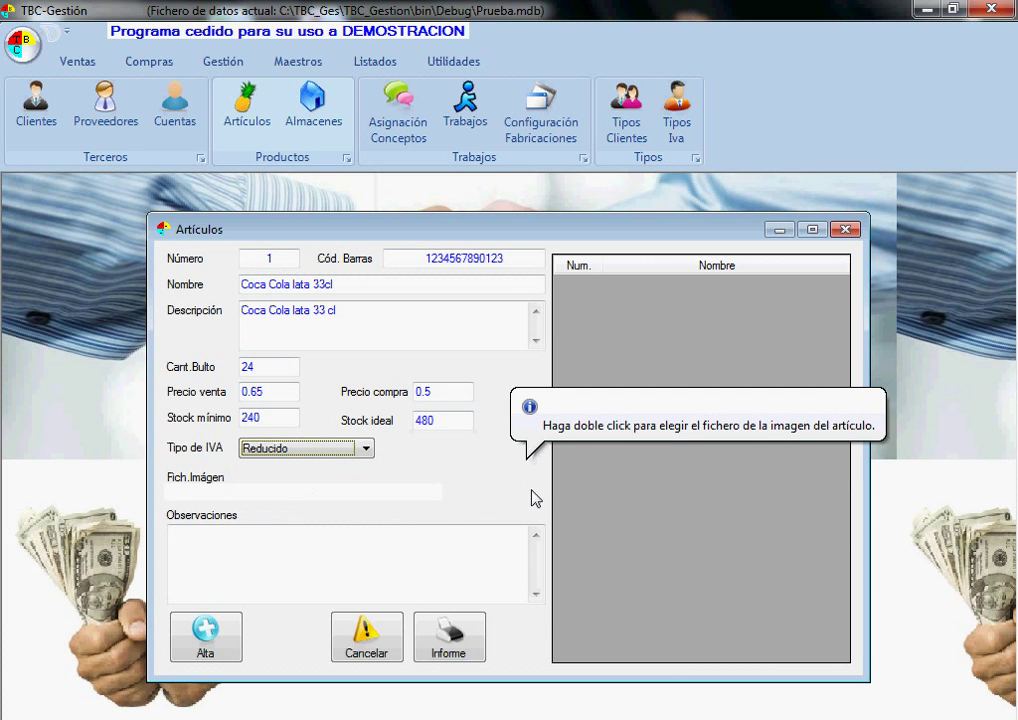
pyautogui.doubleClick(513, 482)
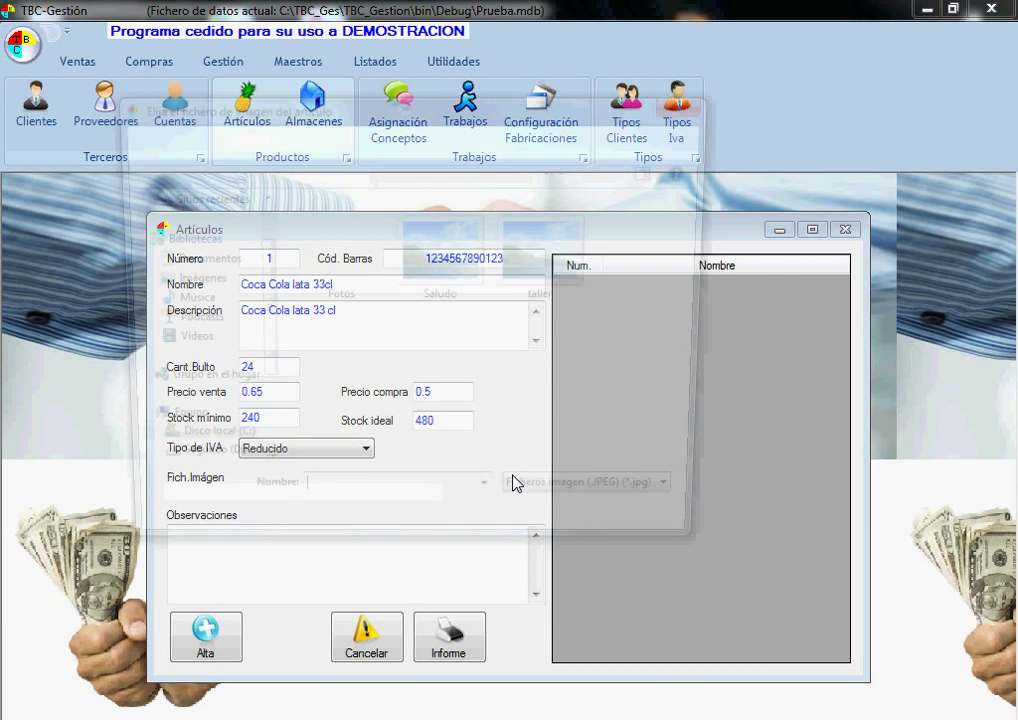
pyautogui.doubleClick(318, 258)
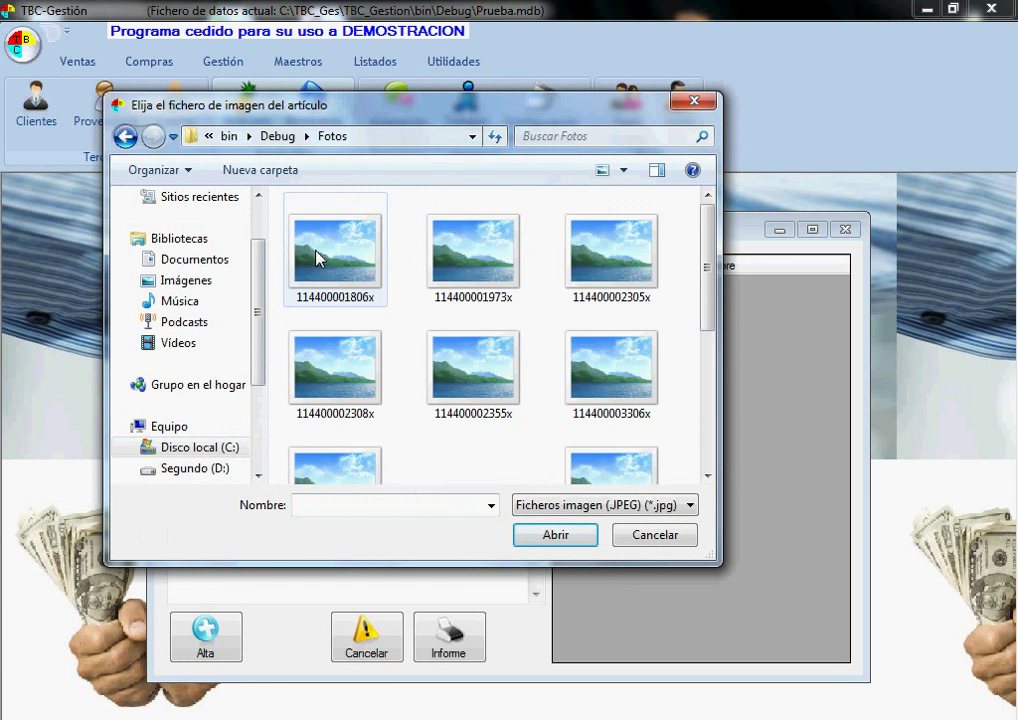
pyautogui.scroll(-2, 636, 409)
pyautogui.doubleClick(612, 420)
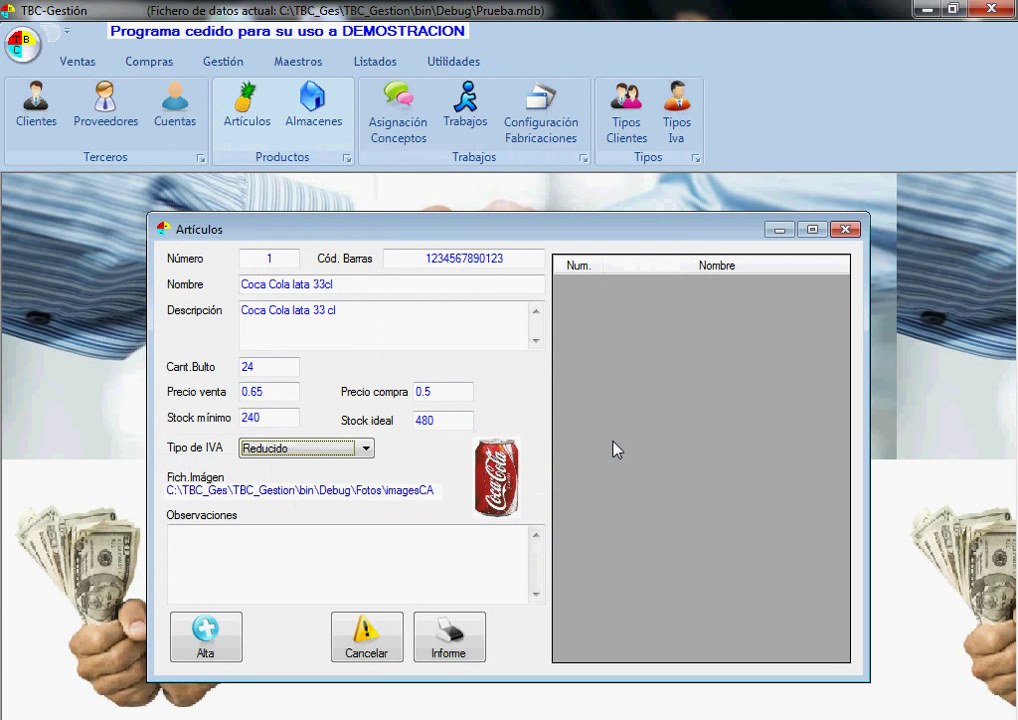
pyautogui.click(322, 561)
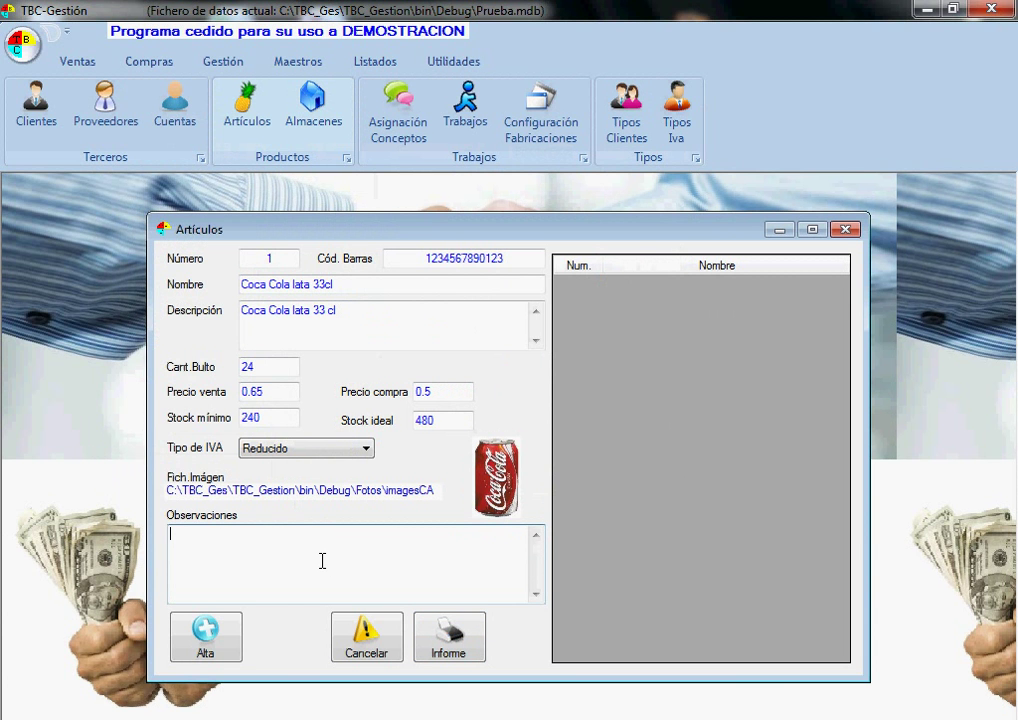
pyautogui.click(223, 654)
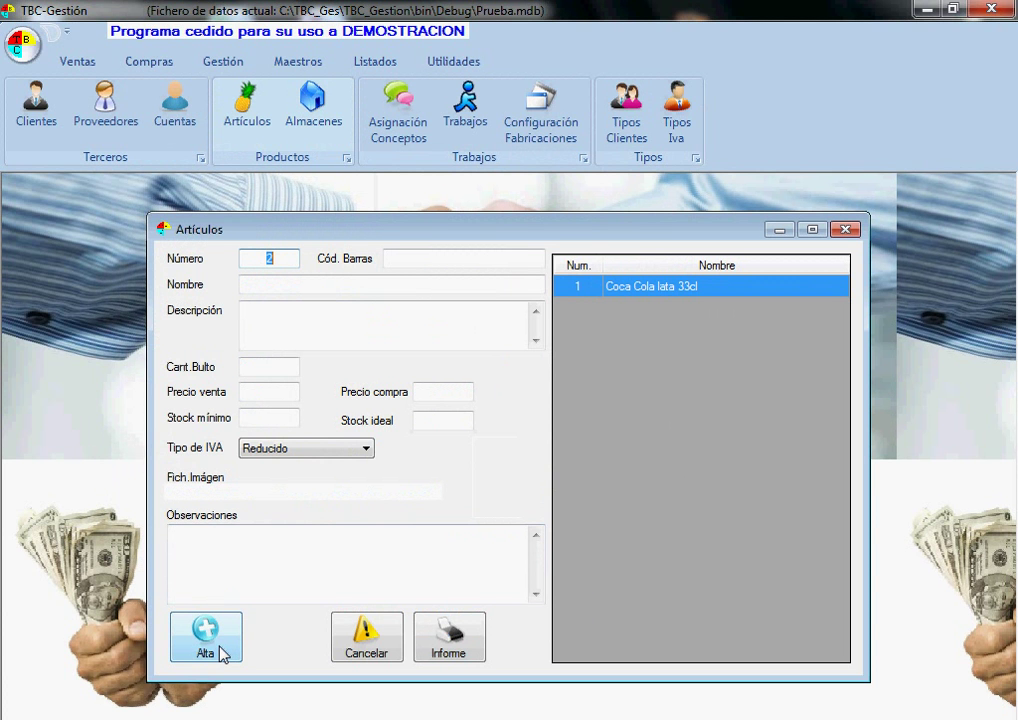
# Open the Coca Cola lata 33cl record, request its deletion but decline it, and close the Artículos form.
pyautogui.doubleClick(670, 290)
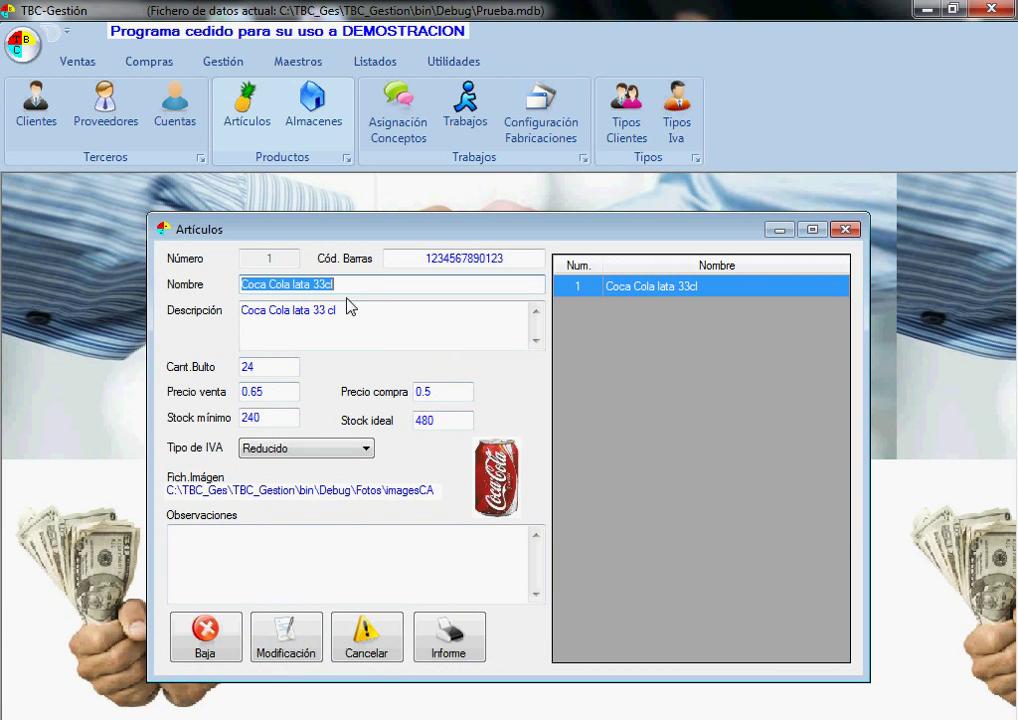
pyautogui.click(211, 648)
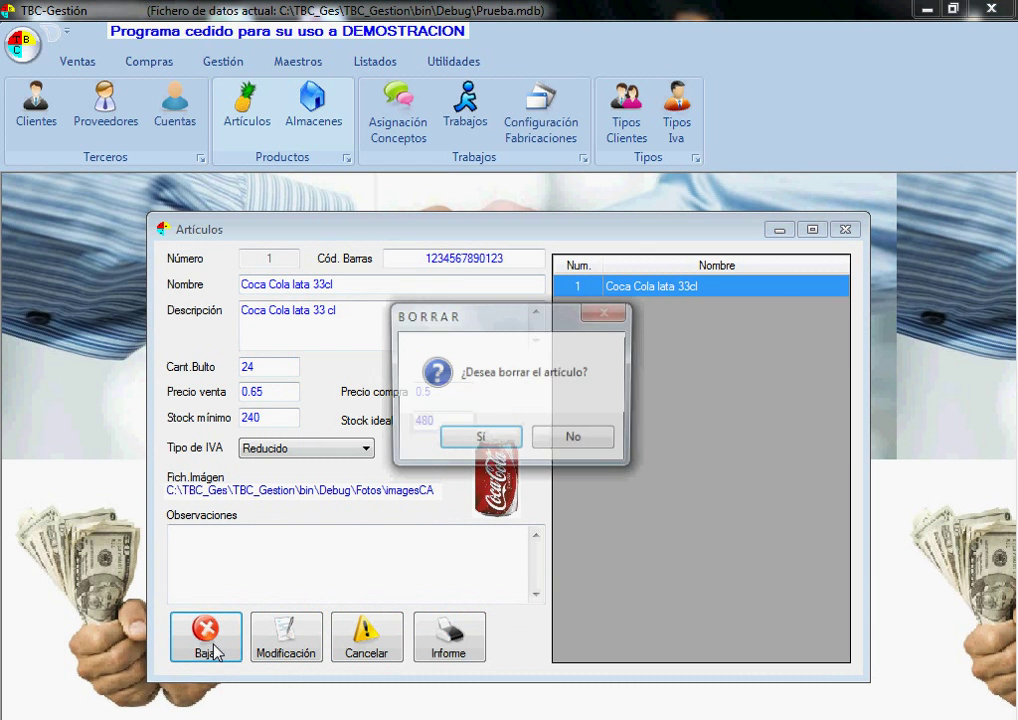
pyautogui.click(594, 446)
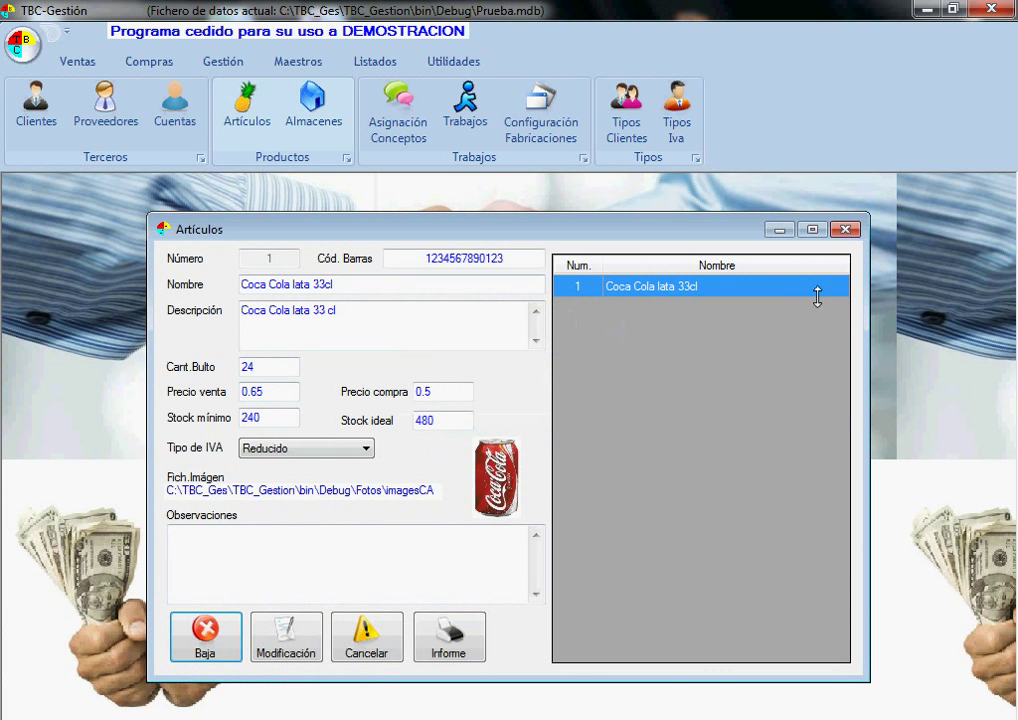
pyautogui.click(846, 231)
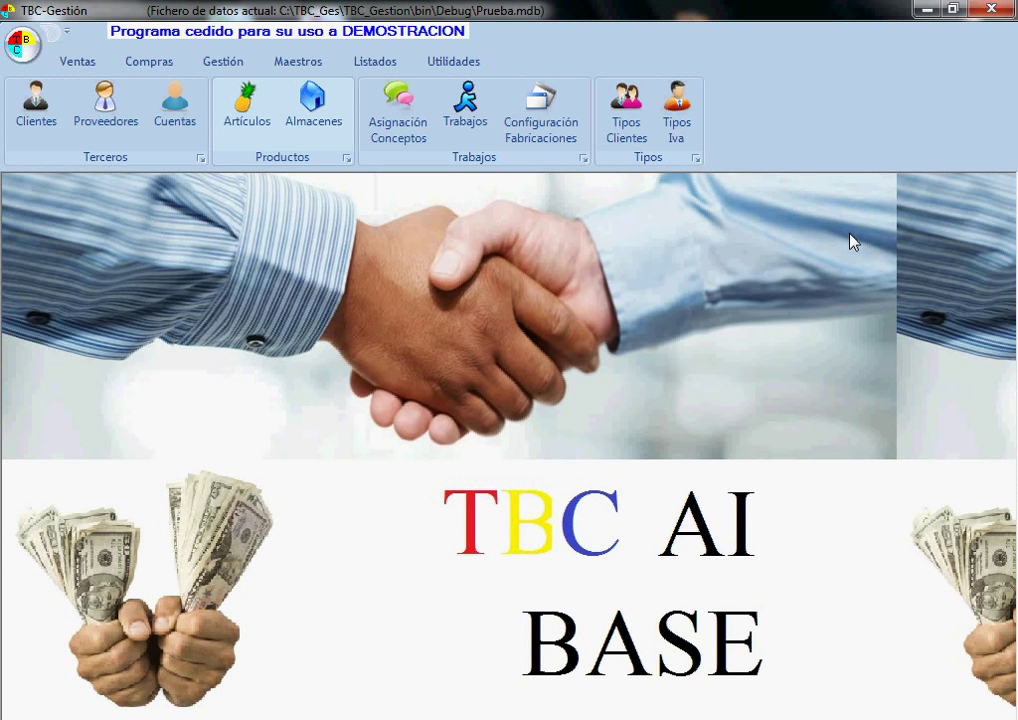
# Open the Clientes form and check the available options for the client's Tipo.
pyautogui.click(35, 118)
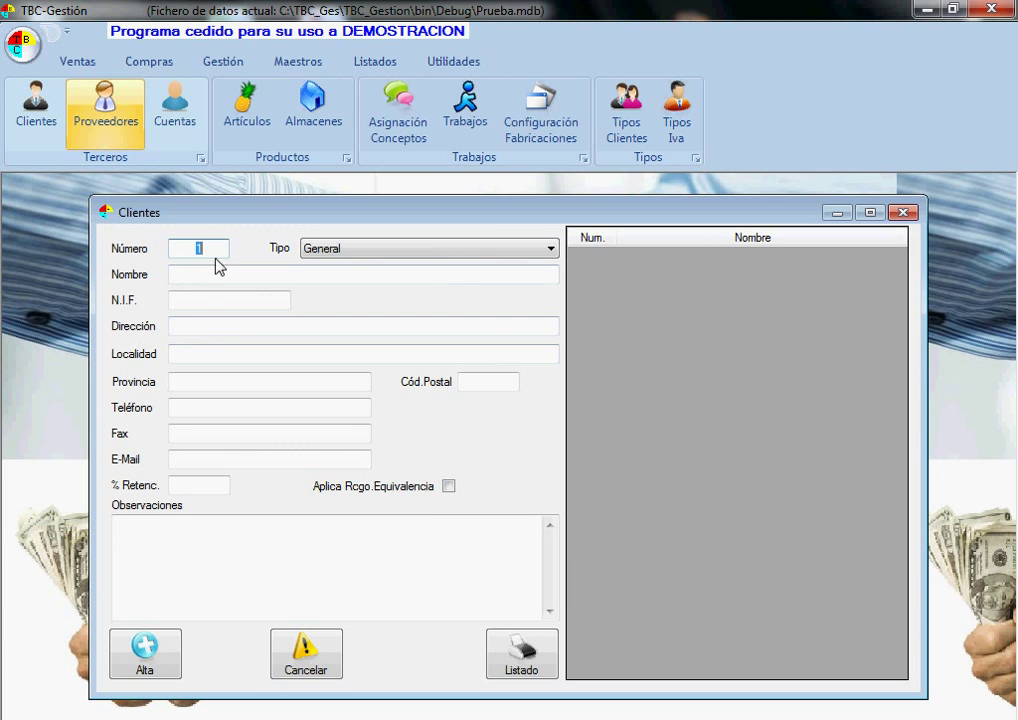
pyautogui.click(481, 255)
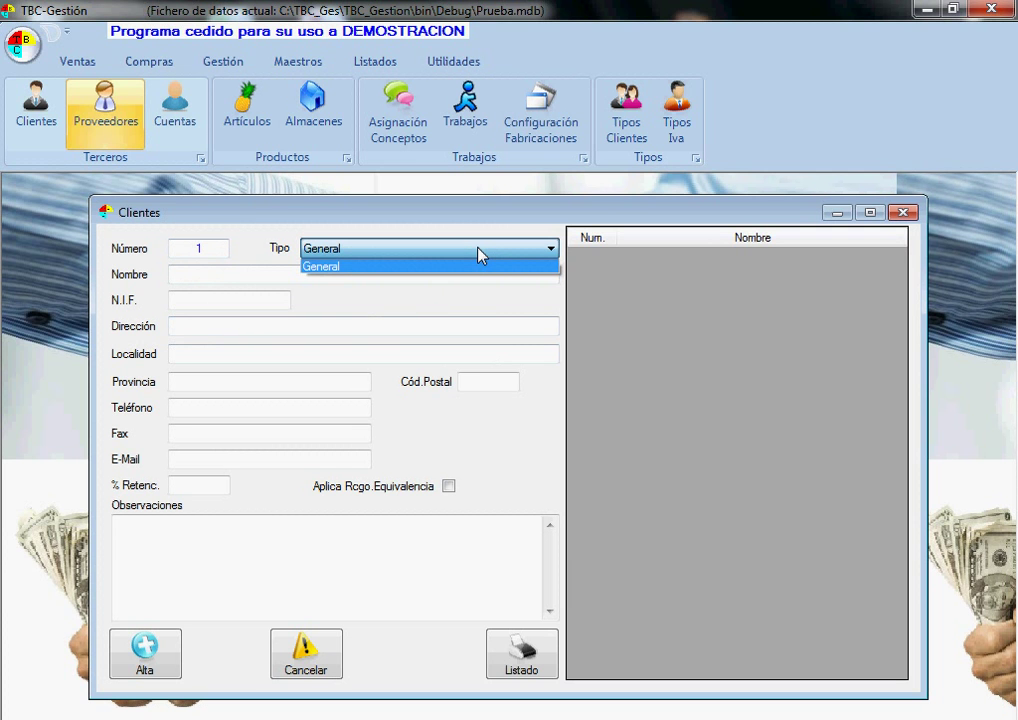
pyautogui.click(484, 252)
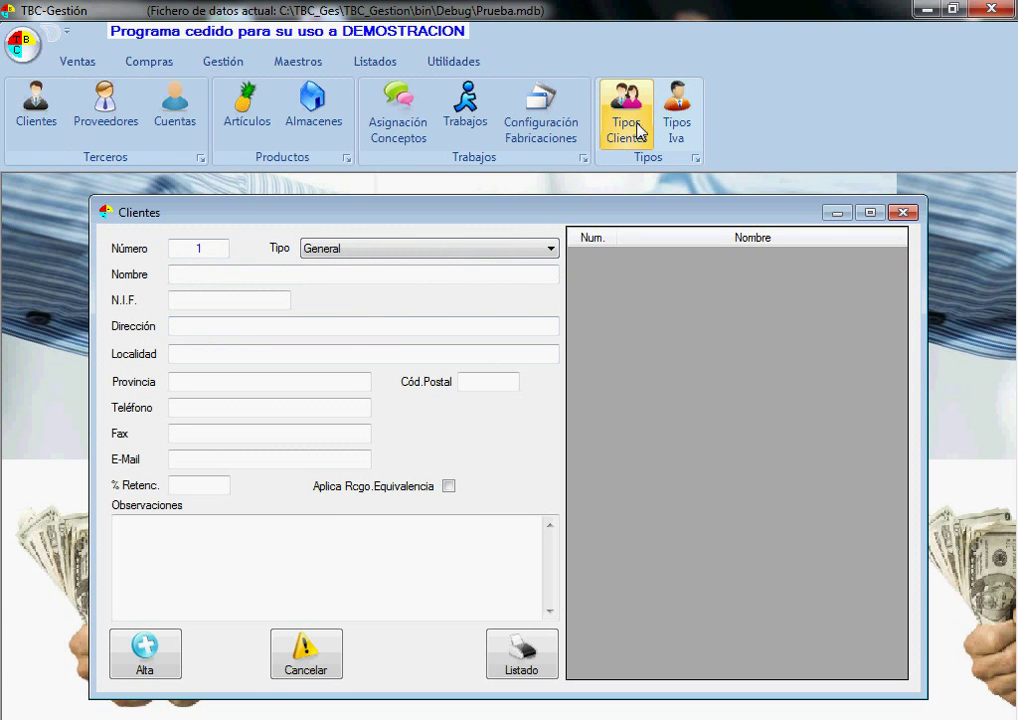
# Enter Cliente nº 1 as the new client's Nombre and fill in the N.I.F. and Dirección.
pyautogui.click(252, 276)
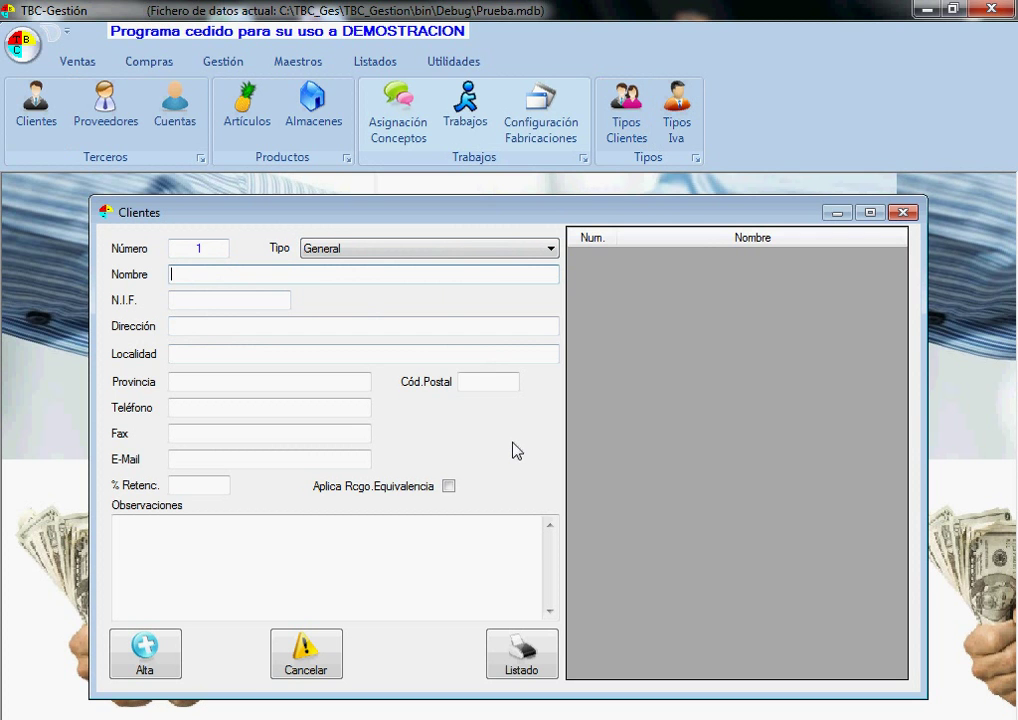
pyautogui.write('Cliente nº 1')
pyautogui.press('Tab')
pyautogui.write('11111111A')
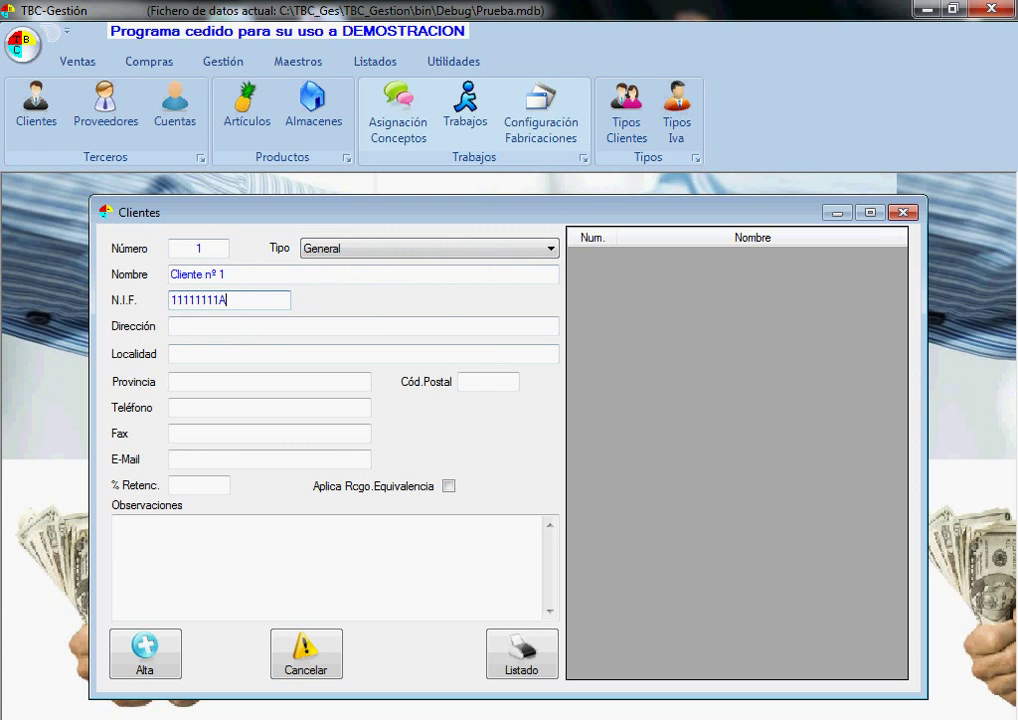
pyautogui.press('Tab')
pyautogui.write('Direc')
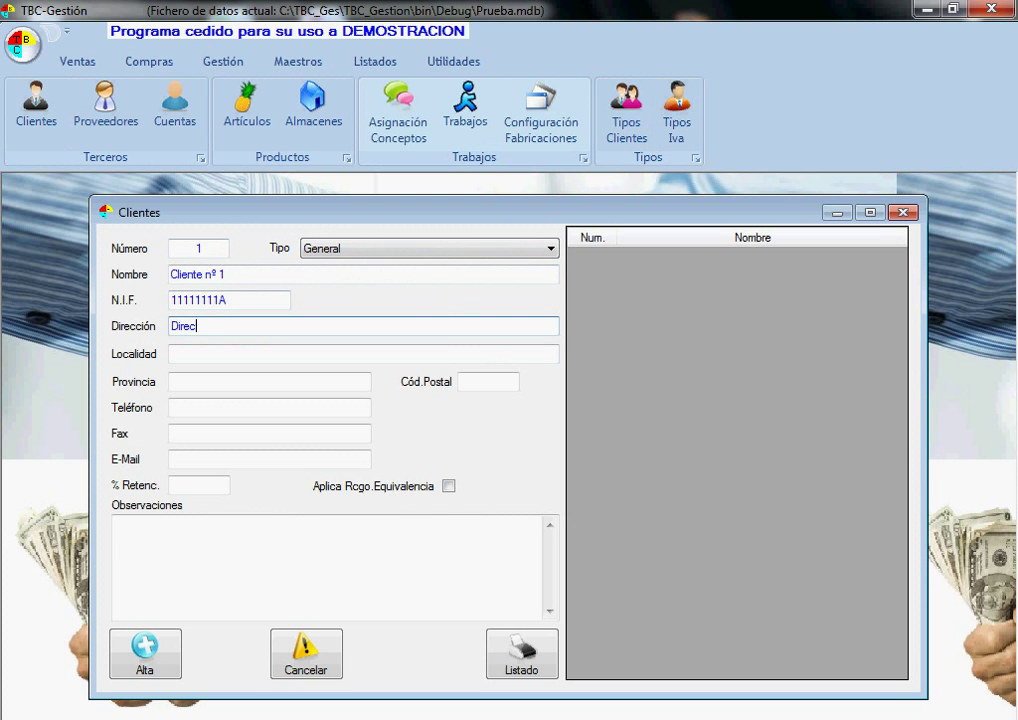
pyautogui.write(' Cliente nº 1')
# Set the client's Localidad to "Localidad clte nº 1" and Provincia to "Provincia".
pyautogui.press('Tab')
pyautogui.write('L')
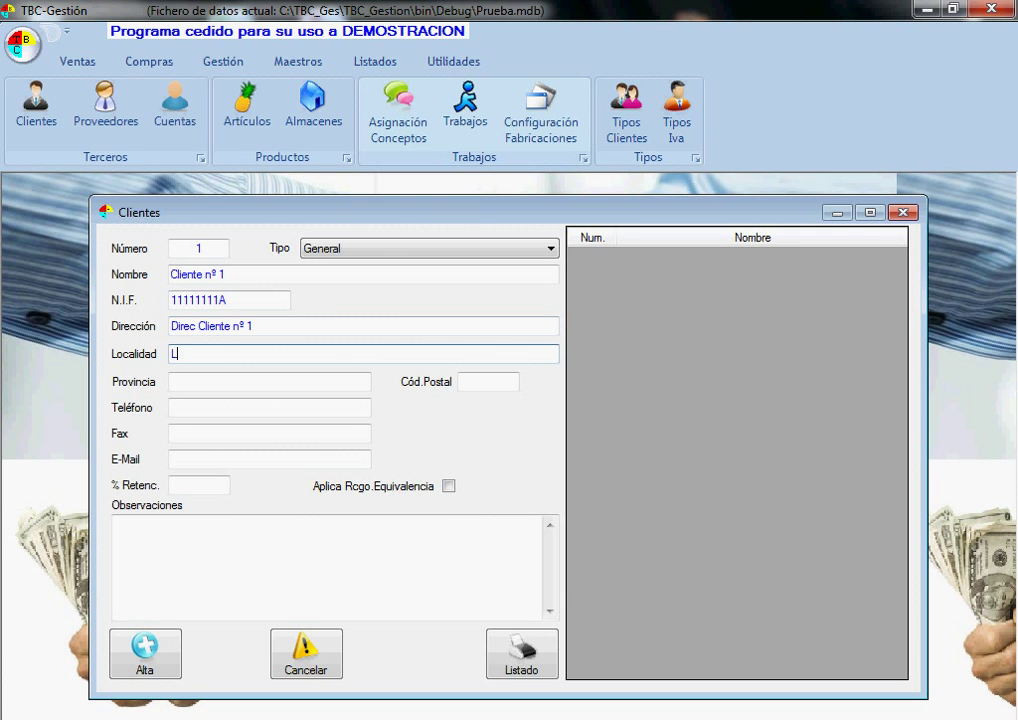
pyautogui.write('ocalidad clte nº 1')
pyautogui.press('Tab')
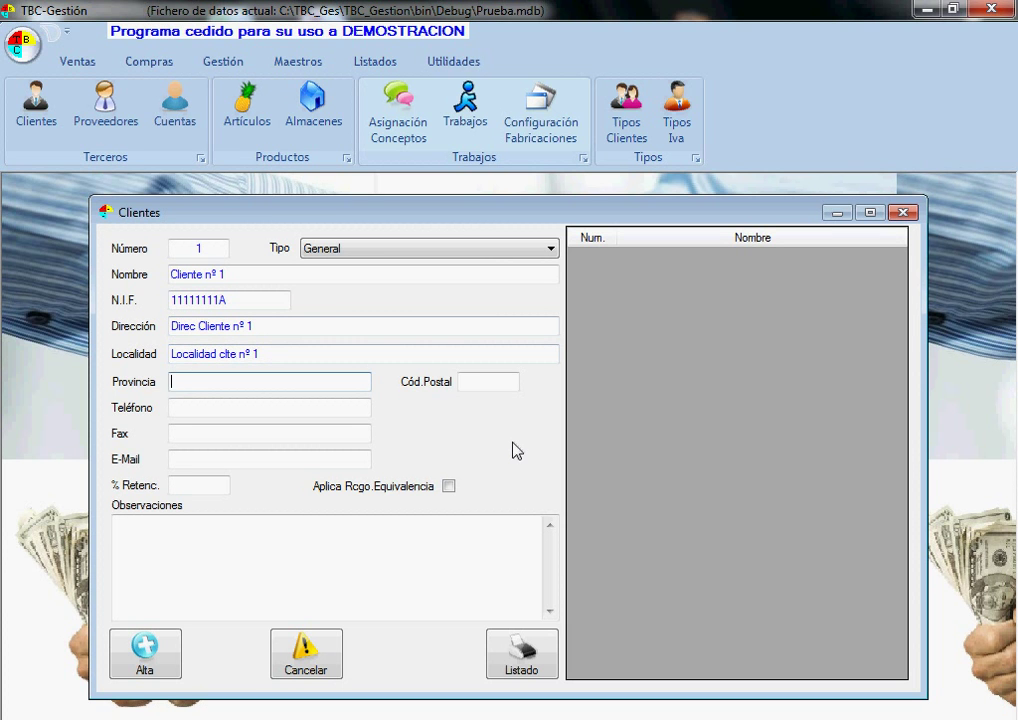
pyautogui.write('Provincia')
pyautogui.press('Tab')
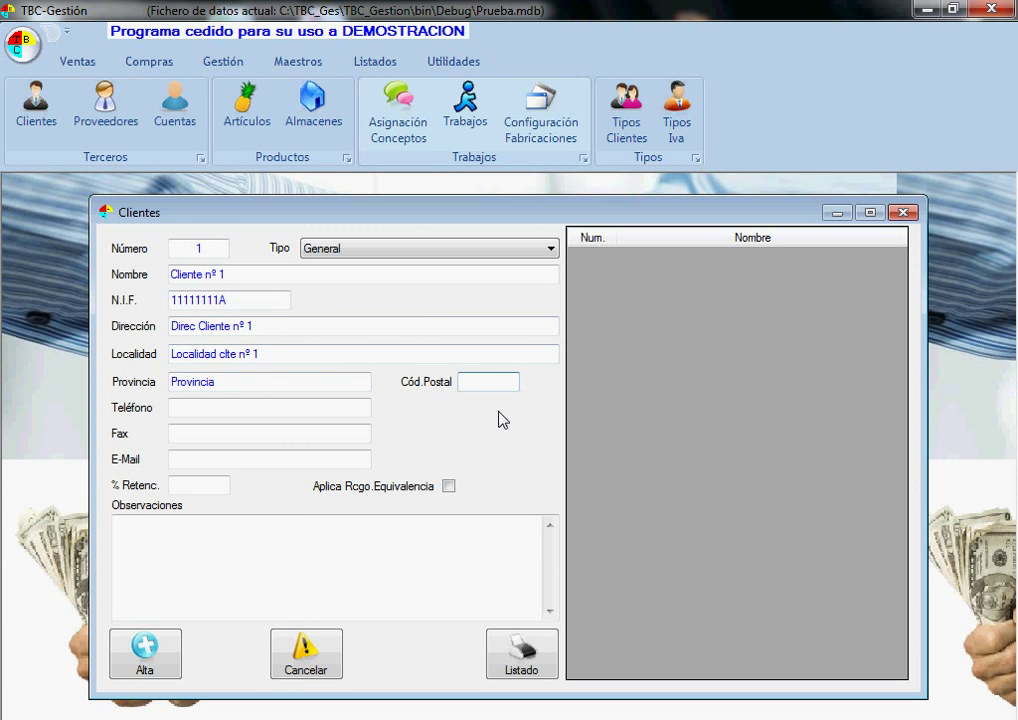
# Enable Aplica Rcgo.Equivalencia for the client, leaving % Retenc. blank, and register the client.
pyautogui.click(200, 485)
pyautogui.click(449, 486)
pyautogui.click(150, 660)
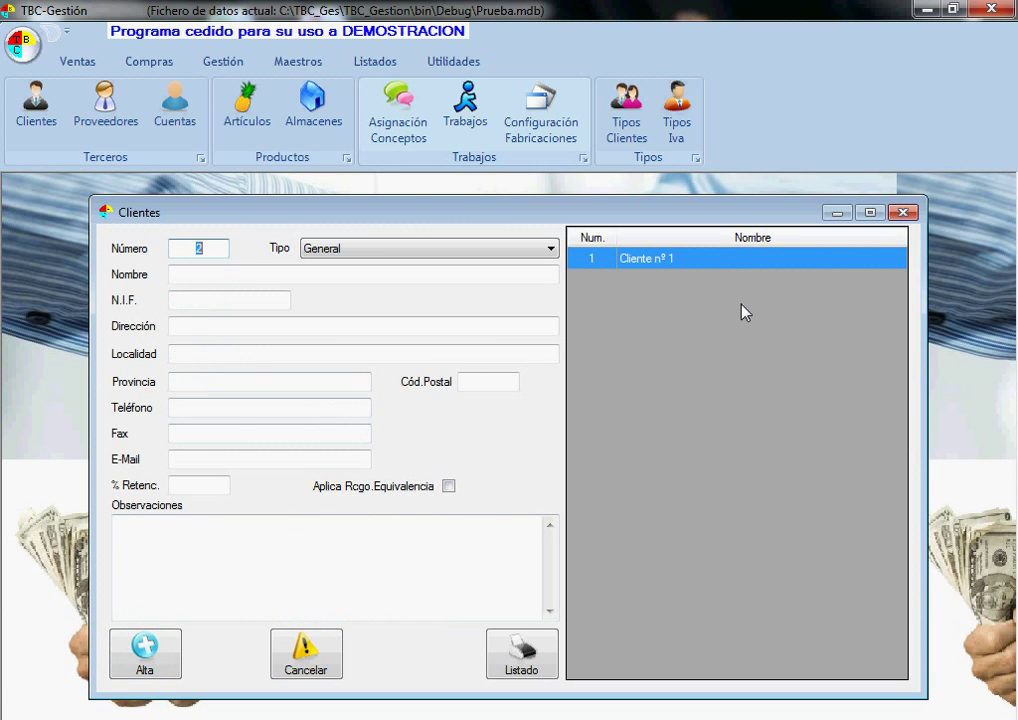
# Review the Cliente nº 1 record and the blank Proveedores form, closing each form after viewing it.
pyautogui.click(650, 260)
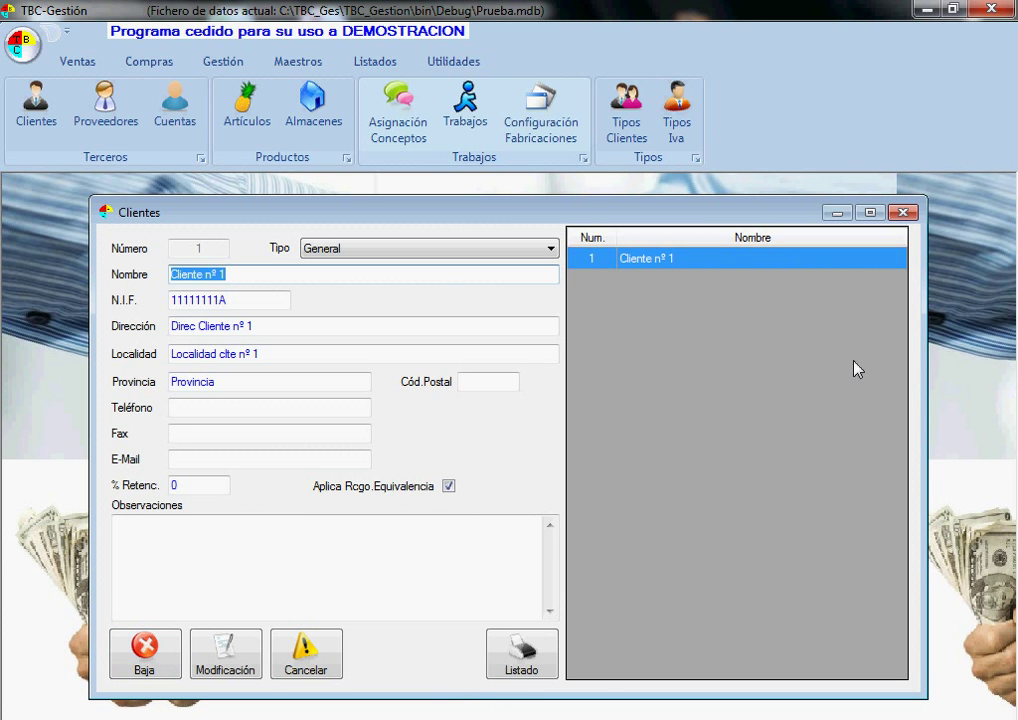
pyautogui.click(904, 213)
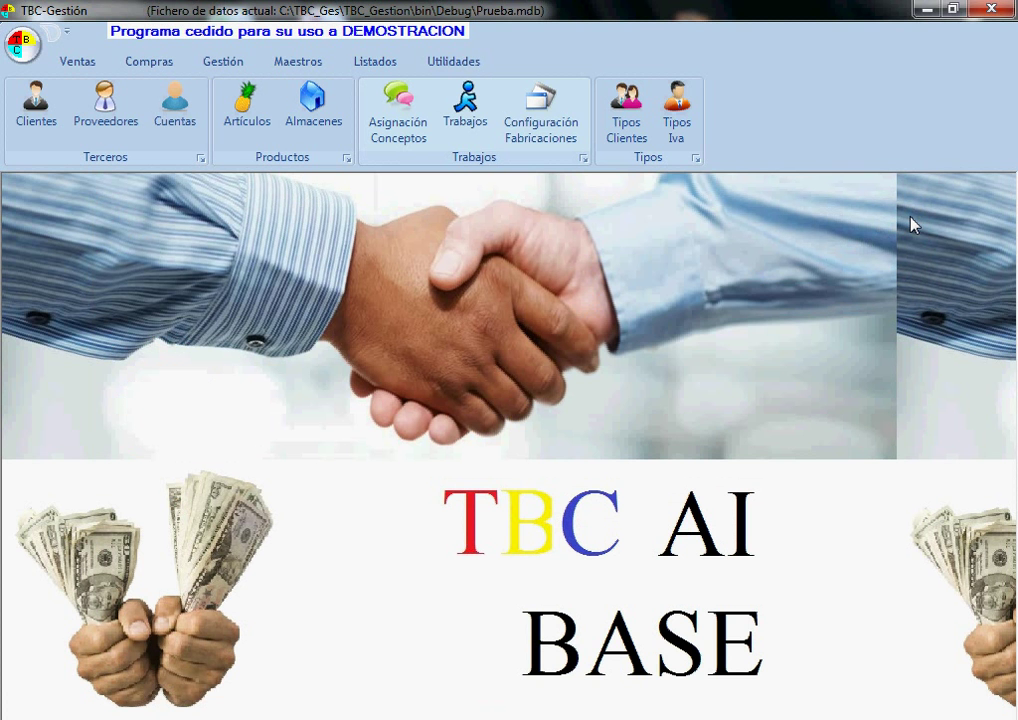
pyautogui.click(100, 115)
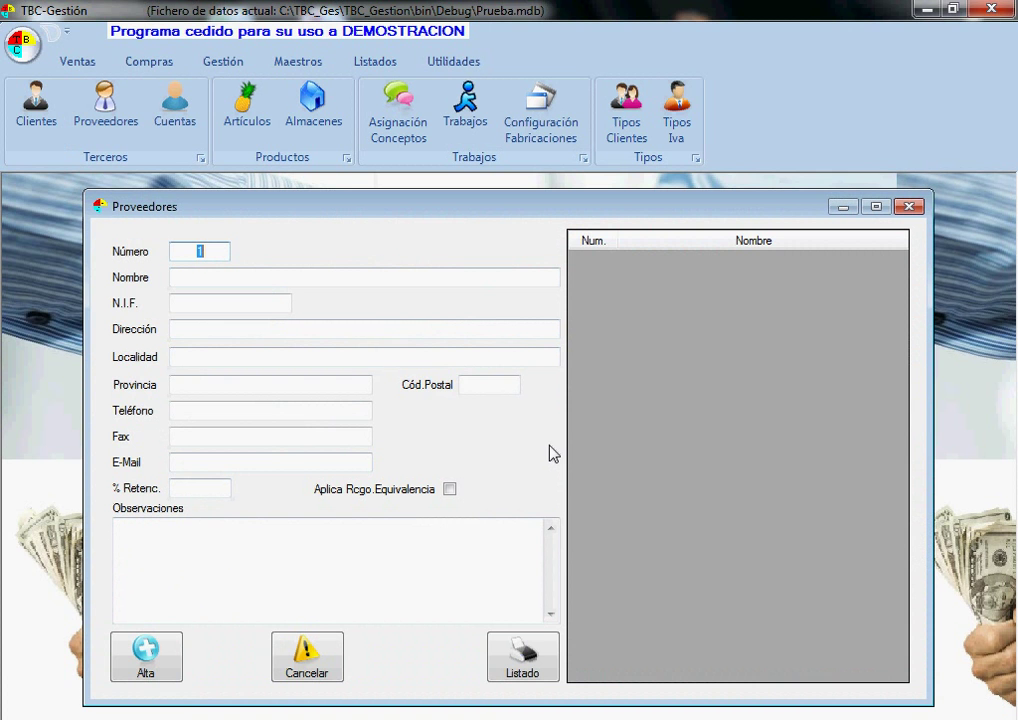
pyautogui.click(917, 208)
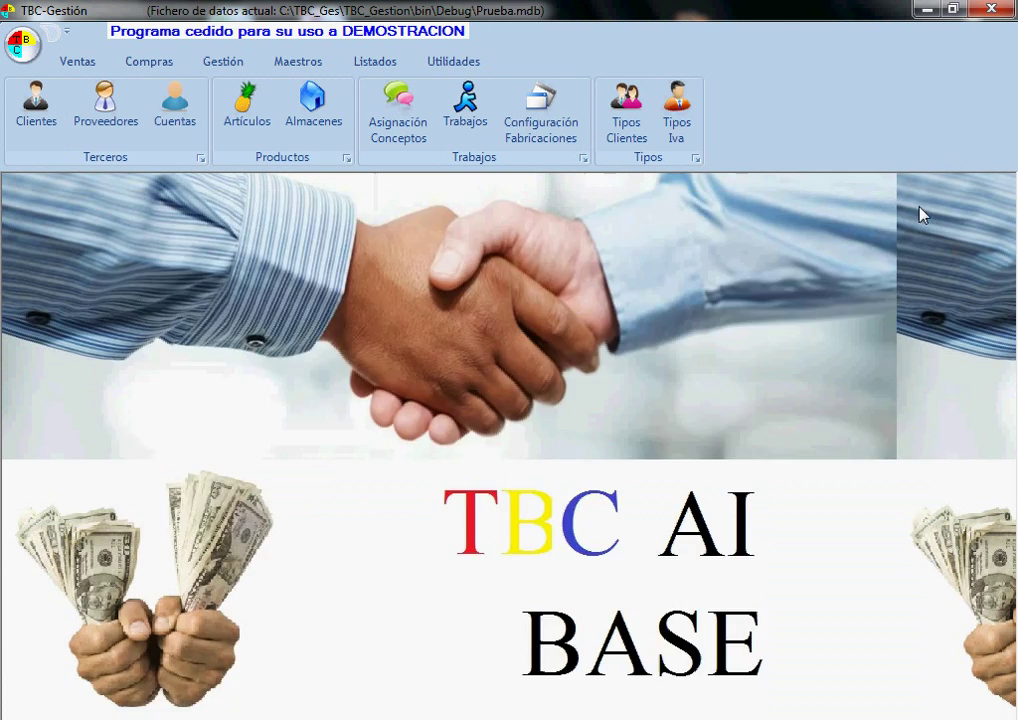
# Open the Cuentas form and register account number 1 as "Caja, euros" with type Otras cuentas.
pyautogui.click(175, 106)
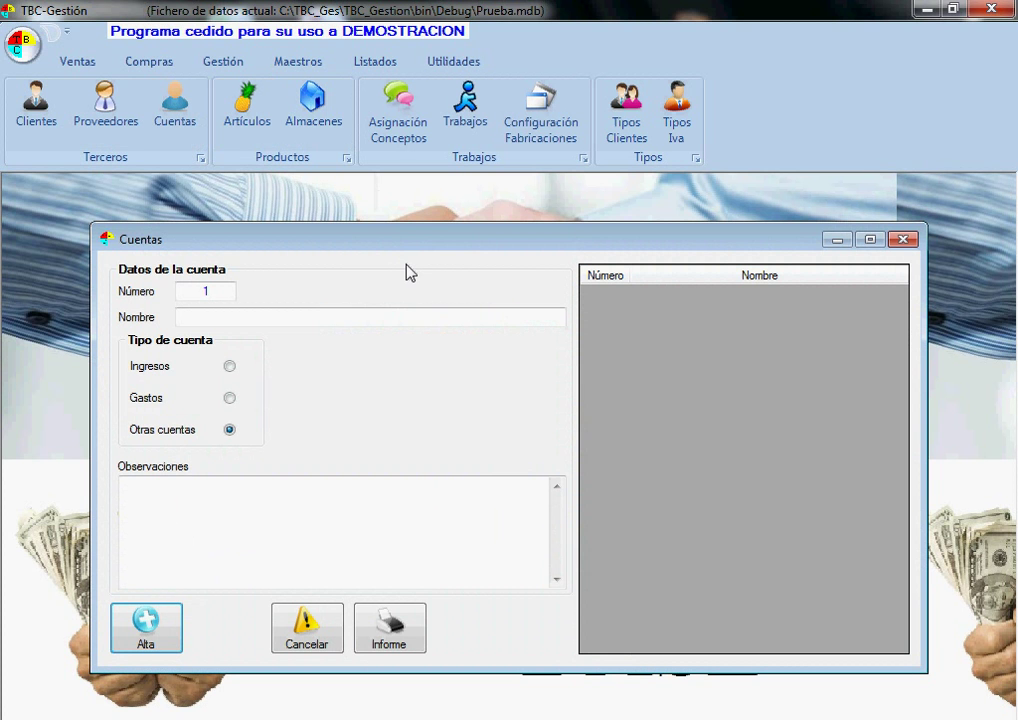
pyautogui.click(227, 291)
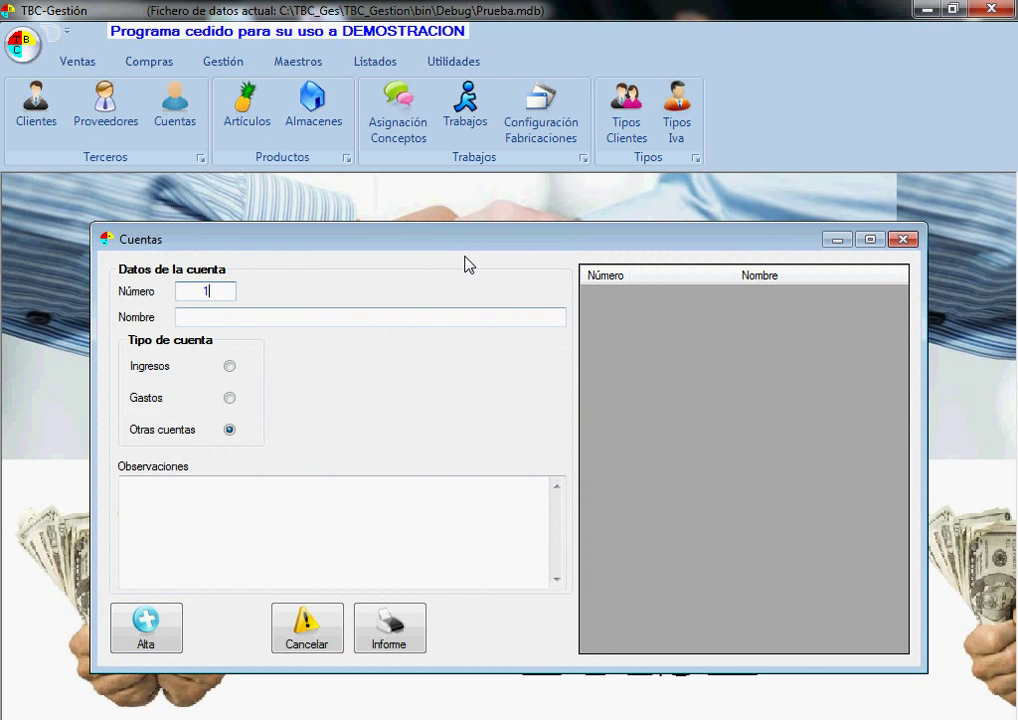
pyautogui.click(354, 319)
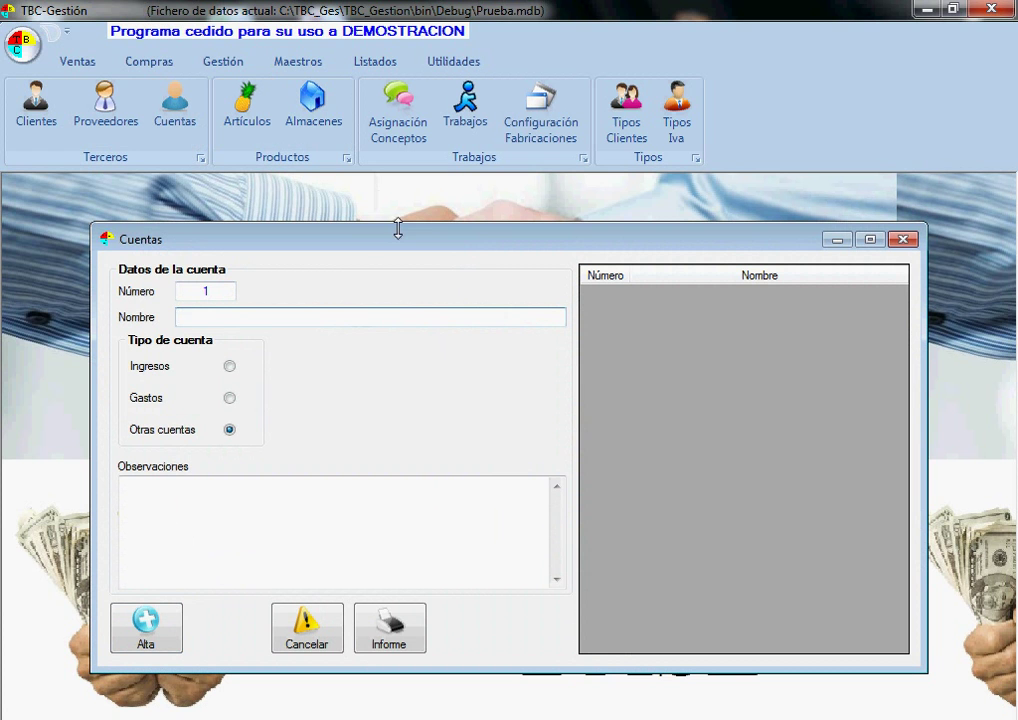
pyautogui.write('Caja, eutos')
pyautogui.press('BackSpace')
pyautogui.press('BackSpace')
pyautogui.press('BackSpace')
pyautogui.write('ros')
pyautogui.click(176, 647)
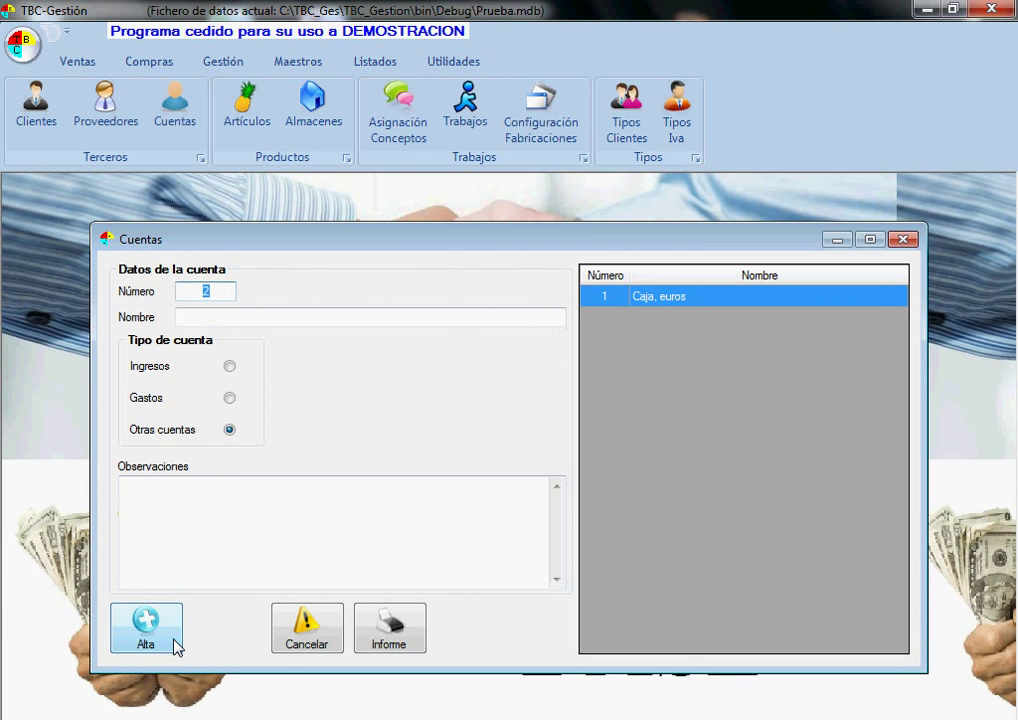
# Register account number 2 as "Banco nuestro" with type Otras cuentas.
pyautogui.press('Tab')
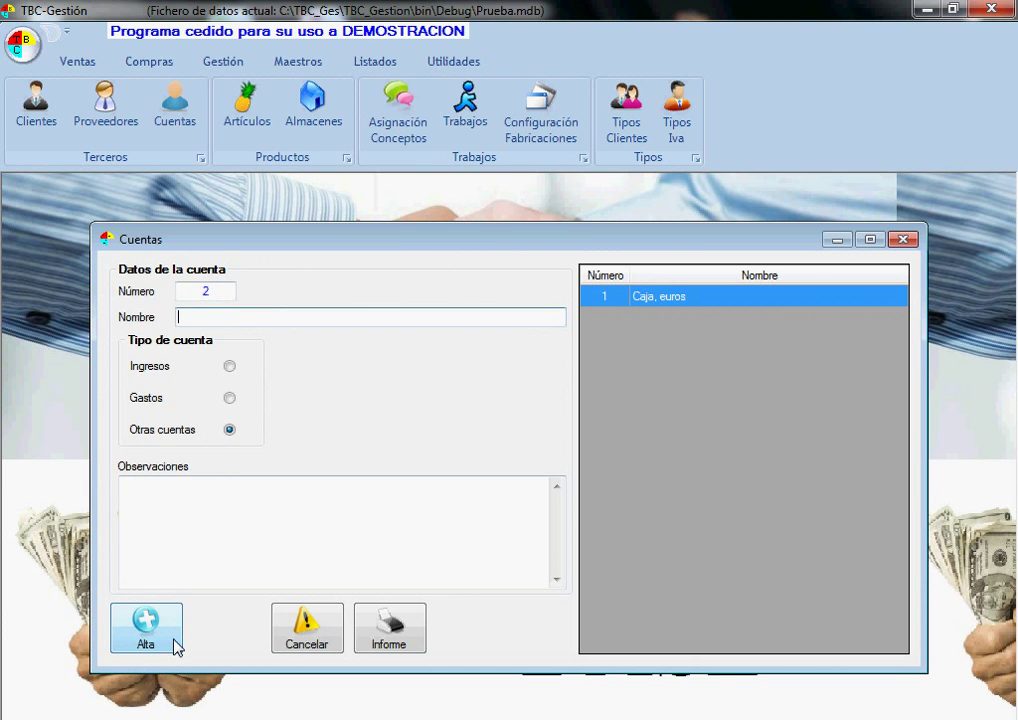
pyautogui.write('Banco nuestro')
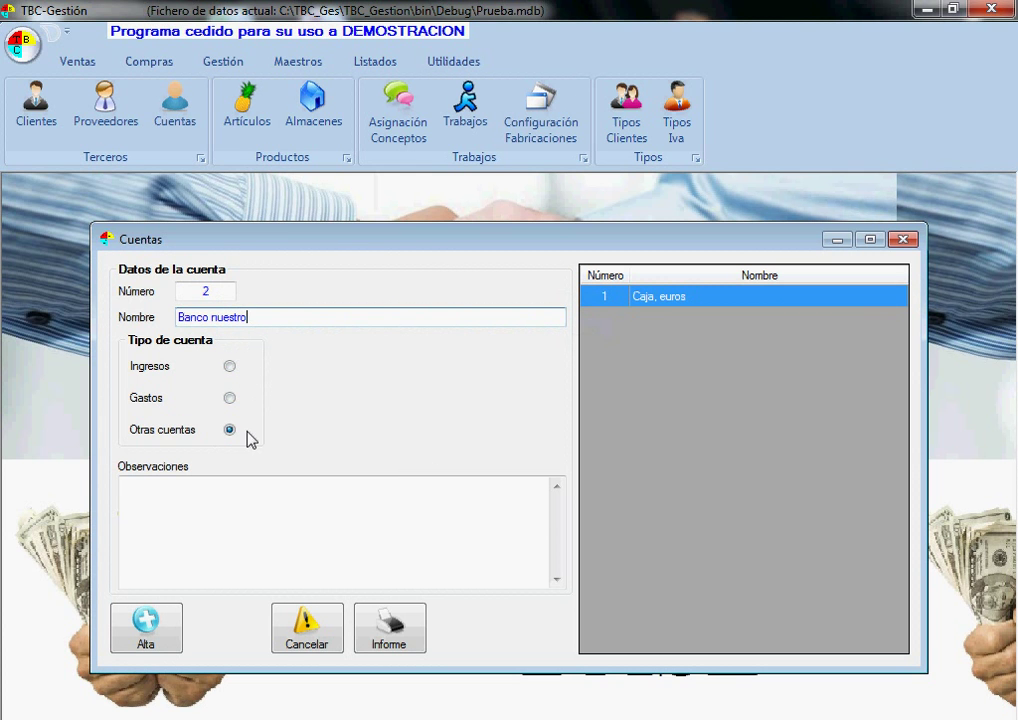
pyautogui.click(147, 622)
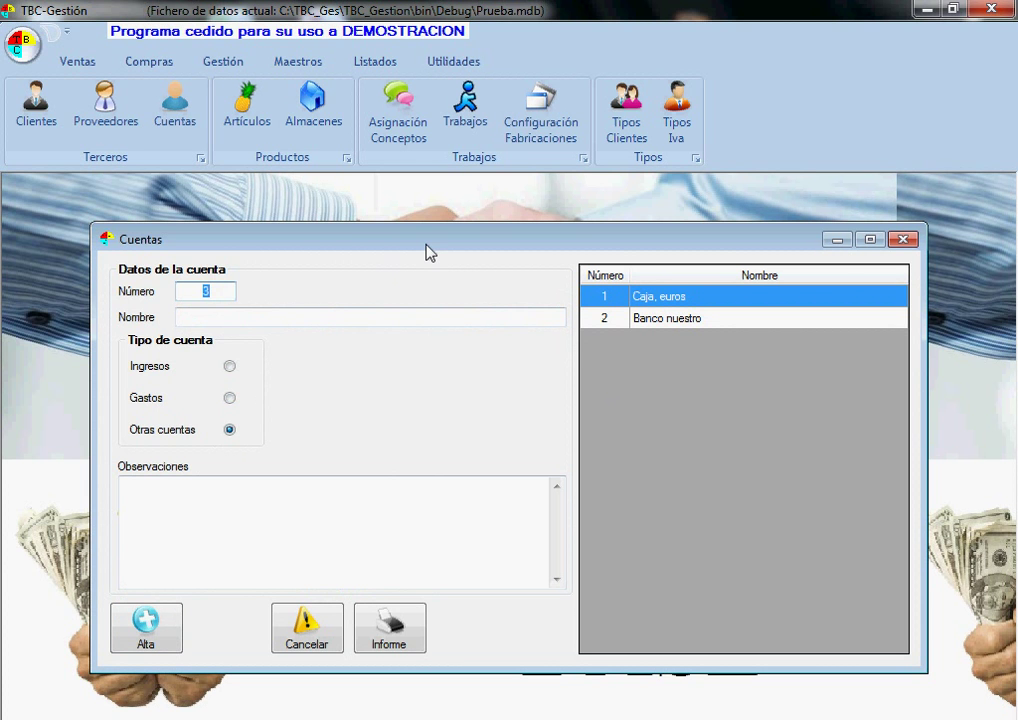
# Register account number 3 as "Sueldos y salarios" with type Gastos.
pyautogui.press('Tab')
pyautogui.write('Sue')
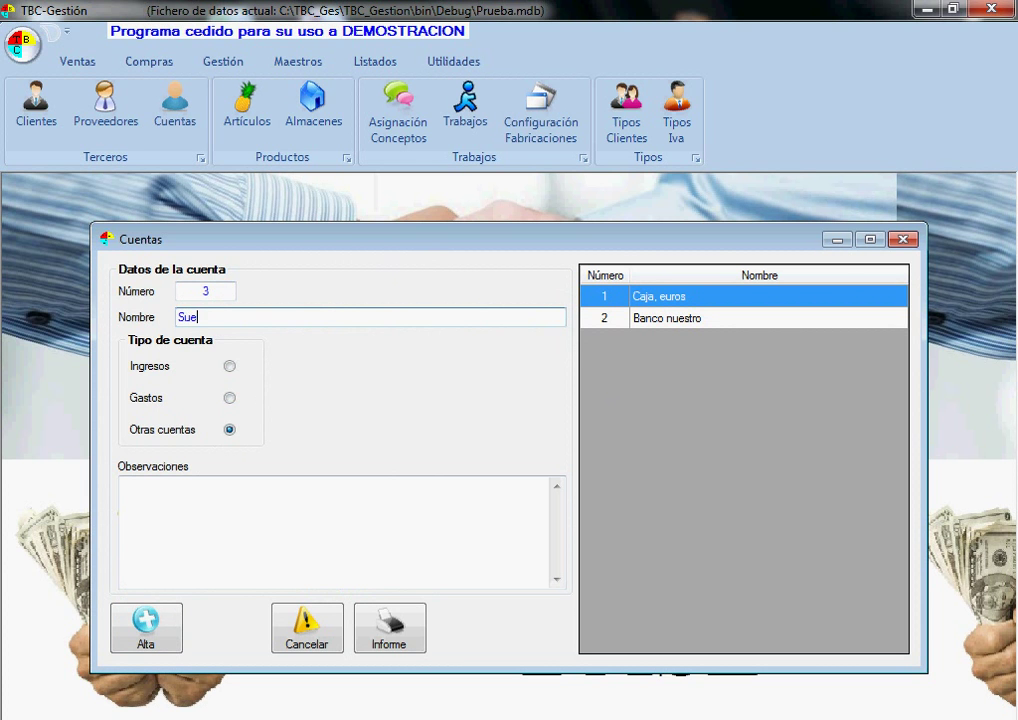
pyautogui.write('ldos y salarios')
pyautogui.press('Tab')
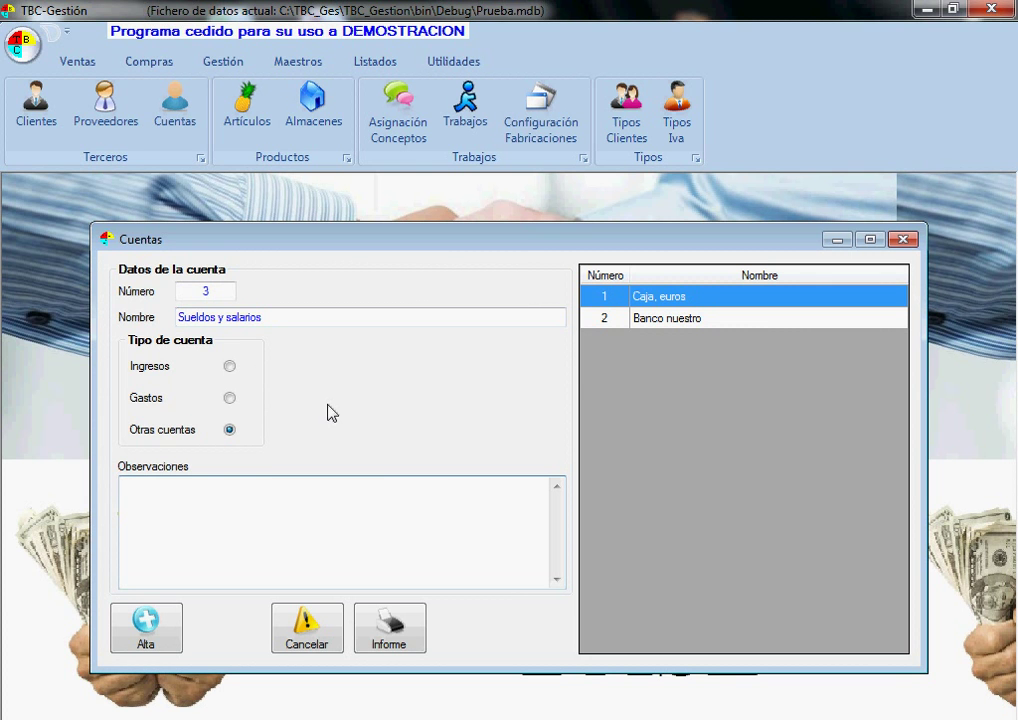
pyautogui.click(229, 400)
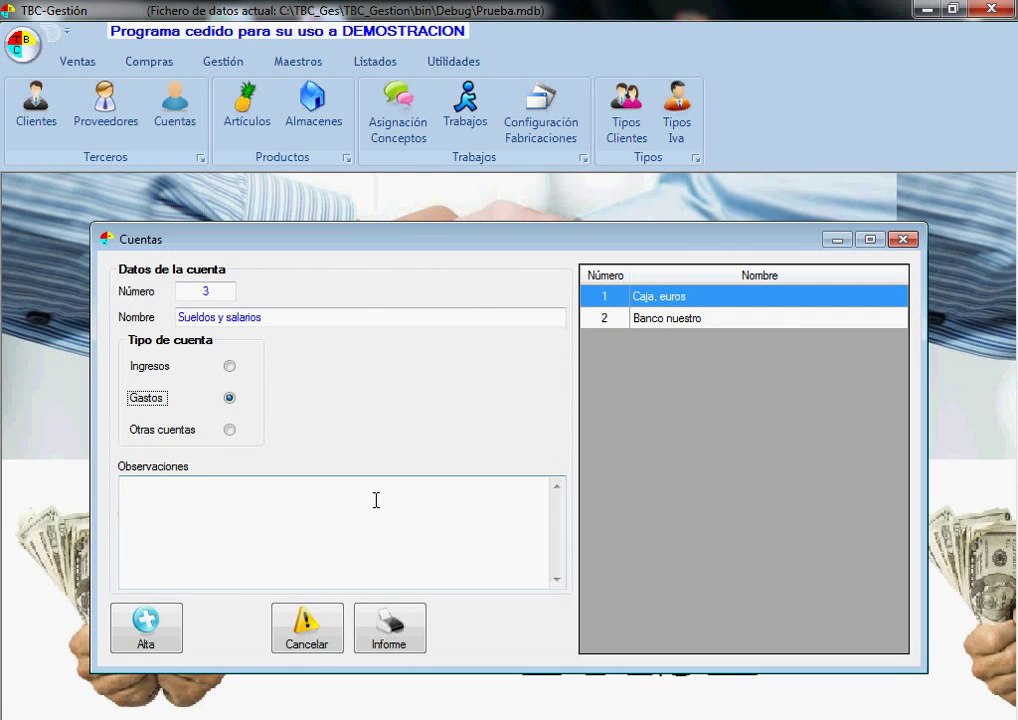
pyautogui.click(173, 622)
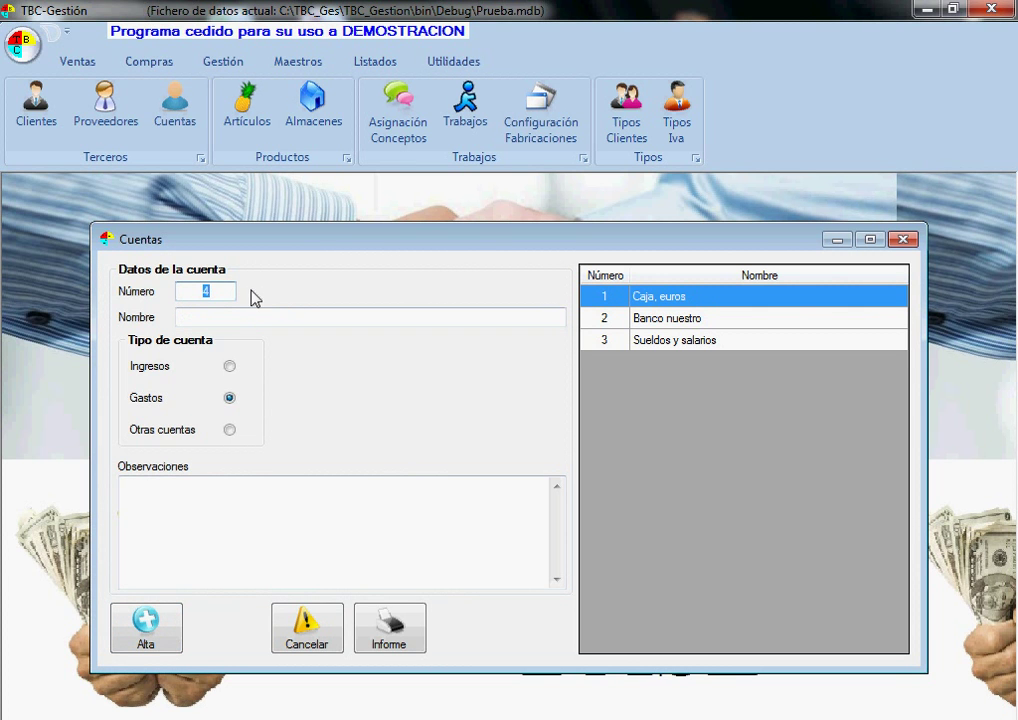
# Register account number 4 as "Subvención de la Cdad. Europea" with type Ingresos.
pyautogui.click(246, 316)
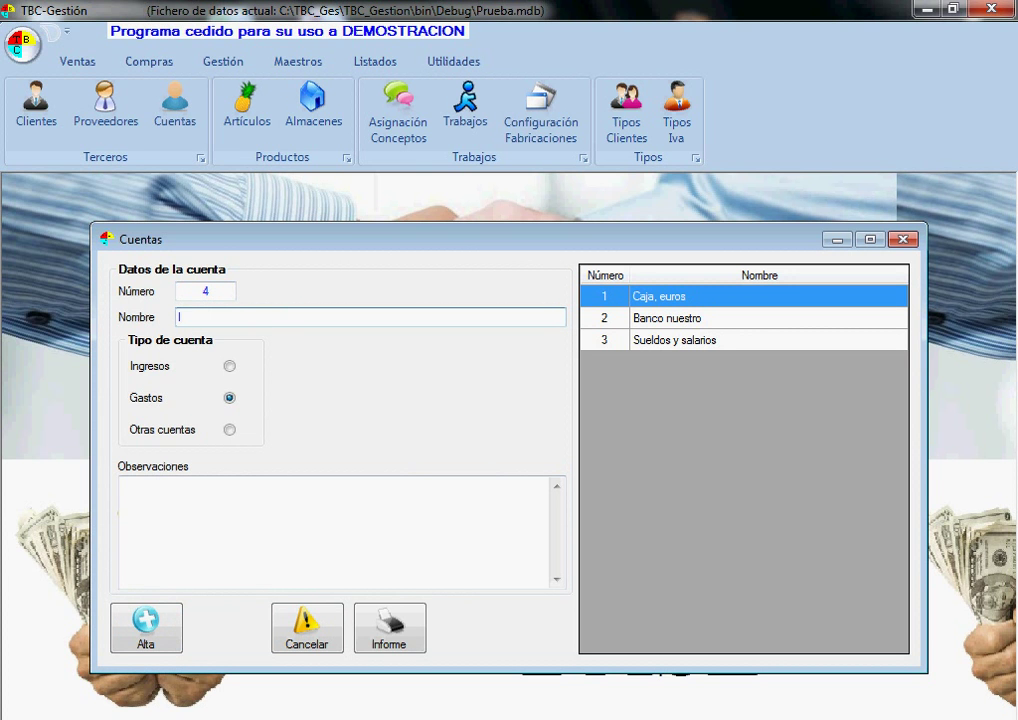
pyautogui.write('Im')
pyautogui.press('BackSpace')
pyautogui.write('ndemnización')
pyautogui.hotkey('shift', 'Home')
pyautogui.write('Subvención de la Cdad. ')
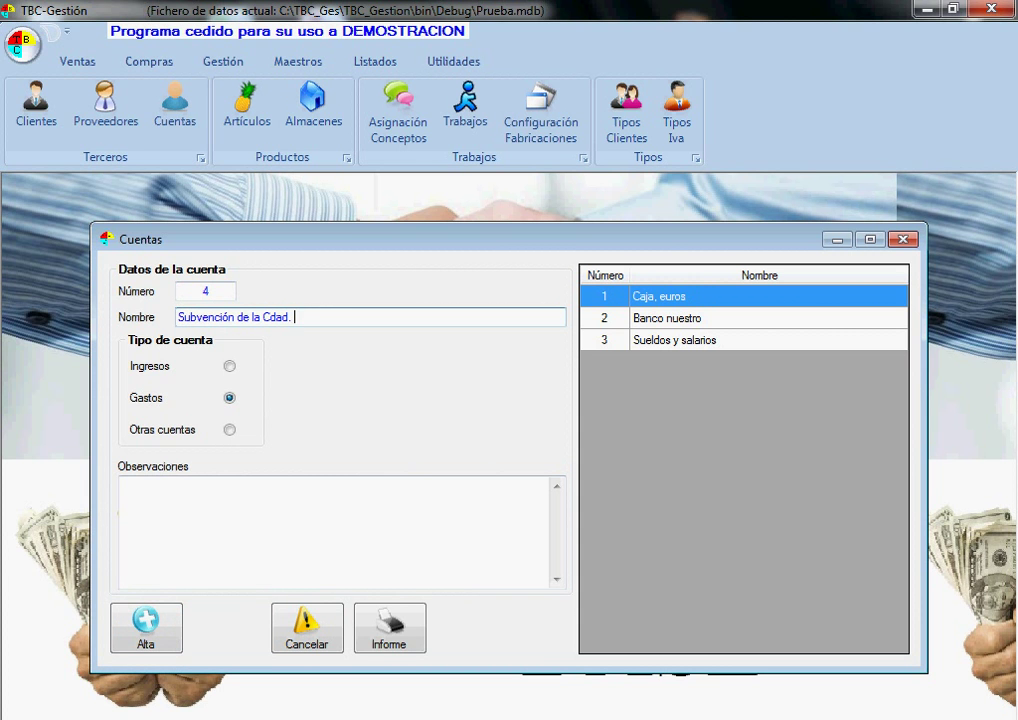
pyautogui.write('Europea')
pyautogui.click(230, 367)
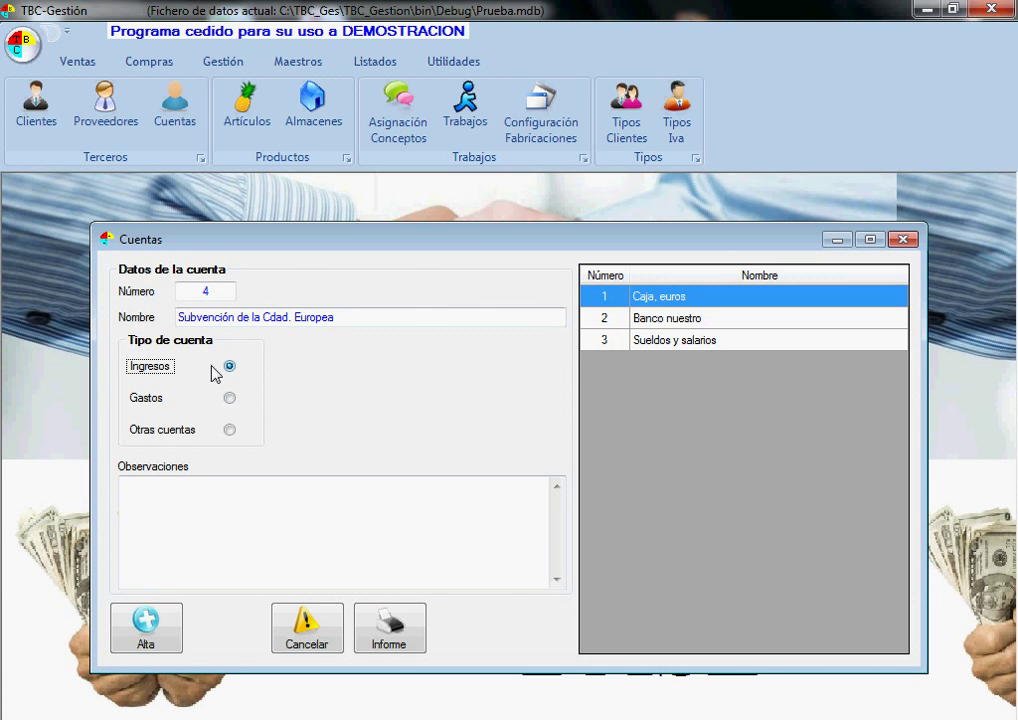
pyautogui.click(166, 630)
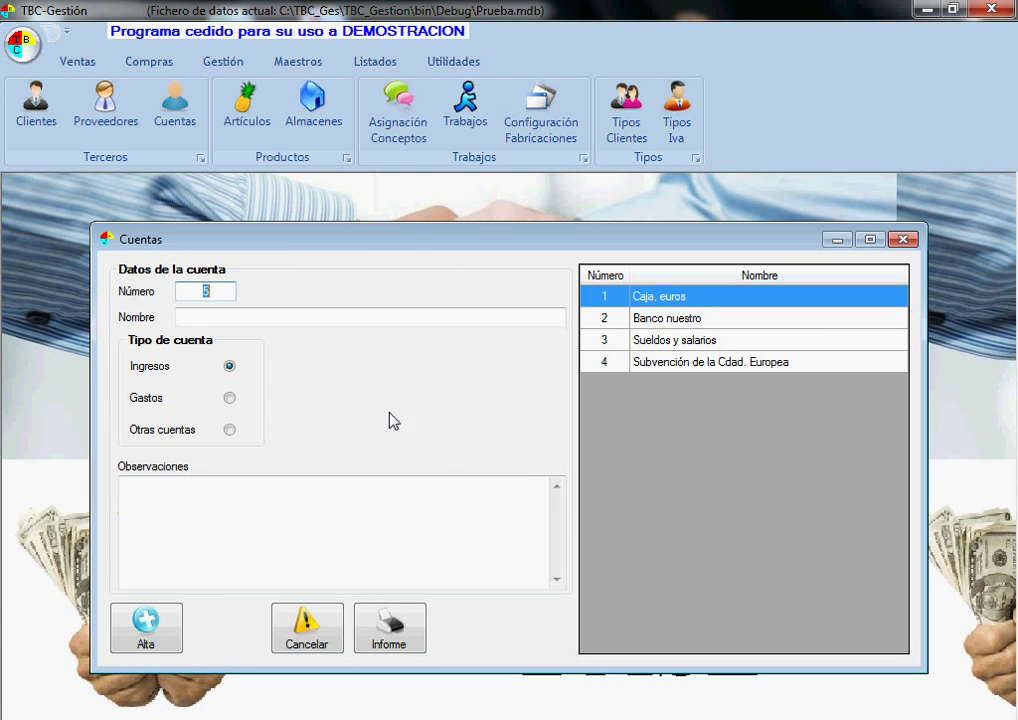
# Register account number 5 as "Seguros" with type Gastos.
pyautogui.click(229, 397)
pyautogui.click(258, 316)
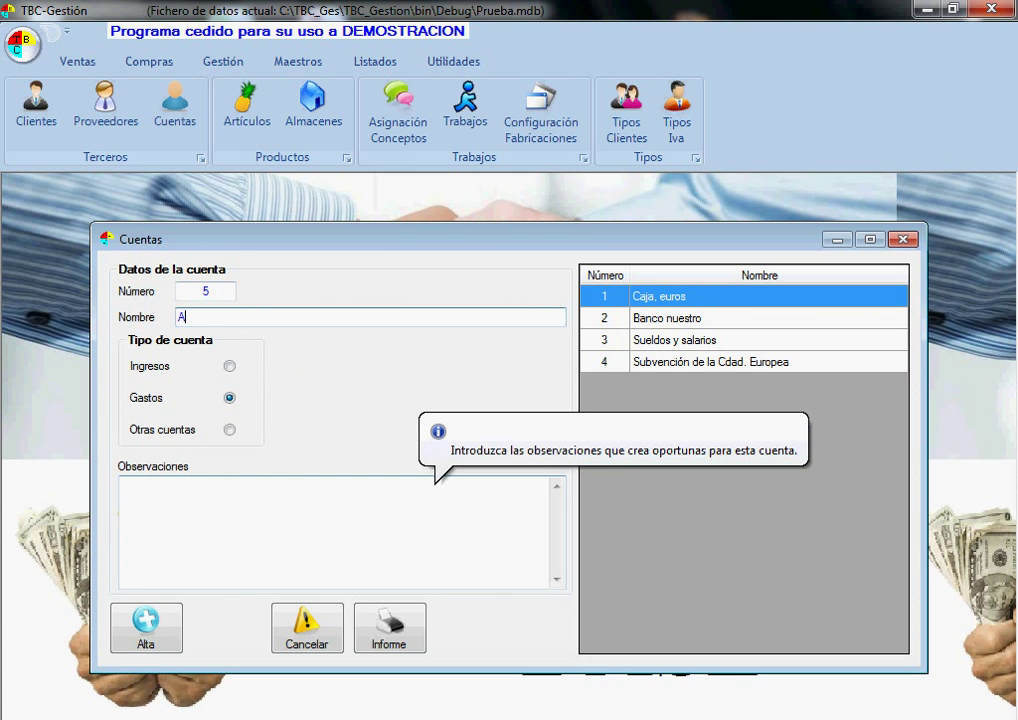
pyautogui.write('Seguros')
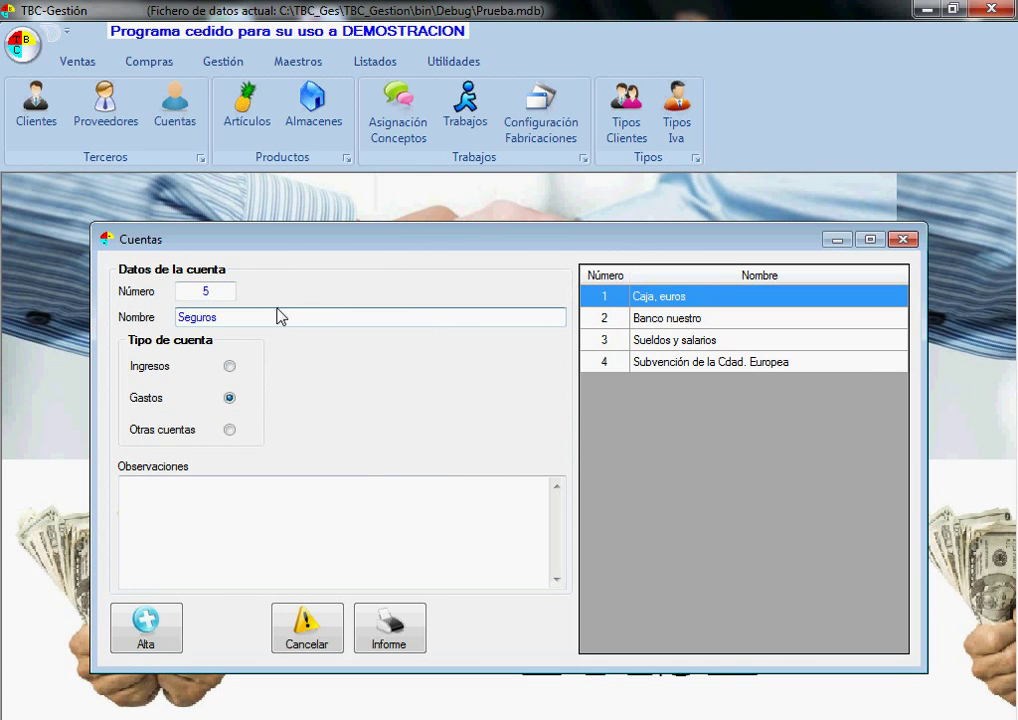
pyautogui.click(173, 629)
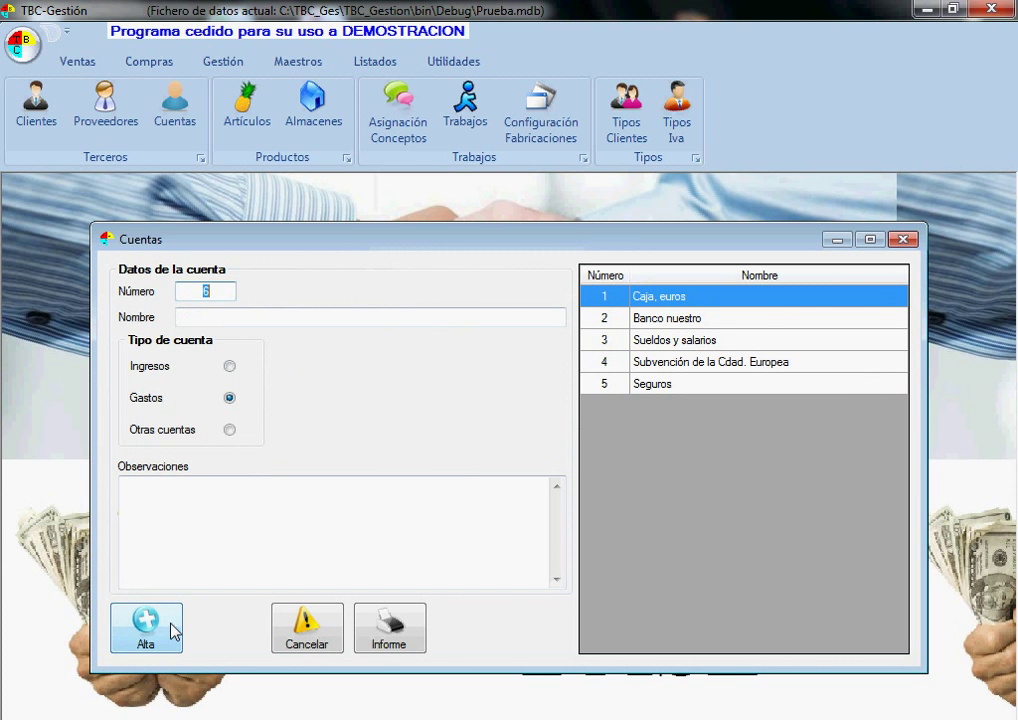
# Register account number 6 as "Seg. Social (Empresario)" with type Gastos.
pyautogui.press('Tab')
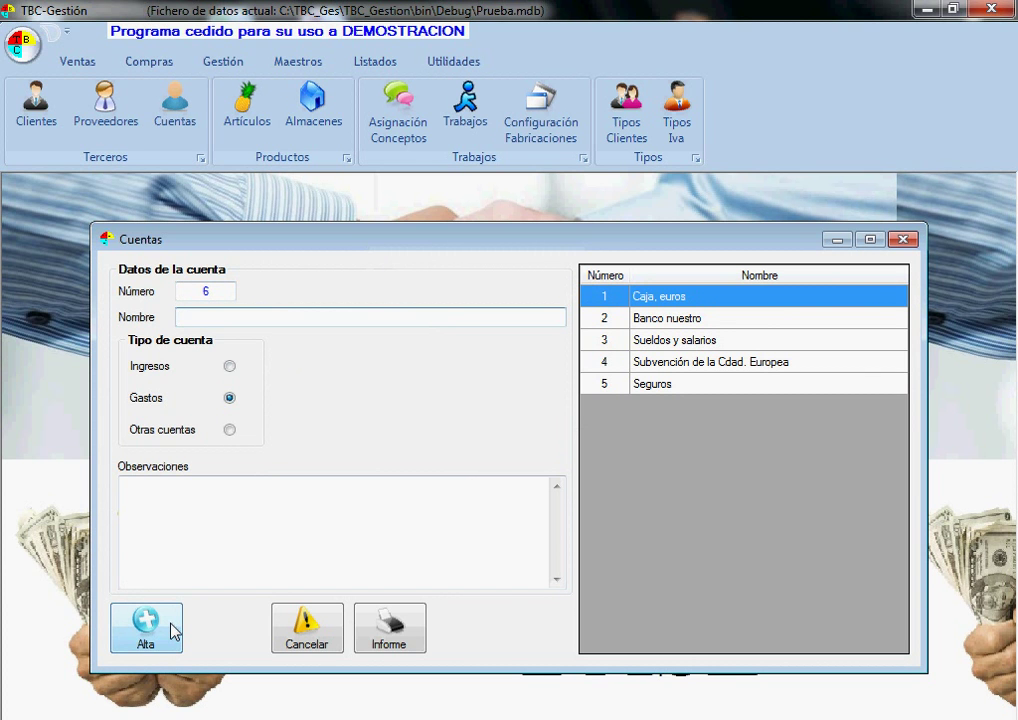
pyautogui.write('Seg. Social (Emprewsa')
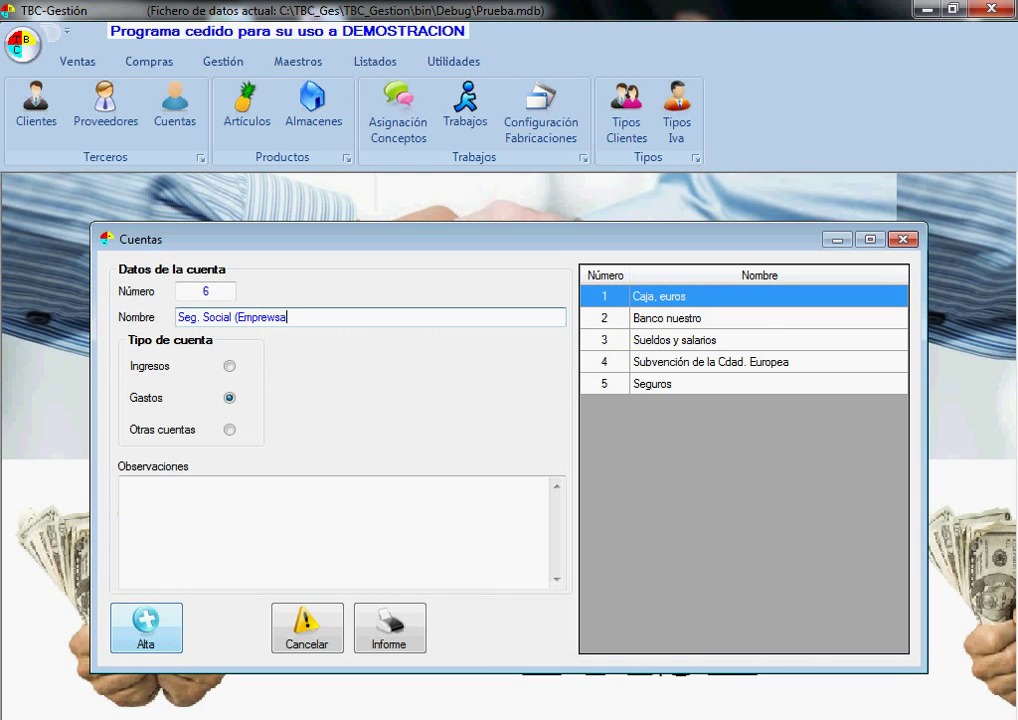
pyautogui.write('rio)')
pyautogui.press('Left')
pyautogui.press('Left')
pyautogui.press('Left')
pyautogui.press('Left')
pyautogui.press('Left')
pyautogui.press('Left')
pyautogui.press('Left')
pyautogui.press('Delete')
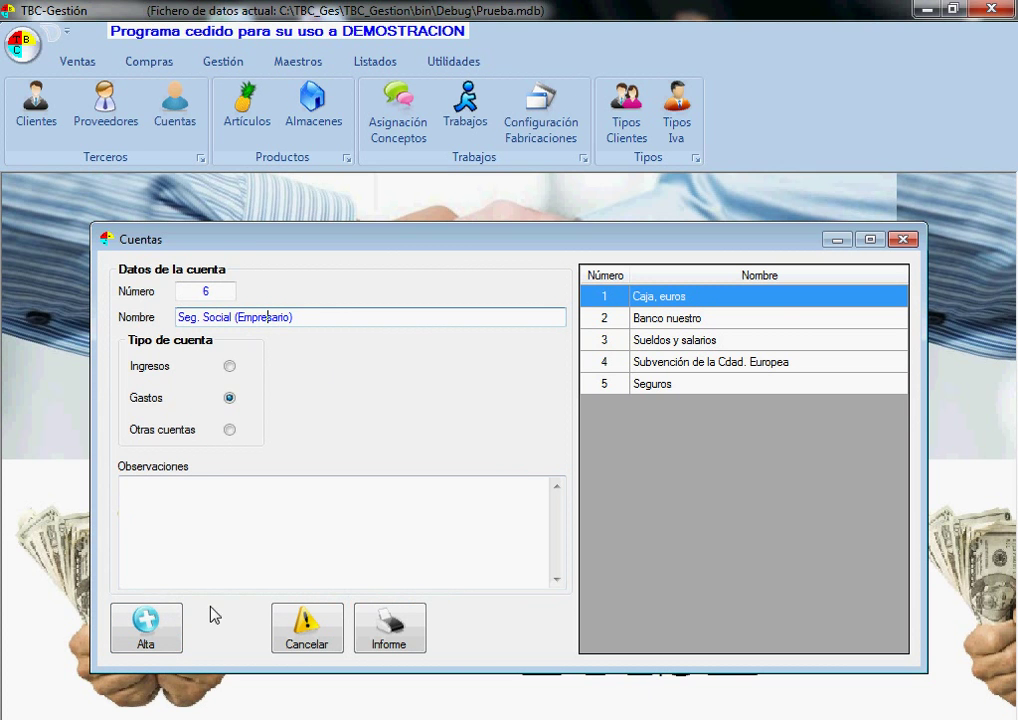
pyautogui.click(142, 618)
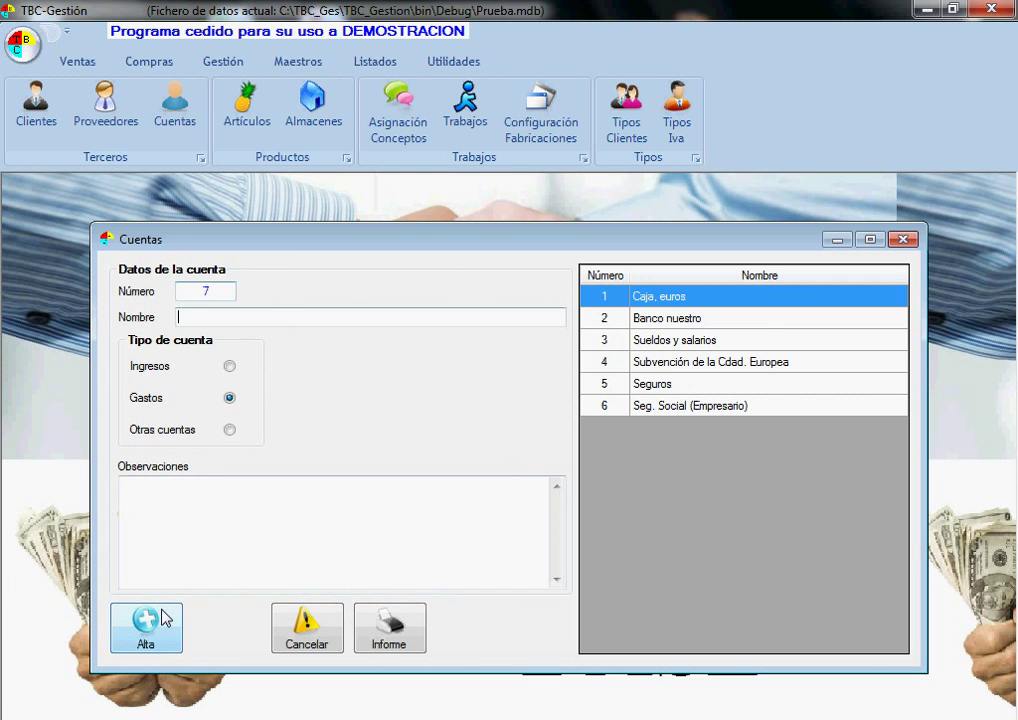
# Register account number 7 as "Seg. Sociales (Empleados)" with type Gastos, and close the accounts window.
pyautogui.write('Seg.I. ')
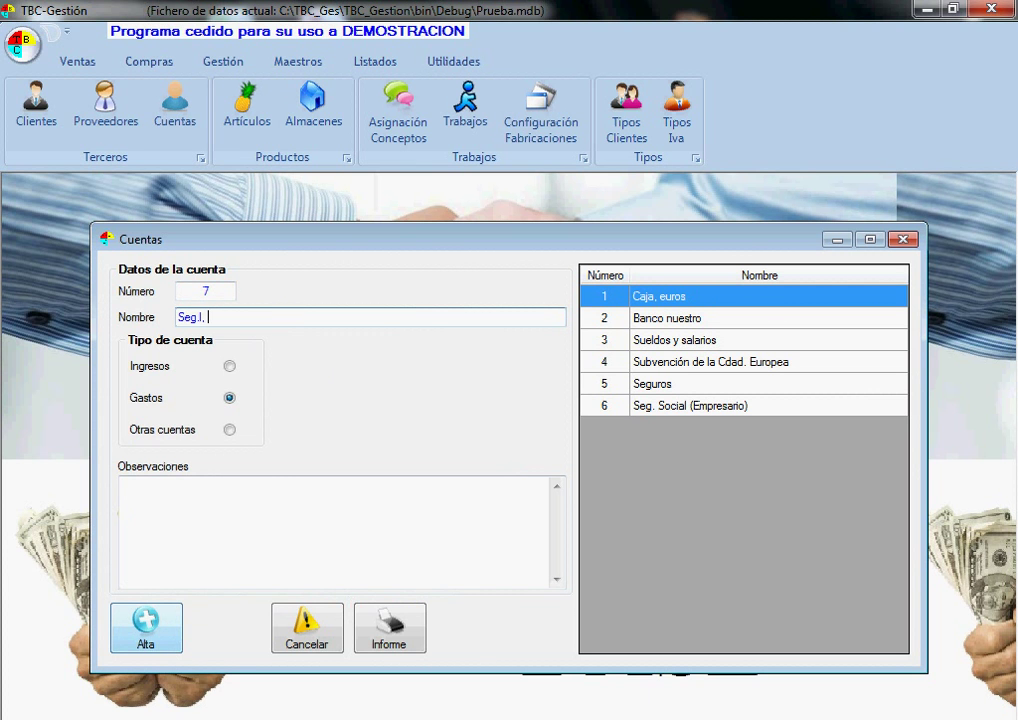
pyautogui.write('Soci')
pyautogui.press('BackSpace')
pyautogui.press('BackSpace')
pyautogui.press('BackSpace')
pyautogui.press('BackSpace')
pyautogui.press('BackSpace')
pyautogui.press('BackSpace')
pyautogui.press('BackSpace')
pyautogui.write('Sociales (Empleados)')
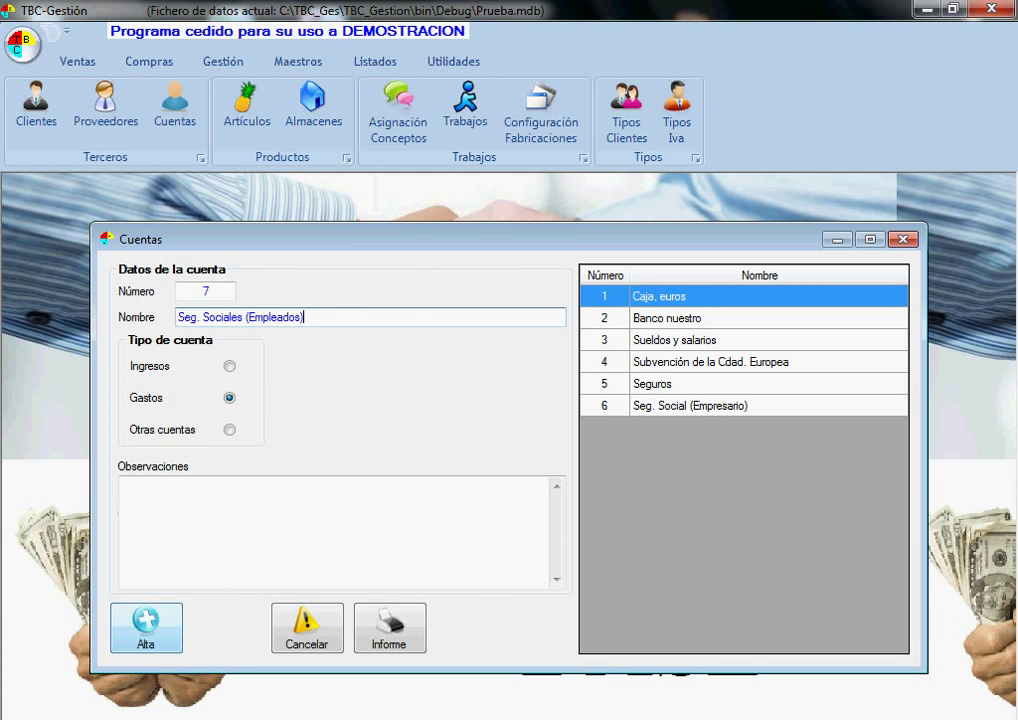
pyautogui.click(145, 643)
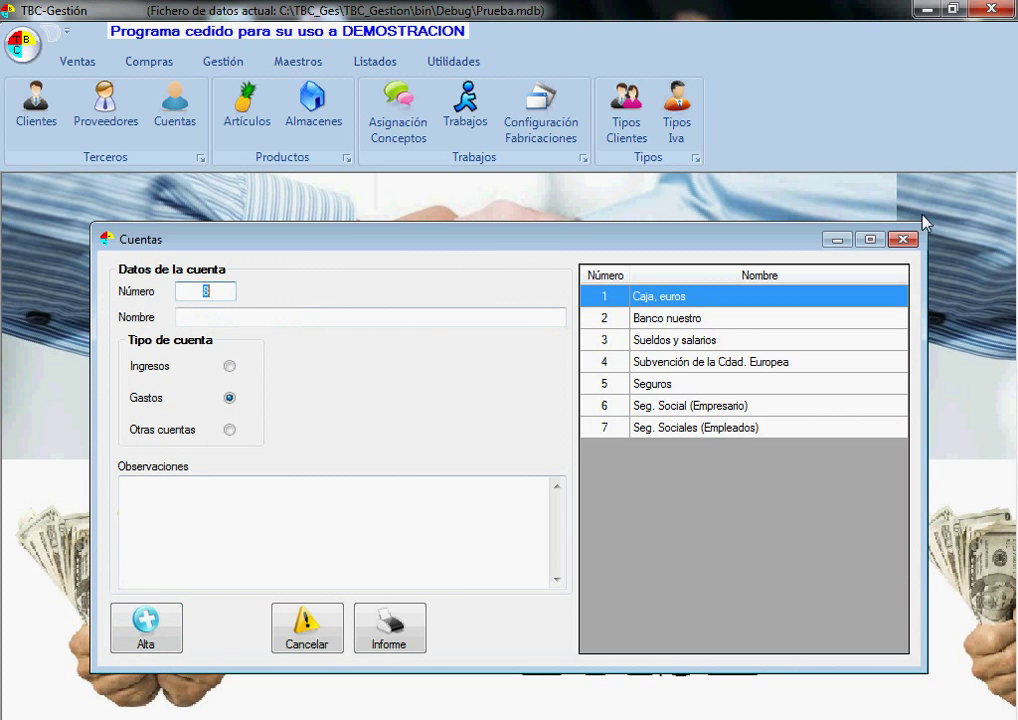
pyautogui.click(903, 240)
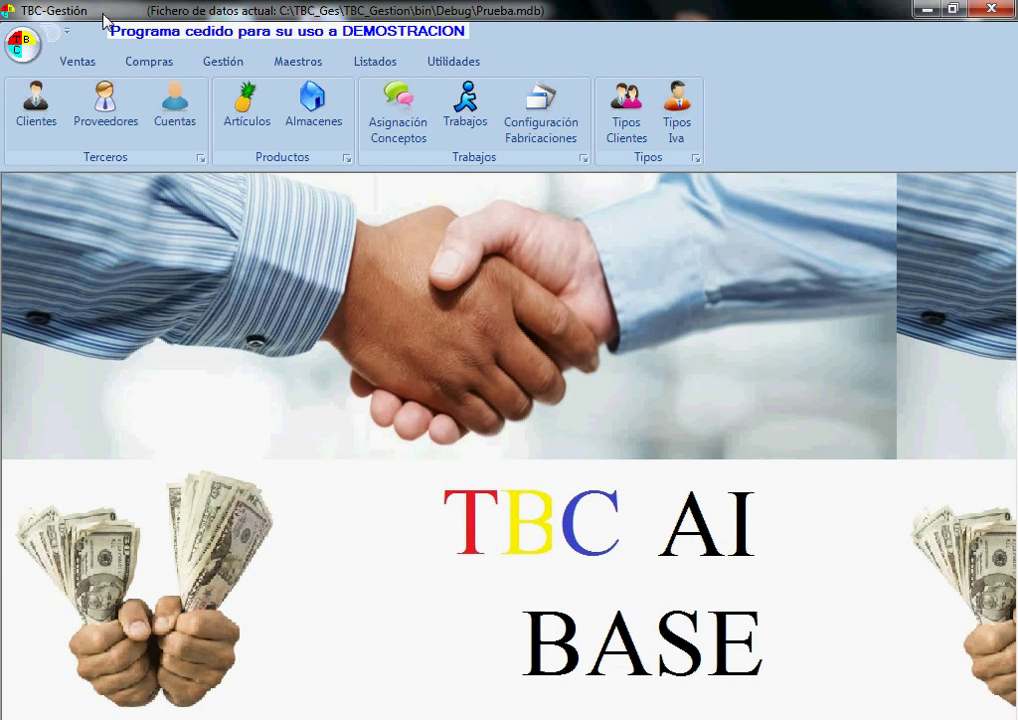
# Open the application configuration and compare the options activated for Empresa de distribución with the available listing and sales functions.
pyautogui.click(24, 43)
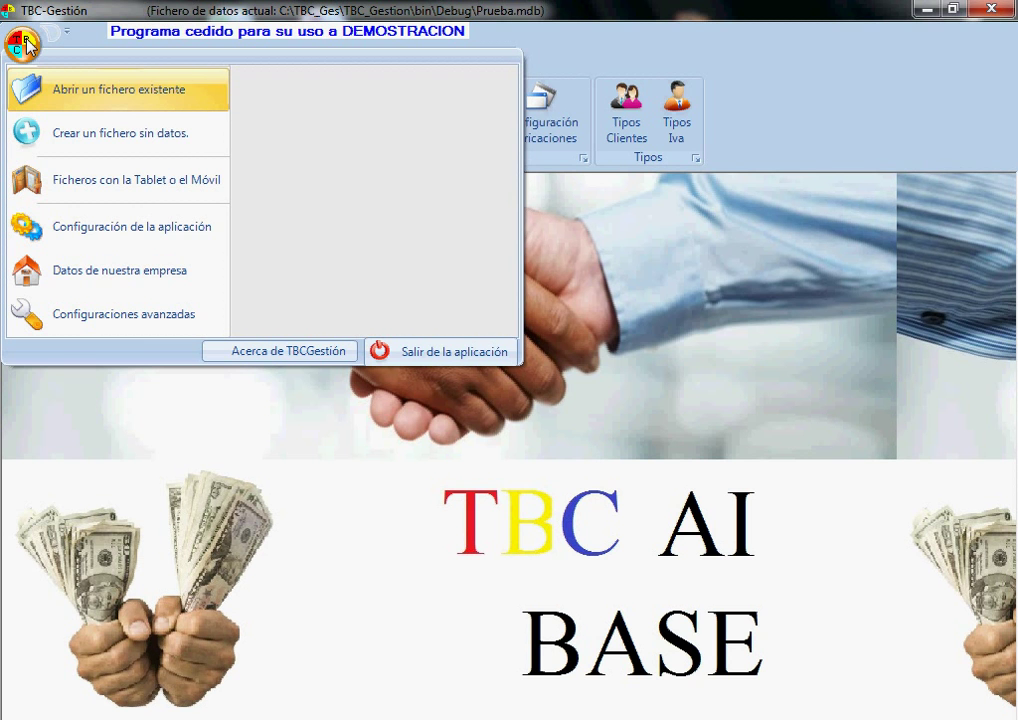
pyautogui.click(133, 233)
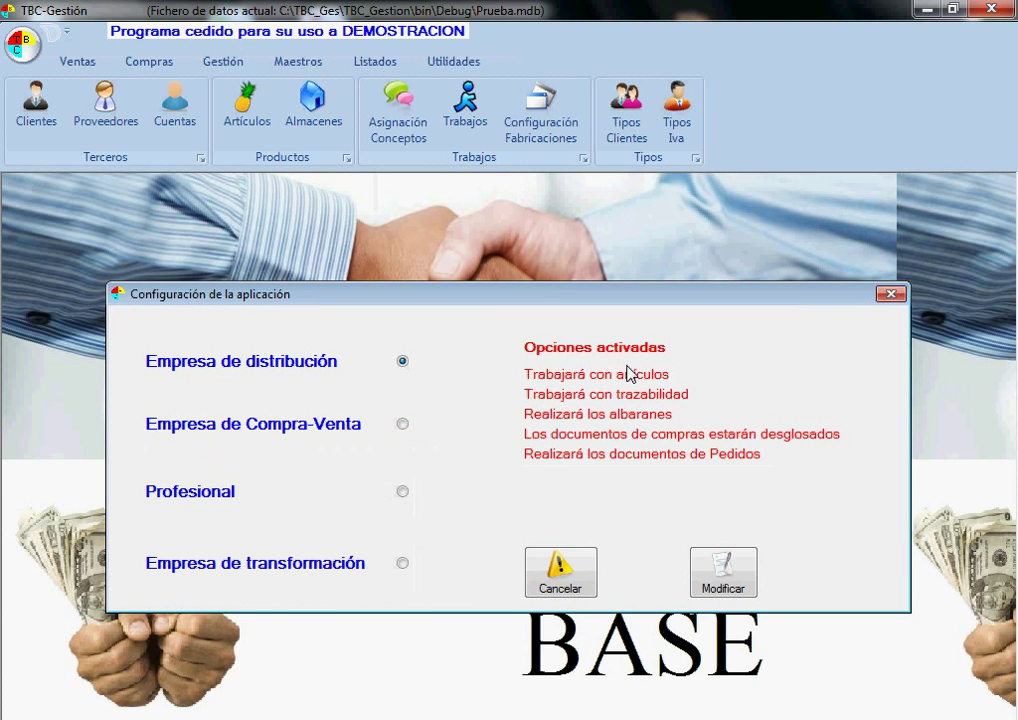
pyautogui.moveTo(278, 372)
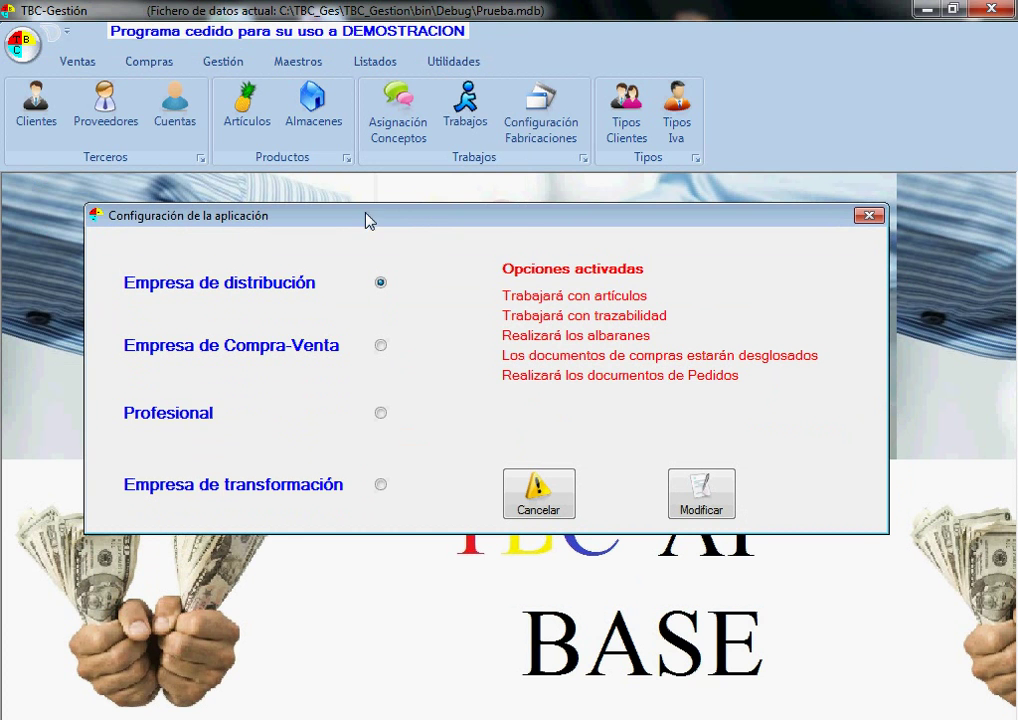
pyautogui.moveTo(227, 293)
pyautogui.click(389, 66)
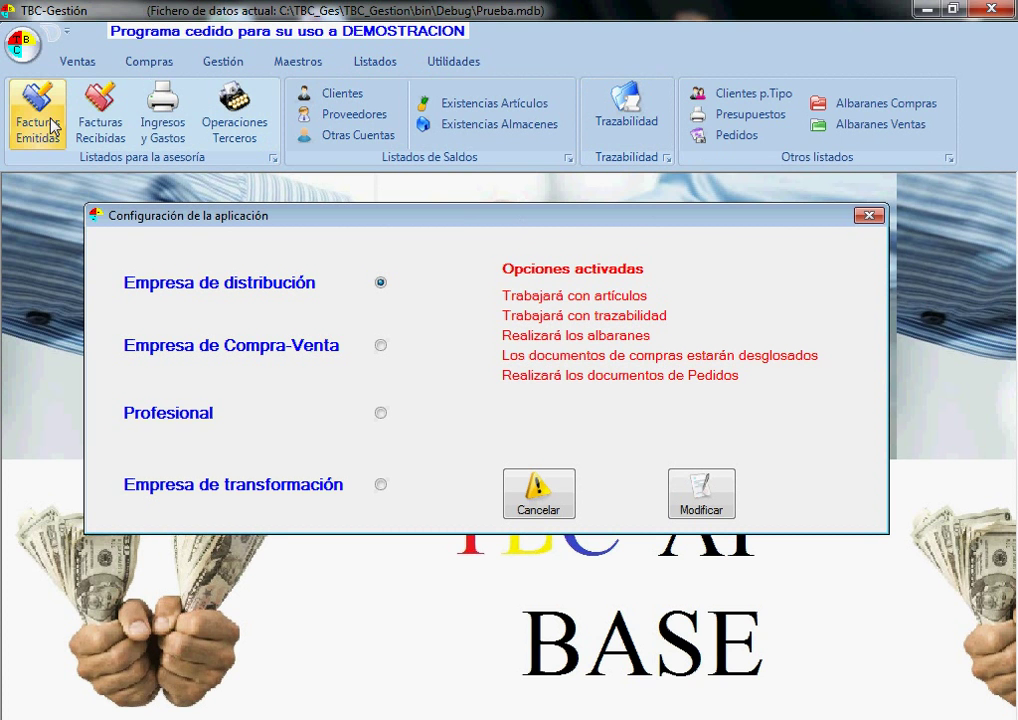
pyautogui.click(72, 60)
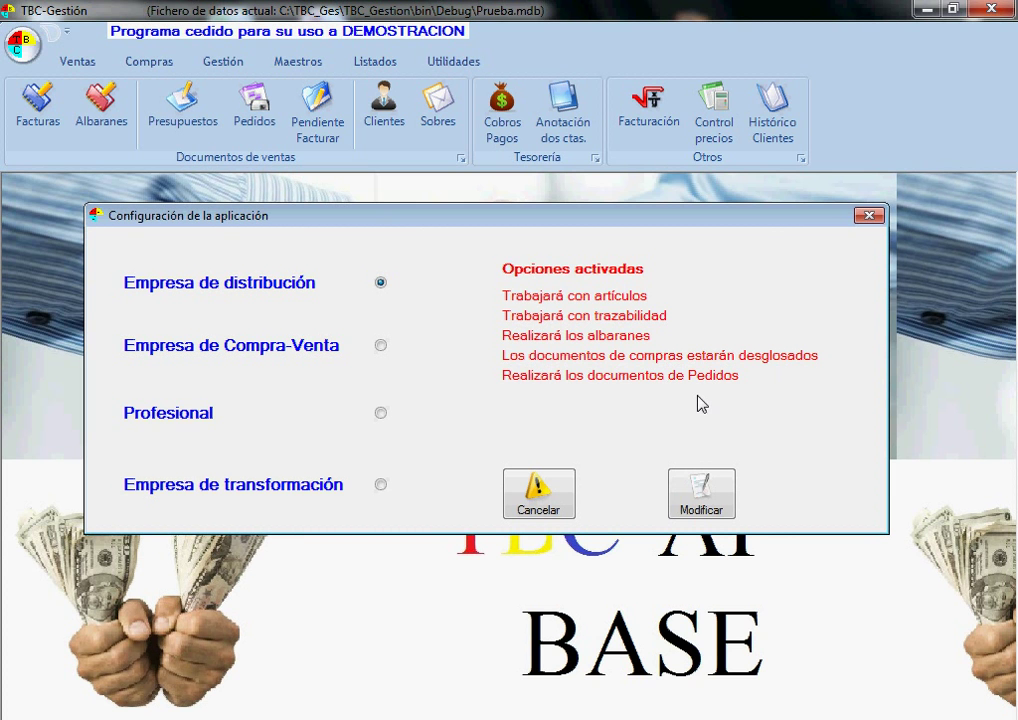
pyautogui.click(255, 104)
pyautogui.click(930, 207)
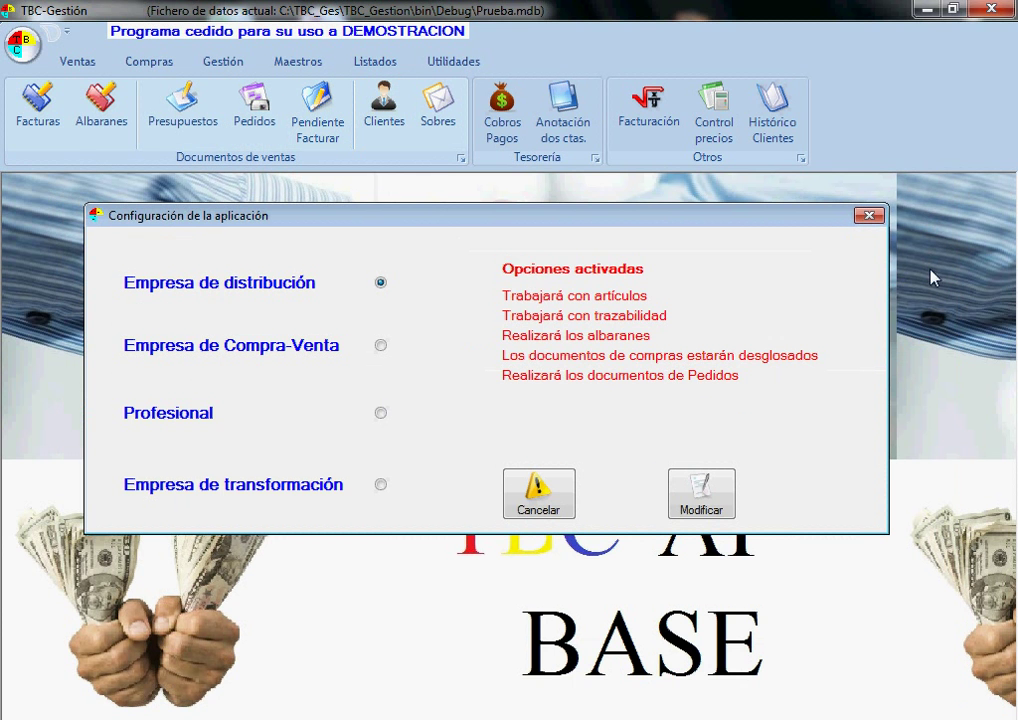
# Review the options activated for Empresa de Compra-Venta, Profesional and Empresa de transformación, closing the configuration without saving.
pyautogui.click(218, 350)
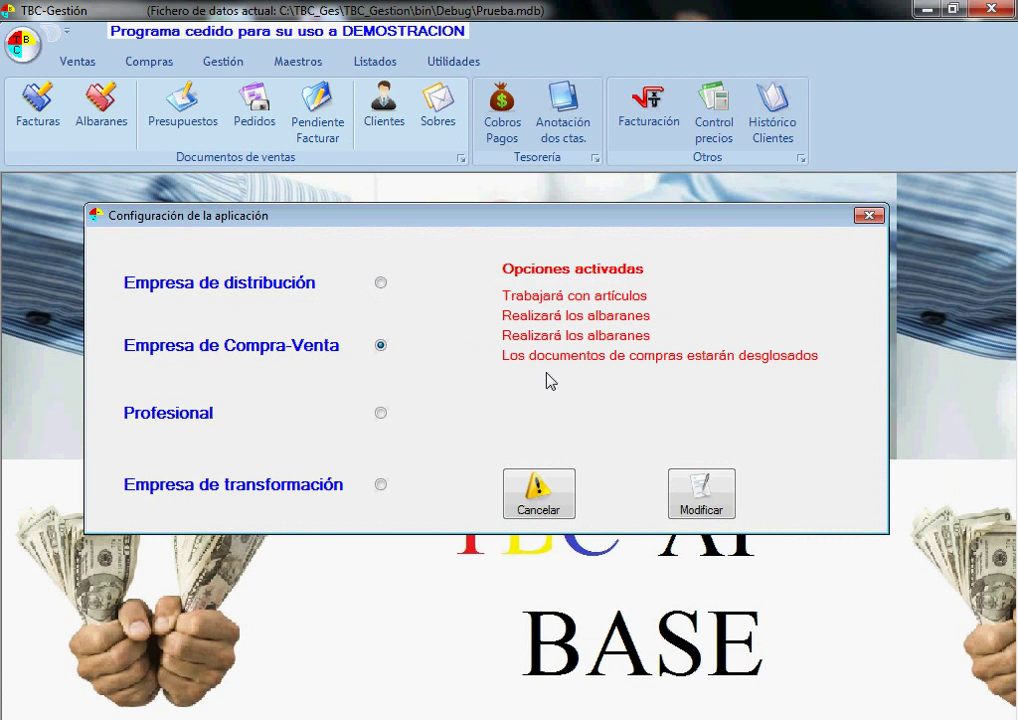
pyautogui.click(291, 415)
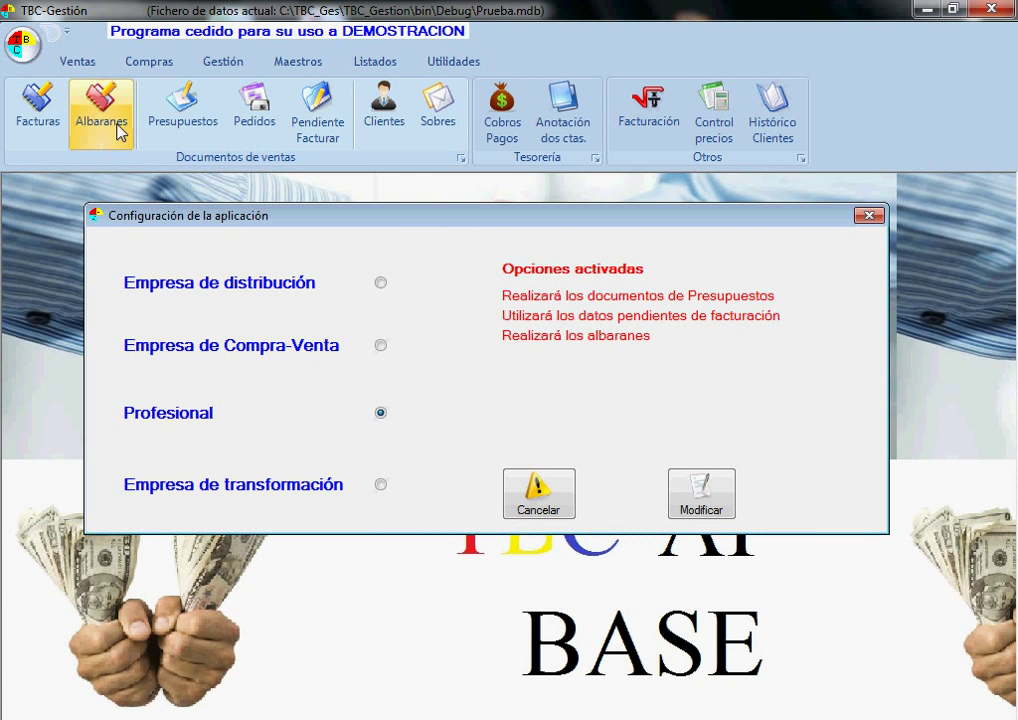
pyautogui.click(295, 490)
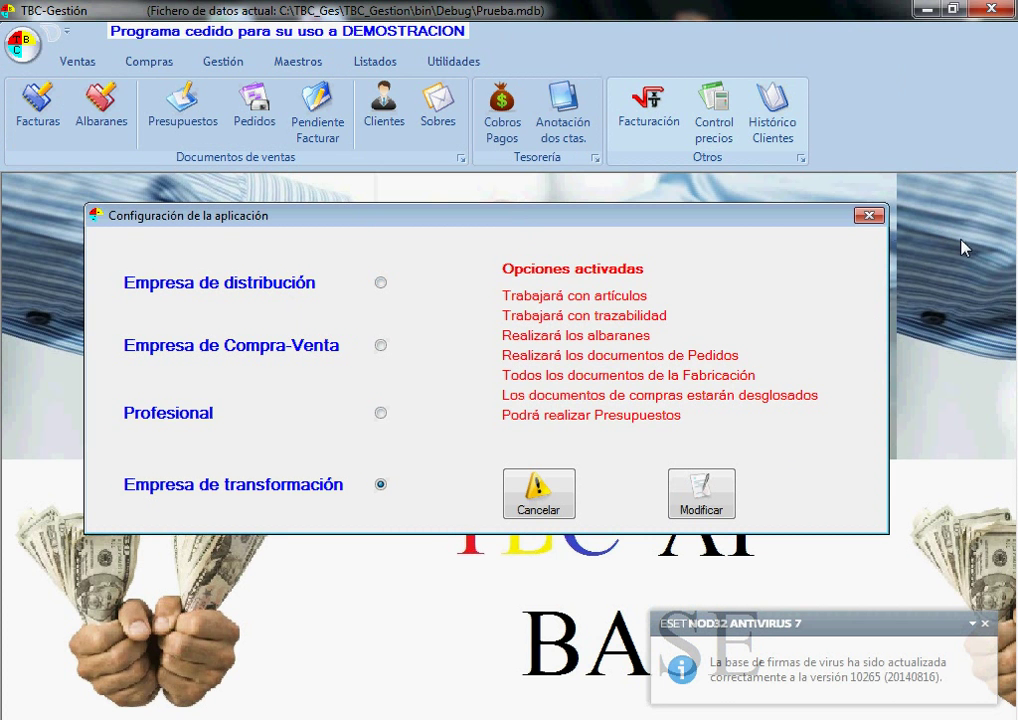
pyautogui.click(869, 217)
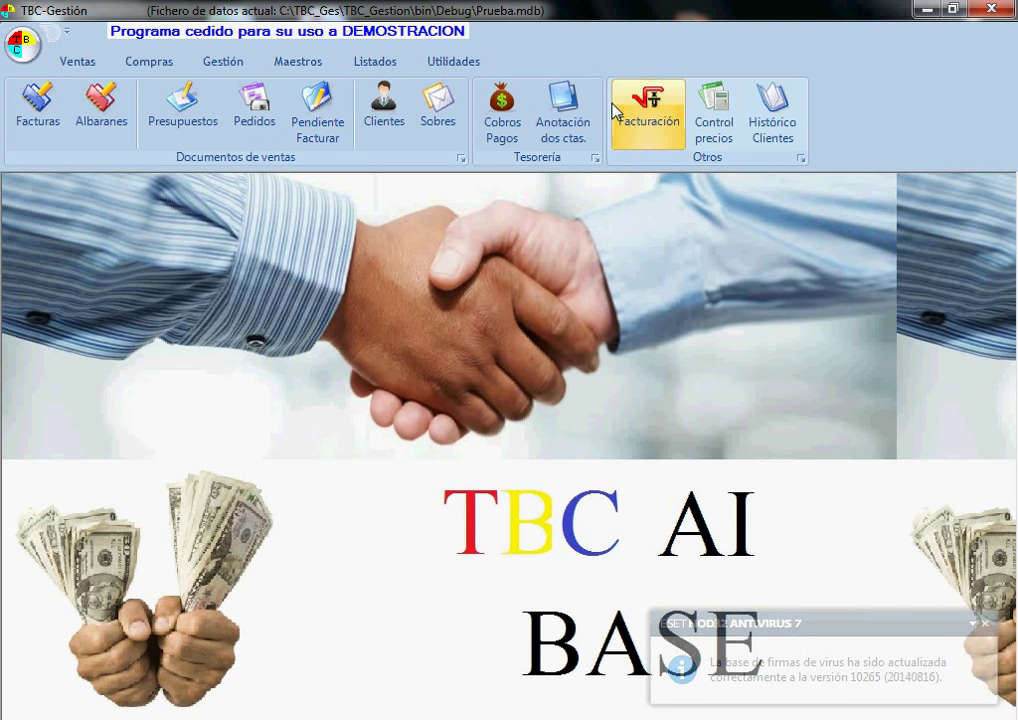
# Open the advanced configuration and view the background images available in the Debug folder without choosing one.
pyautogui.click(24, 48)
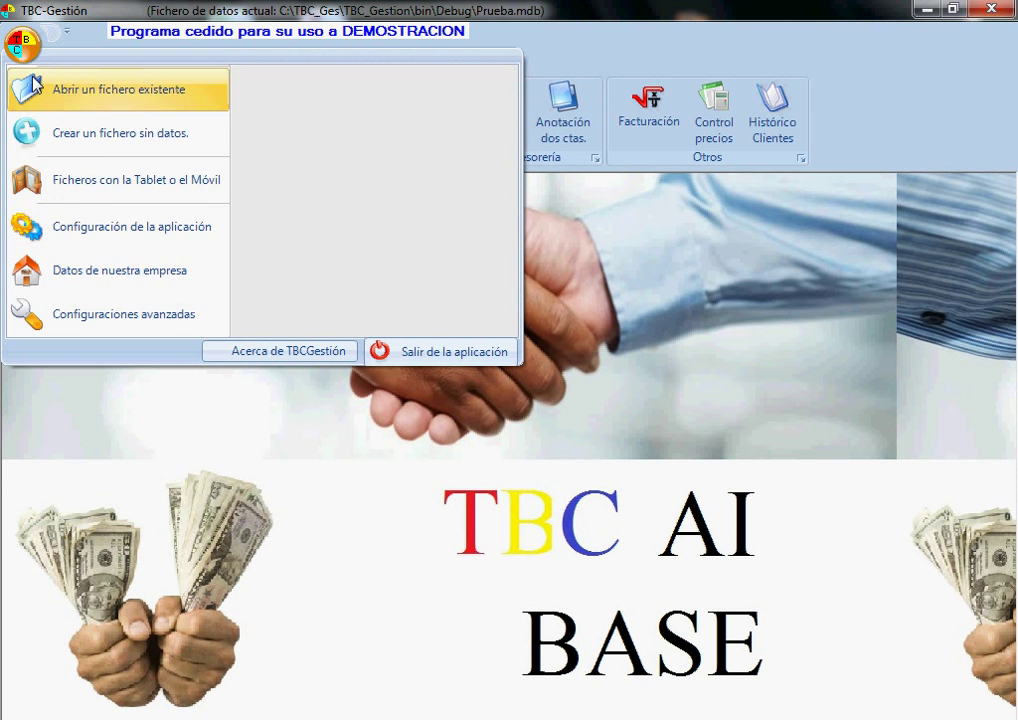
pyautogui.click(140, 314)
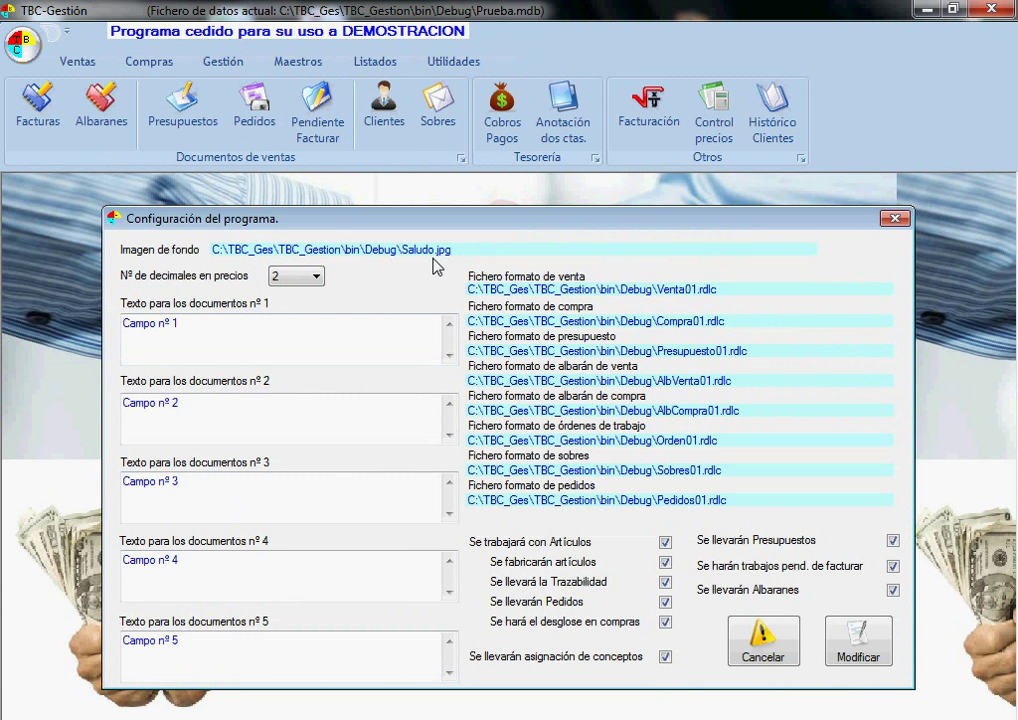
pyautogui.moveTo(440, 252)
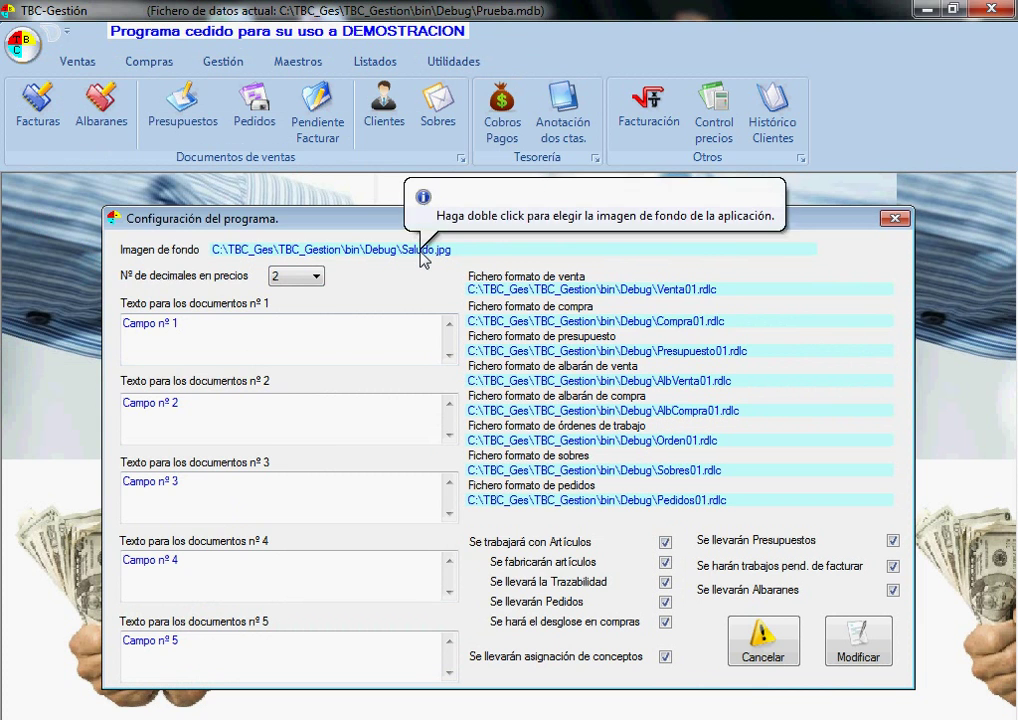
pyautogui.doubleClick(420, 253)
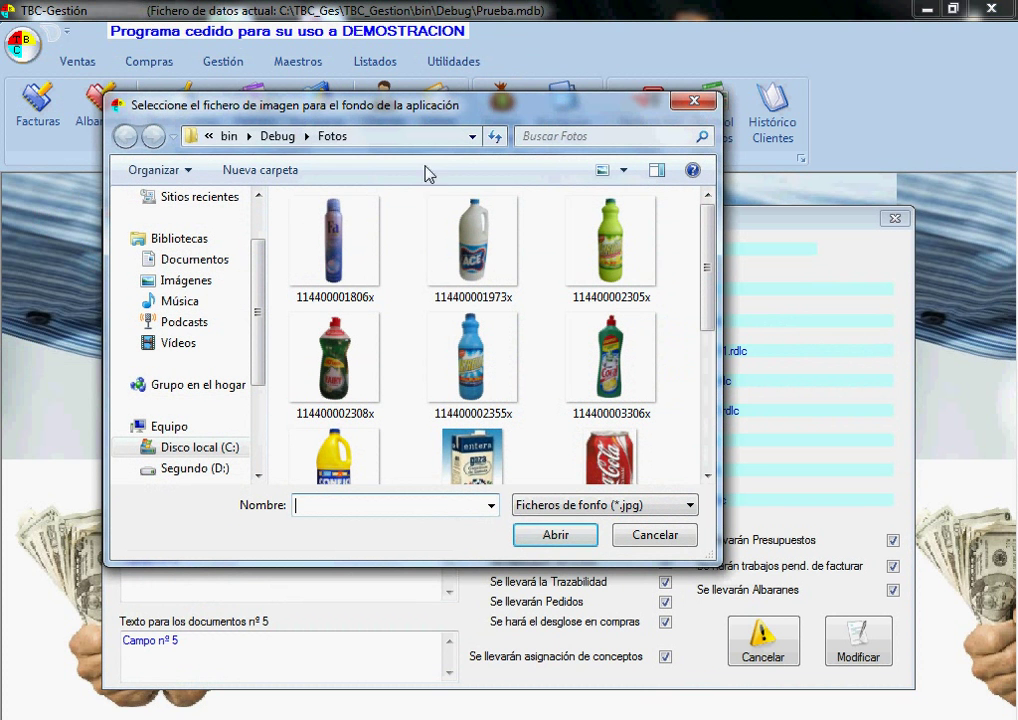
pyautogui.click(290, 136)
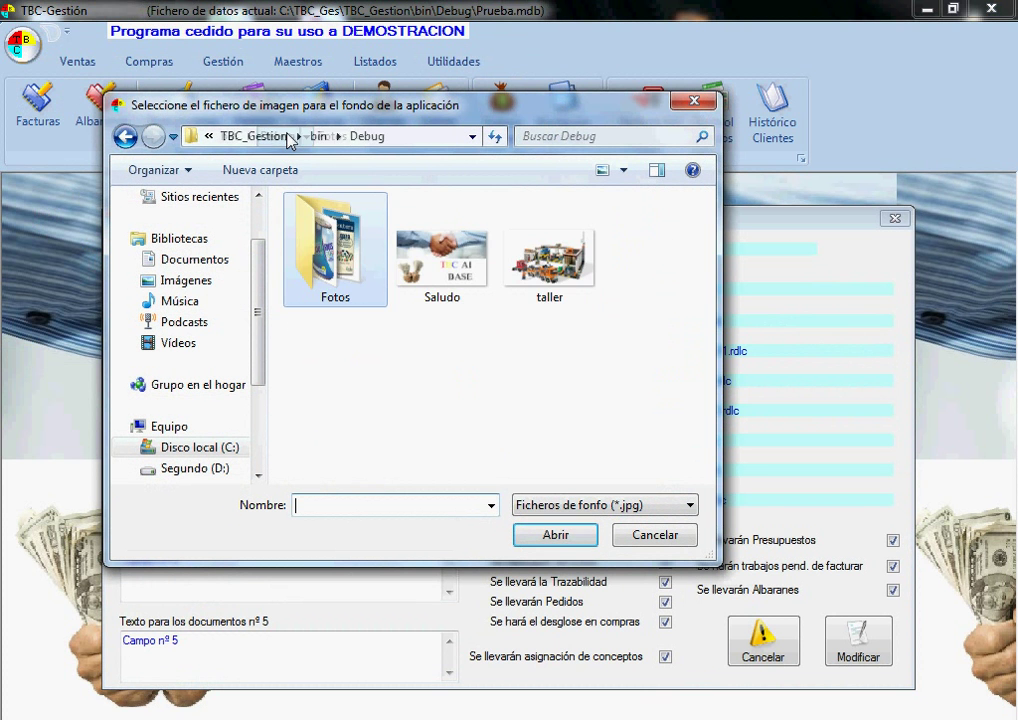
pyautogui.moveTo(510, 112); pyautogui.dragTo(490, 266)
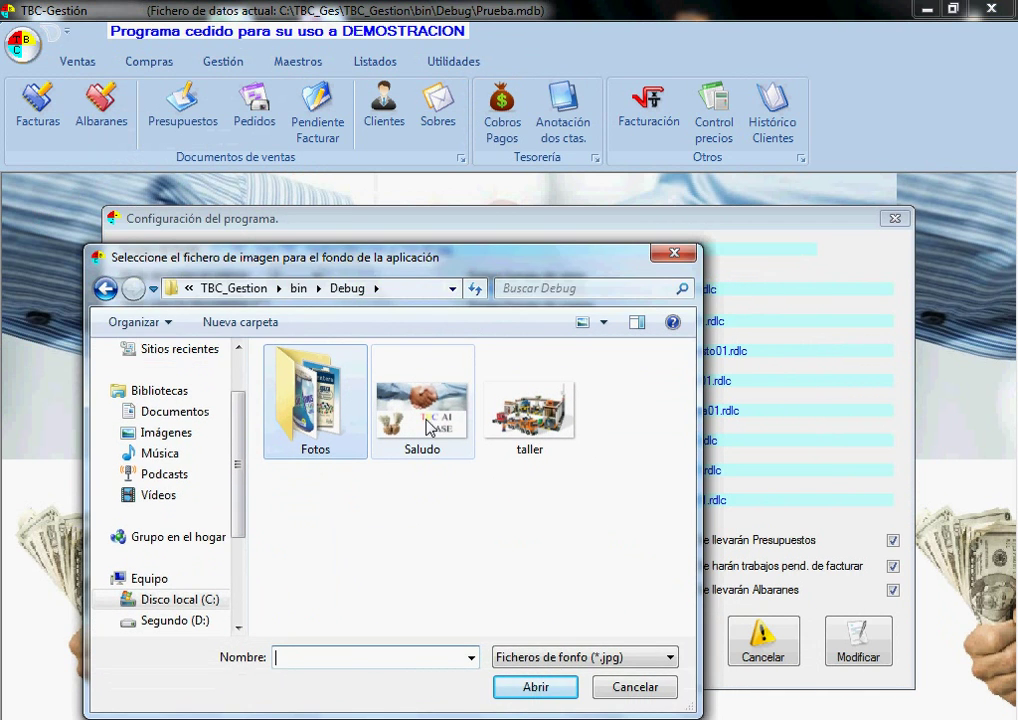
pyautogui.click(670, 254)
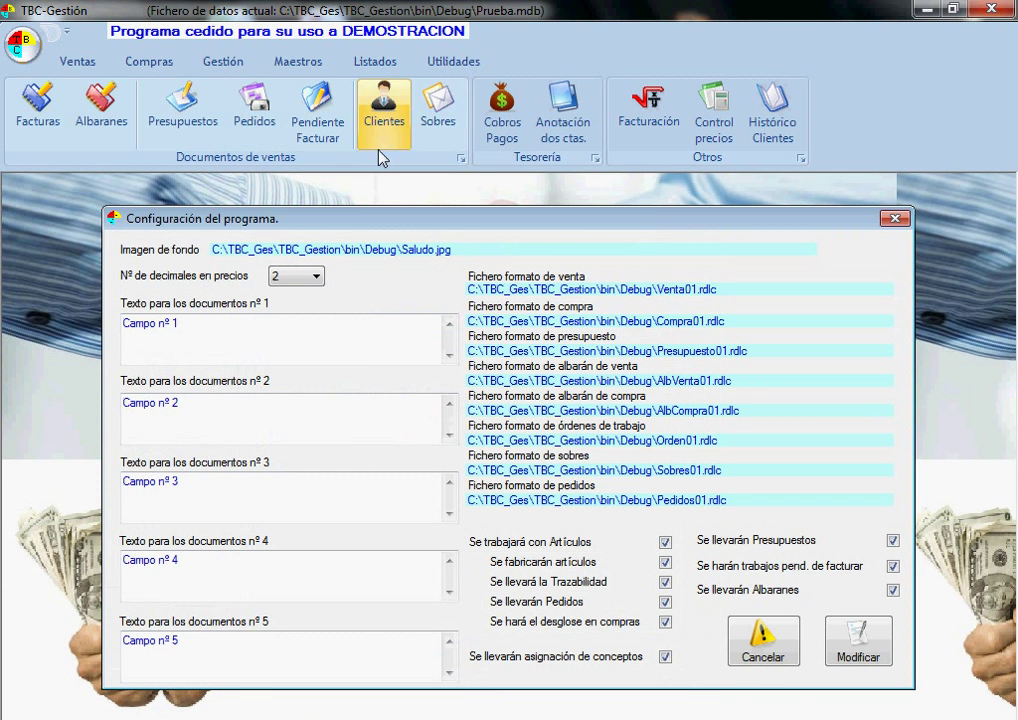
# Check the choices for decimals in prices and view the sales invoice format files in the Debug folder without choosing one.
pyautogui.click(316, 280)
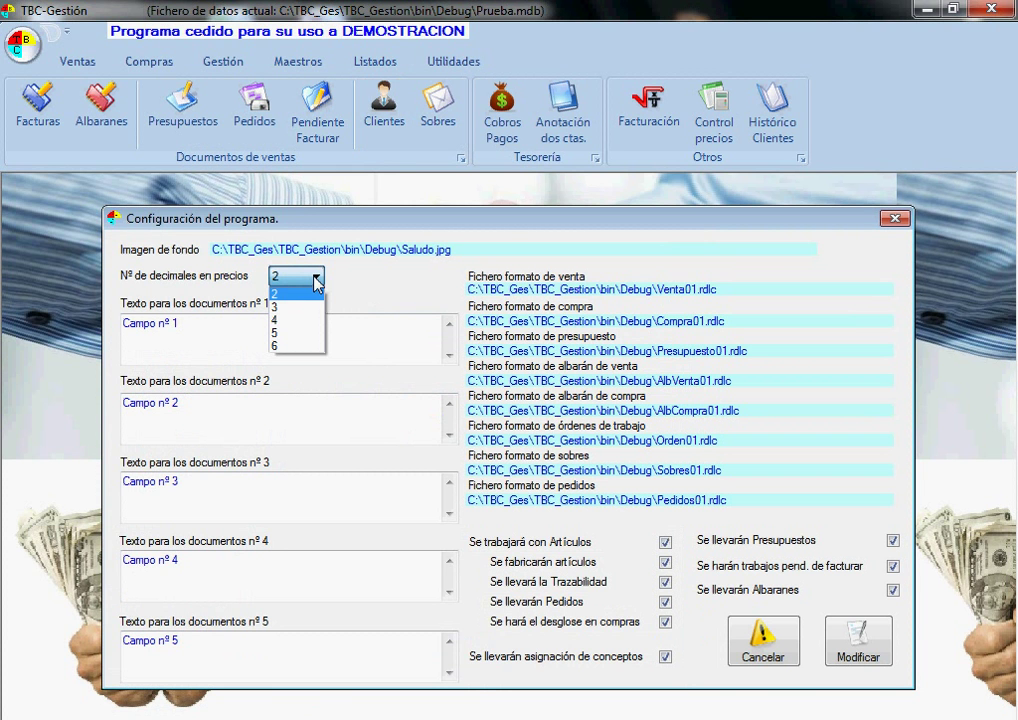
pyautogui.click(316, 281)
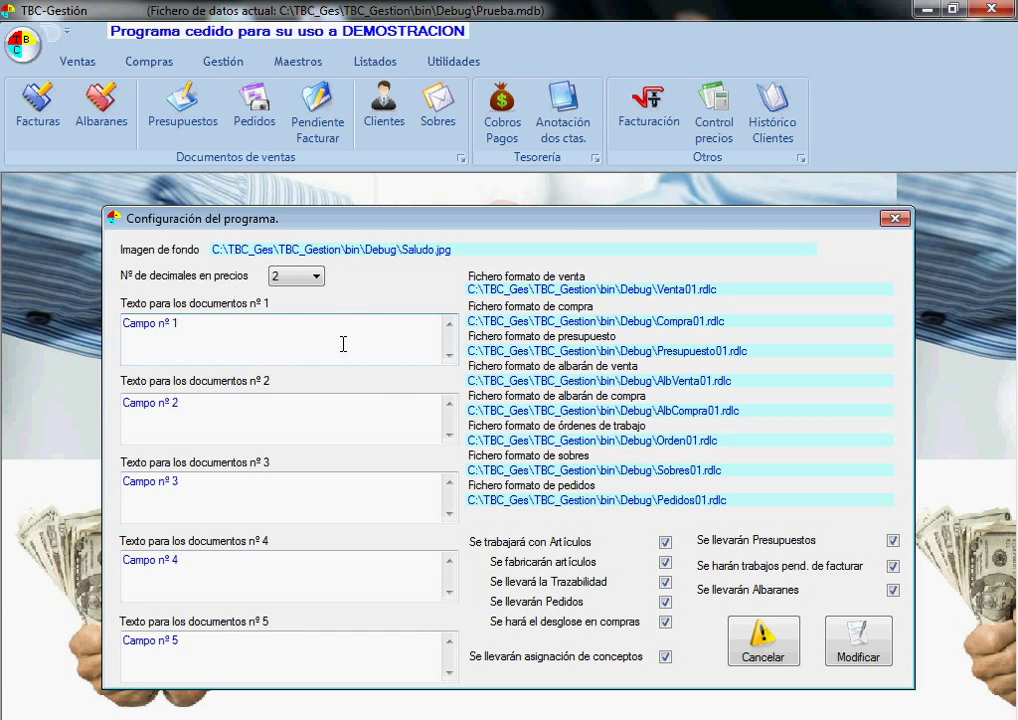
pyautogui.moveTo(343, 344)
pyautogui.moveTo(600, 296)
pyautogui.doubleClick(700, 291)
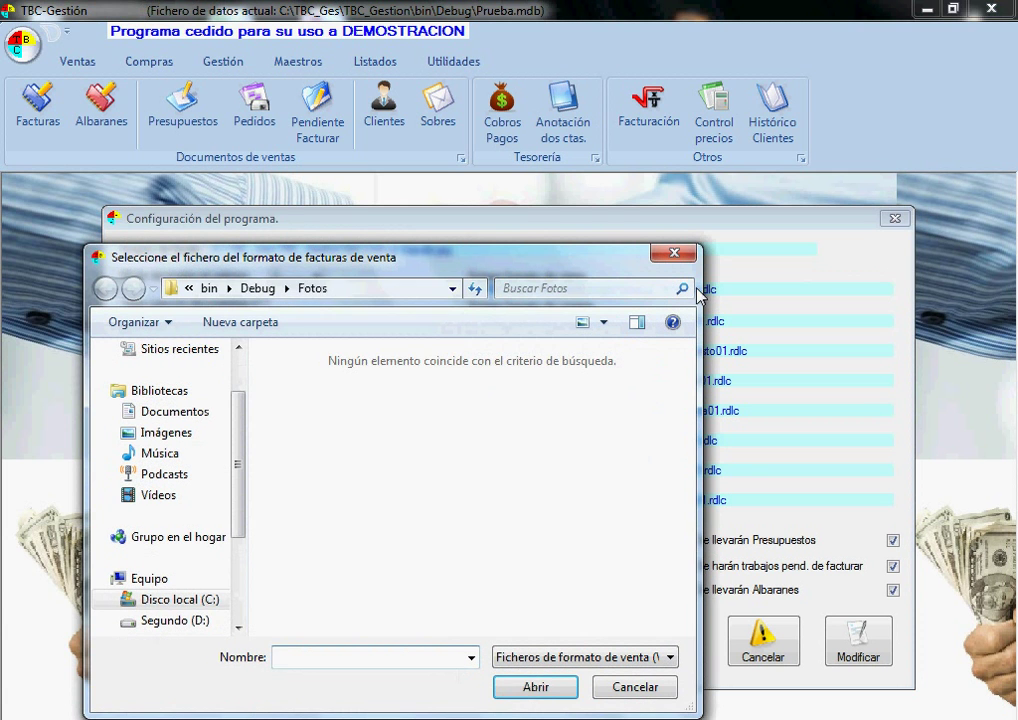
pyautogui.click(209, 288)
pyautogui.doubleClick(305, 385)
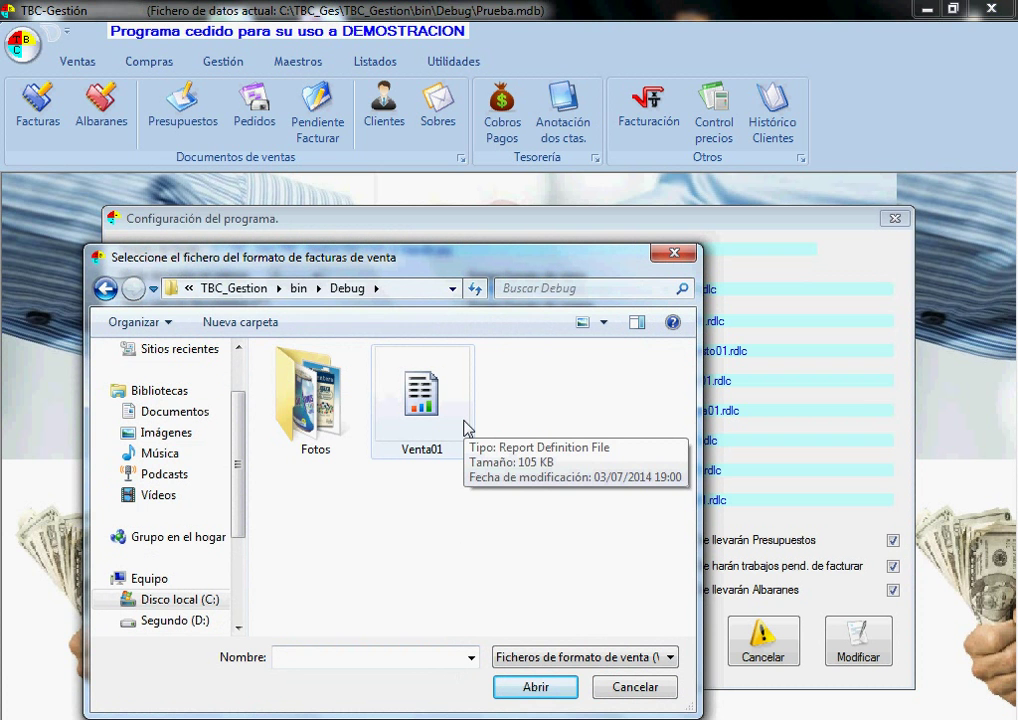
pyautogui.click(672, 255)
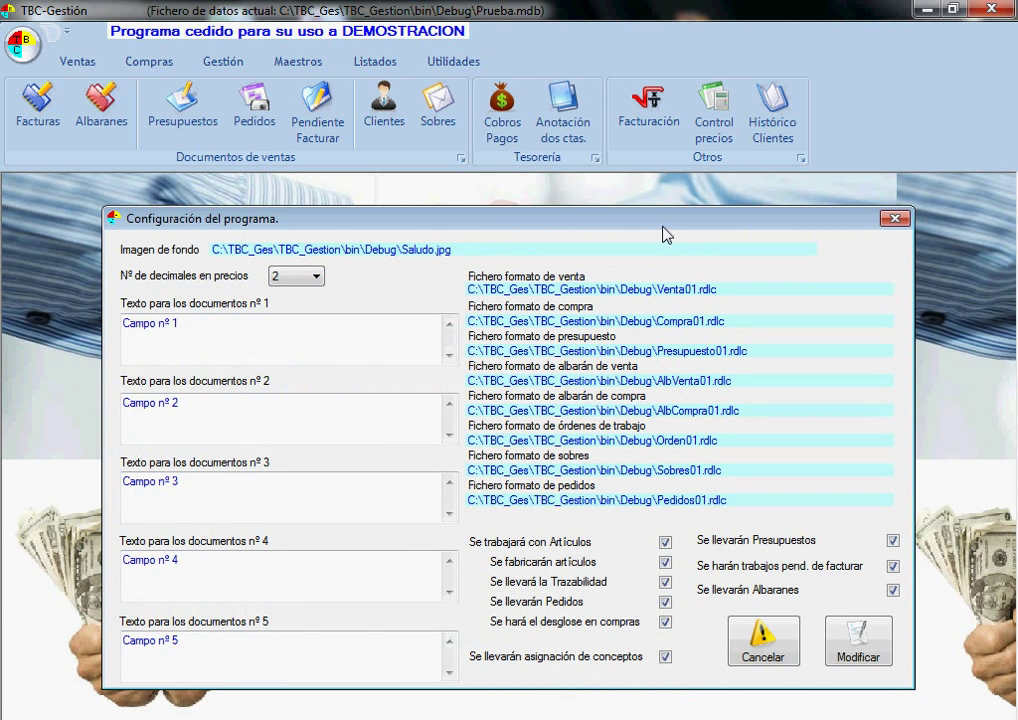
pyautogui.moveTo(666, 233); pyautogui.dragTo(659, 210)
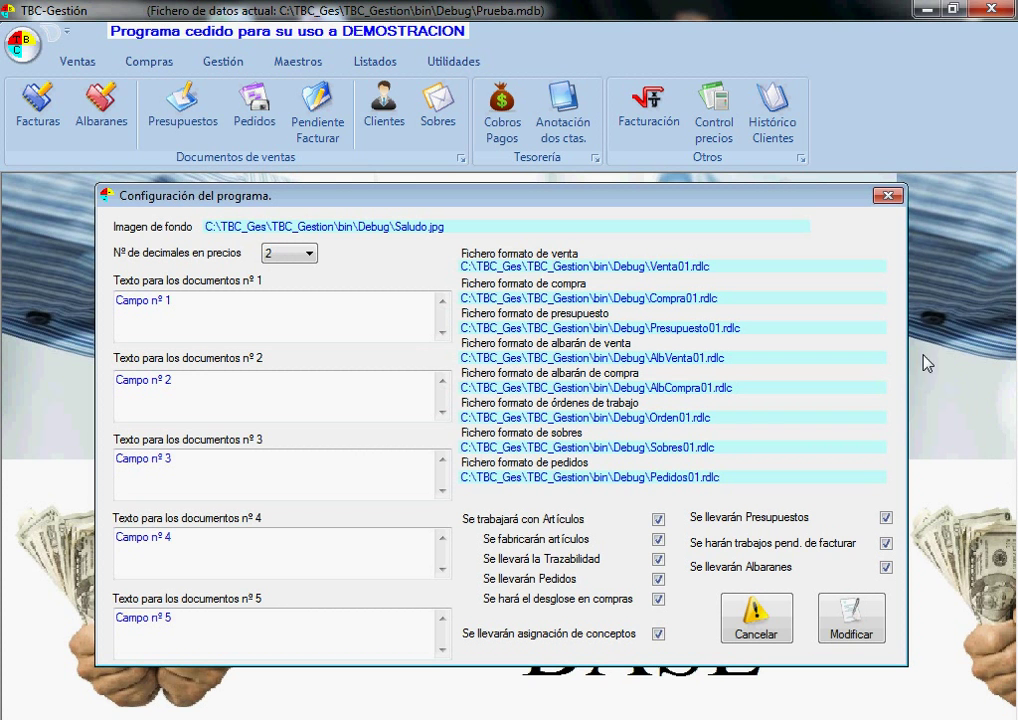
pyautogui.moveTo(736, 304)
pyautogui.click(17, 44)
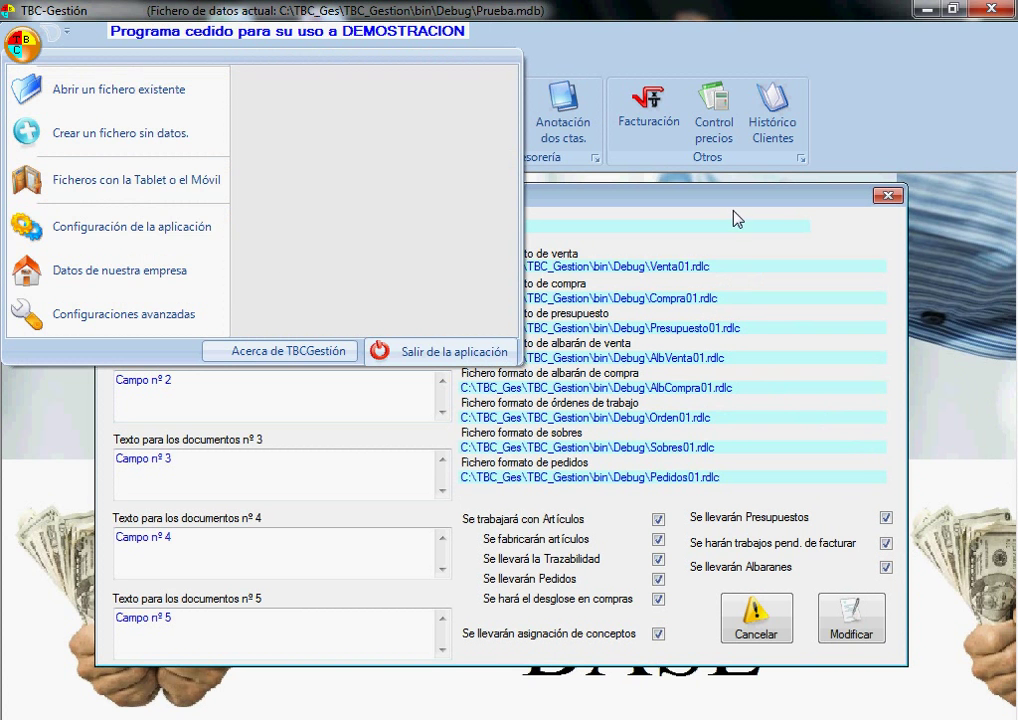
pyautogui.click(697, 192)
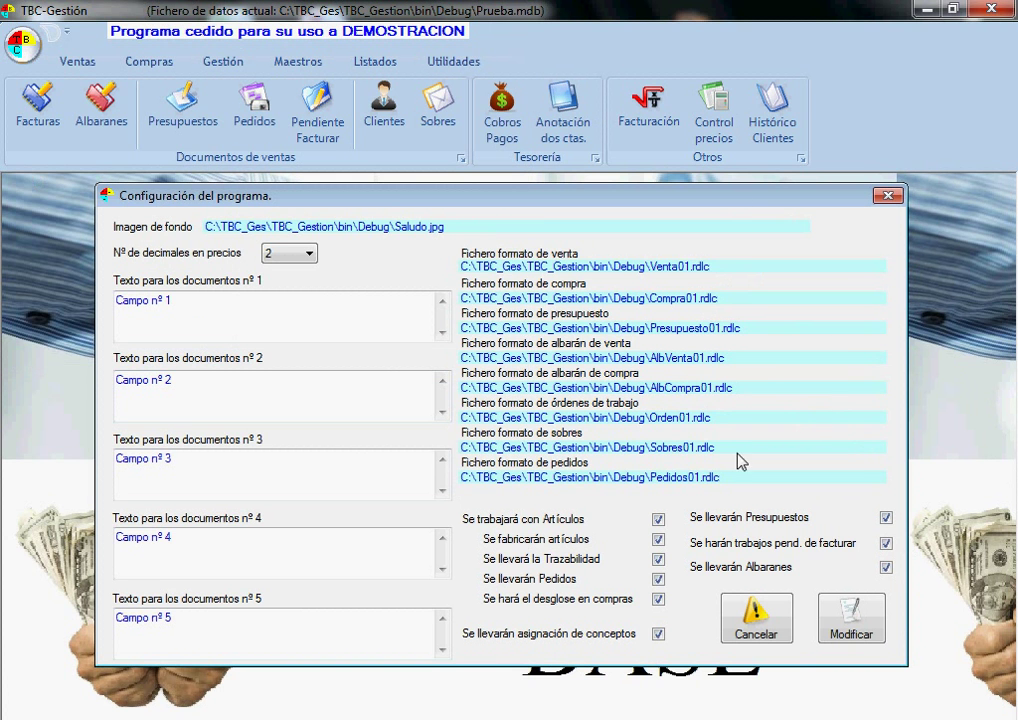
# Disable working with Artículos, asignación de conceptos, Presupuestos and trabajos pend. de facturar in the program configuration.
pyautogui.moveTo(539, 520)
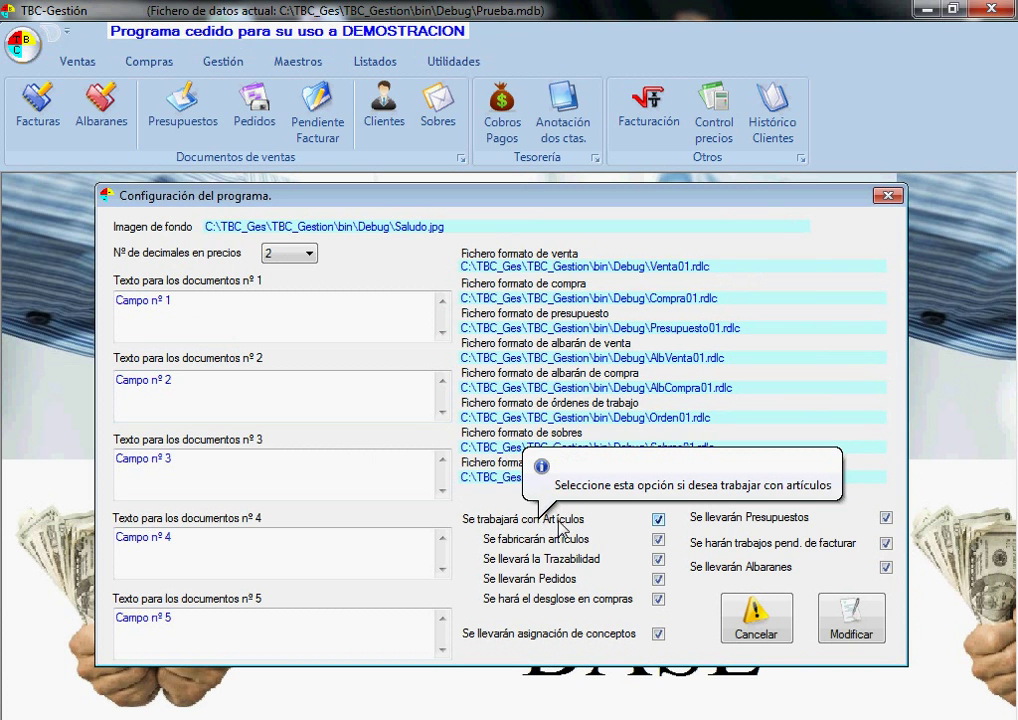
pyautogui.click(658, 520)
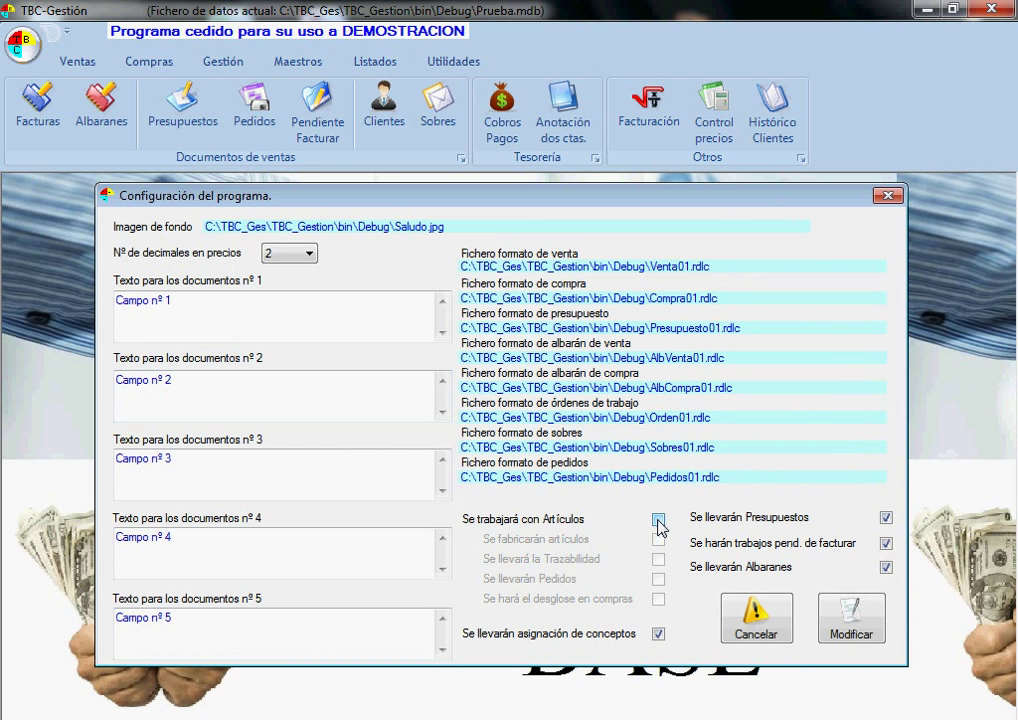
pyautogui.click(658, 633)
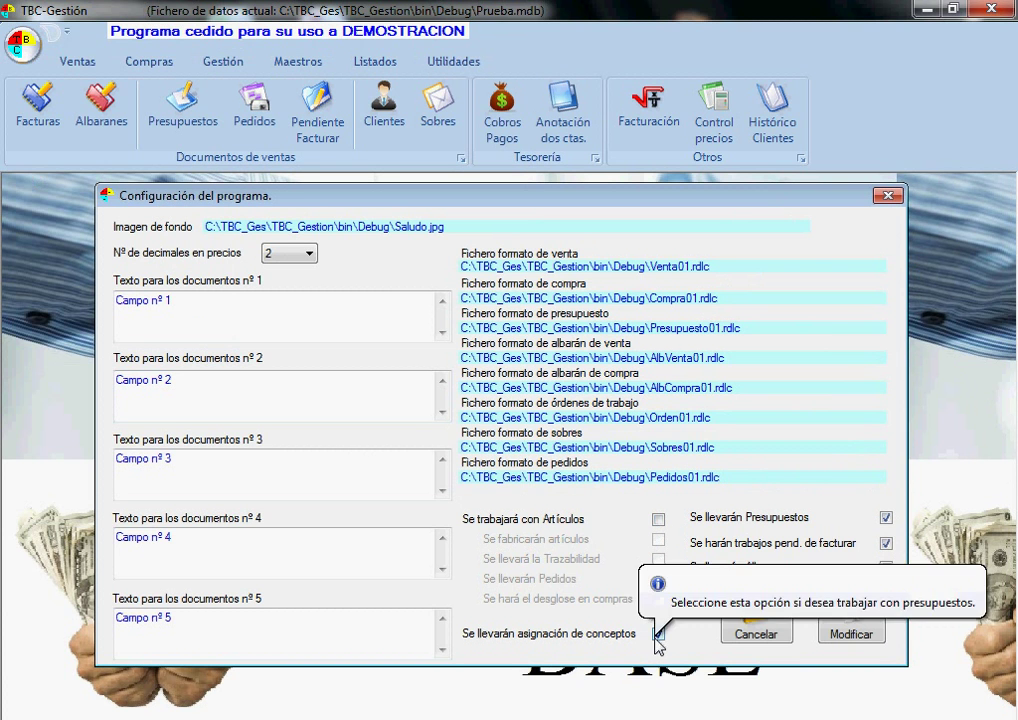
pyautogui.click(886, 518)
pyautogui.click(886, 543)
pyautogui.moveTo(700, 577)
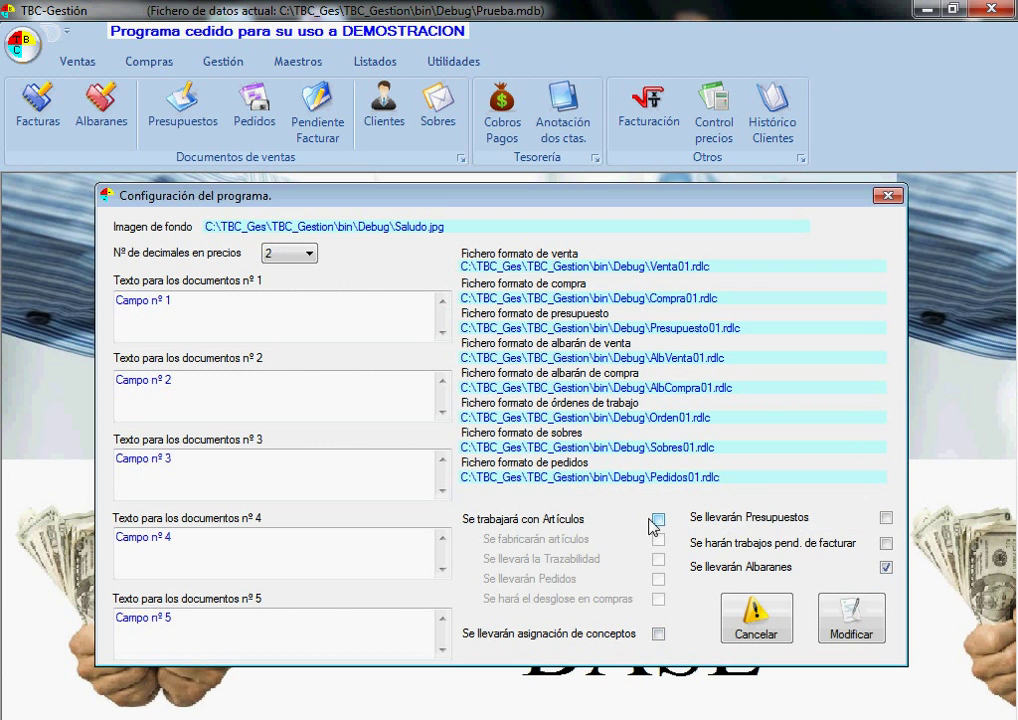
# Enable Artículos with fabrication, Trazabilidad, Pedidos and desglose en compras, plus Presupuestos and trabajos pend. de facturar, in the program configuration.
pyautogui.click(658, 520)
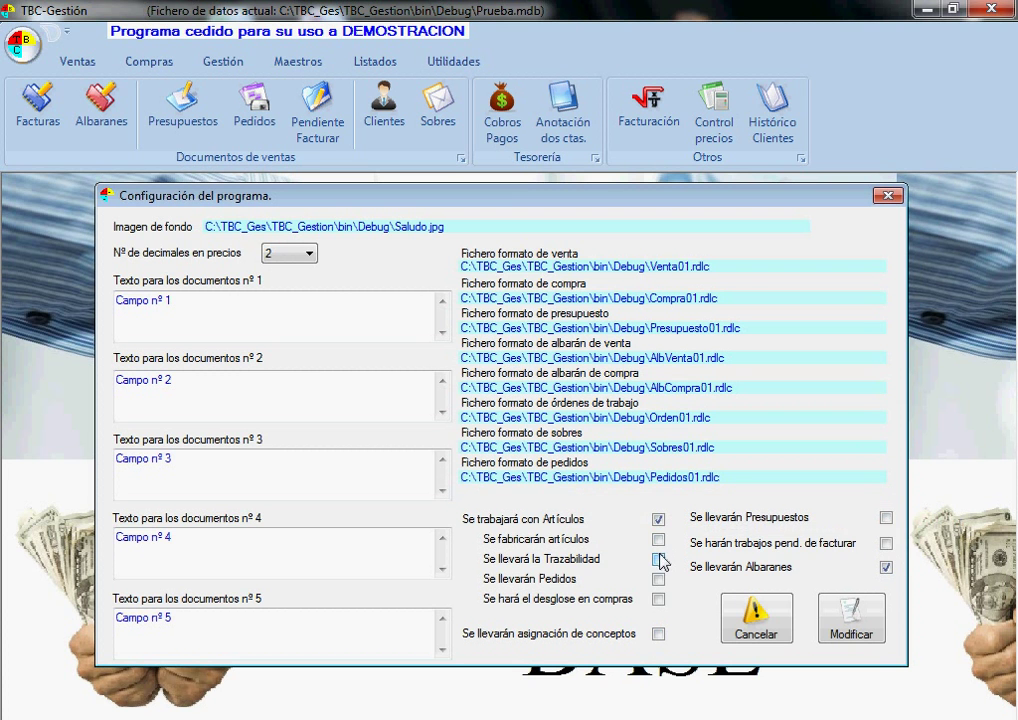
pyautogui.click(658, 559)
pyautogui.click(658, 579)
pyautogui.click(658, 599)
pyautogui.click(886, 518)
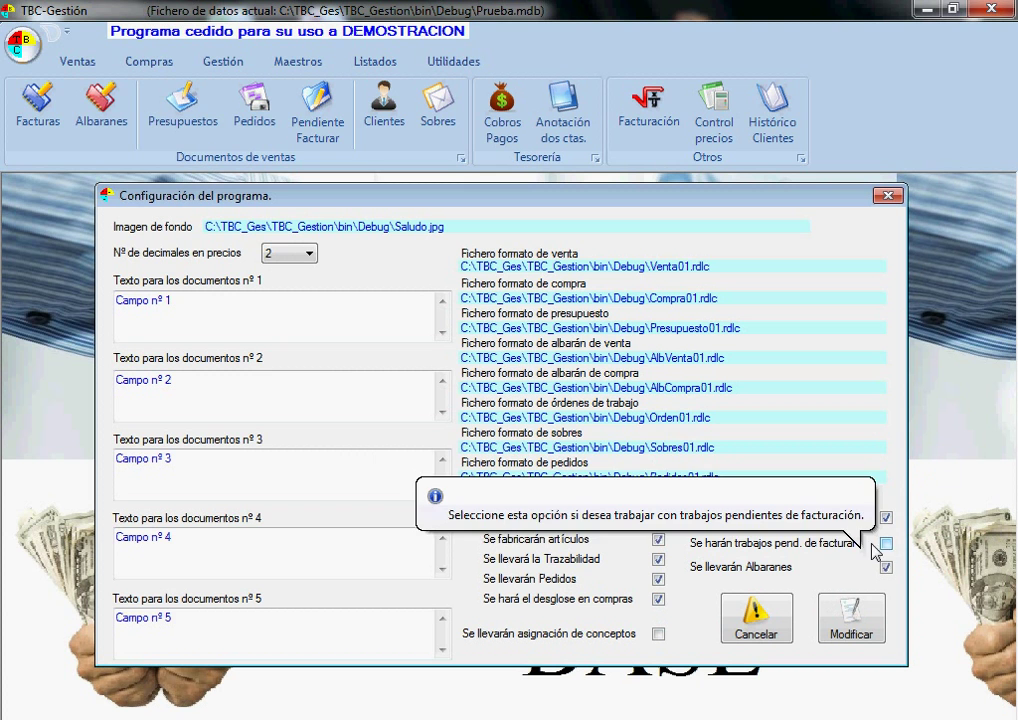
pyautogui.click(886, 545)
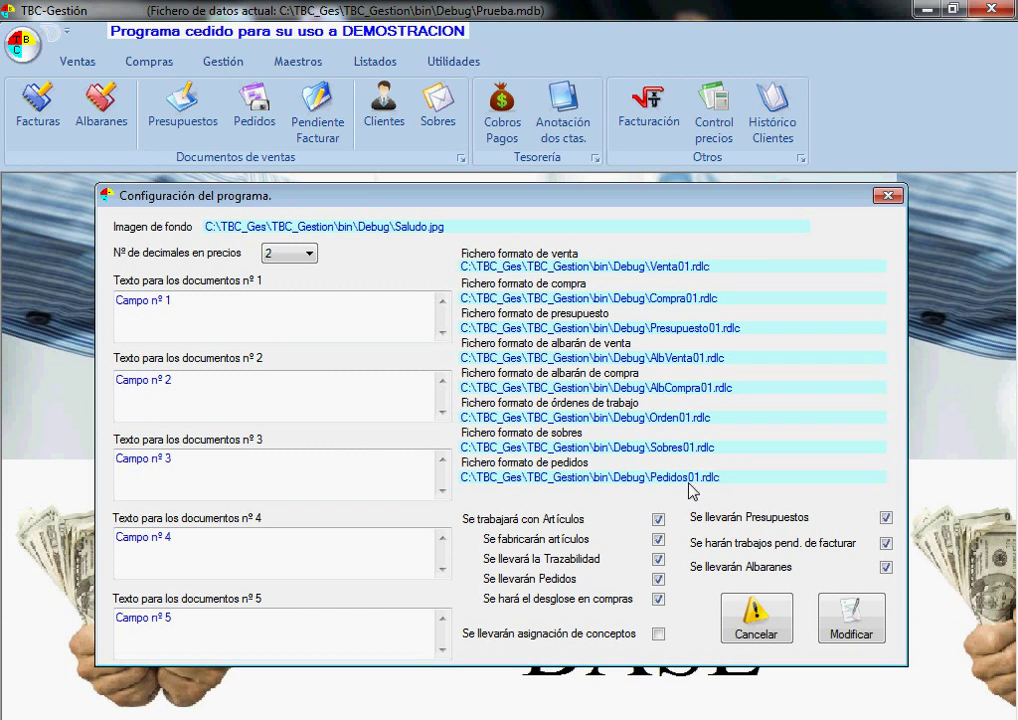
pyautogui.moveTo(736, 575)
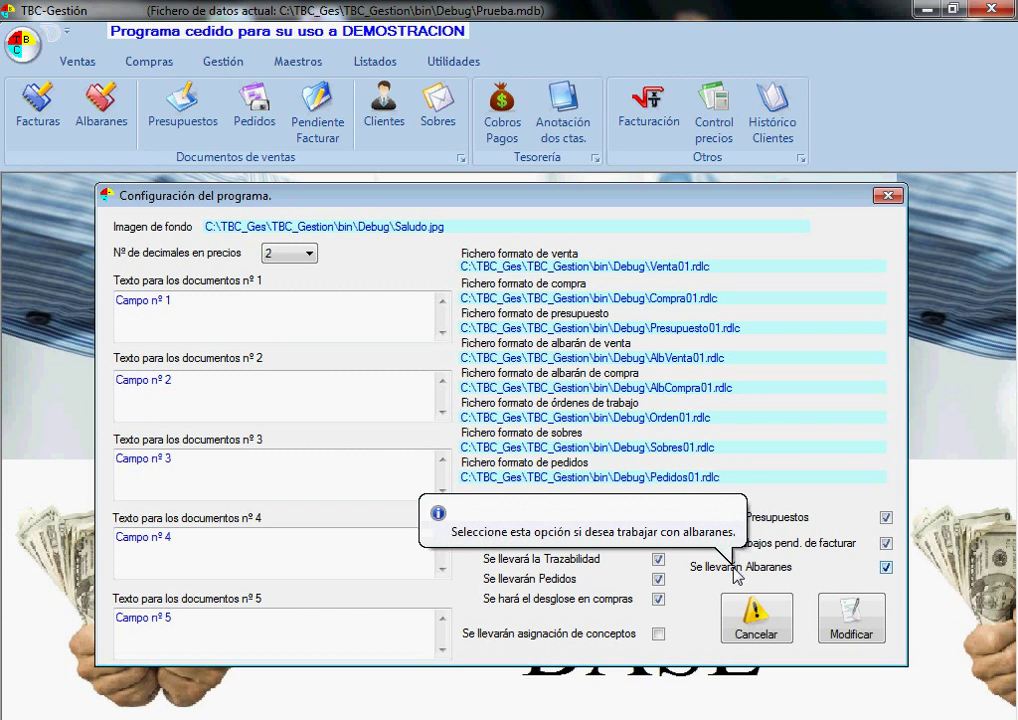
# Enable asignación de conceptos, disable Trazabilidad, and close the program configuration without saving.
pyautogui.moveTo(731, 207); pyautogui.dragTo(691, 227)
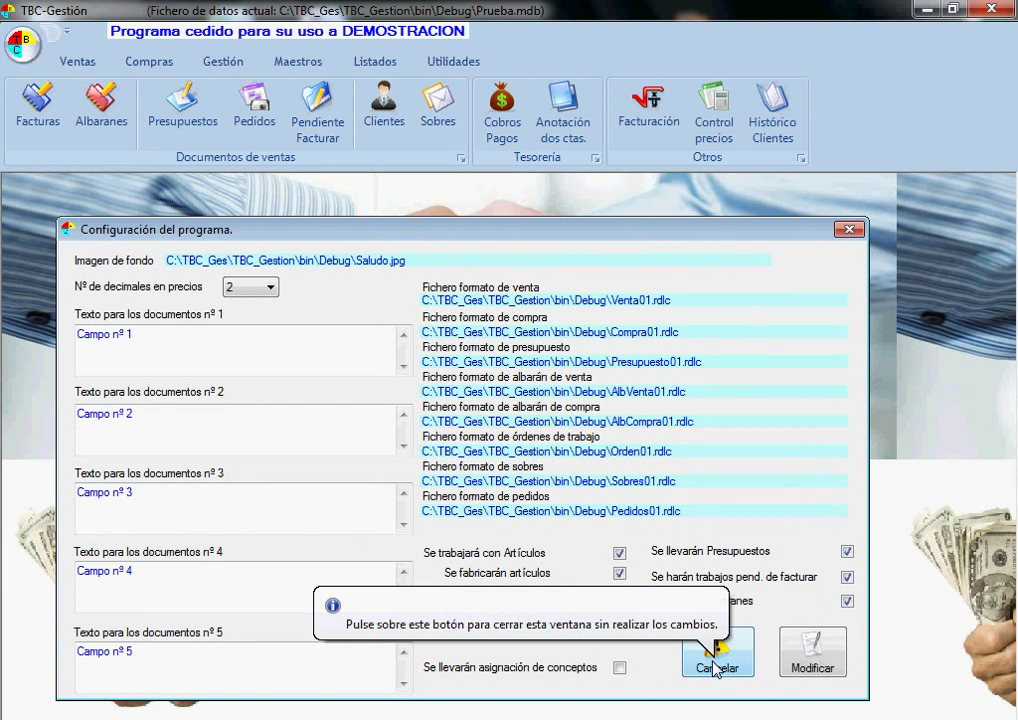
pyautogui.click(620, 668)
pyautogui.click(621, 594)
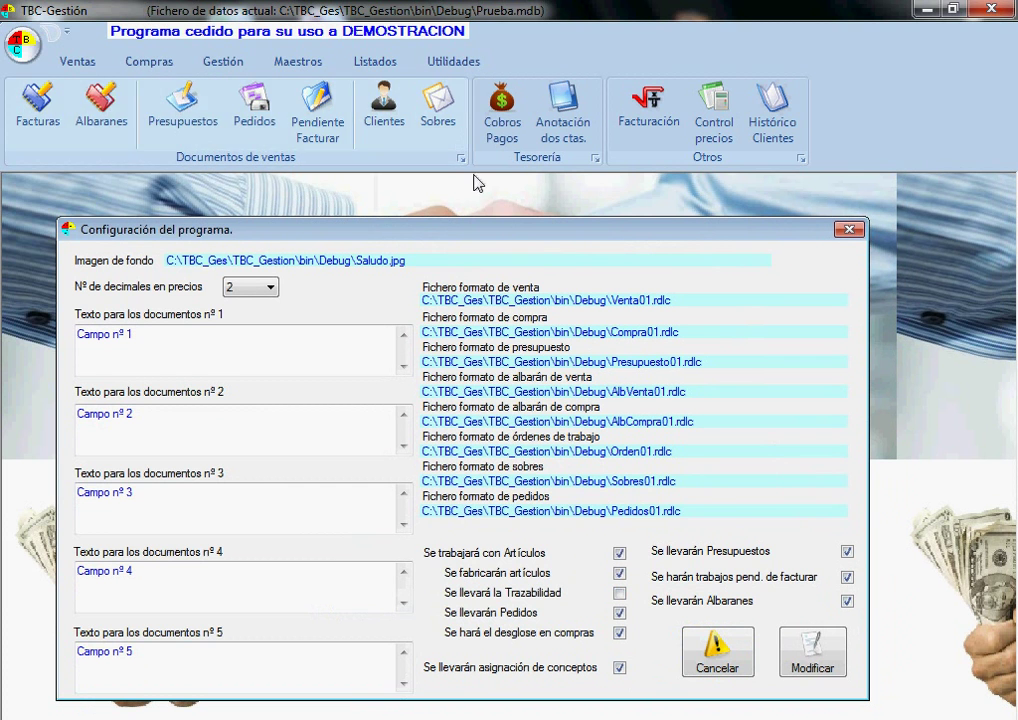
pyautogui.click(30, 118)
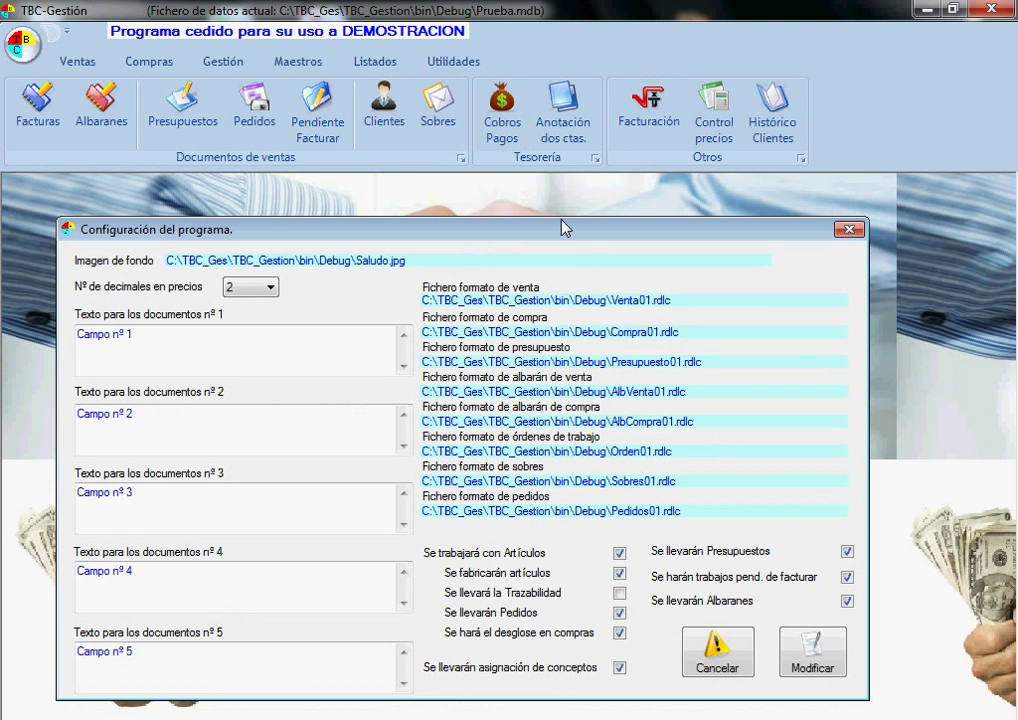
pyautogui.click(727, 664)
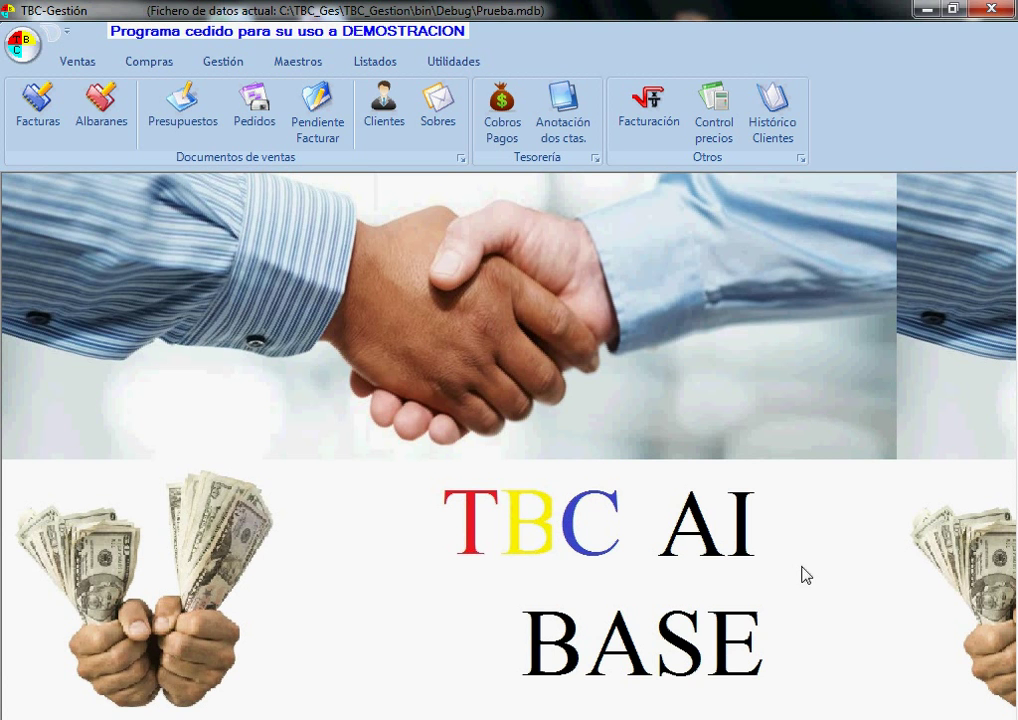
# Open the assignment of concepts to clients and keep Cliente nº 1 as the client.
pyautogui.click(224, 63)
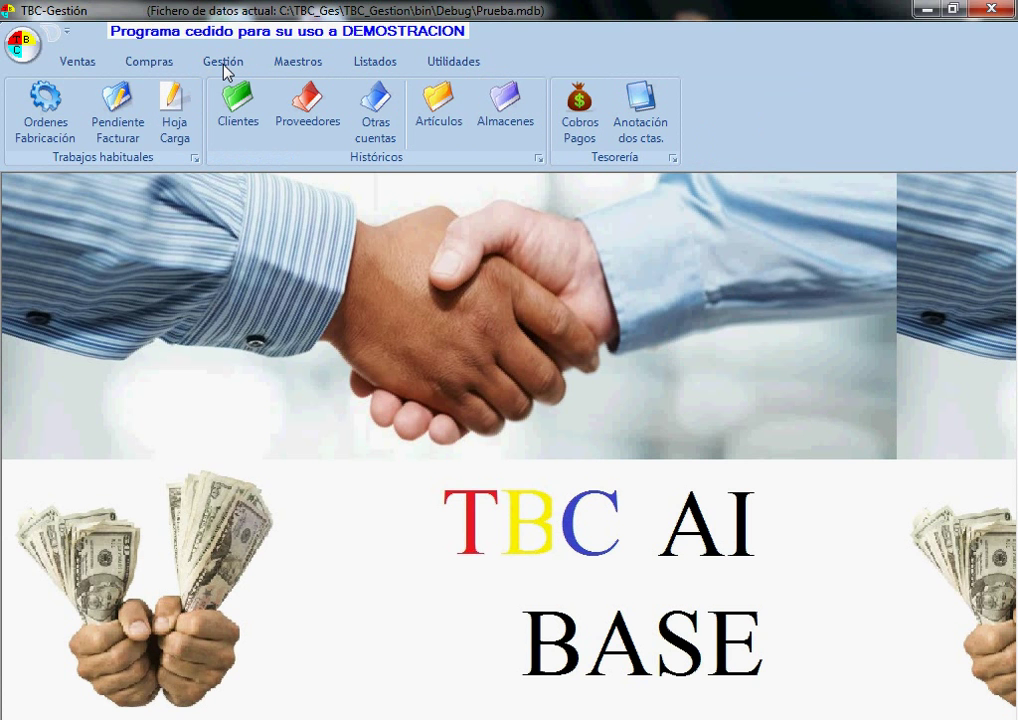
pyautogui.click(298, 63)
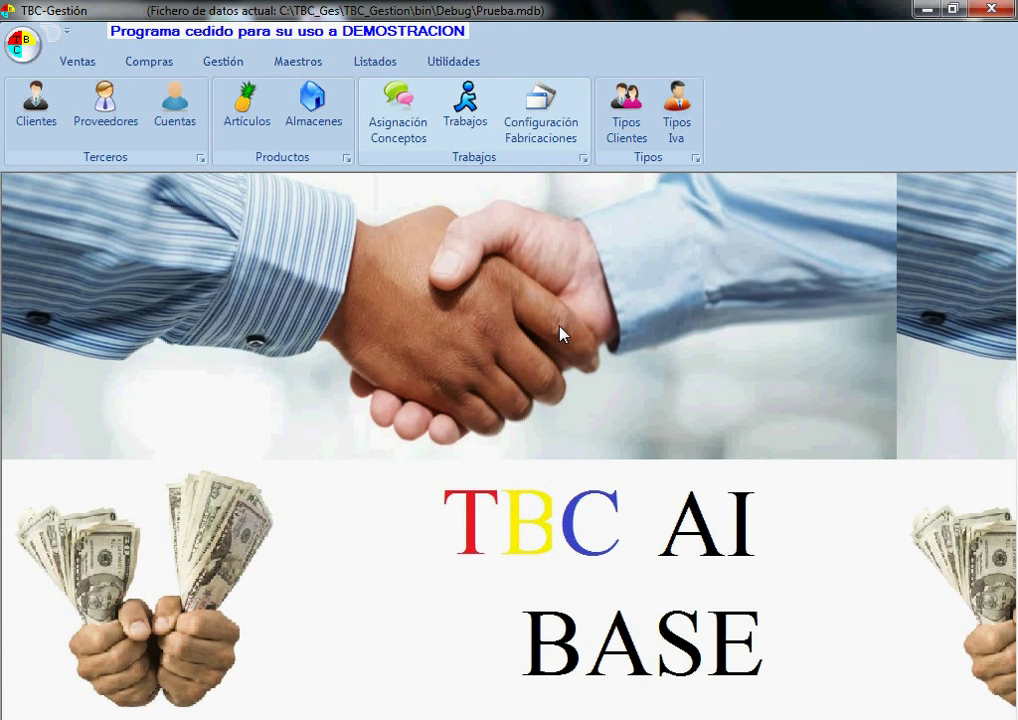
pyautogui.click(398, 125)
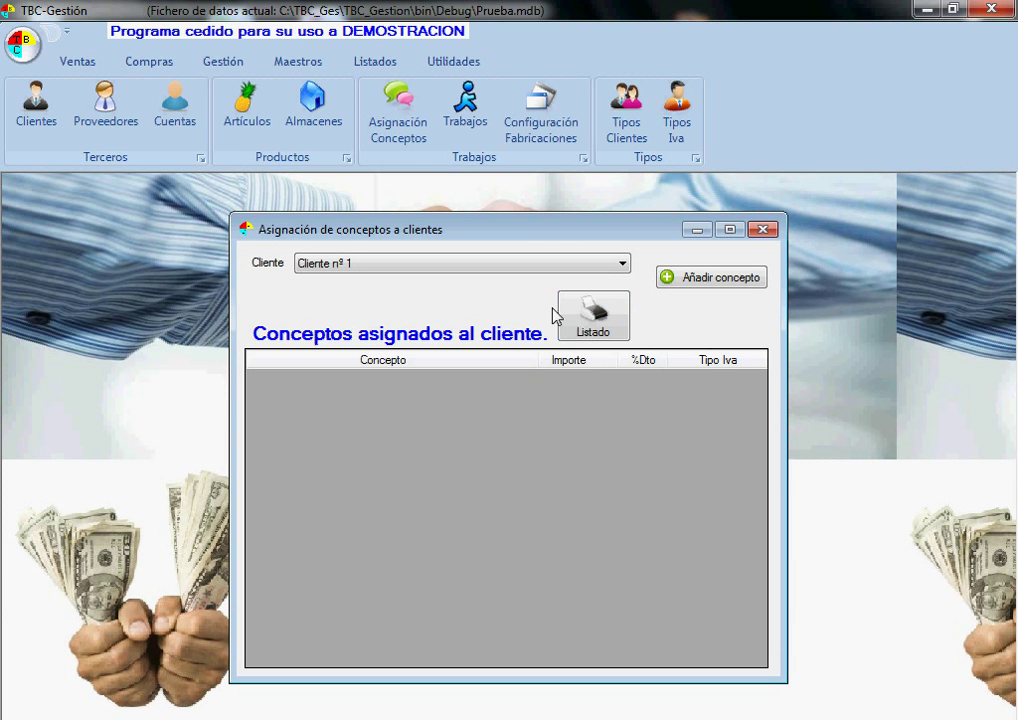
pyautogui.moveTo(505, 272)
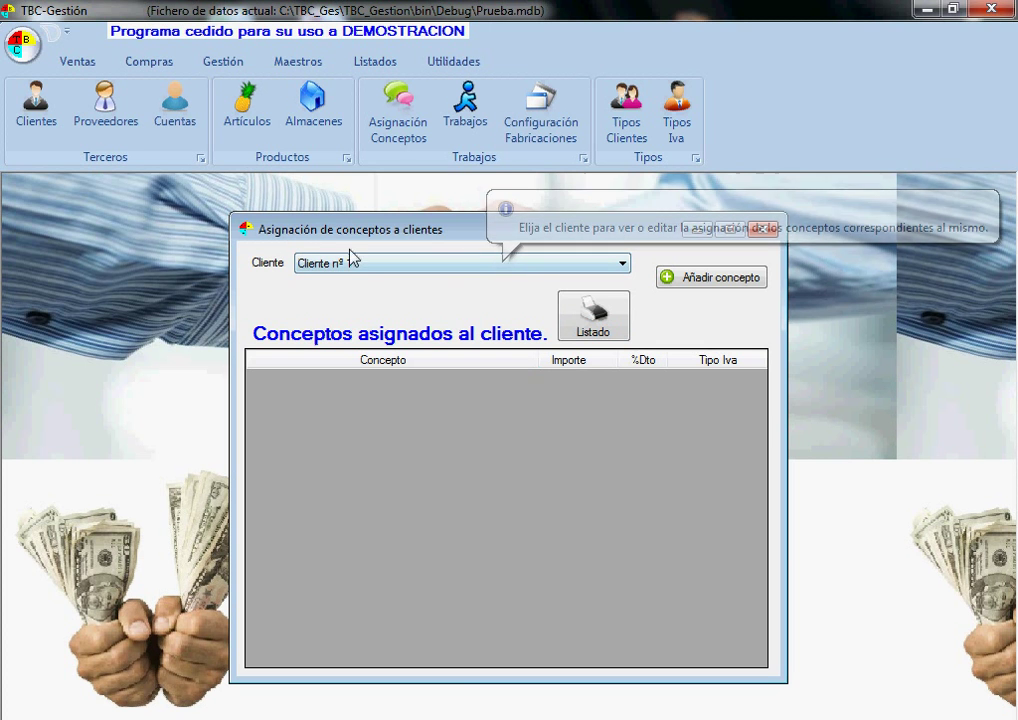
pyautogui.click(605, 266)
pyautogui.click(604, 266)
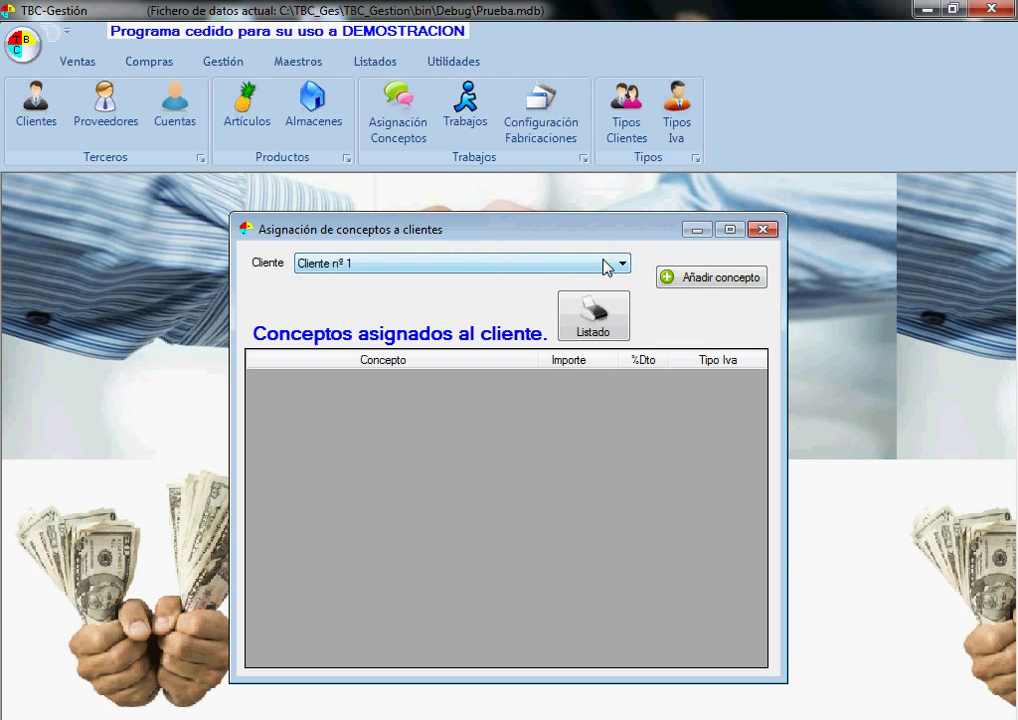
# Add the concept "Coste del arrendamiento de este mes." to Cliente nº 1 with an amount of 500 and Normal IVA.
pyautogui.click(697, 285)
pyautogui.click(493, 384)
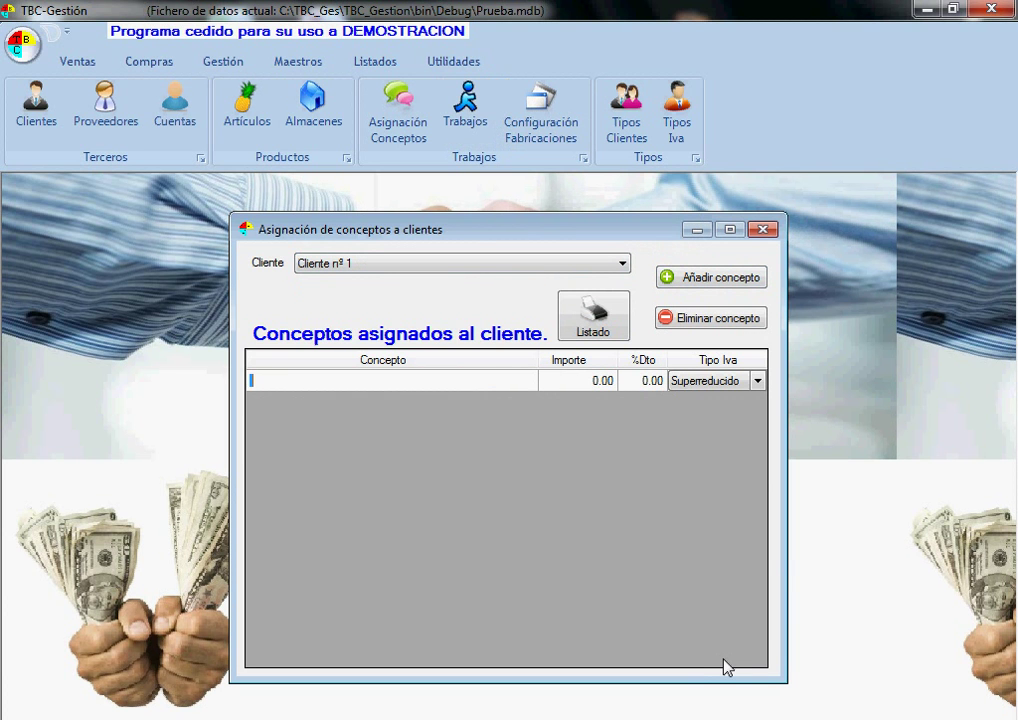
pyautogui.write('Coste del arrendamiento de es')
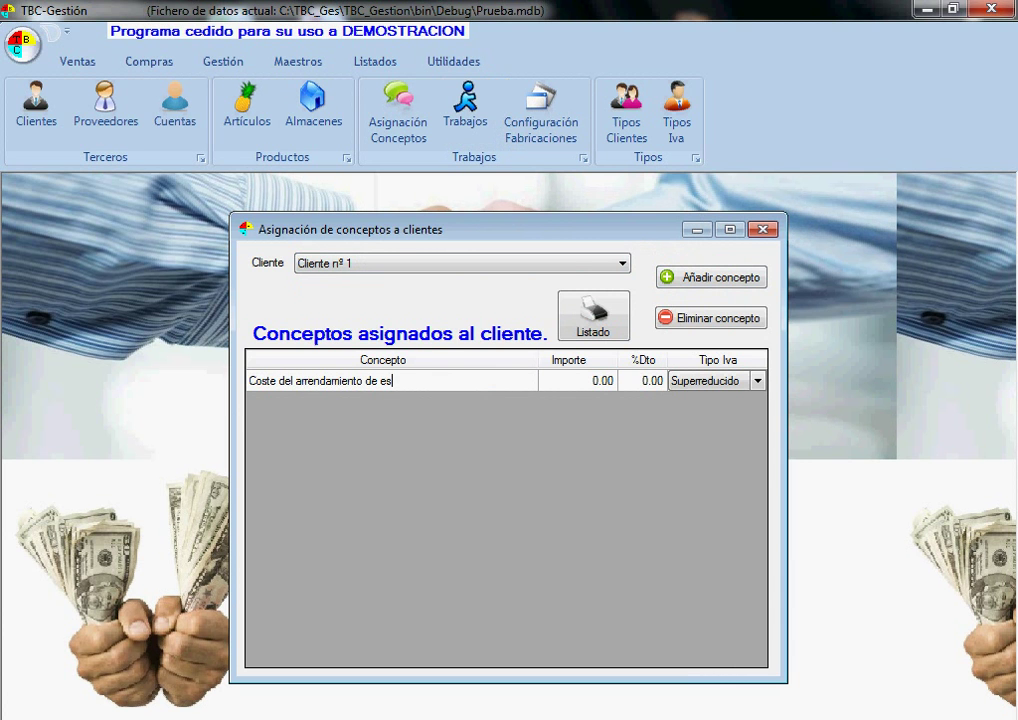
pyautogui.write('te mes.')
pyautogui.press('Tab')
pyautogui.write('500')
pyautogui.press('Tab')
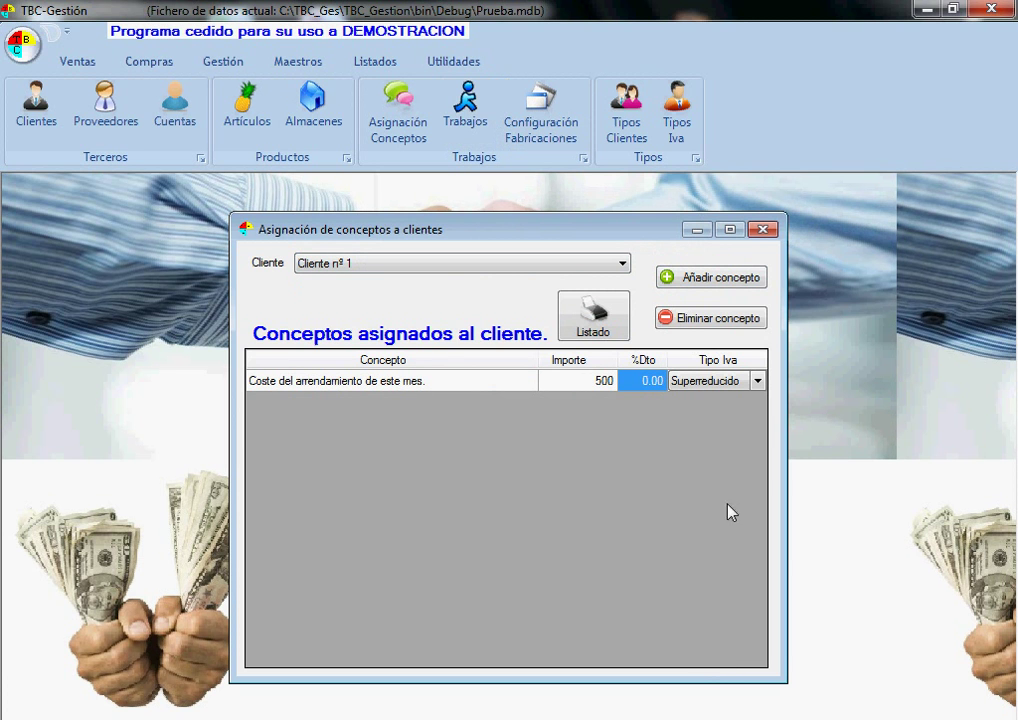
pyautogui.press('Tab')
pyautogui.click(757, 381)
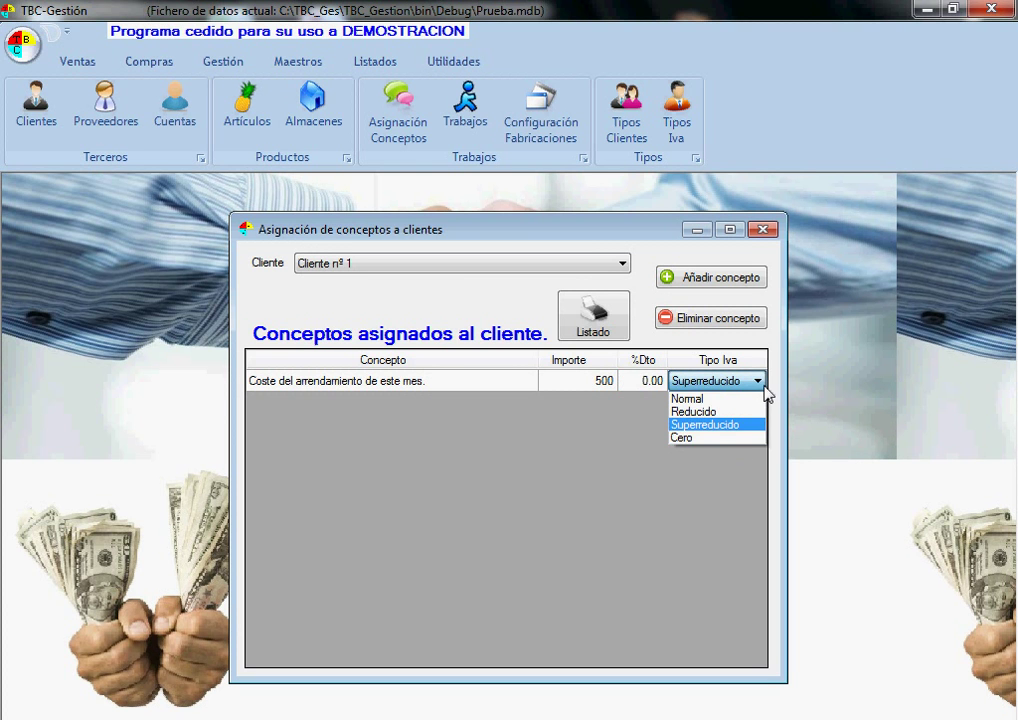
pyautogui.click(700, 398)
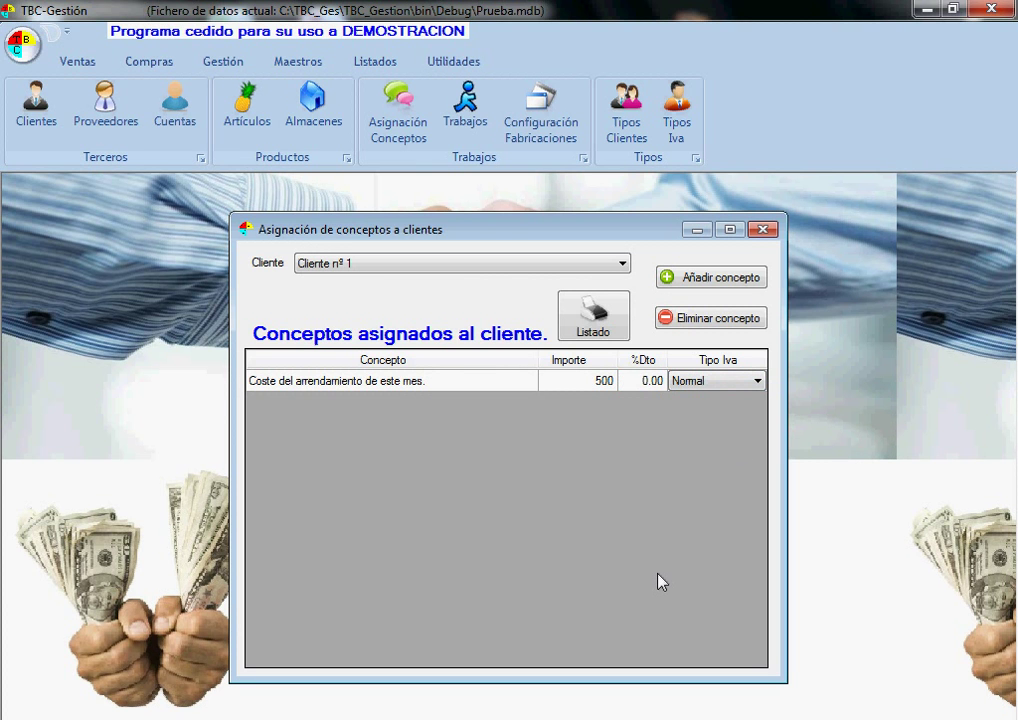
pyautogui.click(492, 393)
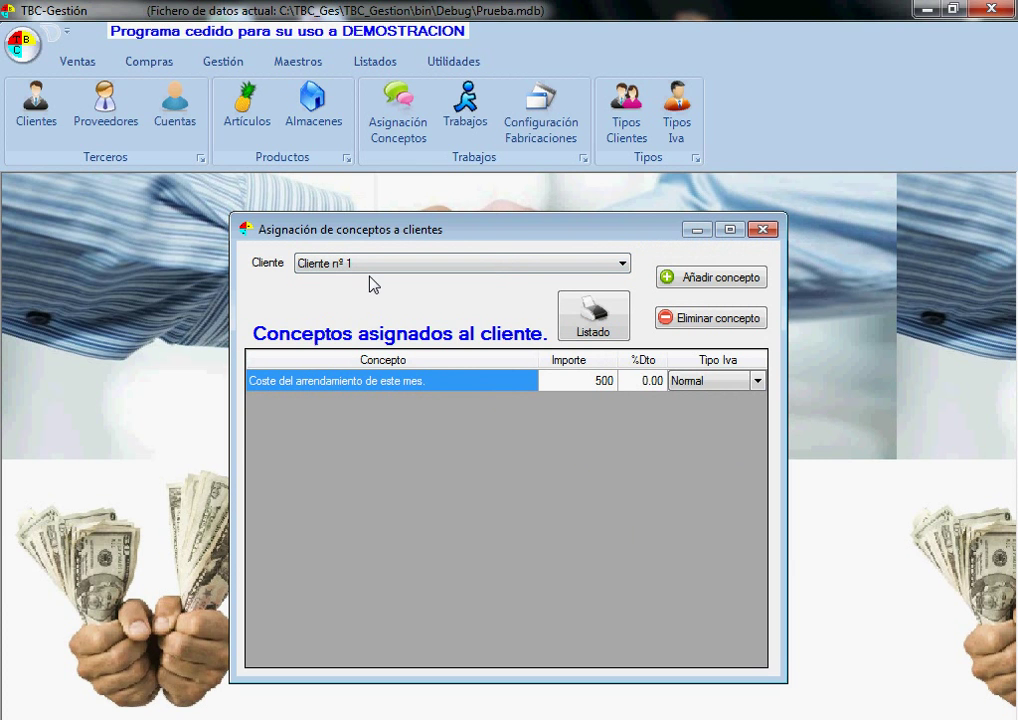
# Review the Facturación options for client types and for invoicing by assigned concepts, closing the dialog without invoicing.
pyautogui.moveTo(385, 232); pyautogui.dragTo(535, 246)
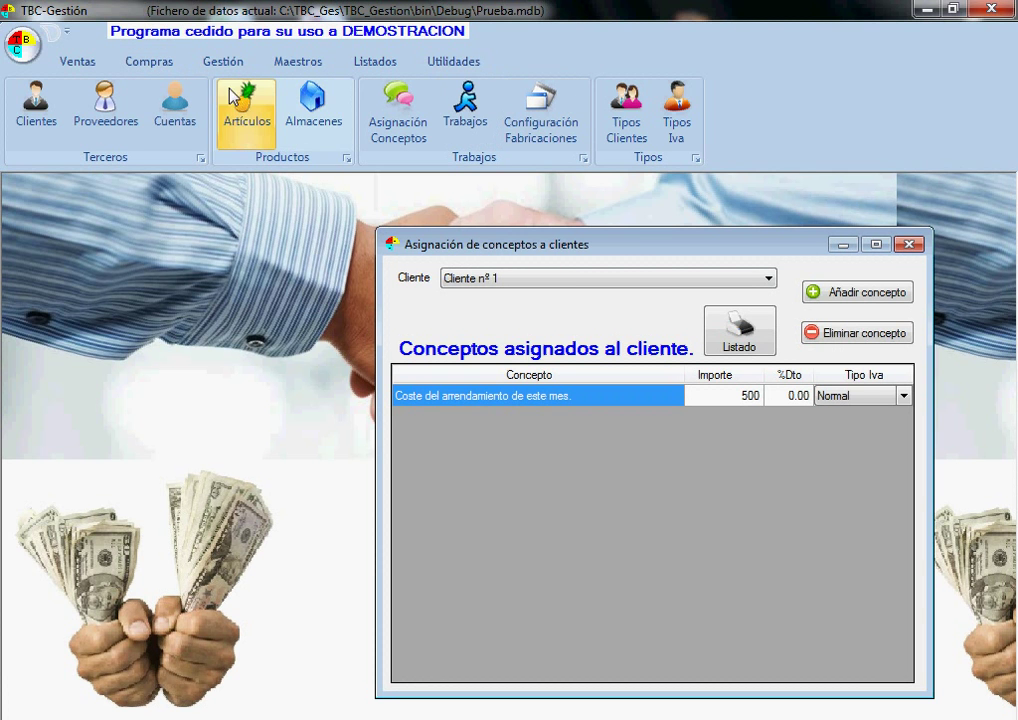
pyautogui.click(78, 63)
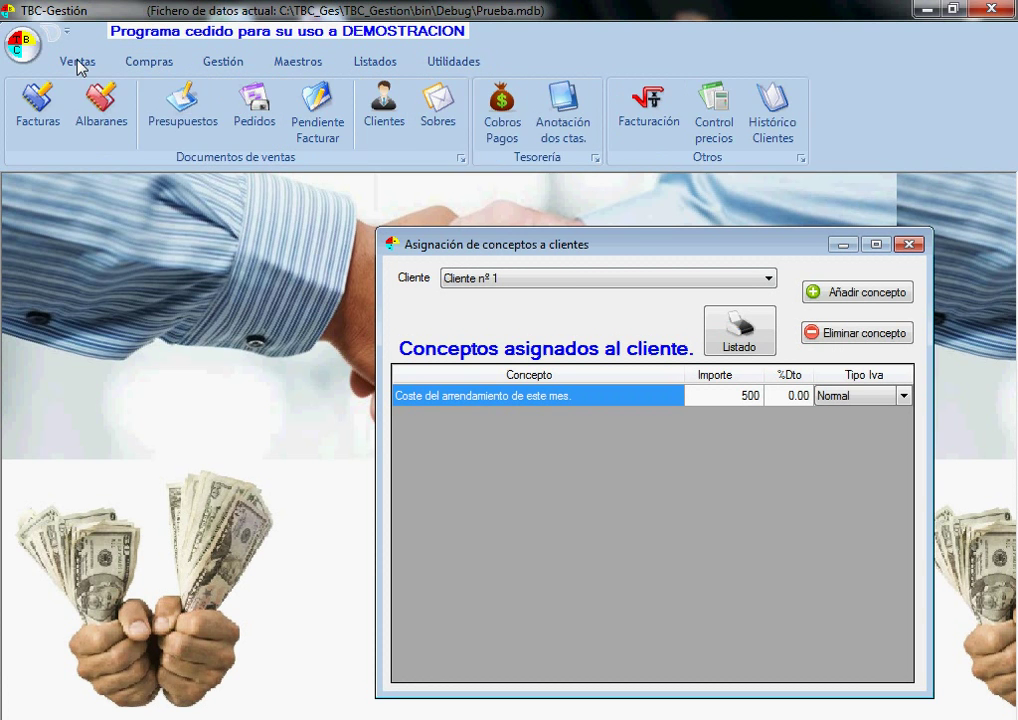
pyautogui.click(641, 121)
pyautogui.moveTo(675, 292); pyautogui.dragTo(454, 401)
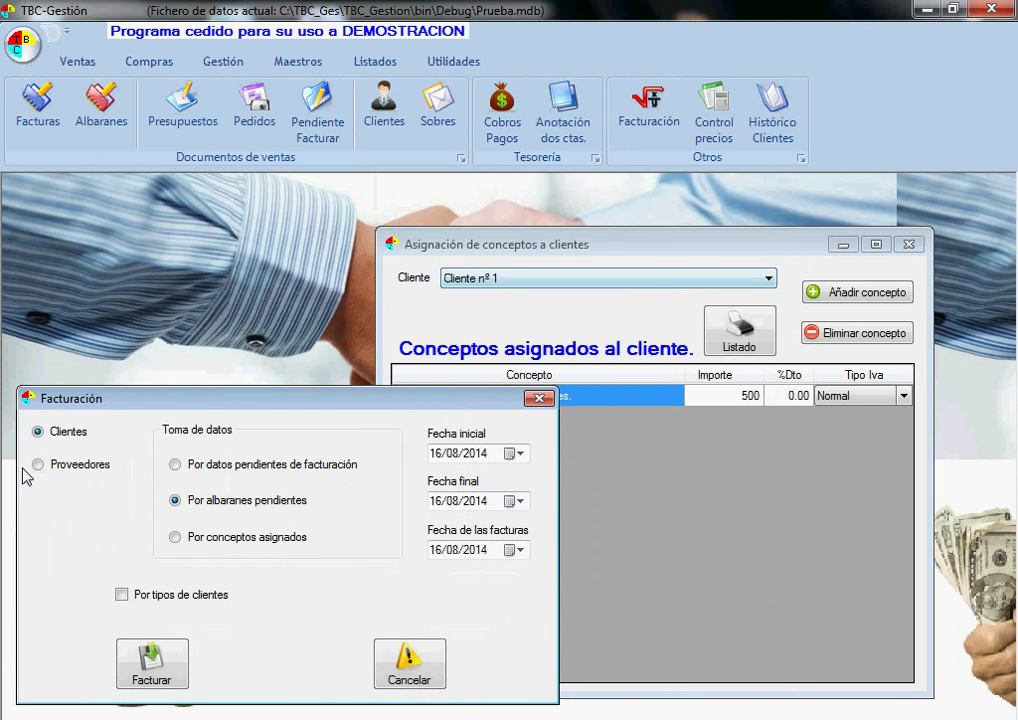
pyautogui.click(121, 595)
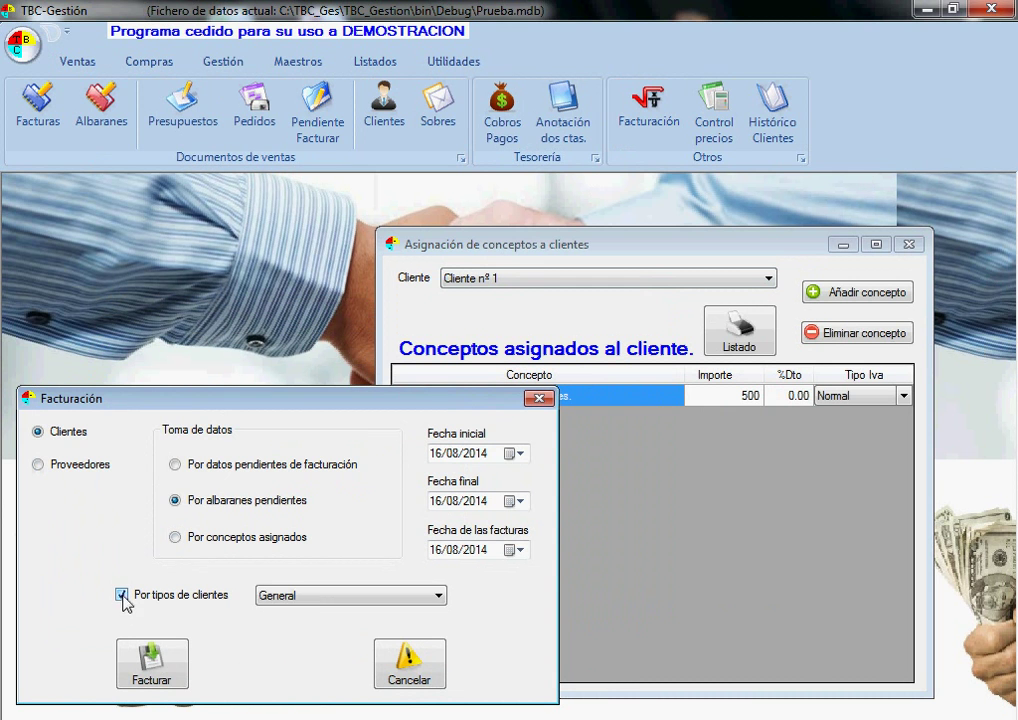
pyautogui.click(318, 604)
pyautogui.click(318, 614)
pyautogui.click(166, 594)
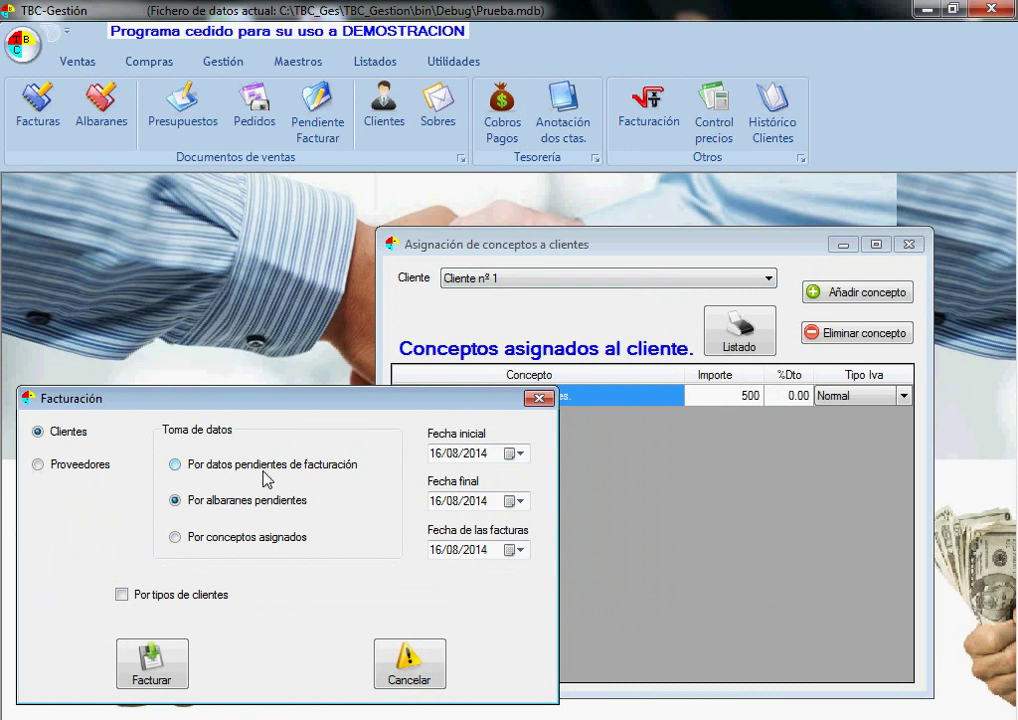
pyautogui.click(200, 540)
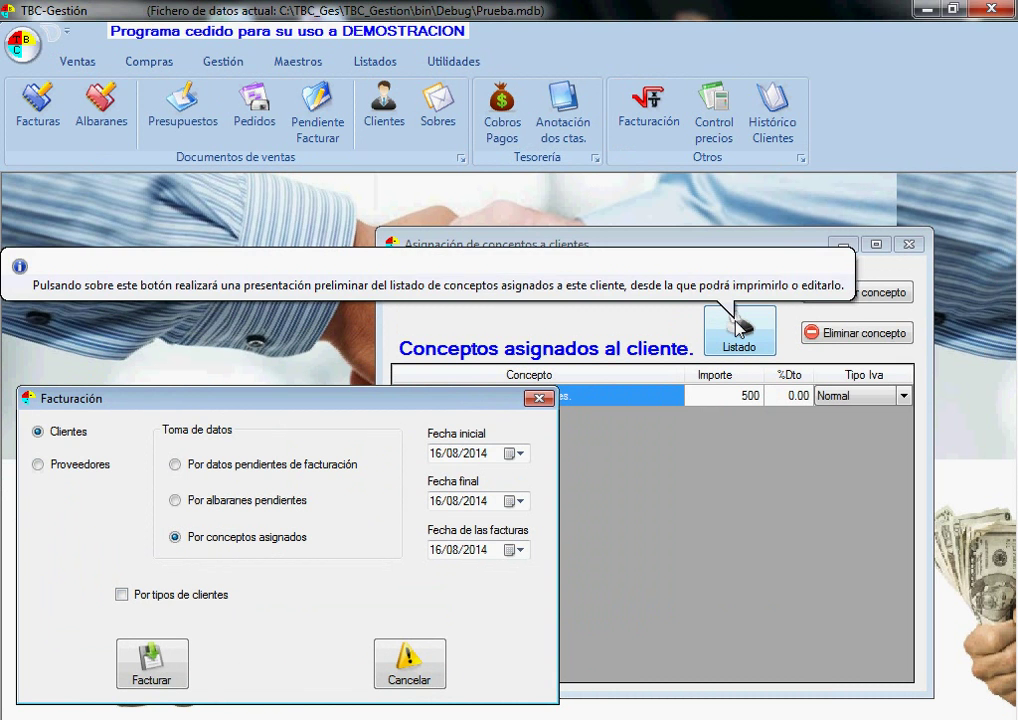
pyautogui.click(539, 398)
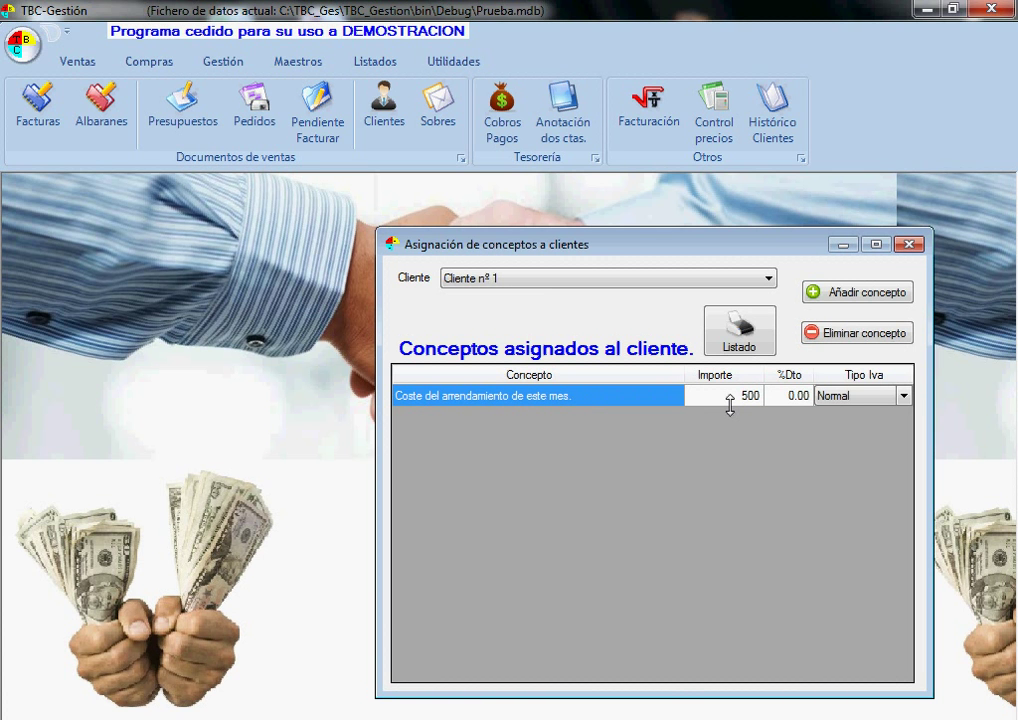
pyautogui.moveTo(631, 254); pyautogui.dragTo(484, 232)
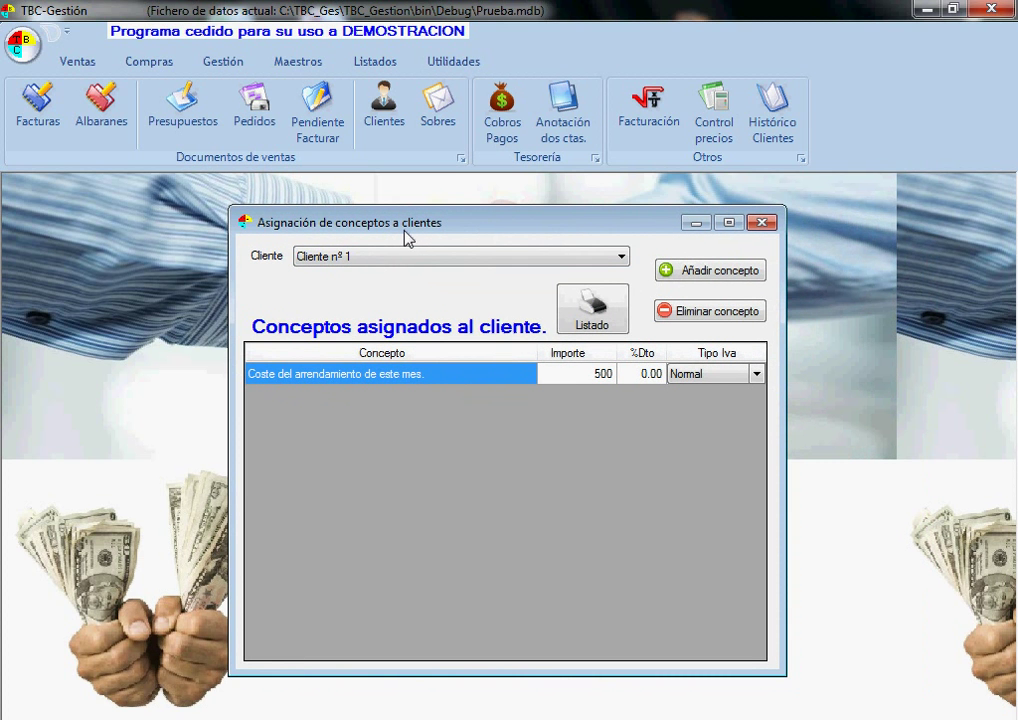
# Check the asignación de conceptos option in the program configuration without changes, and close the concept assignment window.
pyautogui.click(32, 50)
pyautogui.click(135, 310)
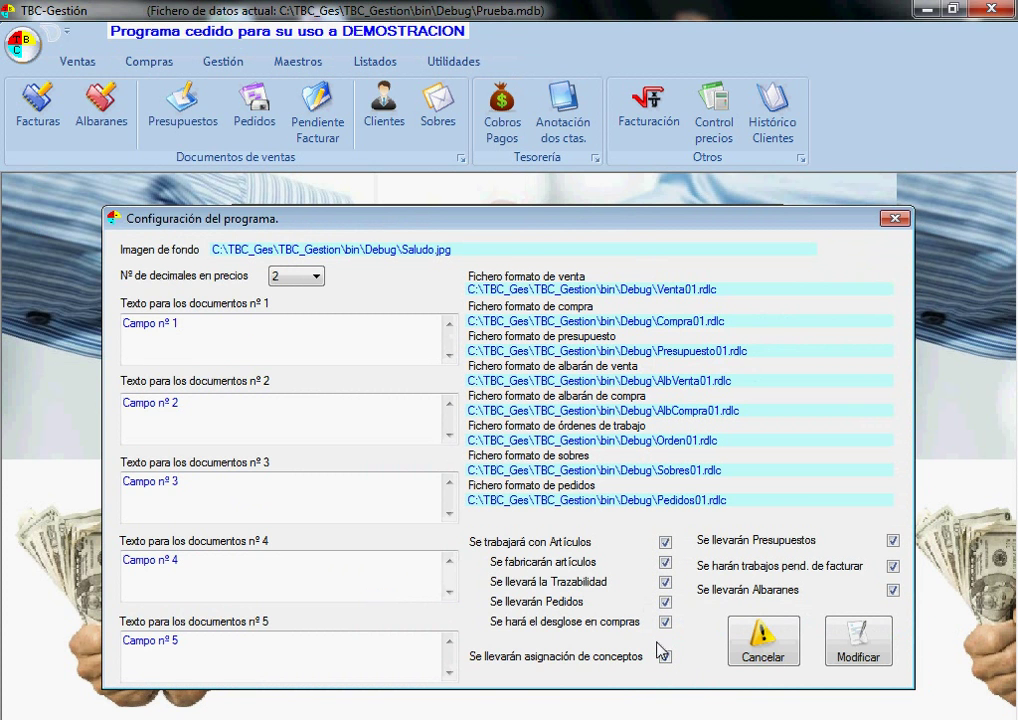
pyautogui.click(750, 647)
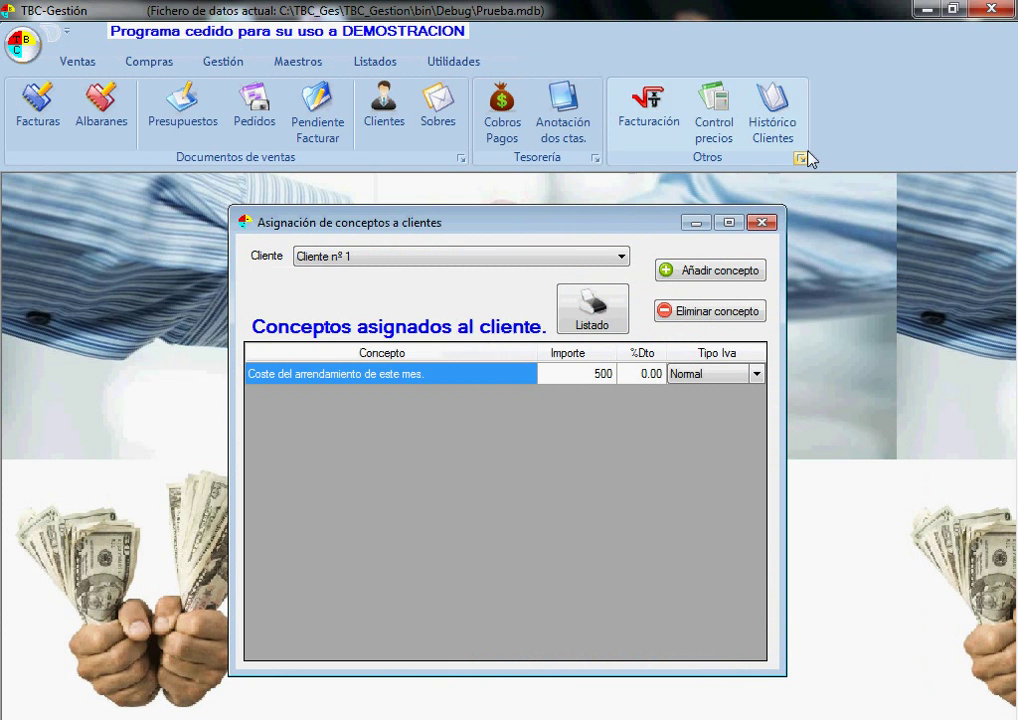
pyautogui.click(764, 223)
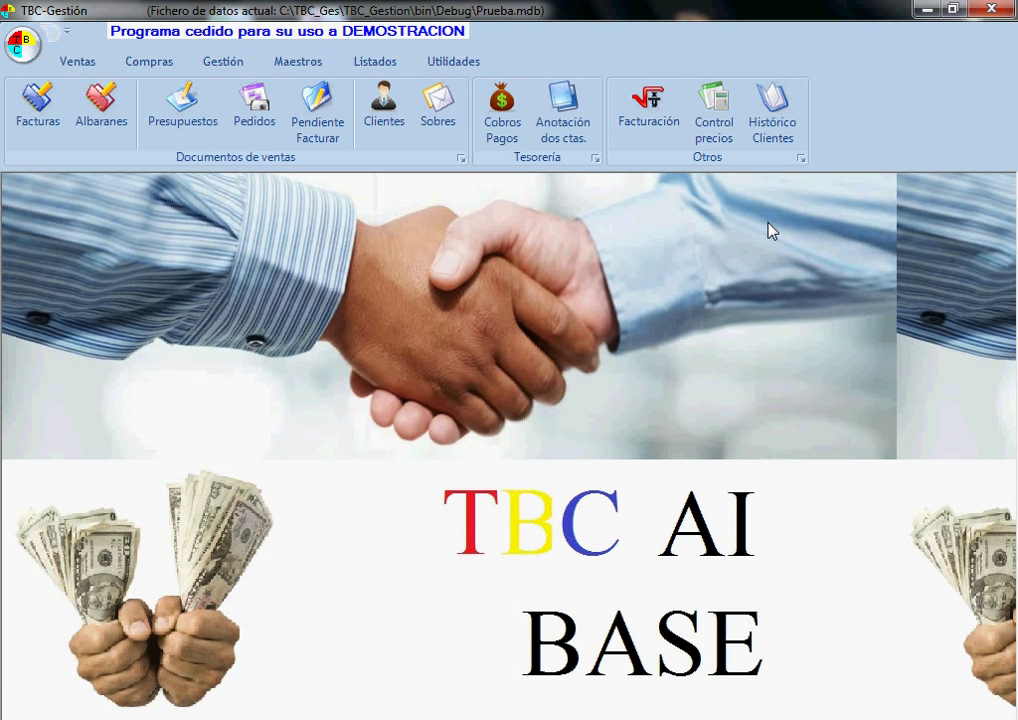
# Register a new Trabajo number 1 named "Pienso para cerdos" and close the Trabajos window.
pyautogui.click(282, 64)
pyautogui.click(465, 100)
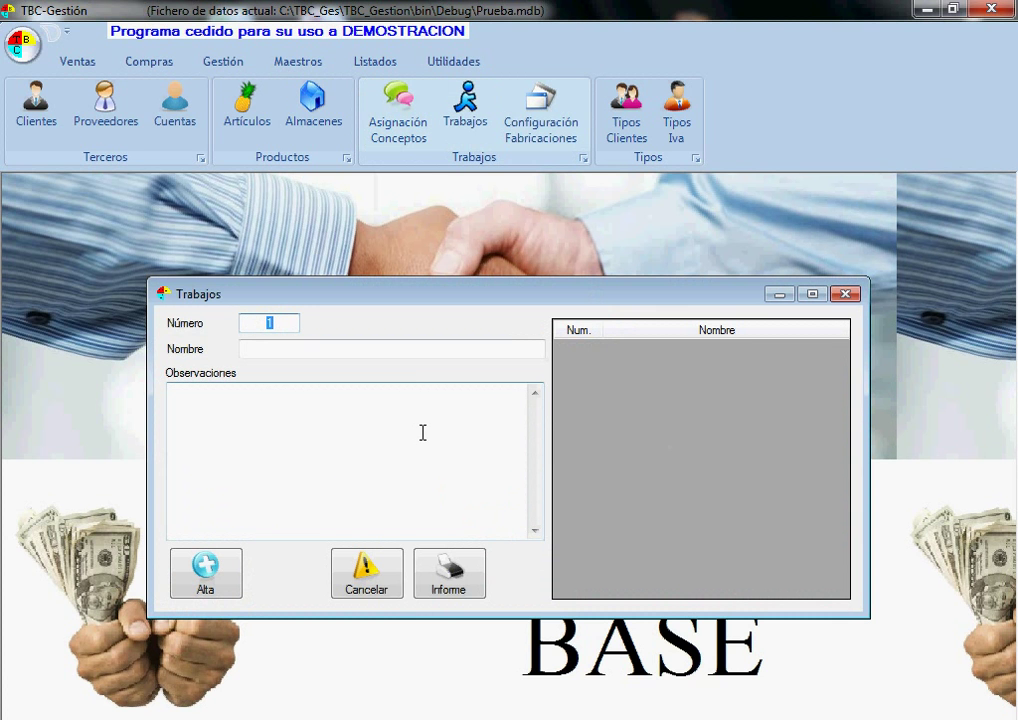
pyautogui.moveTo(422, 432)
pyautogui.click(272, 356)
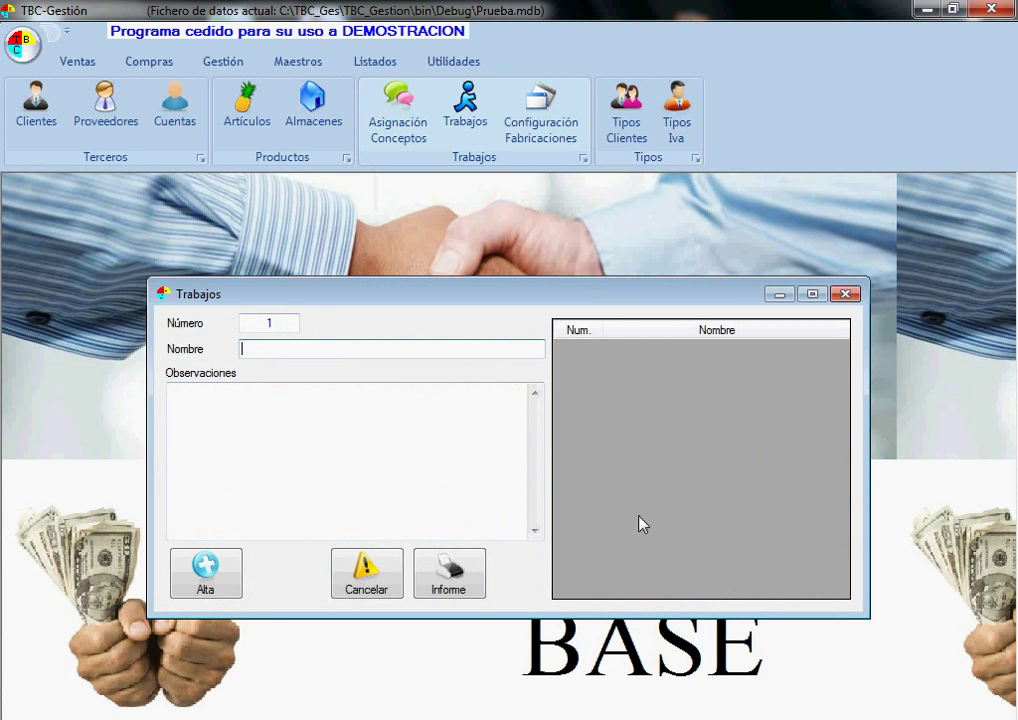
pyautogui.write('Pienso para cerdos')
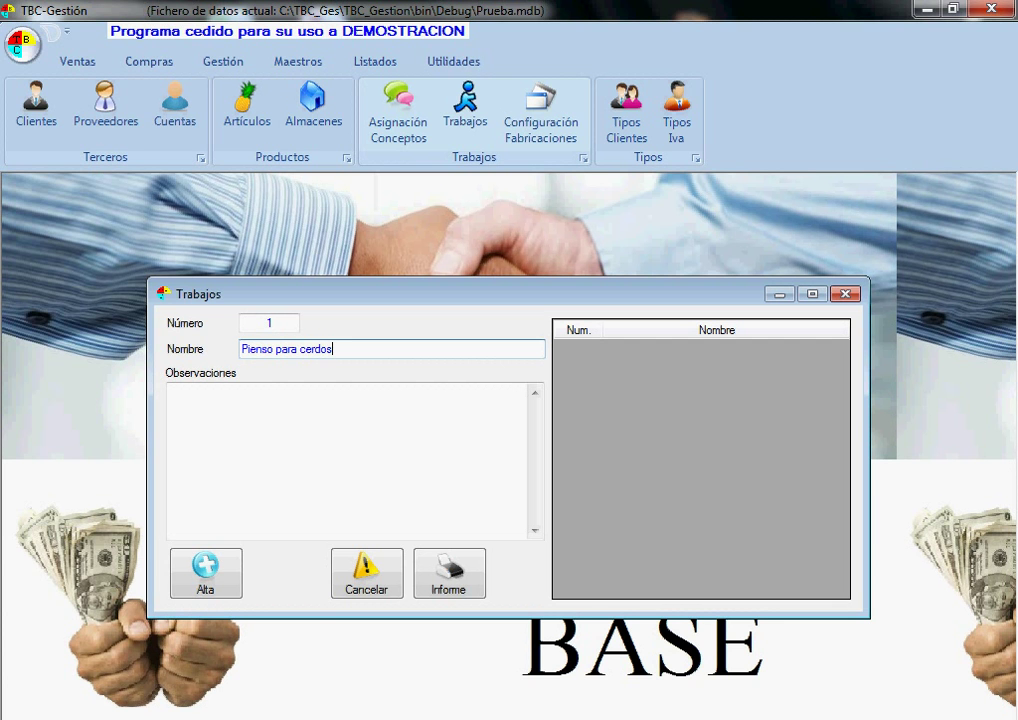
pyautogui.click(200, 575)
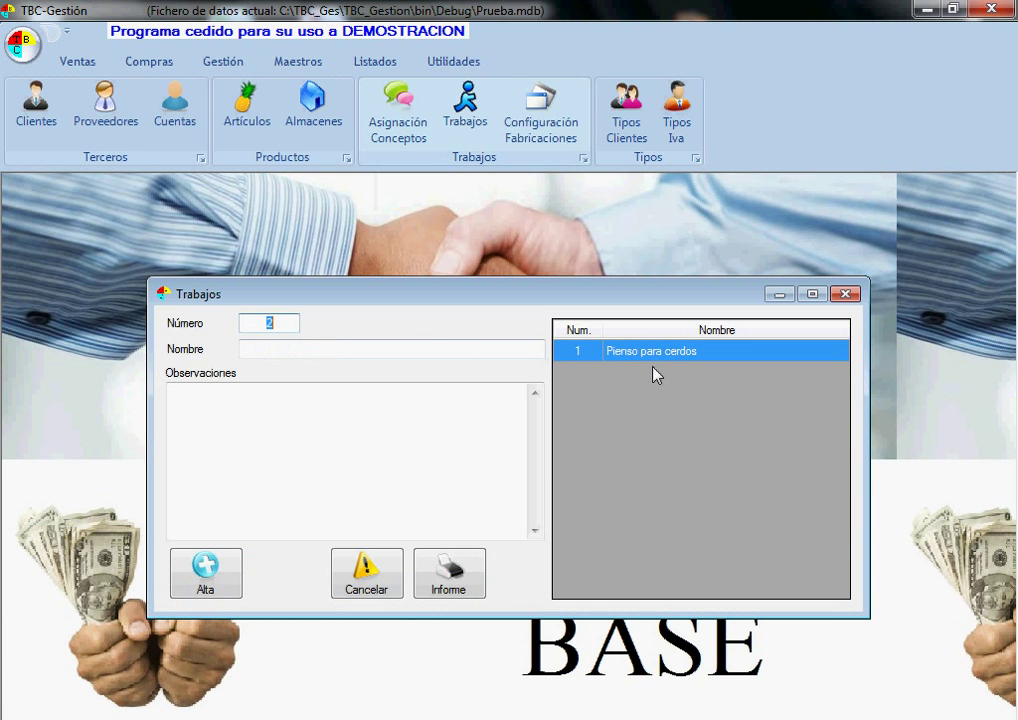
pyautogui.click(846, 294)
# Examine the Configuración de Fabricaciones for "Pienso para cerdos" and the existing Artículos, closing both windows without adding concepts.
pyautogui.click(558, 118)
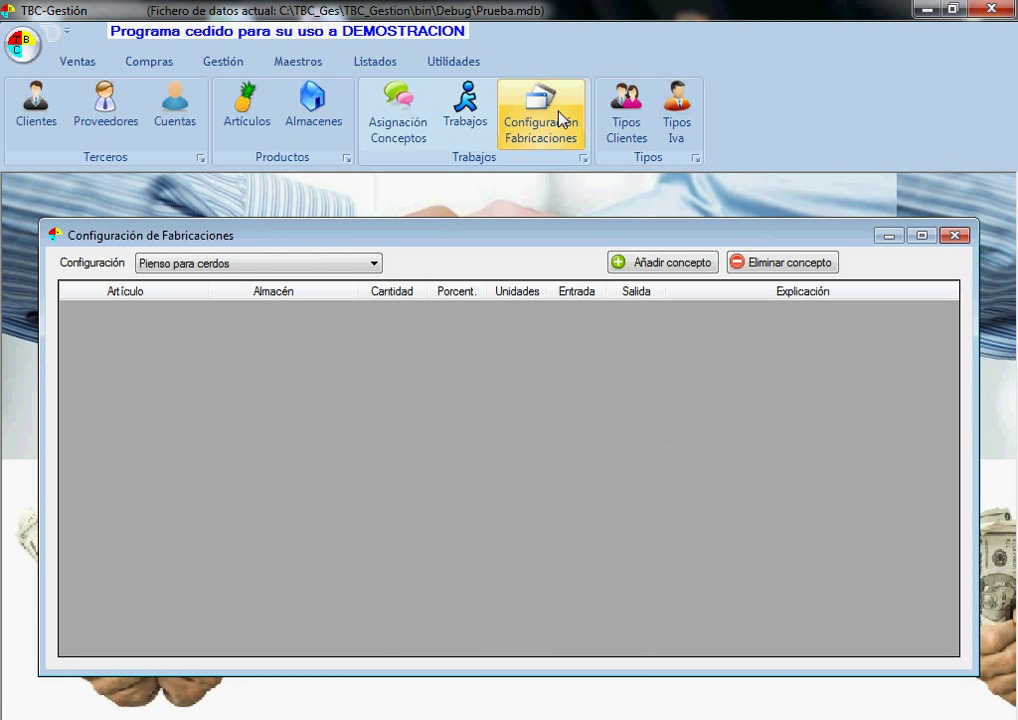
pyautogui.click(318, 263)
pyautogui.click(318, 263)
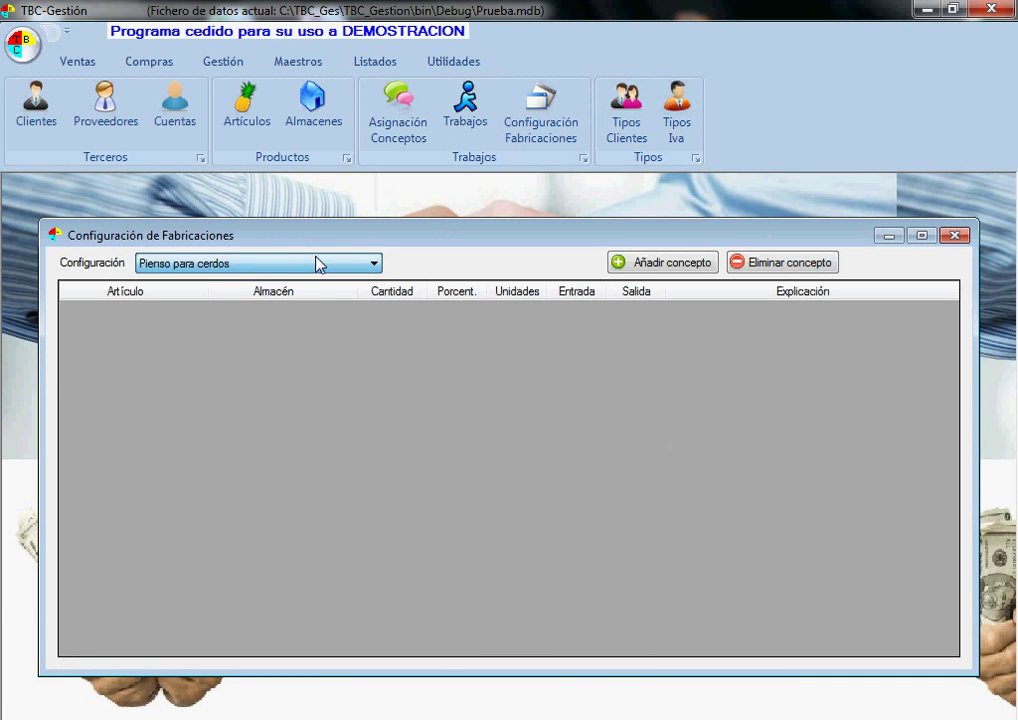
pyautogui.click(240, 124)
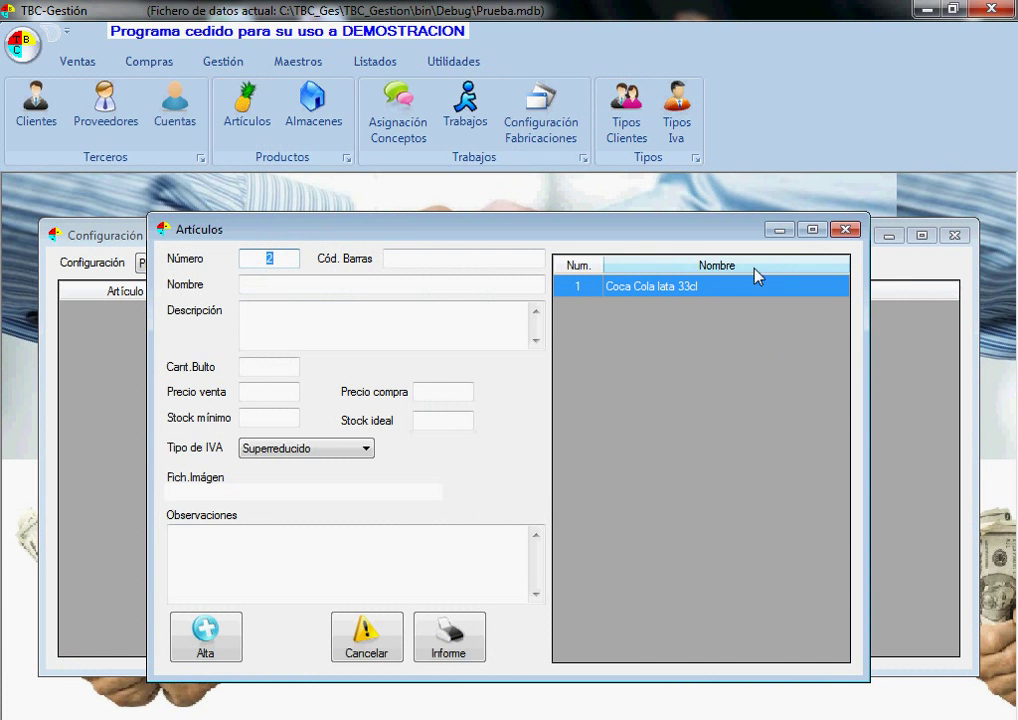
pyautogui.click(845, 229)
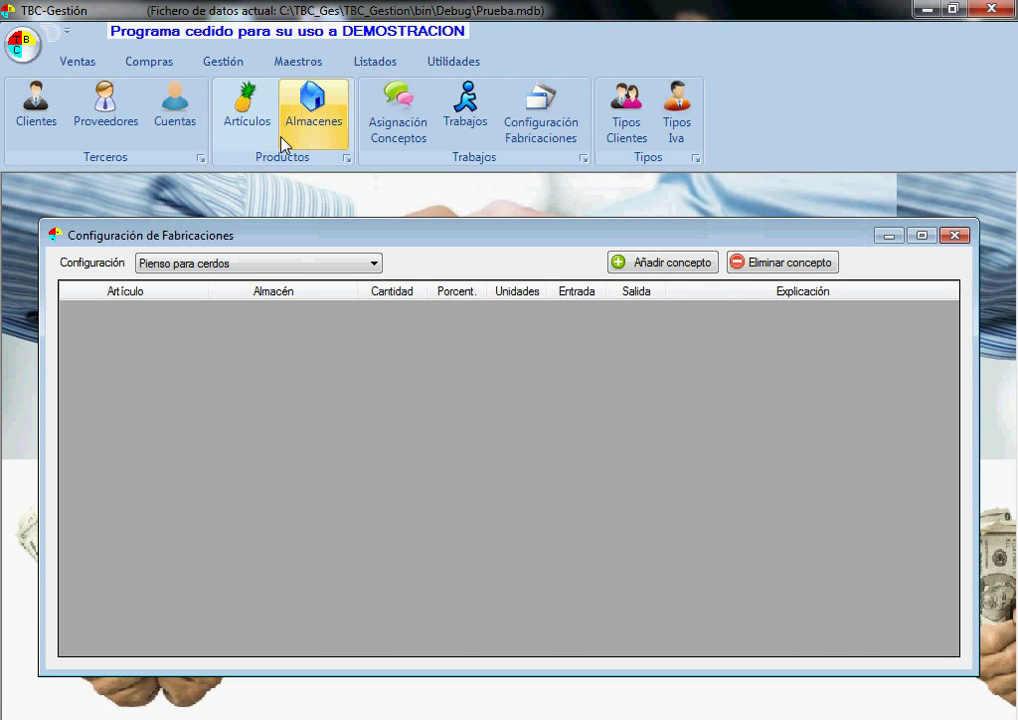
pyautogui.moveTo(639, 238)
pyautogui.mouseDown()
pyautogui.moveTo(609, 207)
pyautogui.moveTo(642, 244)
pyautogui.mouseUp()
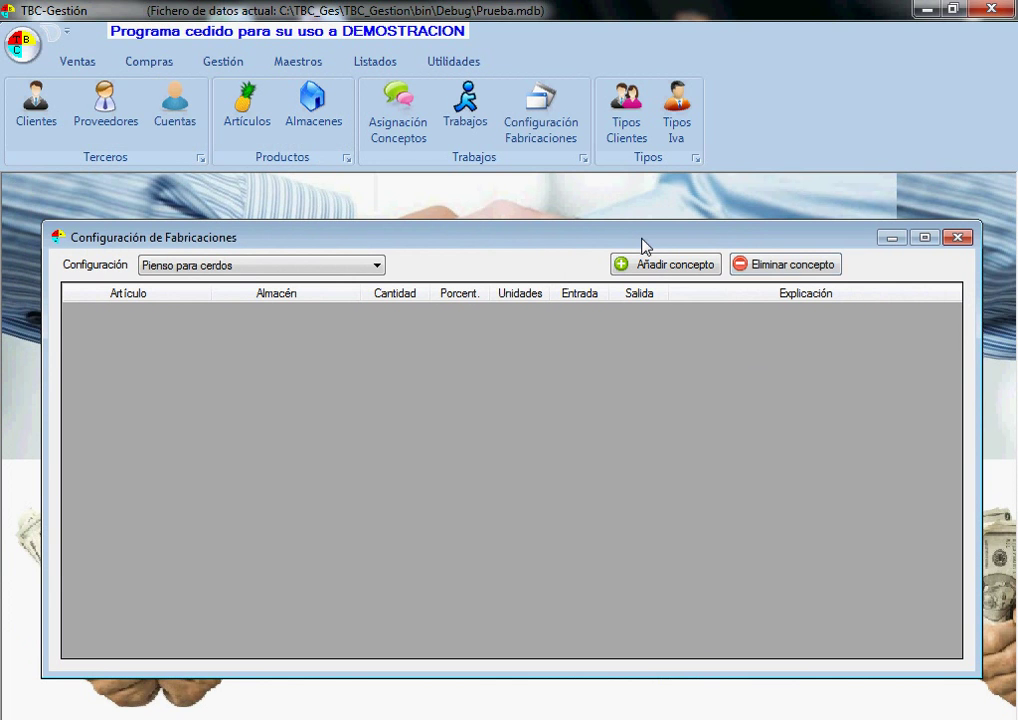
pyautogui.click(959, 242)
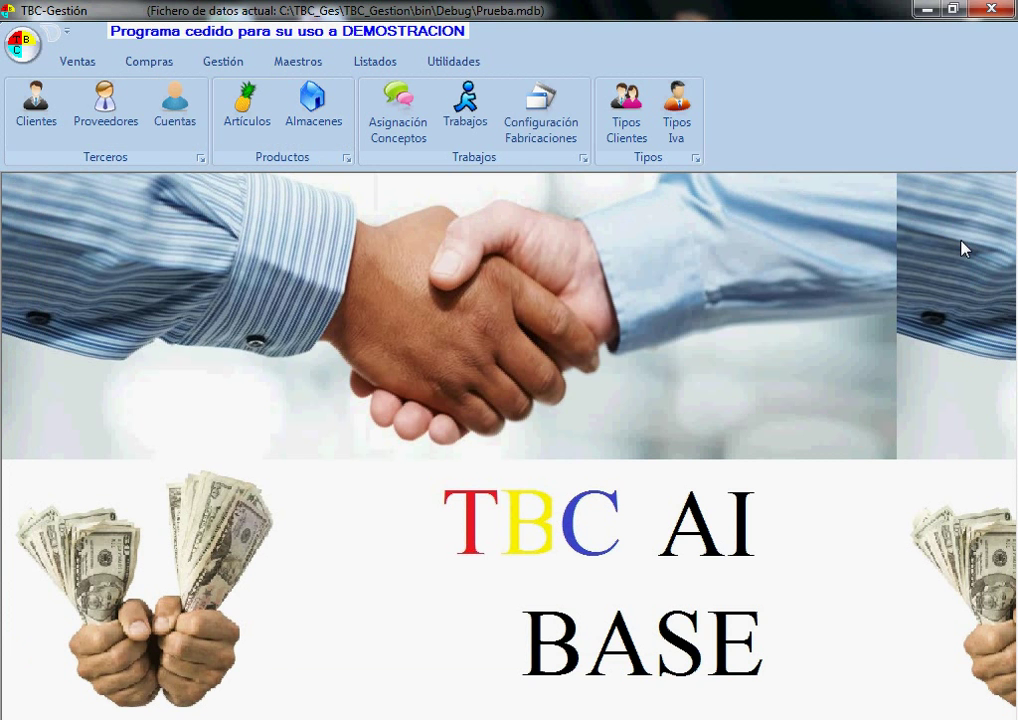